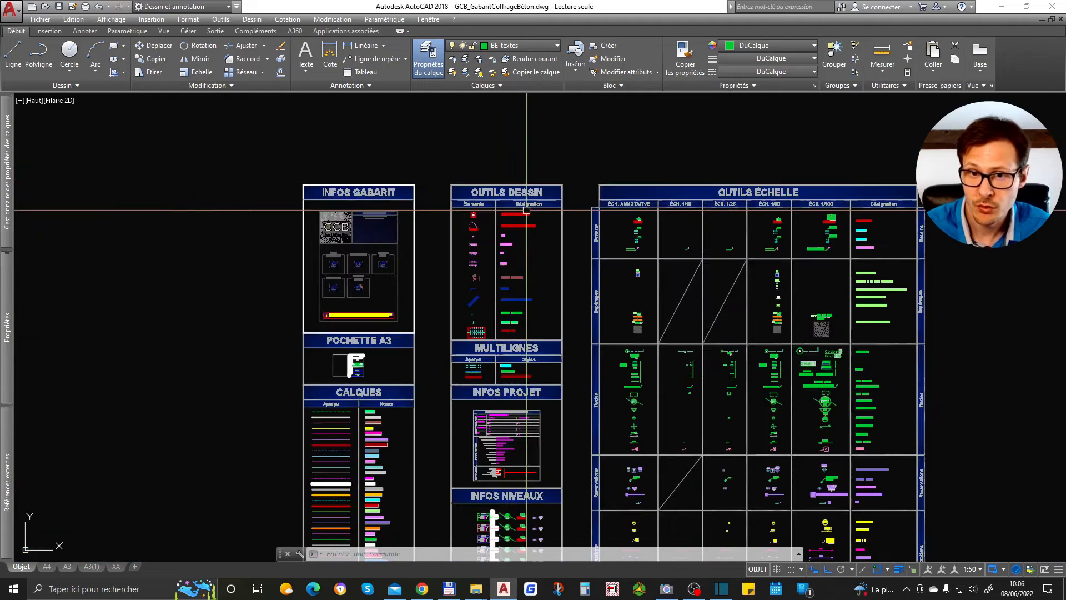
Examine the template's layout, from the information and tool tables to the level frames such as TOUS BÂTIMENTS, FONDATIONS and PH SOUS-SOL.
{"action": "scroll", "coordinate": [337, 253], "scroll_direction": "up", "scroll_amount": 5}
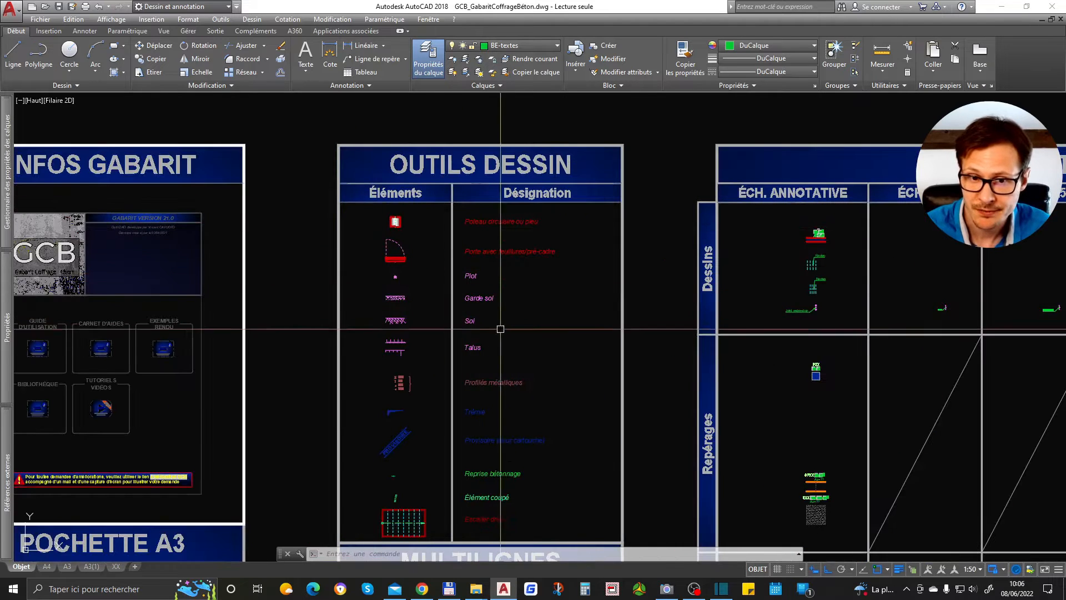
{"action": "middle_click_drag", "start_coordinate": [500, 327], "coordinate": [493, 289]}
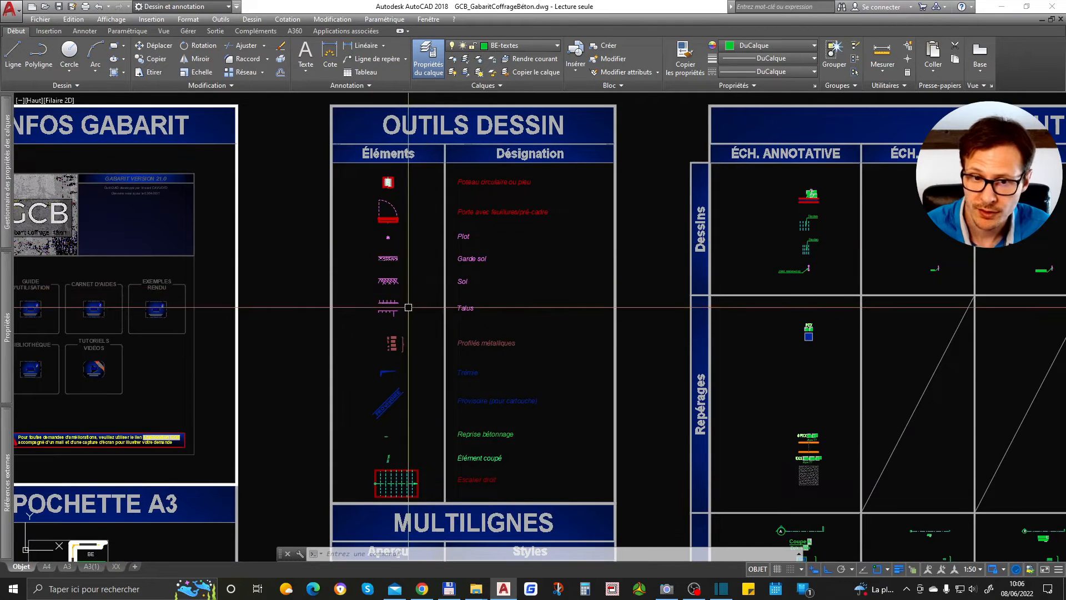
{"action": "scroll", "coordinate": [447, 222], "scroll_direction": "down", "scroll_amount": 4}
{"action": "scroll", "coordinate": [459, 228], "scroll_direction": "down", "scroll_amount": 3}
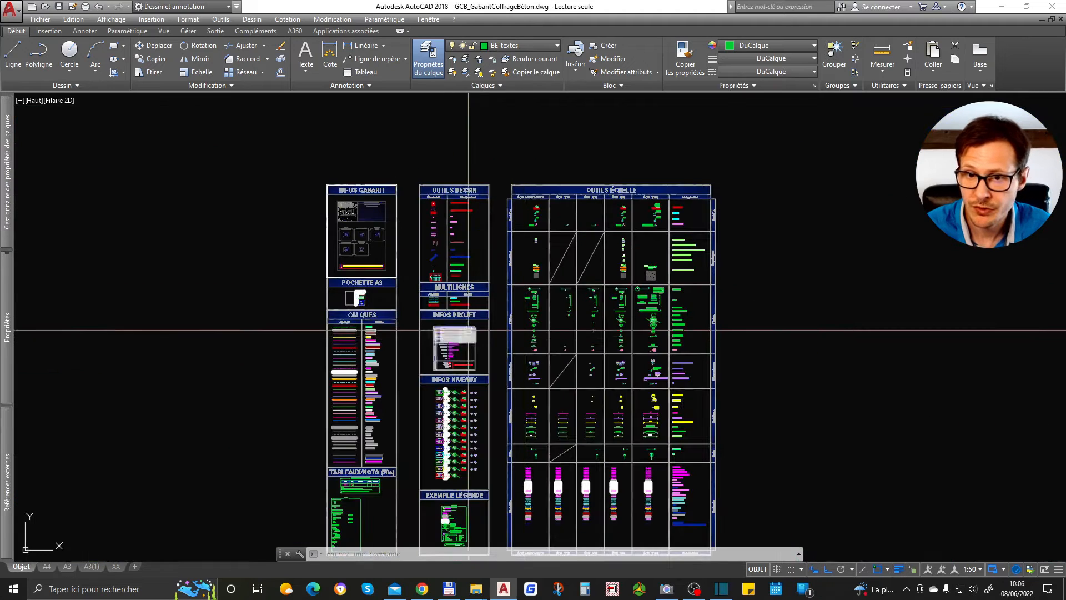
{"action": "middle_click_drag", "start_coordinate": [558, 423], "coordinate": [517, 245]}
{"action": "scroll", "coordinate": [522, 249], "scroll_direction": "down", "scroll_amount": 3}
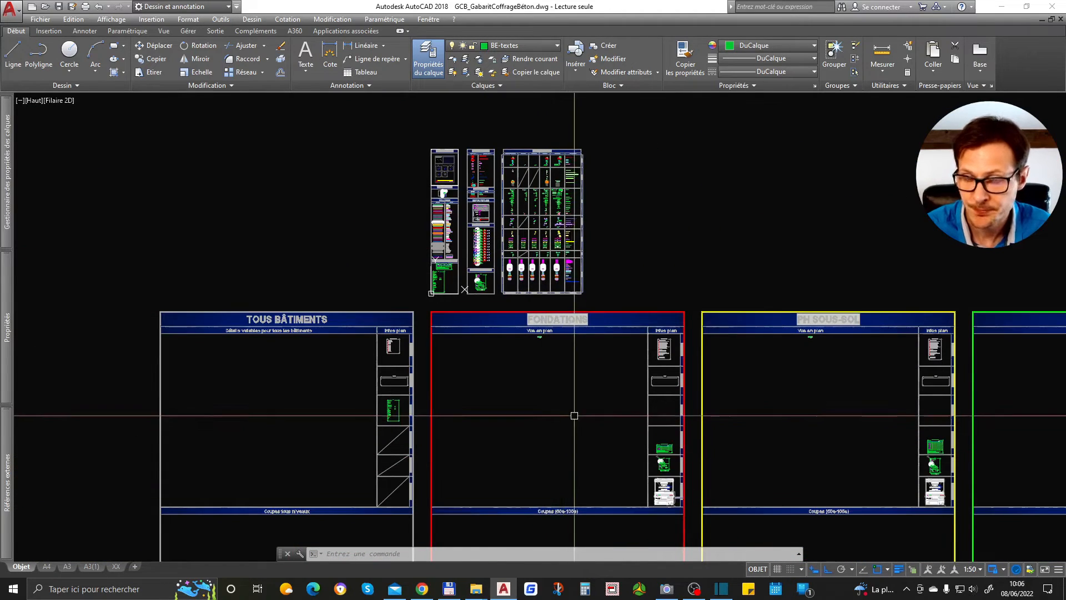
{"action": "middle_click_drag", "start_coordinate": [563, 427], "coordinate": [527, 382]}
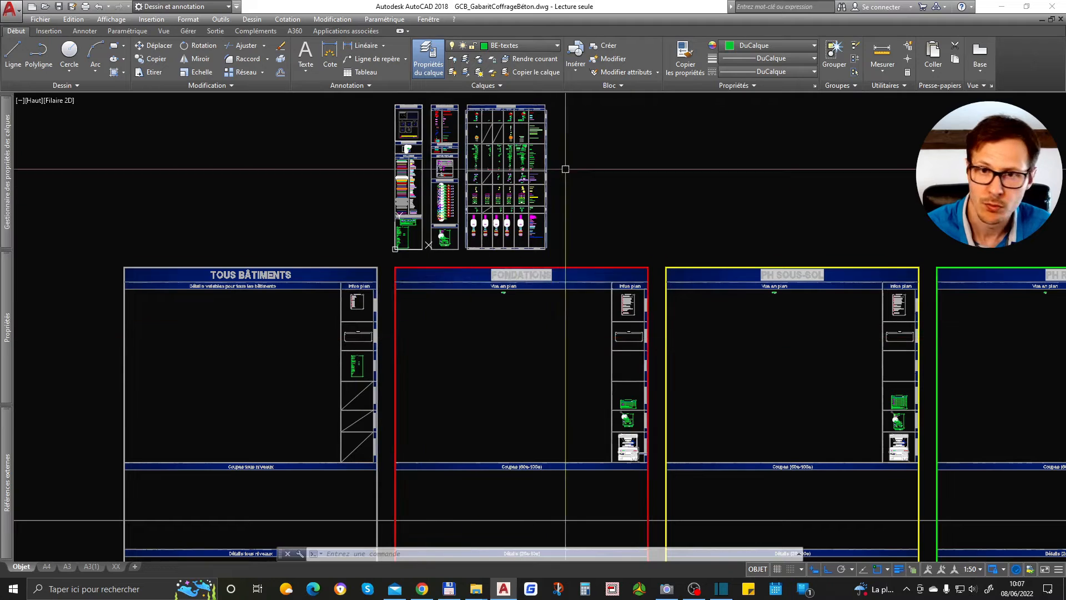
{"action": "mouse_move", "coordinate": [588, 234]}
{"action": "middle_mouse_down"}
{"action": "mouse_move", "coordinate": [614, 207]}
{"action": "mouse_move", "coordinate": [611, 236]}
{"action": "middle_mouse_up"}
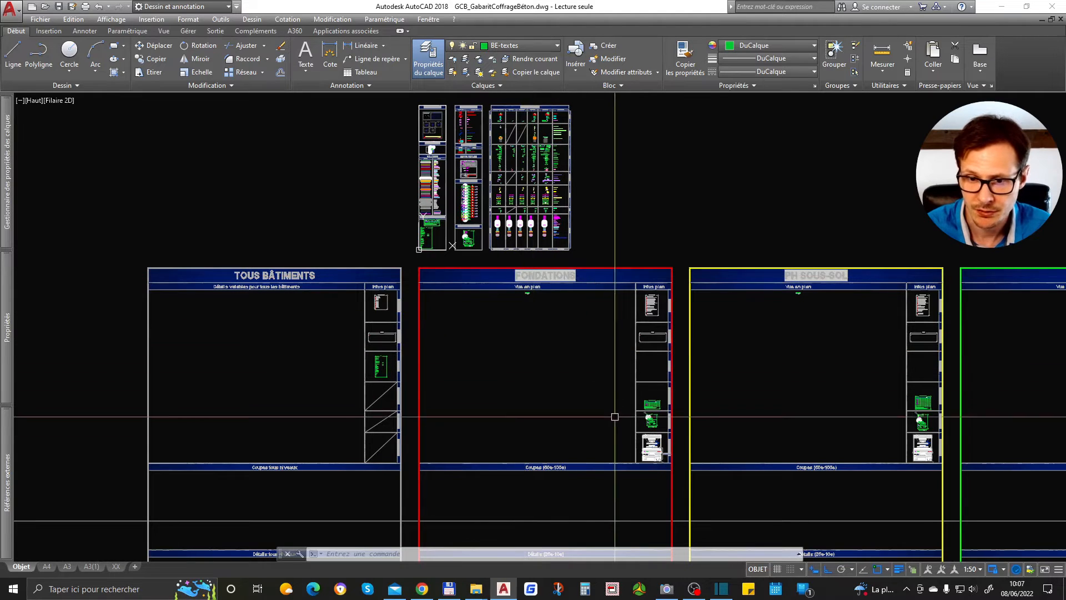
{"action": "mouse_move", "coordinate": [546, 426]}
{"action": "middle_mouse_down"}
{"action": "mouse_move", "coordinate": [614, 345]}
{"action": "mouse_move", "coordinate": [633, 298]}
{"action": "mouse_move", "coordinate": [491, 338]}
{"action": "middle_mouse_up"}
{"action": "scroll", "coordinate": [494, 375], "scroll_direction": "down", "scroll_amount": 2}
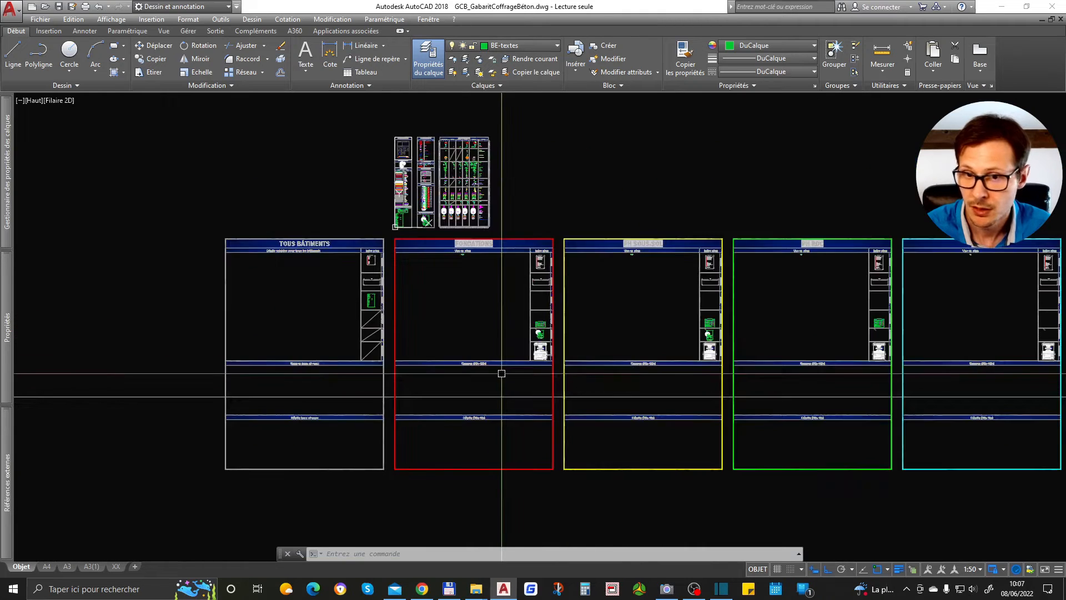
{"action": "scroll", "coordinate": [428, 228], "scroll_direction": "up", "scroll_amount": 2}
{"action": "mouse_move", "coordinate": [711, 236]}
{"action": "middle_mouse_down"}
{"action": "mouse_move", "coordinate": [333, 303]}
{"action": "mouse_move", "coordinate": [131, 285]}
{"action": "mouse_move", "coordinate": [719, 302]}
{"action": "middle_mouse_up"}
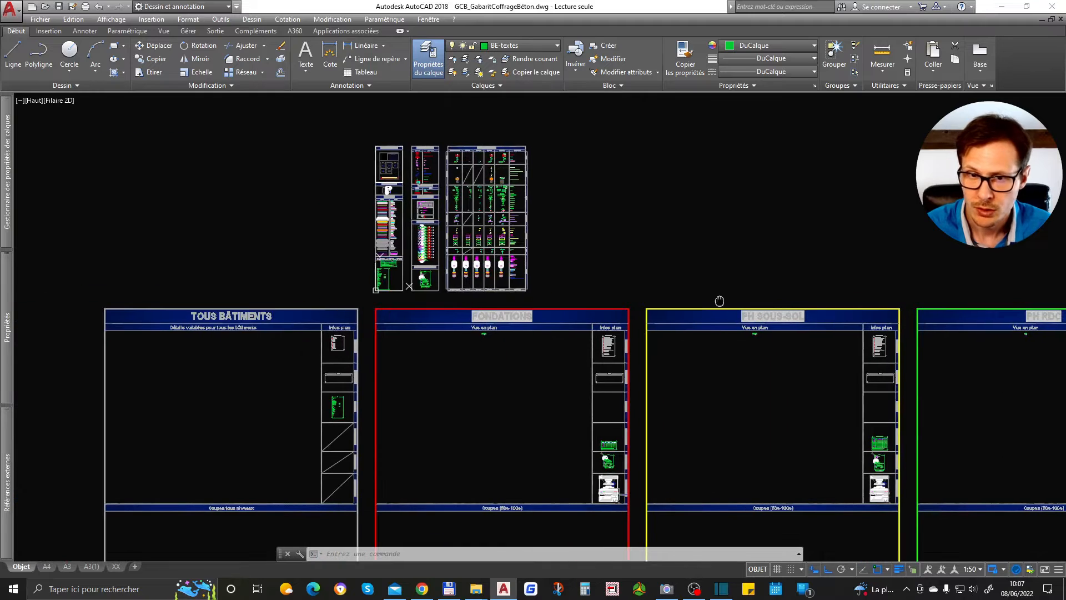
{"action": "scroll", "coordinate": [398, 150], "scroll_direction": "up", "scroll_amount": 5}
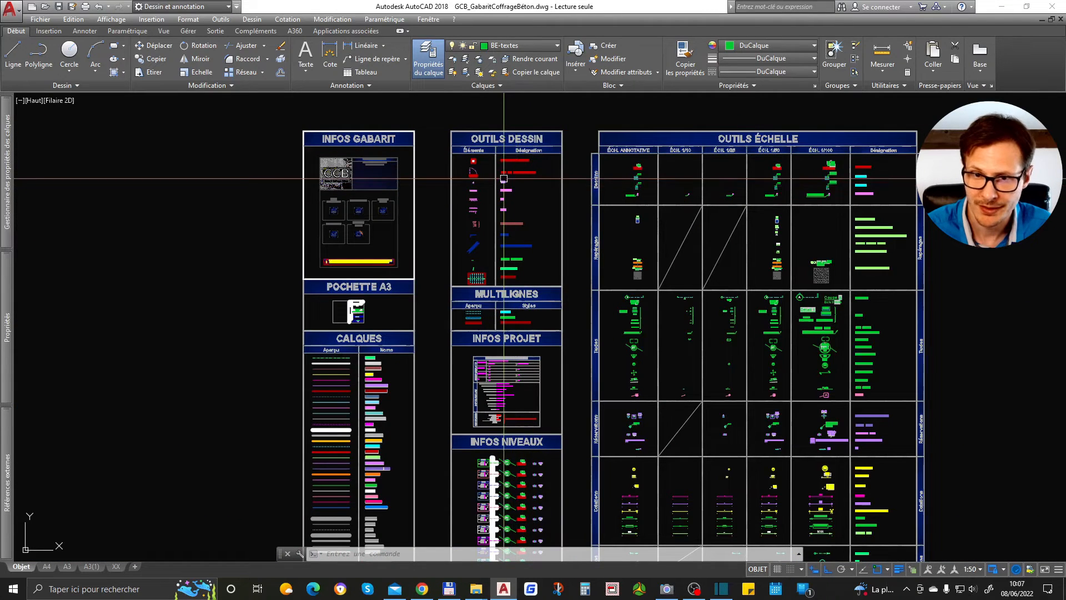
Examine the drawing elements under OUTILS DESSIN and the multiline styles under MULTILIGNES, along with the neighbouring project tables.
{"action": "scroll", "coordinate": [503, 178], "scroll_direction": "up", "scroll_amount": 4}
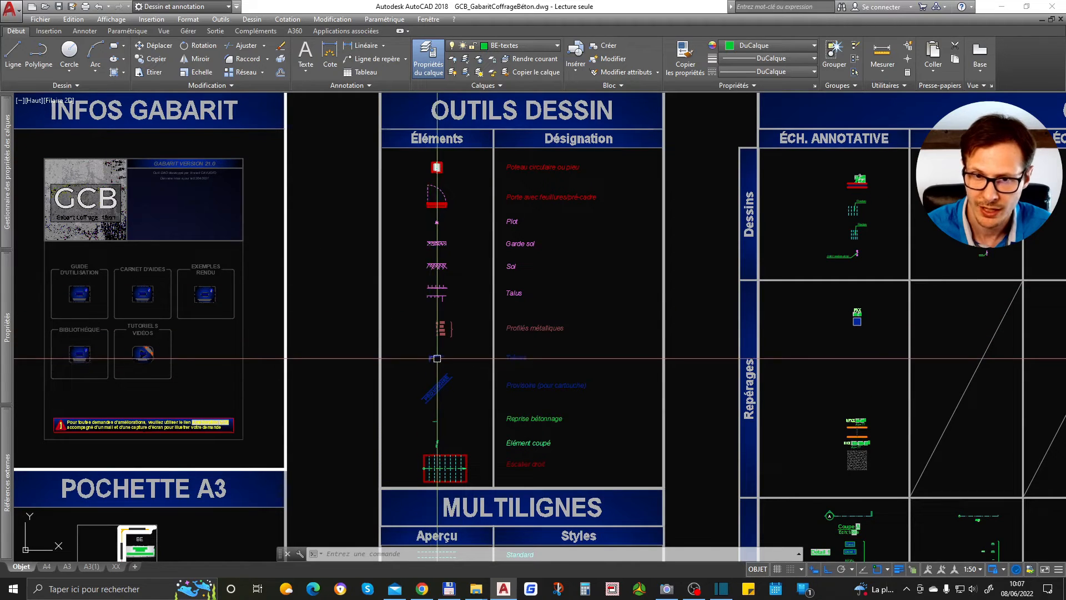
{"action": "scroll", "coordinate": [480, 244], "scroll_direction": "down", "scroll_amount": 4}
{"action": "middle_click_drag", "start_coordinate": [802, 384], "coordinate": [792, 195]}
{"action": "mouse_move", "coordinate": [577, 432]}
{"action": "middle_mouse_down"}
{"action": "mouse_move", "coordinate": [530, 293]}
{"action": "mouse_move", "coordinate": [520, 304]}
{"action": "mouse_move", "coordinate": [521, 500]}
{"action": "middle_mouse_up"}
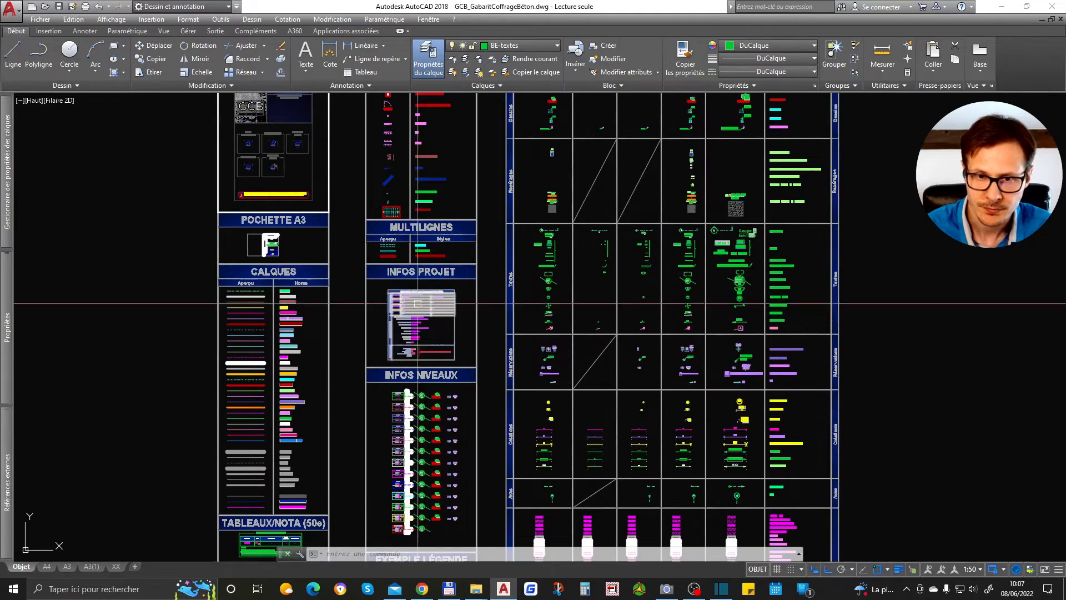
{"action": "scroll", "coordinate": [425, 224], "scroll_direction": "up", "scroll_amount": 5}
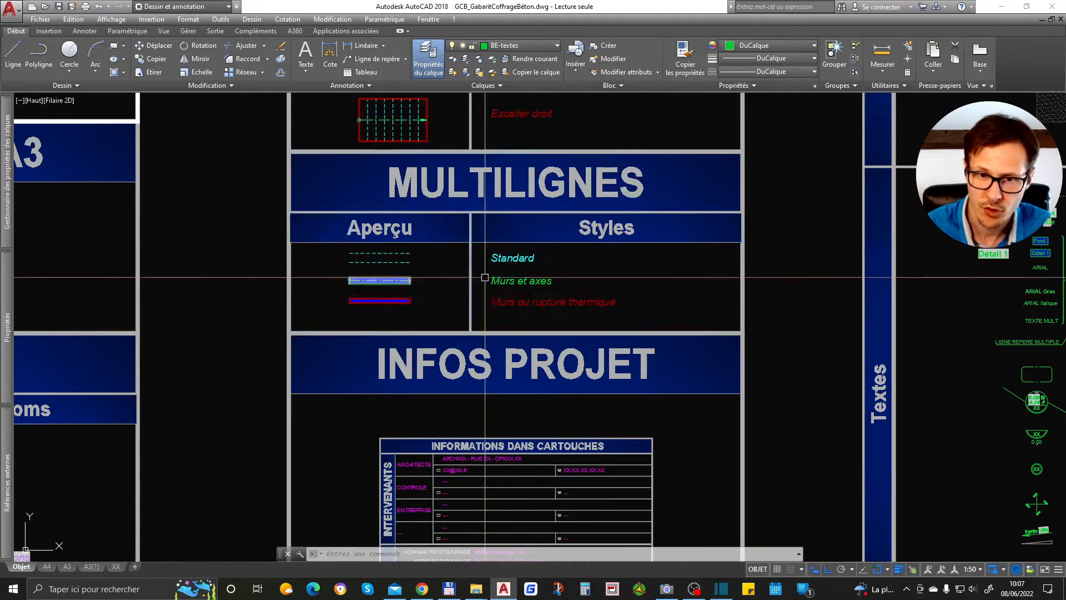
{"action": "scroll", "coordinate": [536, 323], "scroll_direction": "down", "scroll_amount": 4}
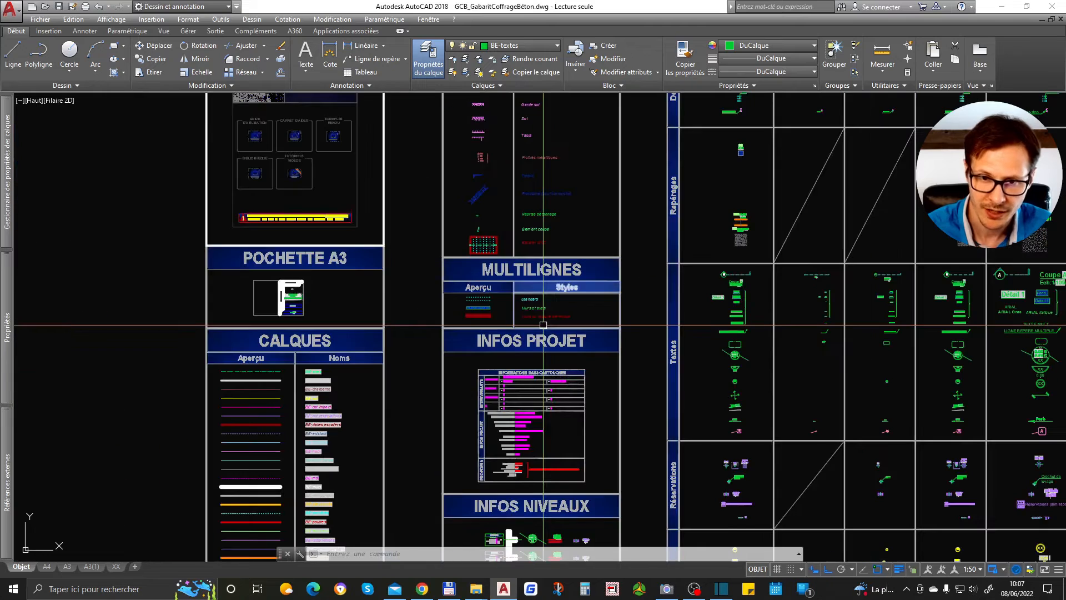
{"action": "scroll", "coordinate": [533, 334], "scroll_direction": "down", "scroll_amount": 2}
{"action": "middle_click_drag", "start_coordinate": [602, 212], "coordinate": [566, 226]}
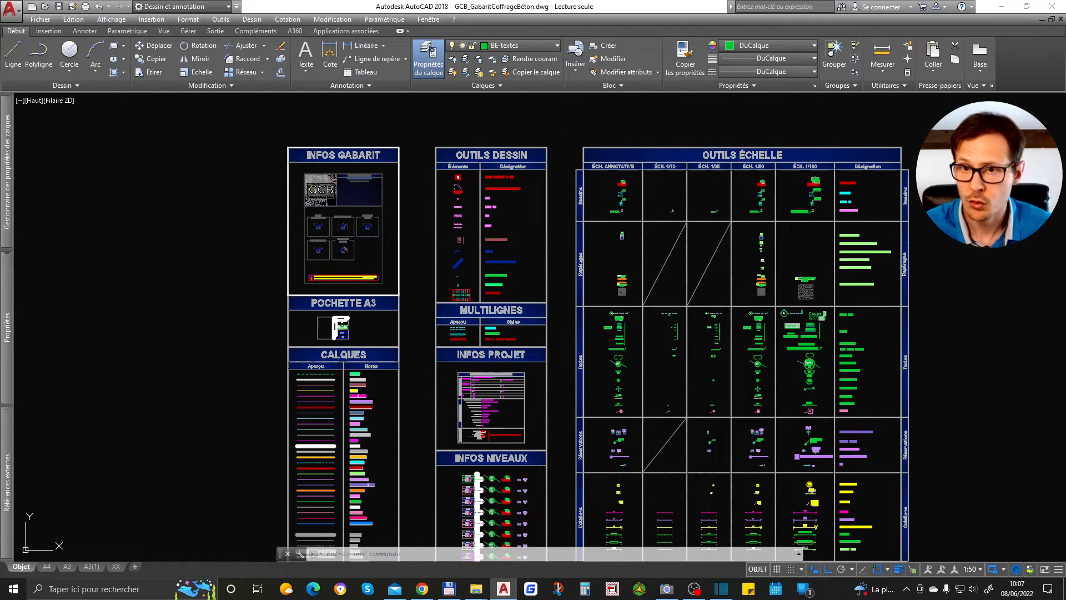
Split model space into two vertical viewports, a narrow one showing the tool tables and a wide one showing the FONDATIONS plan view.
{"action": "key", "text": "ctrl+r"}
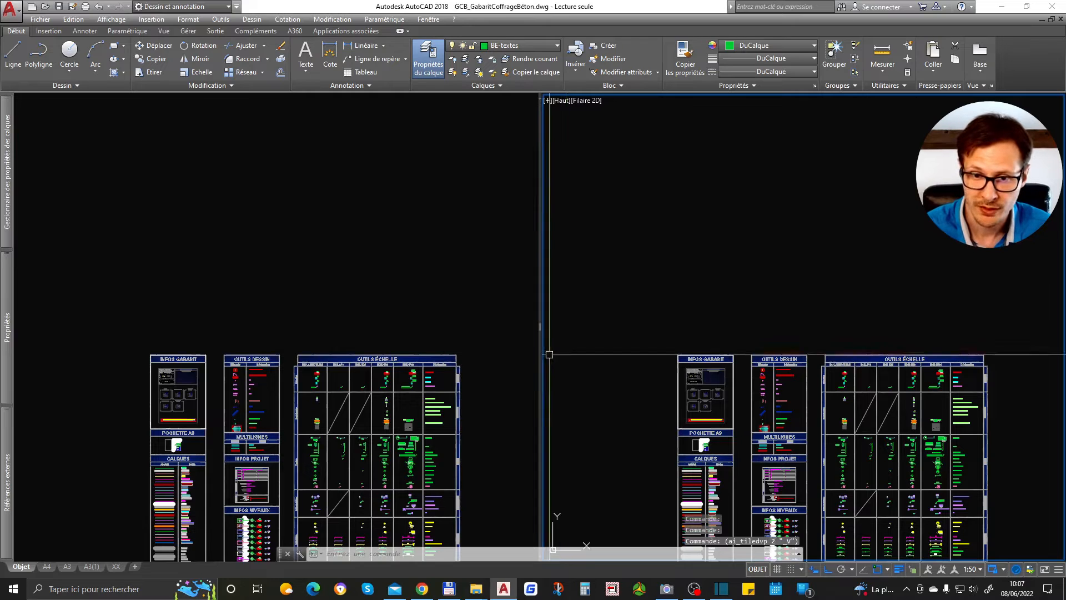
{"action": "left_click_drag", "start_coordinate": [538, 326], "coordinate": [231, 305]}
{"action": "left_click", "coordinate": [186, 288]}
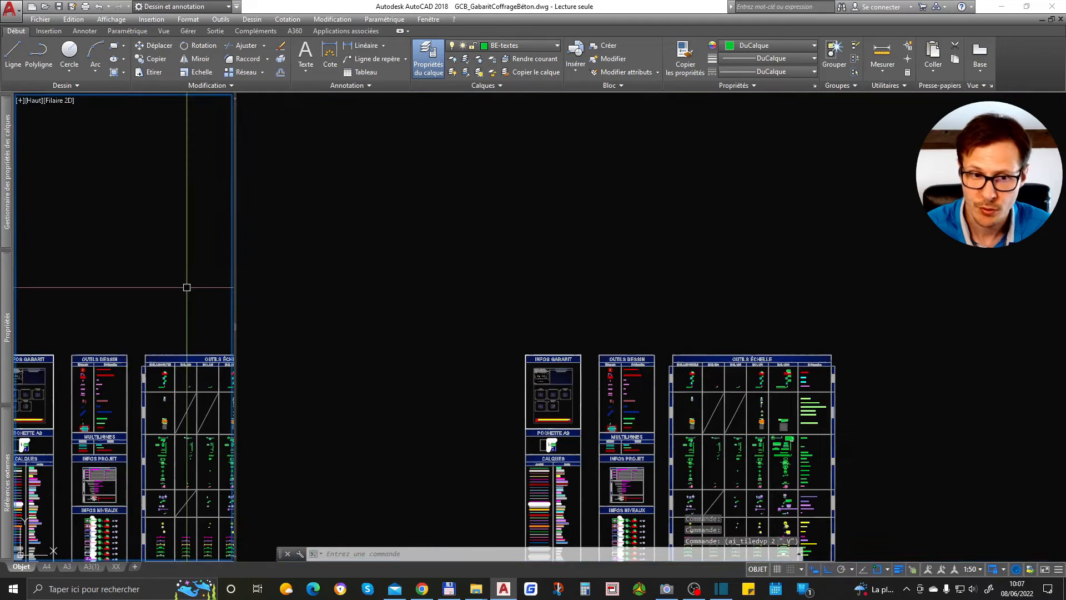
{"action": "middle_click_drag", "start_coordinate": [187, 287], "coordinate": [255, 93]}
{"action": "left_click", "coordinate": [477, 287]}
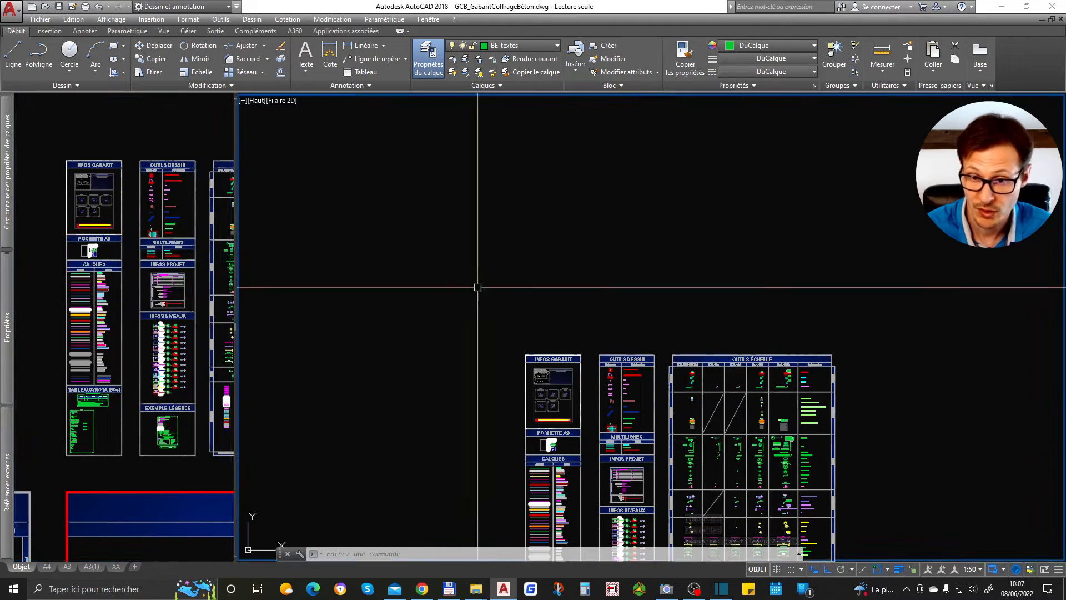
{"action": "scroll", "coordinate": [627, 266], "scroll_direction": "down", "scroll_amount": 4}
{"action": "scroll", "coordinate": [676, 468], "scroll_direction": "up", "scroll_amount": 8}
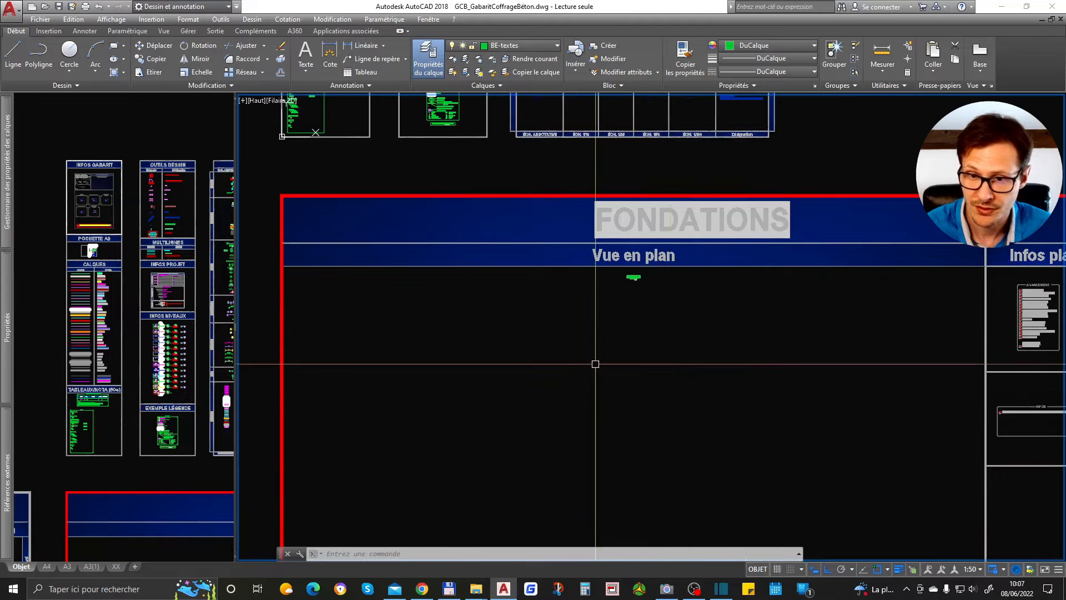
Examine the CALQUES list and the OUTILS DESSIN elements in the narrow viewport.
{"action": "left_click", "coordinate": [54, 177]}
{"action": "scroll", "coordinate": [78, 294], "scroll_direction": "up", "scroll_amount": 6}
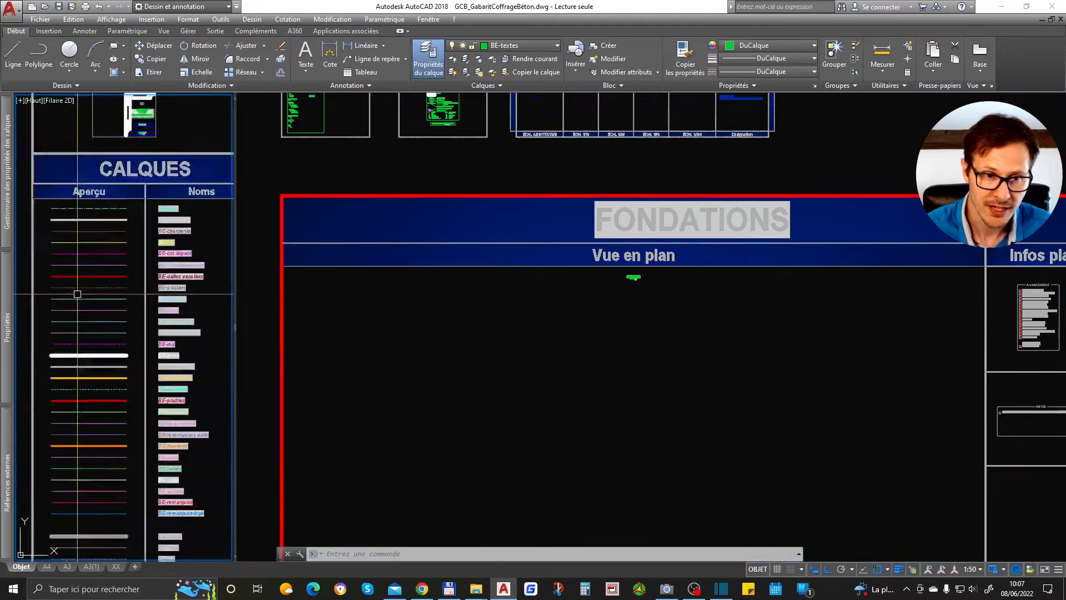
{"action": "scroll", "coordinate": [78, 294], "scroll_direction": "up", "scroll_amount": 1}
{"action": "scroll", "coordinate": [47, 341], "scroll_direction": "down", "scroll_amount": 6}
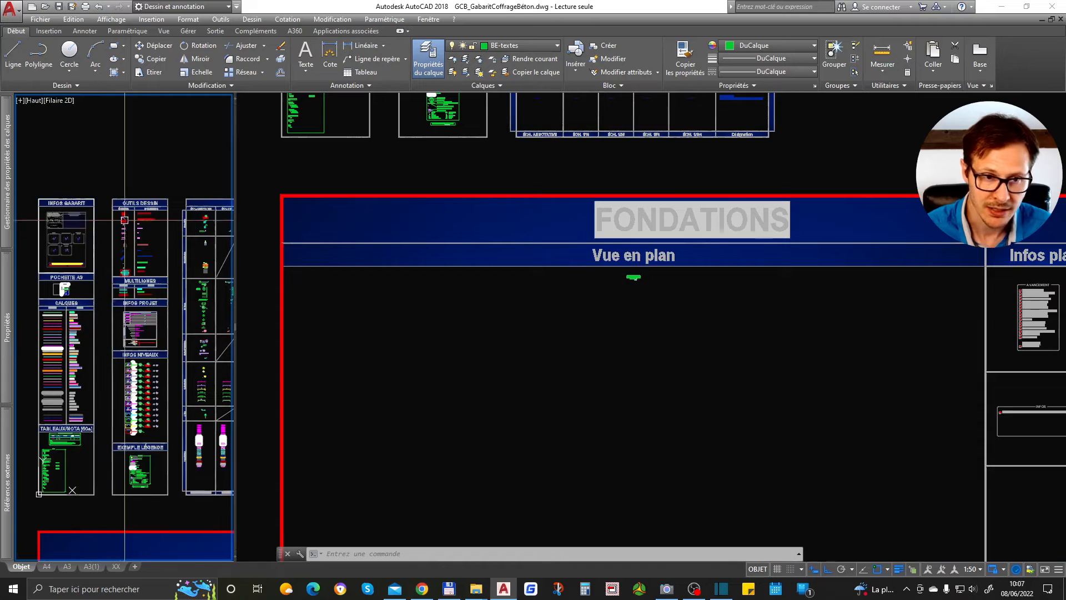
{"action": "scroll", "coordinate": [125, 220], "scroll_direction": "up", "scroll_amount": 6}
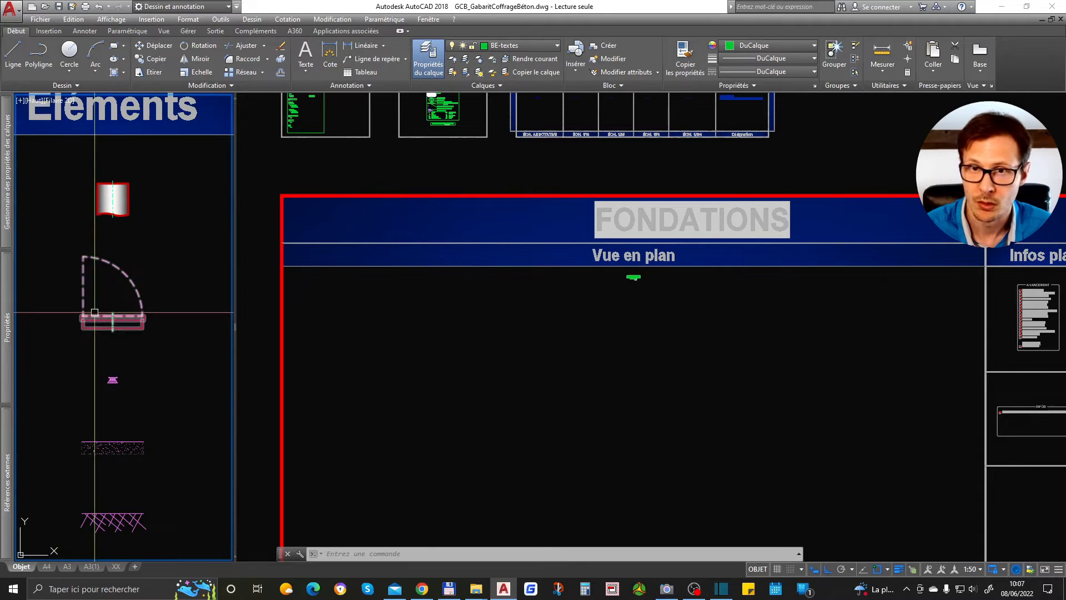
{"action": "scroll", "coordinate": [109, 311], "scroll_direction": "down", "scroll_amount": 3}
{"action": "scroll", "coordinate": [107, 294], "scroll_direction": "down", "scroll_amount": 6}
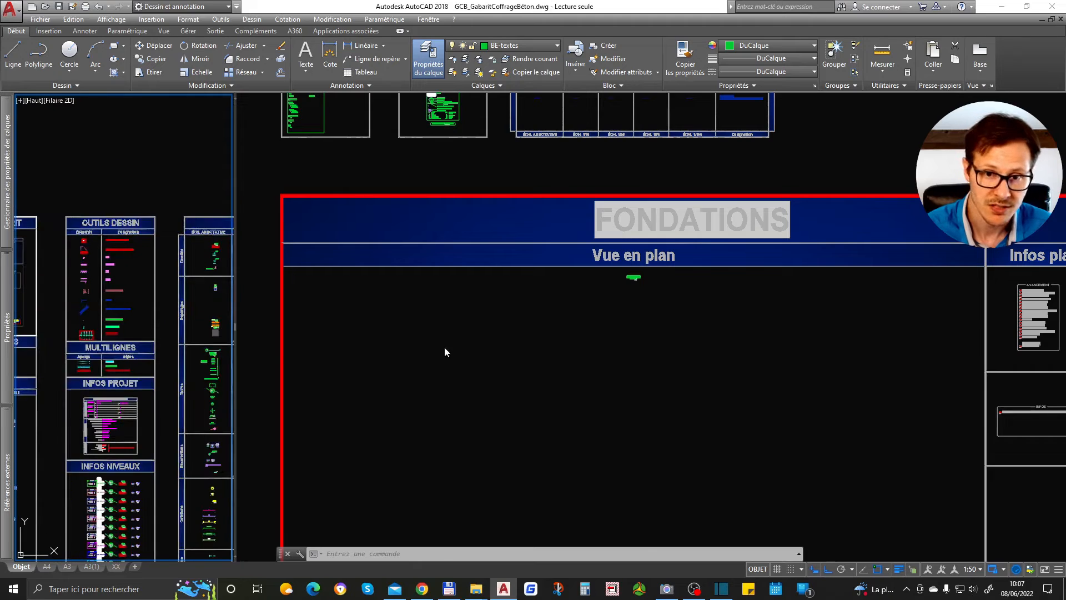
Review the FONDATIONS frame in the wide viewport and the tool and scale tables in the narrow one.
{"action": "left_click", "coordinate": [531, 380]}
{"action": "scroll", "coordinate": [542, 386], "scroll_direction": "down", "scroll_amount": 8}
{"action": "scroll", "coordinate": [547, 333], "scroll_direction": "up", "scroll_amount": 8}
{"action": "scroll", "coordinate": [546, 354], "scroll_direction": "down", "scroll_amount": 5}
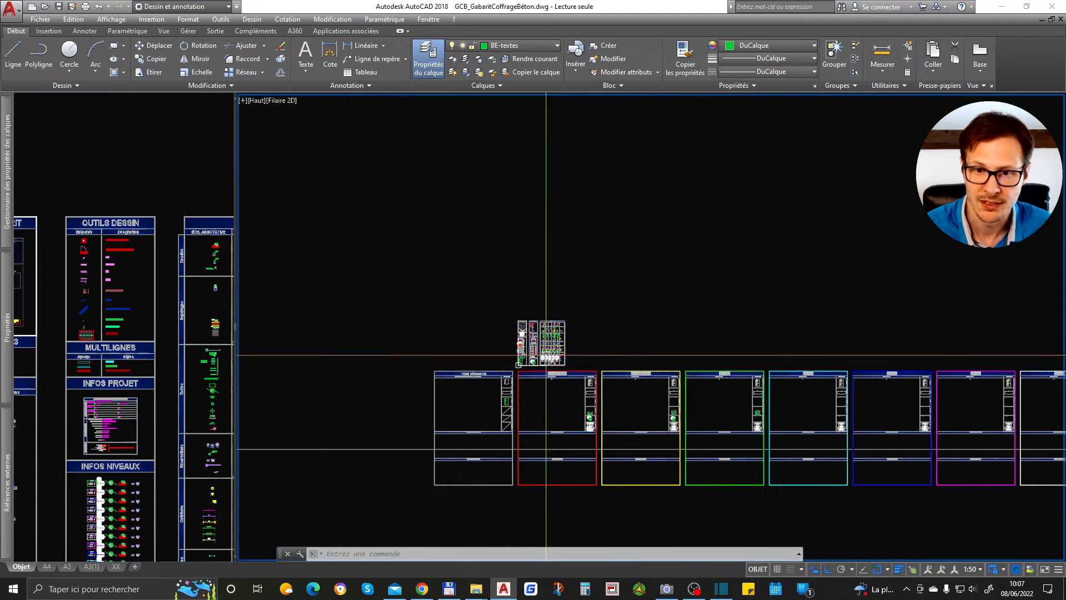
{"action": "scroll", "coordinate": [546, 354], "scroll_direction": "up", "scroll_amount": 8}
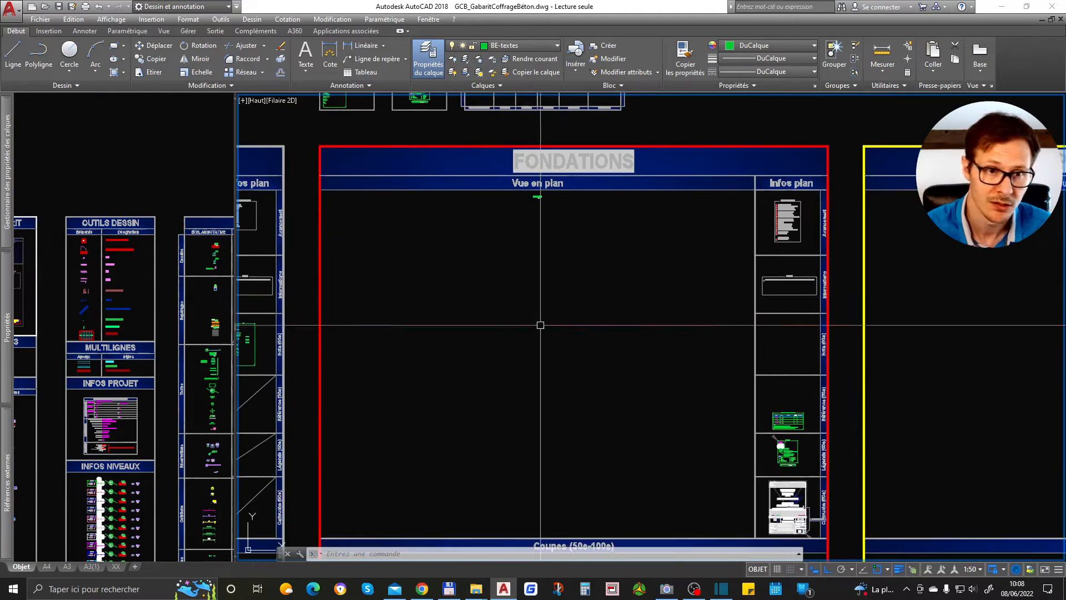
{"action": "left_click", "coordinate": [119, 190]}
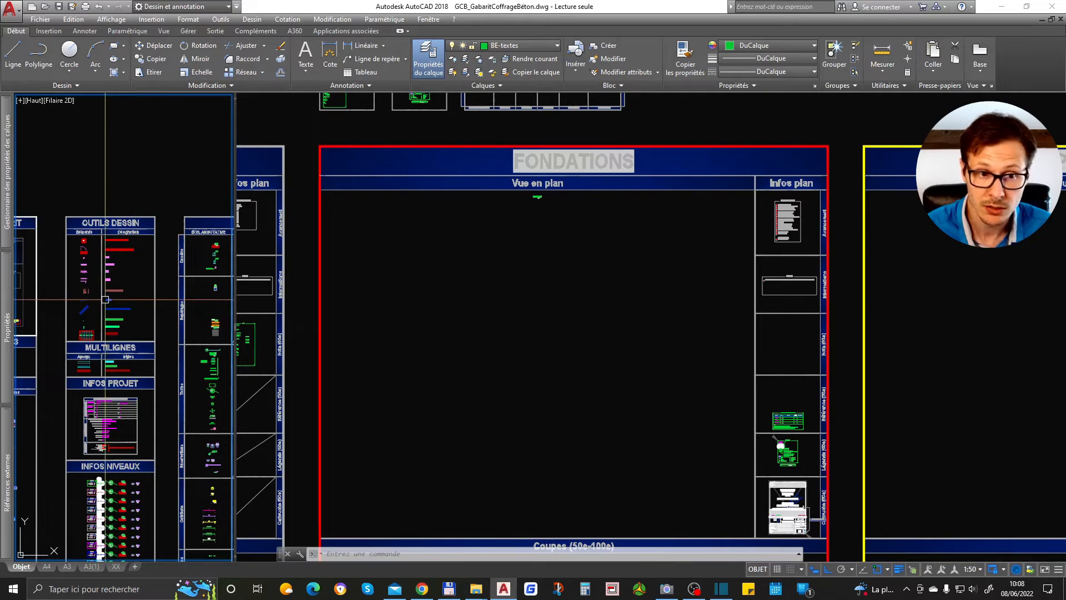
{"action": "mouse_move", "coordinate": [148, 407]}
{"action": "middle_mouse_down"}
{"action": "mouse_move", "coordinate": [169, 331]}
{"action": "mouse_move", "coordinate": [117, 321]}
{"action": "middle_mouse_up"}
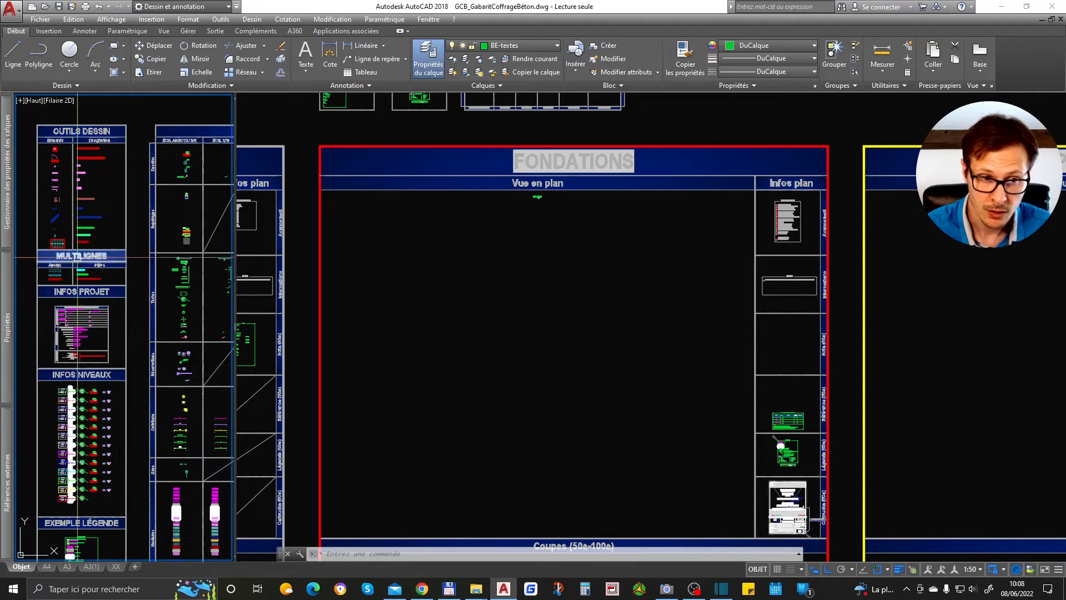
{"action": "mouse_move", "coordinate": [73, 275]}
{"action": "middle_mouse_down"}
{"action": "mouse_move", "coordinate": [152, 281]}
{"action": "mouse_move", "coordinate": [47, 292]}
{"action": "middle_mouse_up"}
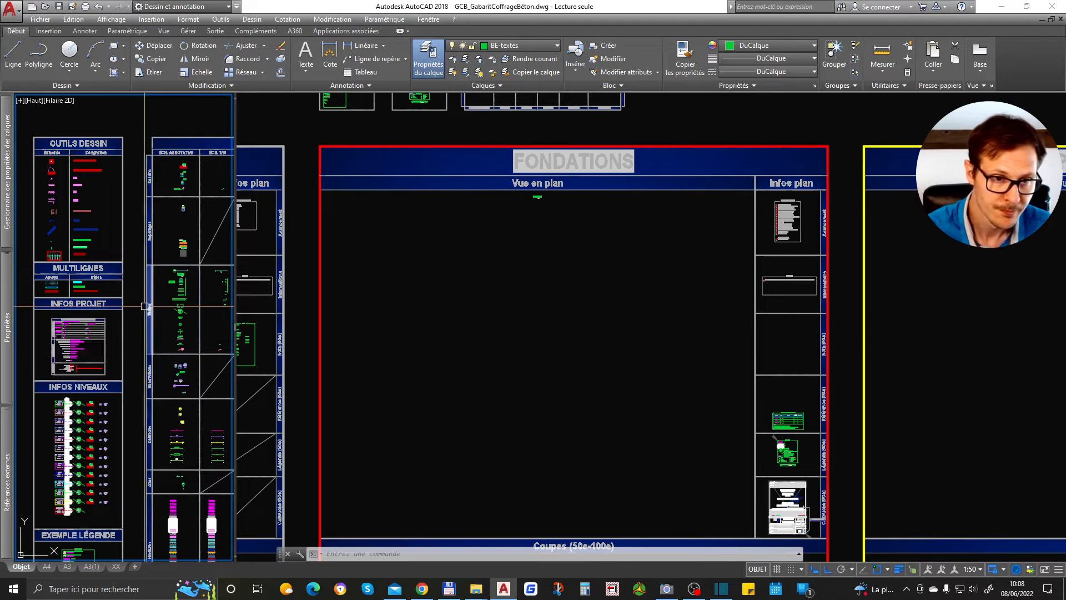
{"action": "middle_click_drag", "start_coordinate": [167, 290], "coordinate": [99, 297]}
{"action": "middle_click_drag", "start_coordinate": [114, 221], "coordinate": [154, 263]}
{"action": "scroll", "coordinate": [153, 264], "scroll_direction": "up", "scroll_amount": 6}
{"action": "scroll", "coordinate": [146, 283], "scroll_direction": "up", "scroll_amount": 4}
{"action": "key", "text": "space"}
{"action": "left_click", "coordinate": [138, 291]}
{"action": "left_click", "coordinate": [167, 282]}
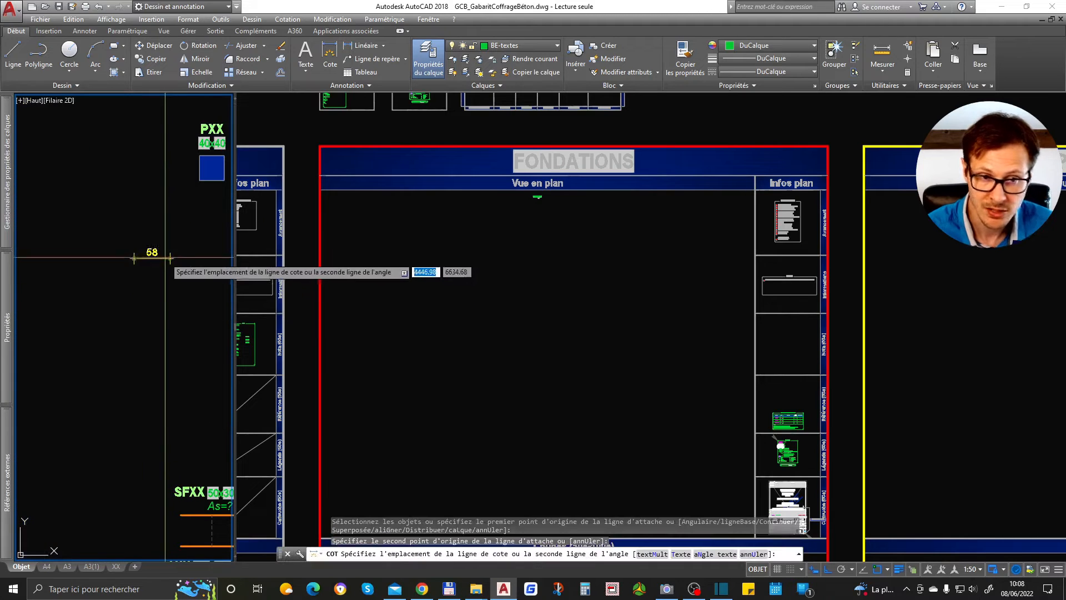
{"action": "key", "text": "Escape"}
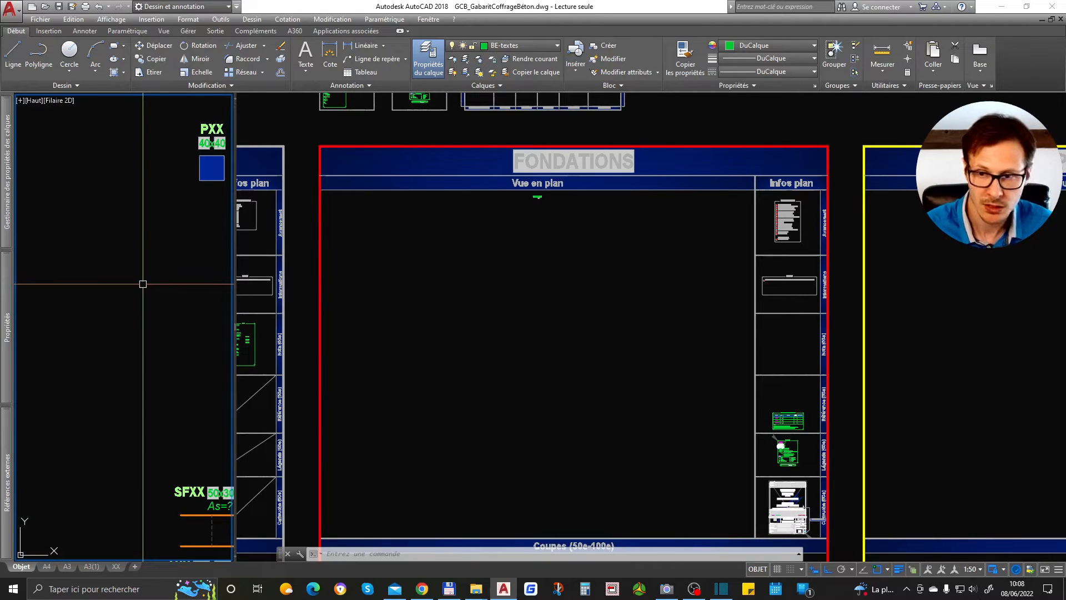
Show the MULTILIGNES styles in the narrow viewport and an empty area of the FONDATIONS plan view in the wide viewport.
{"action": "scroll", "coordinate": [178, 314], "scroll_direction": "down", "scroll_amount": 8}
{"action": "middle_click_drag", "start_coordinate": [139, 298], "coordinate": [185, 293]}
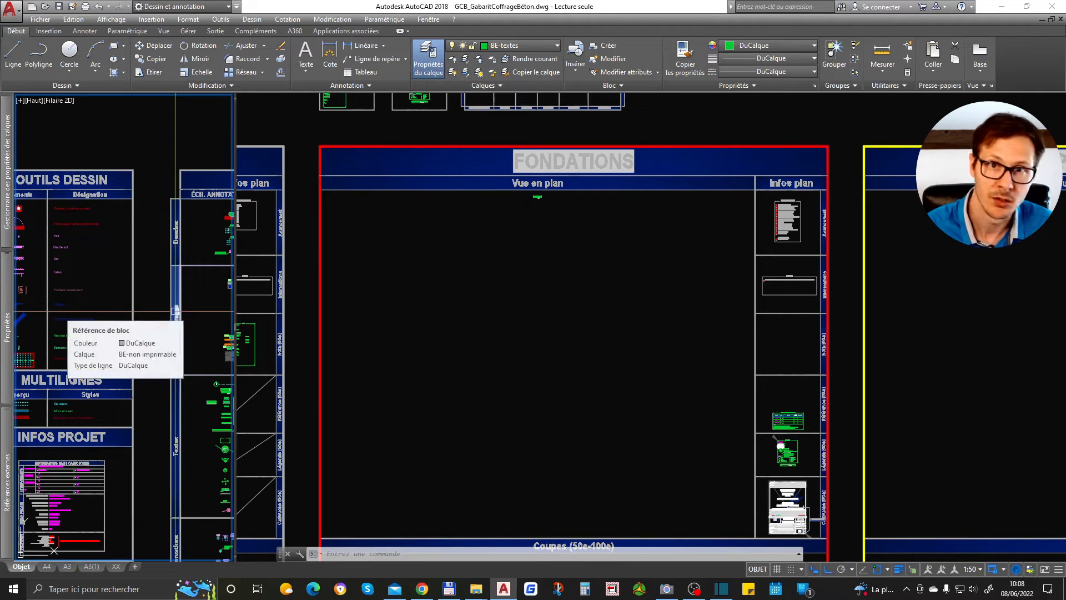
{"action": "scroll", "coordinate": [30, 279], "scroll_direction": "up", "scroll_amount": 6}
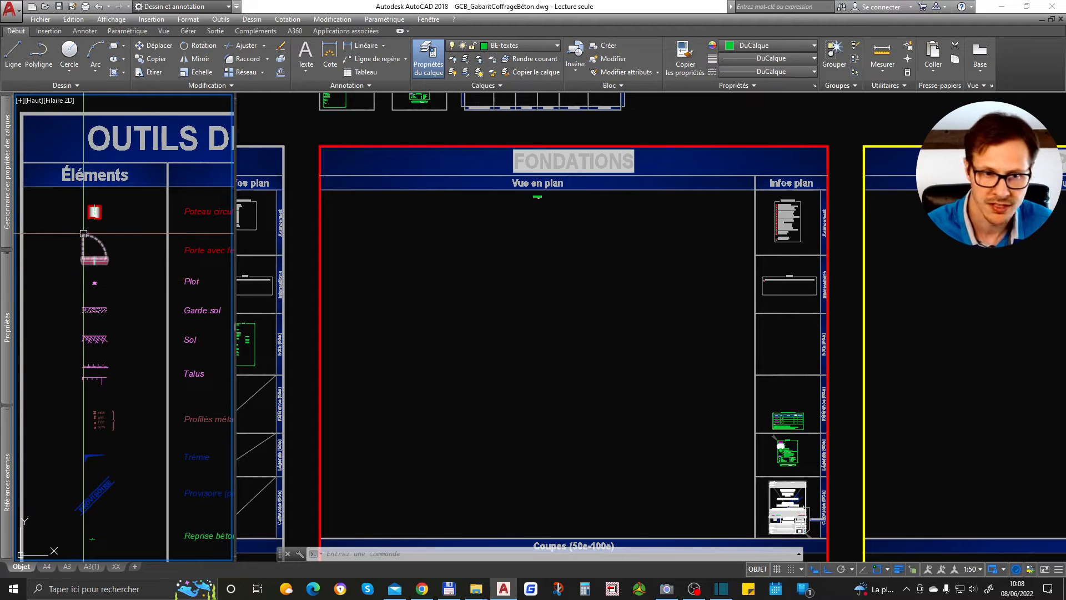
{"action": "scroll", "coordinate": [87, 248], "scroll_direction": "down", "scroll_amount": 5}
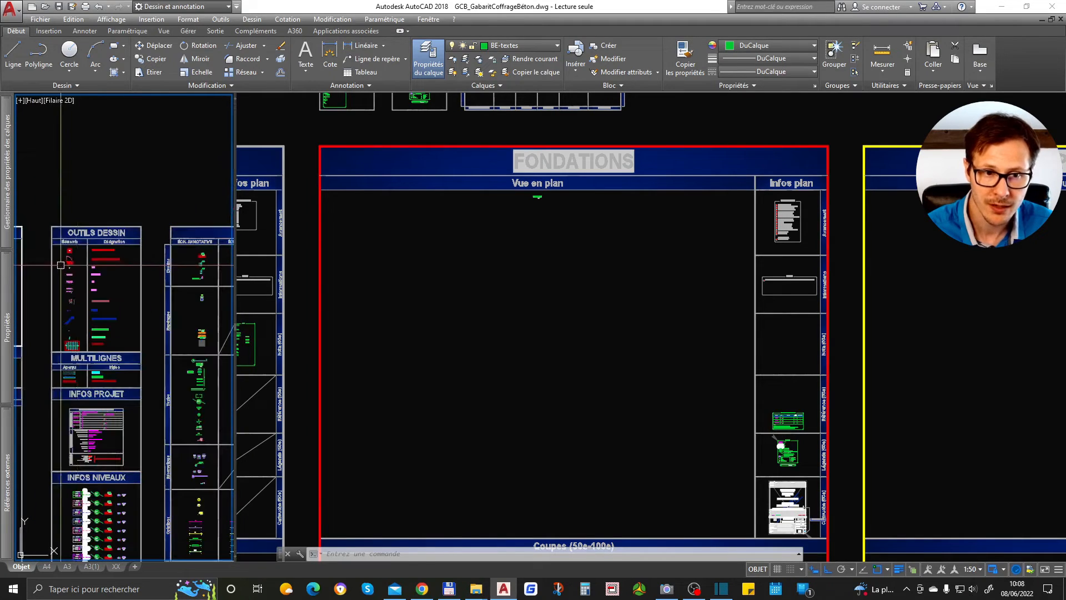
{"action": "scroll", "coordinate": [68, 376], "scroll_direction": "up", "scroll_amount": 5}
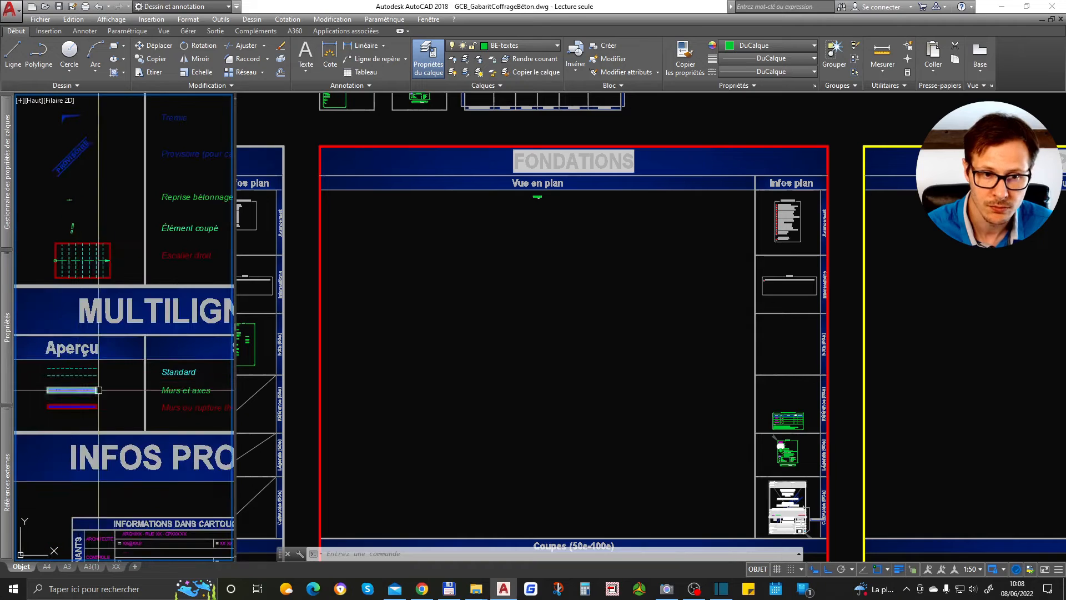
{"action": "left_click", "coordinate": [484, 250]}
{"action": "scroll", "coordinate": [445, 236], "scroll_direction": "down", "scroll_amount": 4}
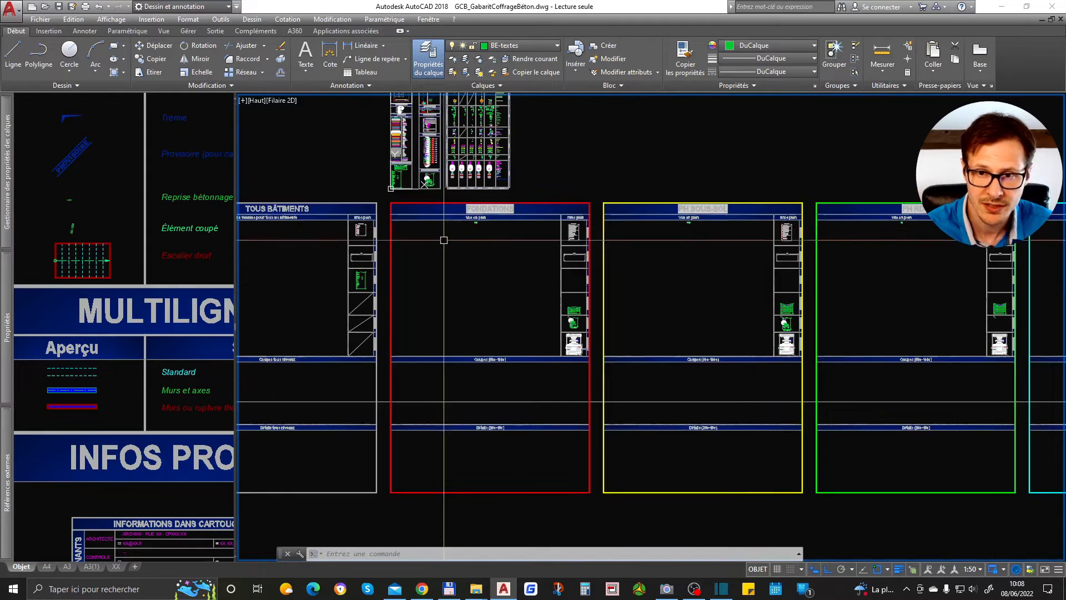
{"action": "scroll", "coordinate": [719, 231], "scroll_direction": "up", "scroll_amount": 6}
{"action": "scroll", "coordinate": [453, 283], "scroll_direction": "up", "scroll_amount": 3}
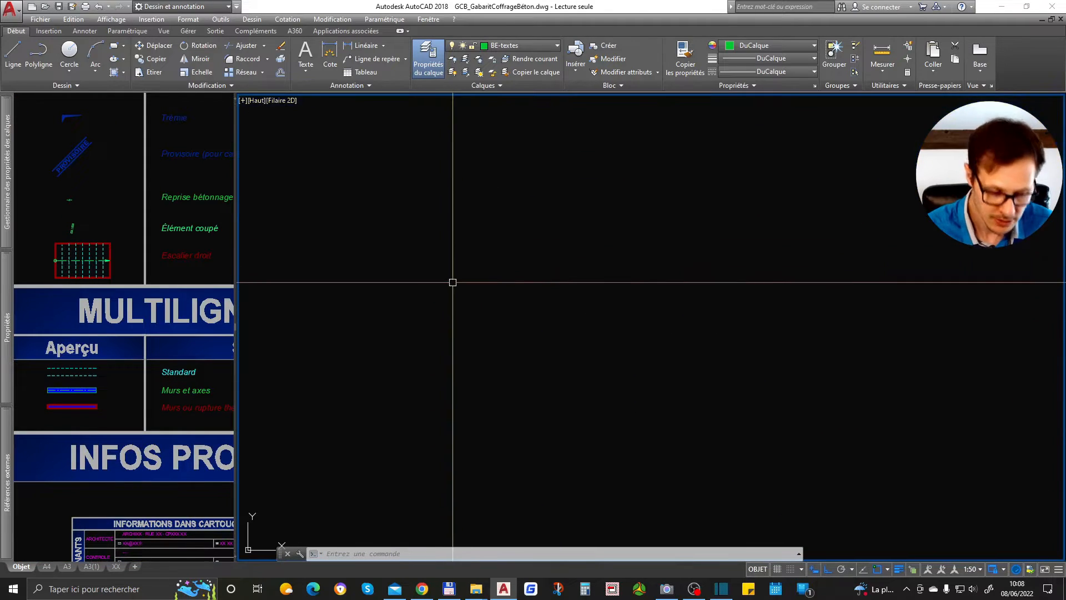
Start a multiline with Dessus justification, scale 20 and the STANDARD style.
{"action": "type", "text": "ml"}
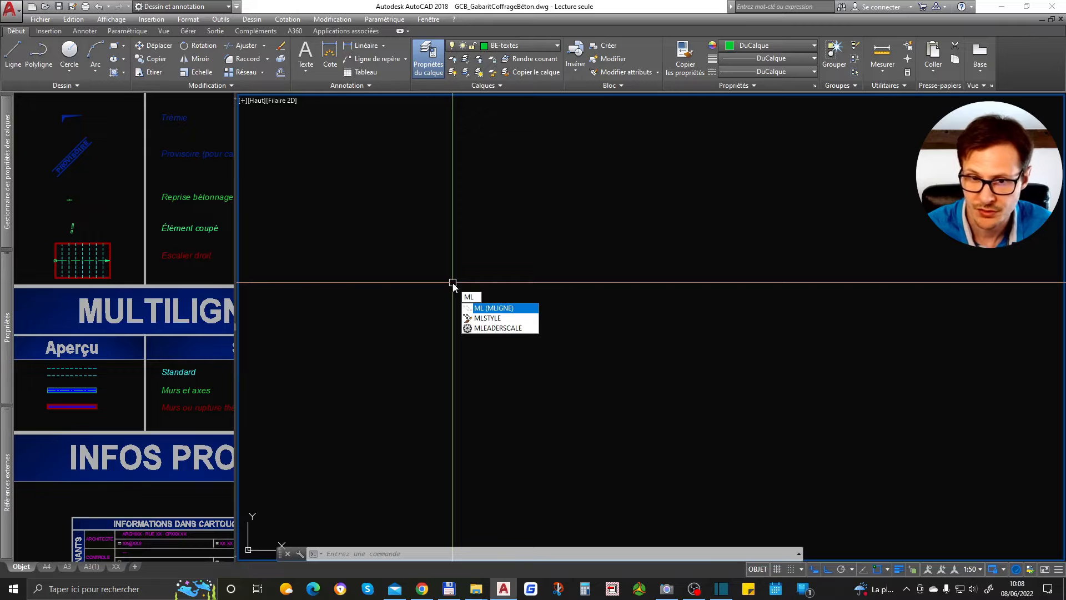
{"action": "key", "text": "Return"}
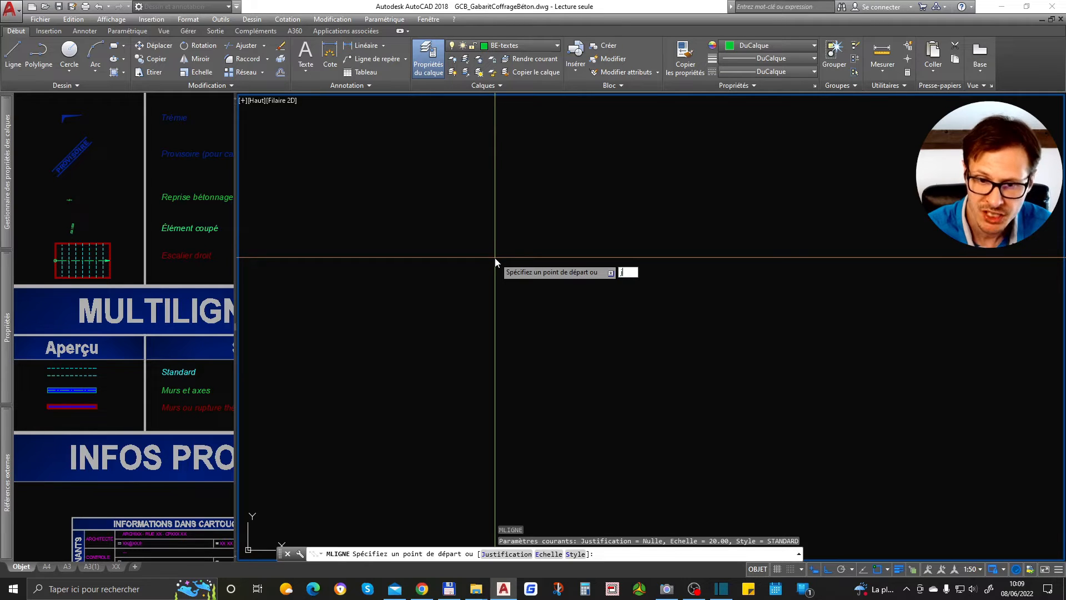
{"action": "type", "text": "j"}
{"action": "key", "text": "Return"}
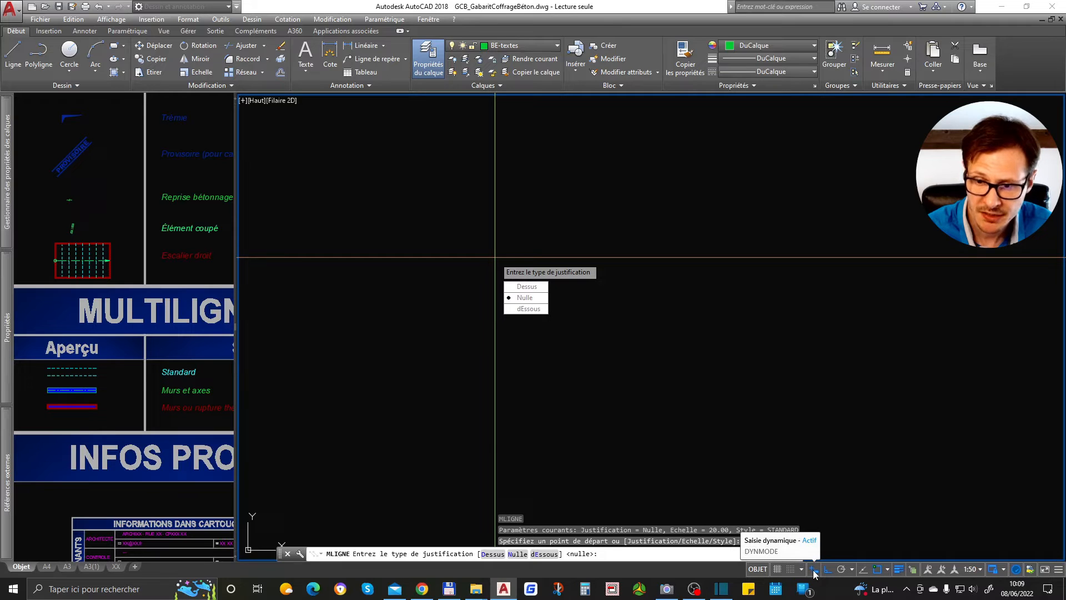
{"action": "left_click", "coordinate": [1059, 570]}
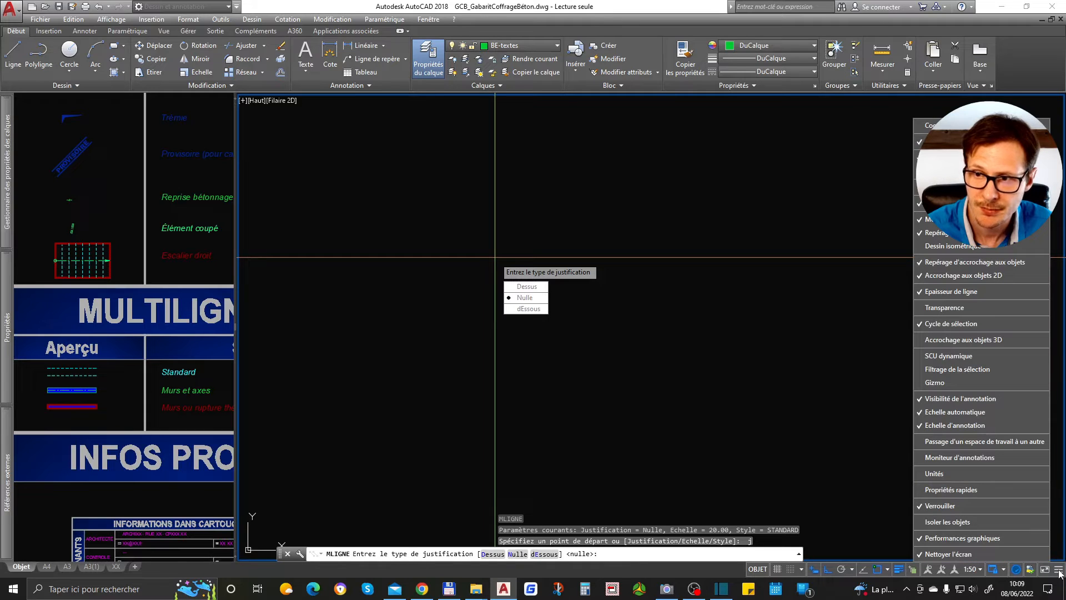
{"action": "left_click", "coordinate": [1059, 572]}
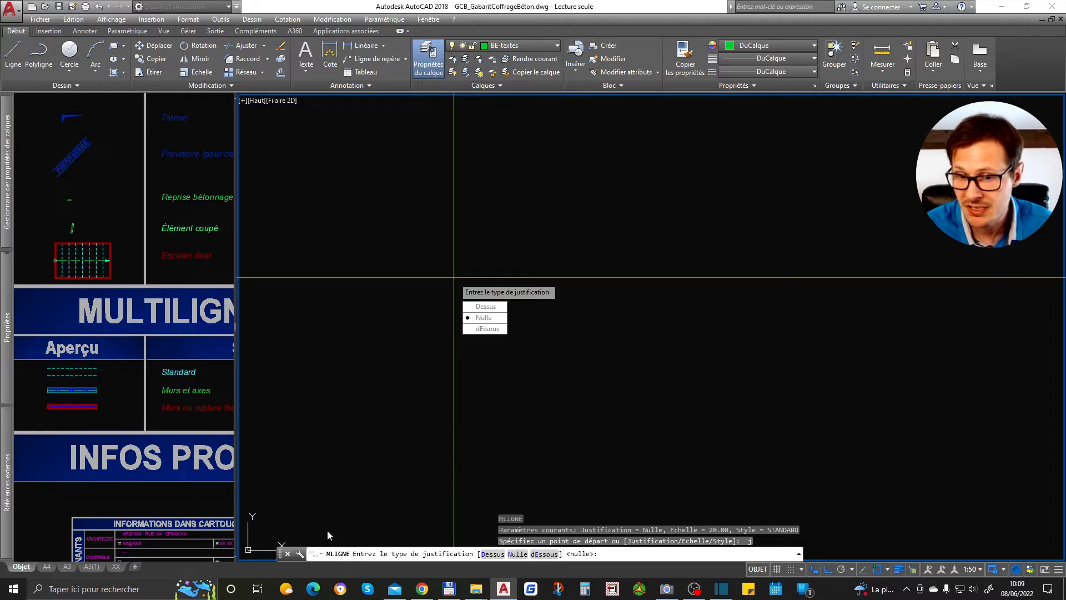
{"action": "left_click", "coordinate": [491, 311]}
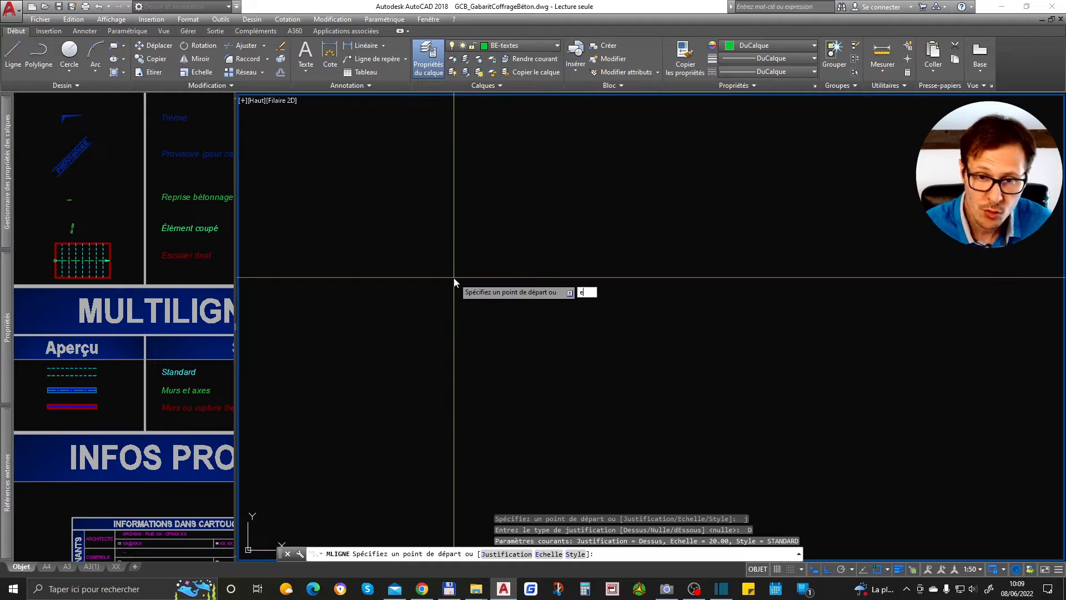
{"action": "key", "text": "Return"}
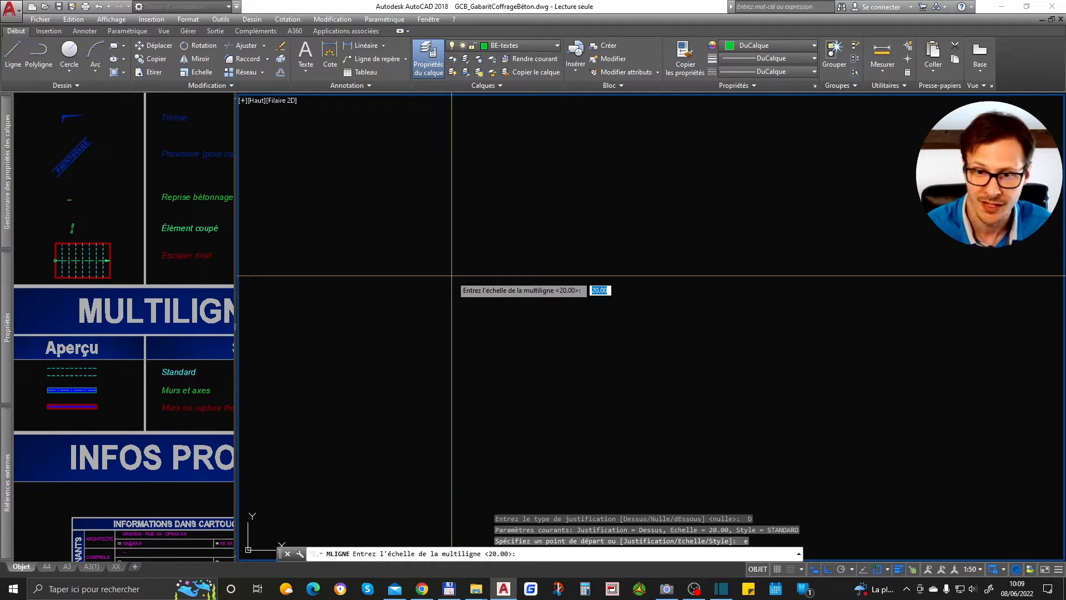
{"action": "key", "text": "Return"}
Draw a horizontal multiline 280 long in the empty plan area as the first wall segment.
{"action": "left_click", "coordinate": [430, 271]}
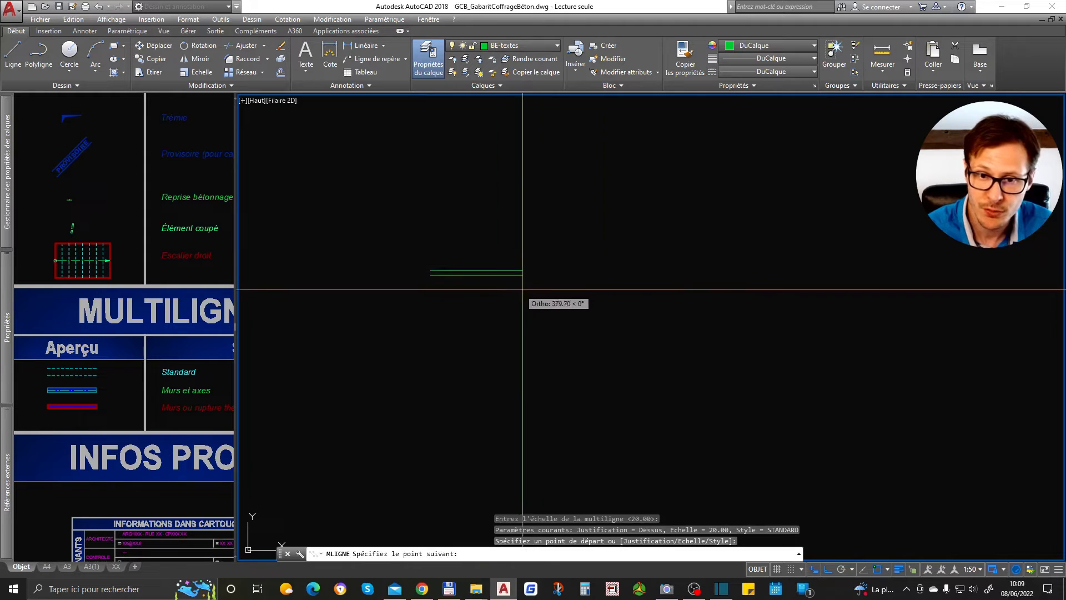
{"action": "scroll", "coordinate": [508, 286], "scroll_direction": "up", "scroll_amount": 3}
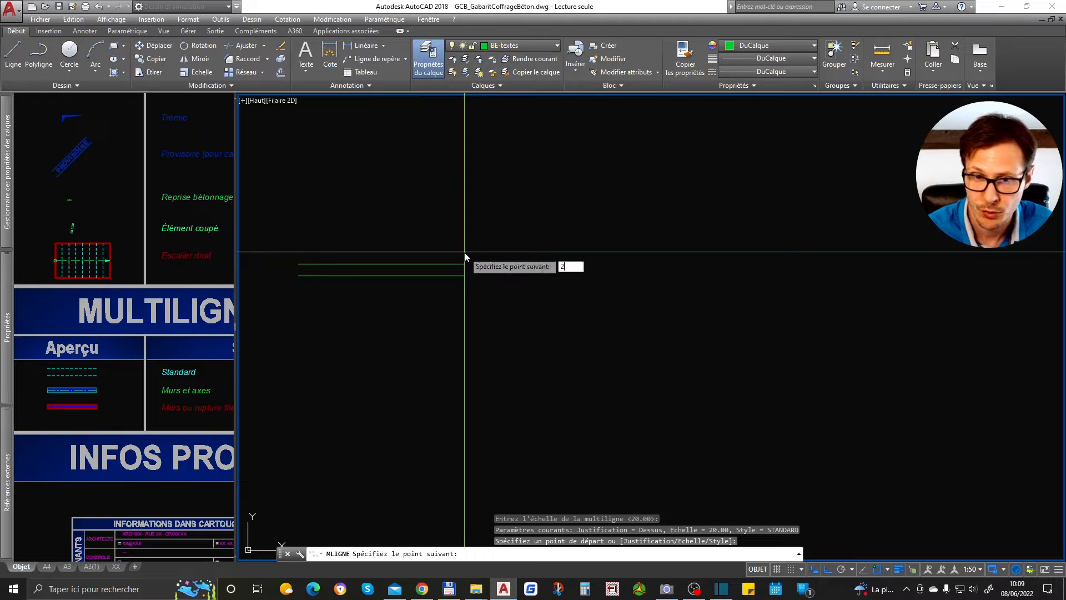
{"action": "key", "text": "Return"}
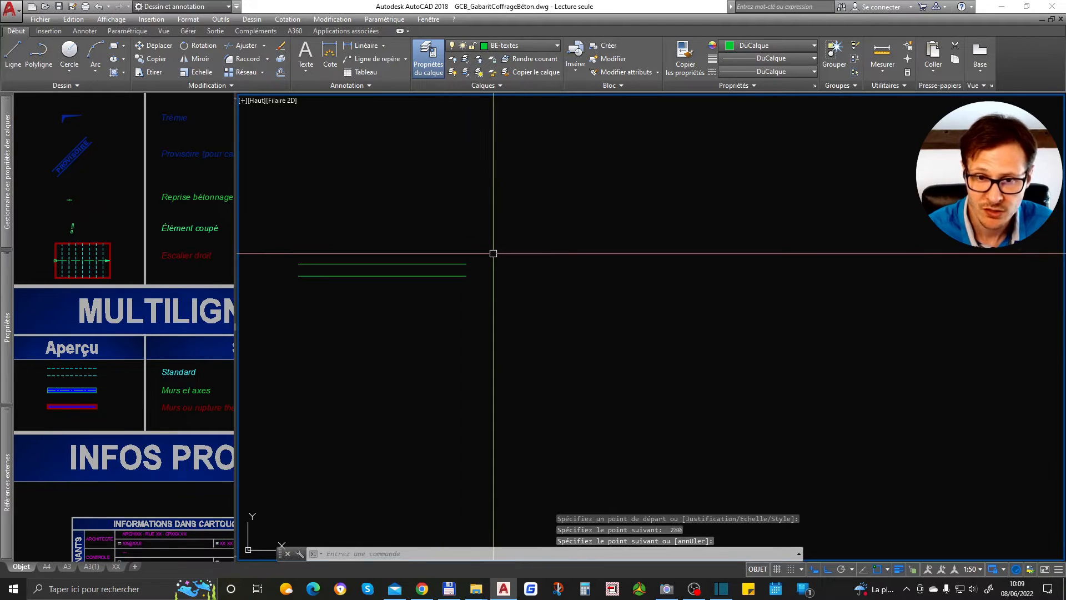
{"action": "key", "text": "Return"}
Draw a separate multiline 100 long, continuing horizontally from the end of the first wall, for an opening.
{"action": "key", "text": "Return"}
{"action": "left_click", "coordinate": [466, 264]}
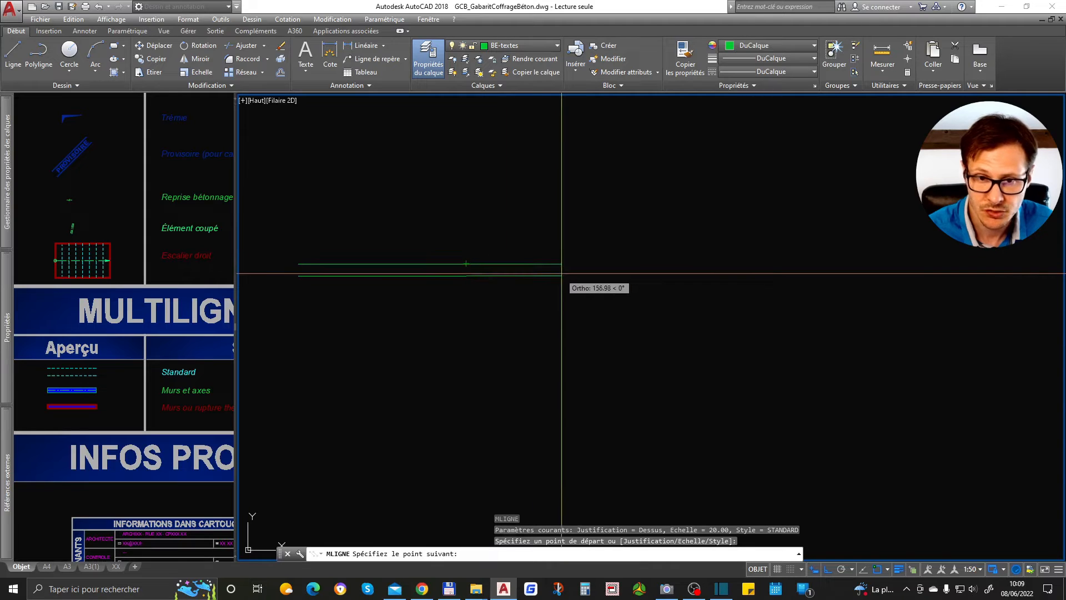
{"action": "type", "text": "100"}
{"action": "key", "text": "Return"}
{"action": "key", "text": "Return"}
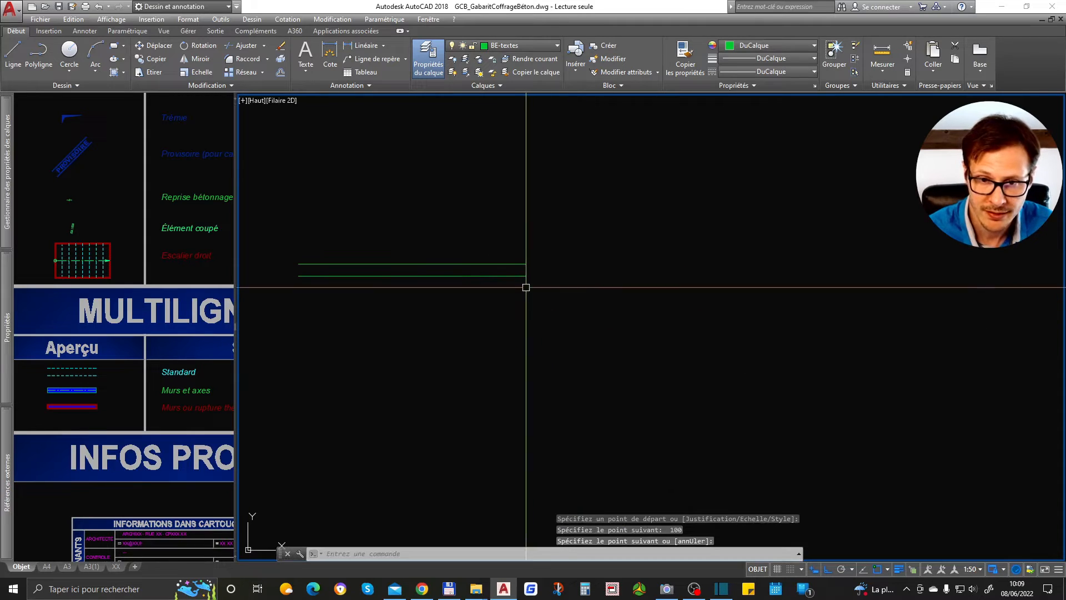
Draw an L-shaped wall multiline from the end of the opening, running across and turning down at the corner.
{"action": "key", "text": "Return"}
{"action": "left_click", "coordinate": [526, 264]}
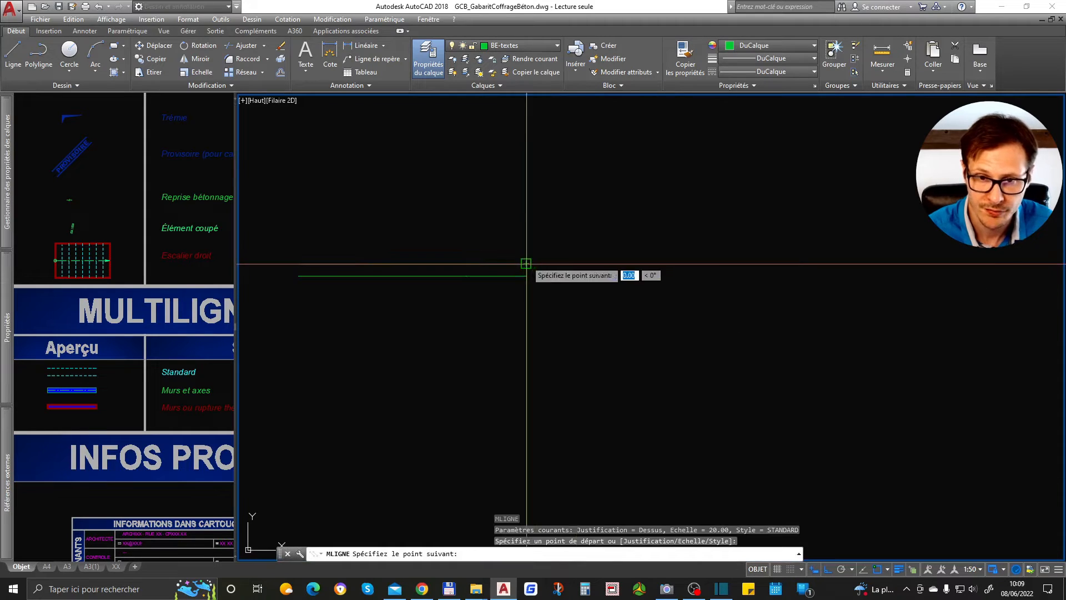
{"action": "left_click", "coordinate": [654, 264]}
{"action": "left_click", "coordinate": [656, 374]}
{"action": "key", "text": "Return"}
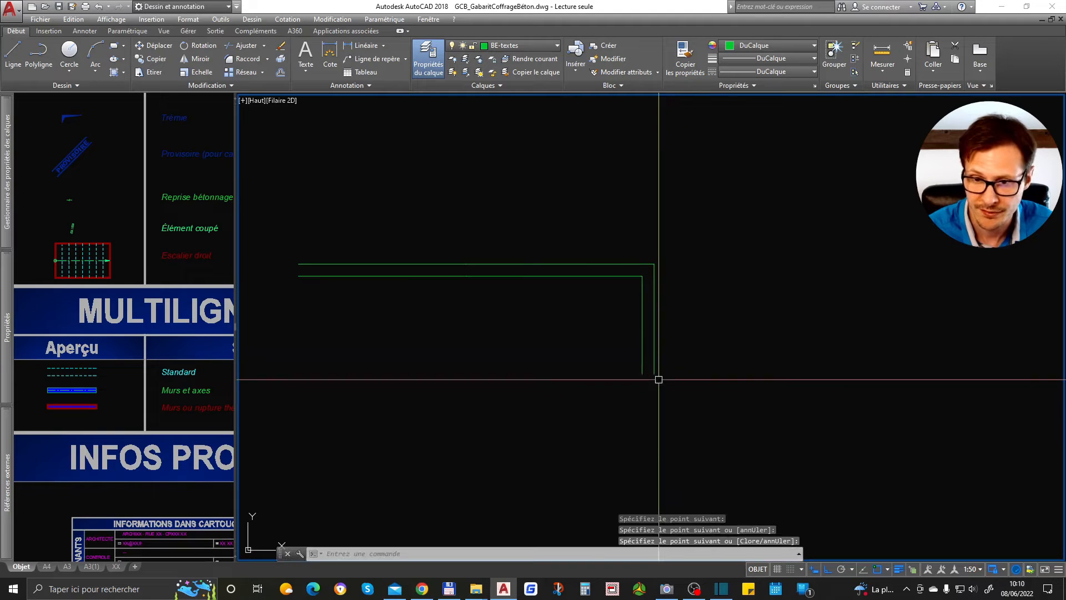
Draw a short separate multiline straight down from the end of the L-shaped wall for a second opening.
{"action": "key", "text": "Return"}
{"action": "left_click", "coordinate": [655, 374]}
{"action": "scroll", "coordinate": [657, 371], "scroll_direction": "down", "scroll_amount": 1}
{"action": "scroll", "coordinate": [665, 420], "scroll_direction": "down", "scroll_amount": 2}
Draw the remaining wall multiline from the second opening down, across and up the opposite side, leaving the last corner open.
{"action": "left_click", "coordinate": [657, 422]}
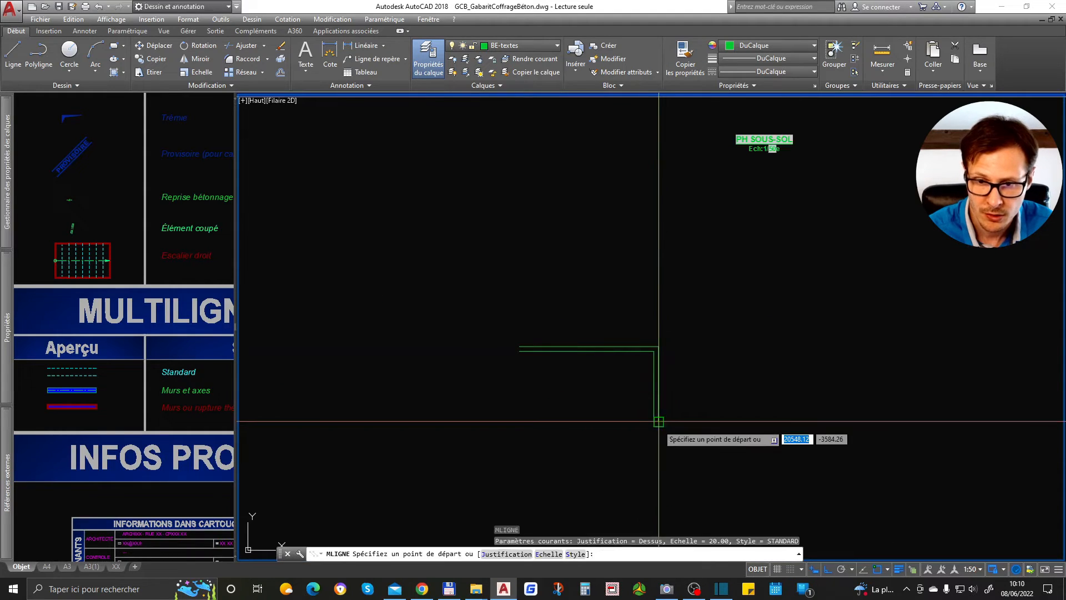
{"action": "left_click", "coordinate": [671, 476]}
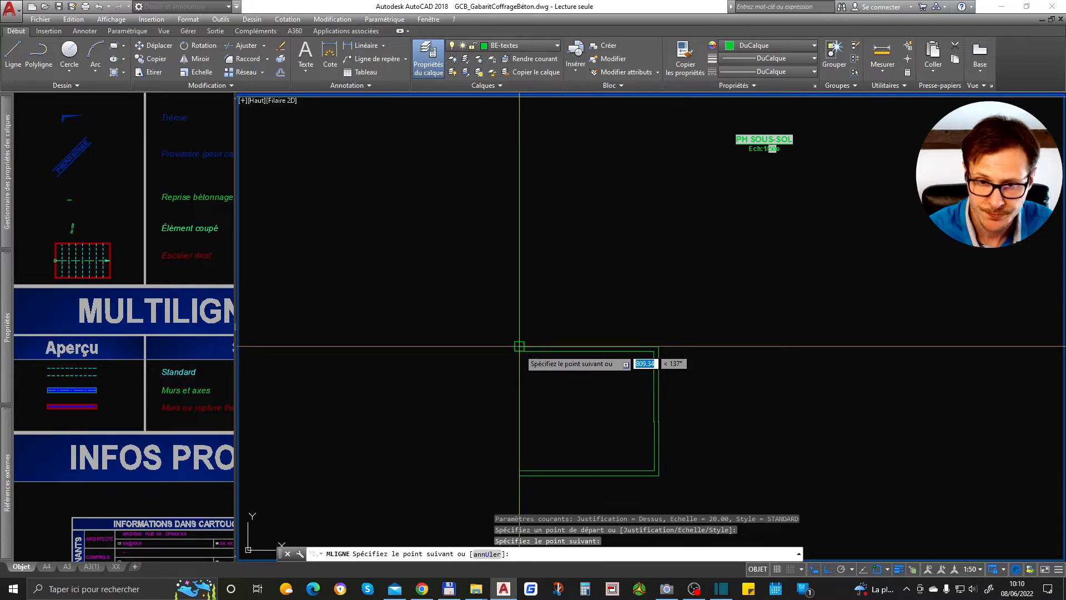
{"action": "left_click", "coordinate": [502, 423]}
{"action": "scroll", "coordinate": [516, 381], "scroll_direction": "up", "scroll_amount": 2}
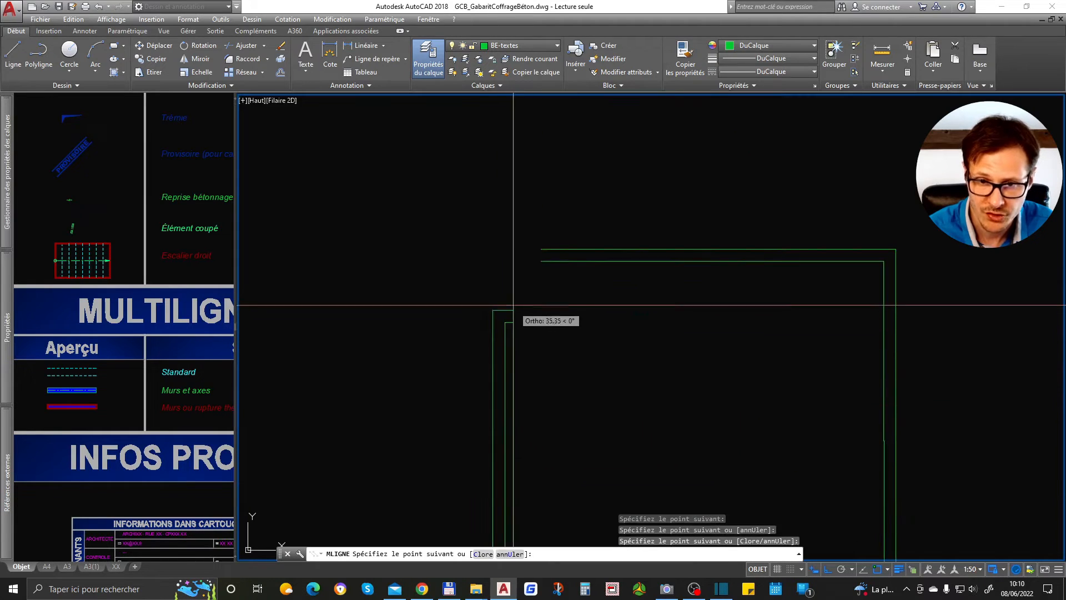
{"action": "key", "text": "Return"}
Match the properties of the BE-murs sample in the CALQUES table onto the three wall multilines, leaving out the two openings.
{"action": "scroll", "coordinate": [514, 304], "scroll_direction": "down", "scroll_amount": 4}
{"action": "left_click", "coordinate": [94, 388]}
{"action": "scroll", "coordinate": [95, 422], "scroll_direction": "down", "scroll_amount": 4}
{"action": "scroll", "coordinate": [95, 432], "scroll_direction": "up", "scroll_amount": 4}
{"action": "scroll", "coordinate": [92, 455], "scroll_direction": "up", "scroll_amount": 2}
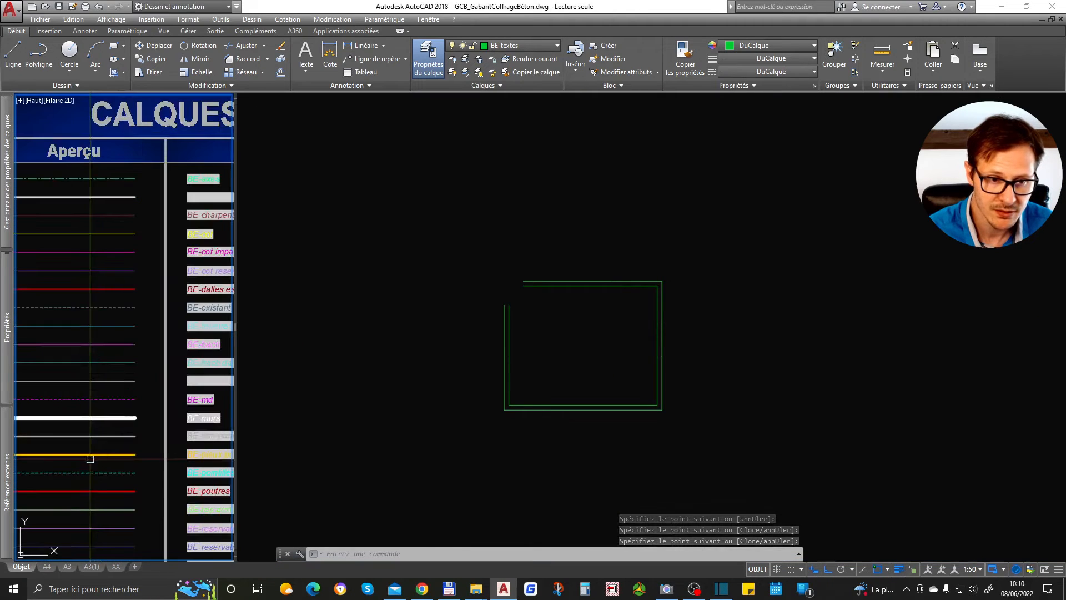
{"action": "key", "text": "m"}
{"action": "key", "text": "a"}
{"action": "key", "text": "Return"}
{"action": "left_click", "coordinate": [106, 418]}
{"action": "left_click", "coordinate": [525, 186]}
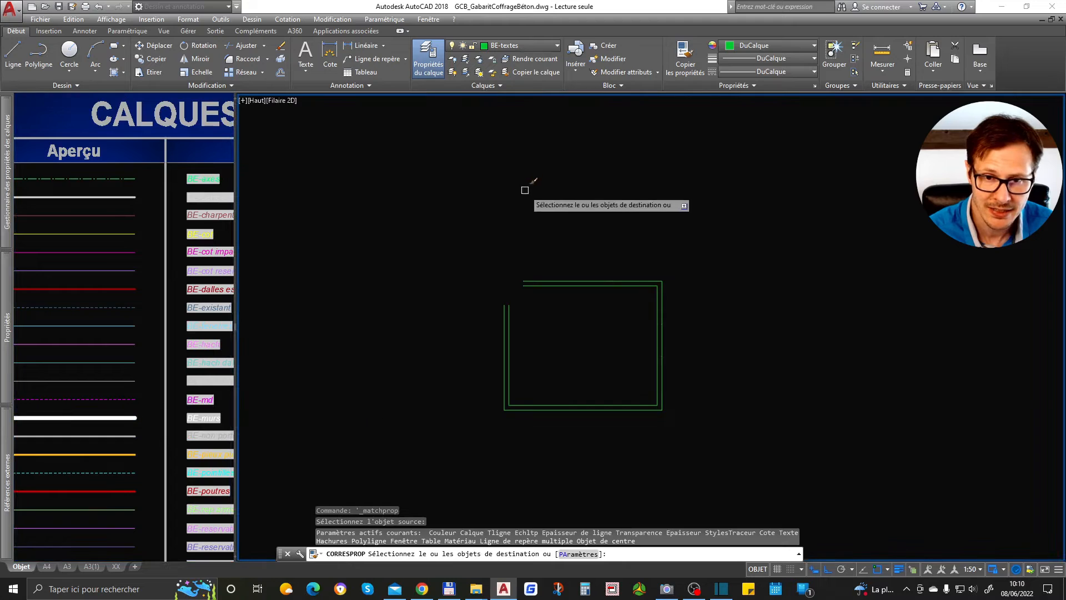
{"action": "left_click", "coordinate": [539, 255]}
{"action": "left_click", "coordinate": [519, 295]}
{"action": "left_click", "coordinate": [685, 248]}
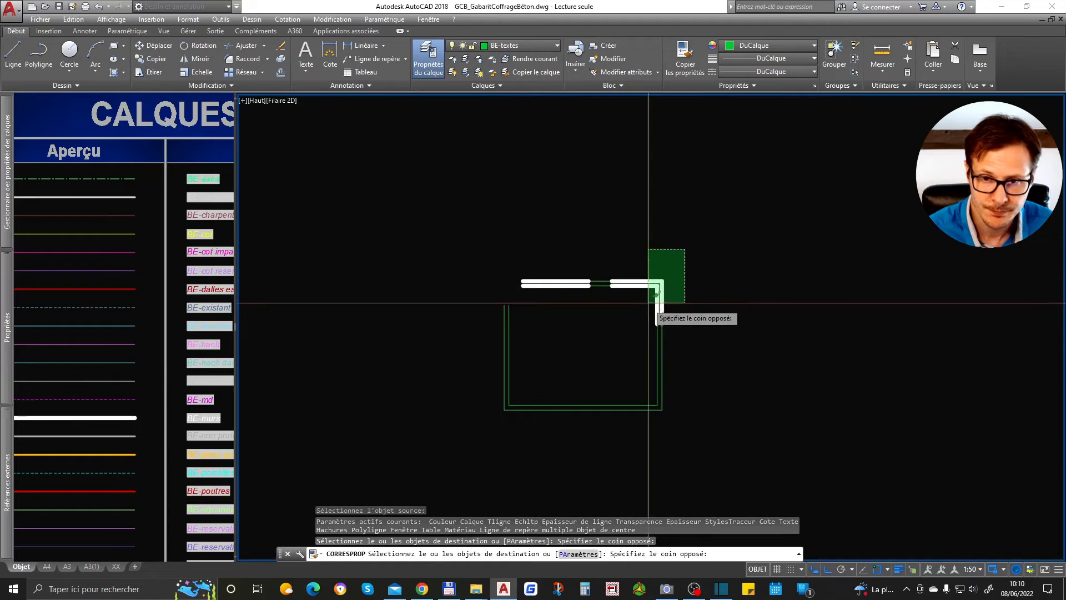
{"action": "left_click", "coordinate": [648, 305]}
{"action": "left_click", "coordinate": [689, 390]}
{"action": "left_click", "coordinate": [587, 428]}
{"action": "key", "text": "Return"}
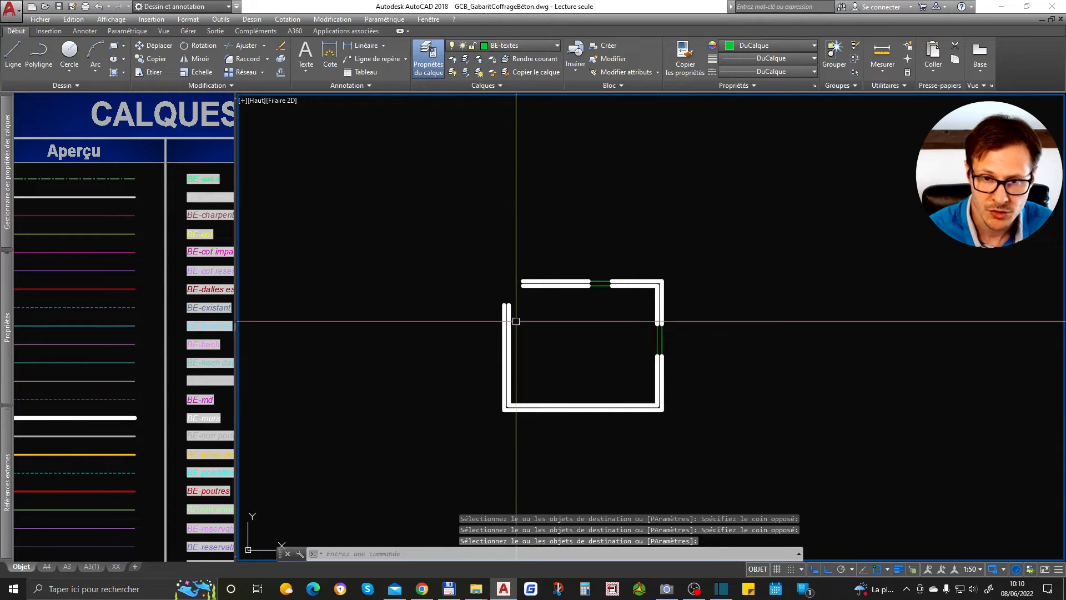
Join the open corner between the vertical wall and the upper wall with the Joindre coin multiline tool.
{"action": "double_click", "coordinate": [512, 314]}
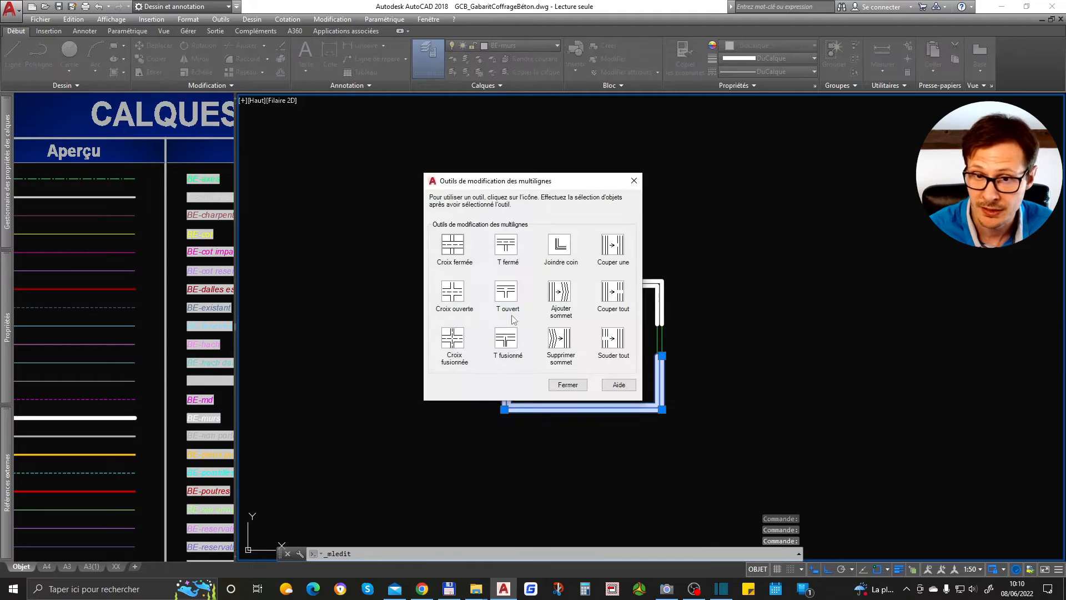
{"action": "left_click", "coordinate": [559, 245]}
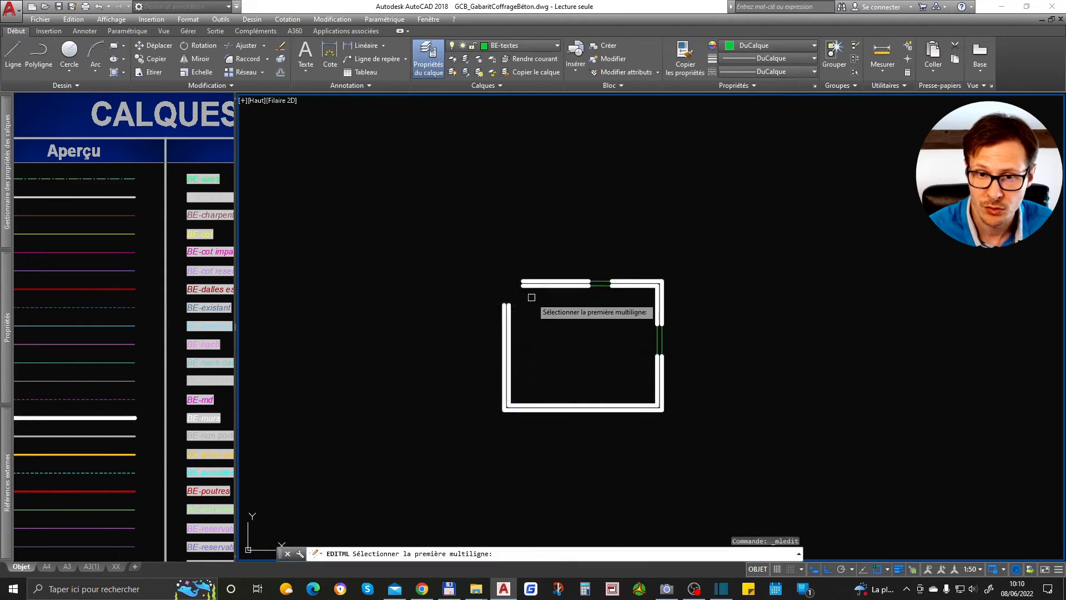
{"action": "left_click", "coordinate": [509, 314]}
{"action": "left_click", "coordinate": [541, 266]}
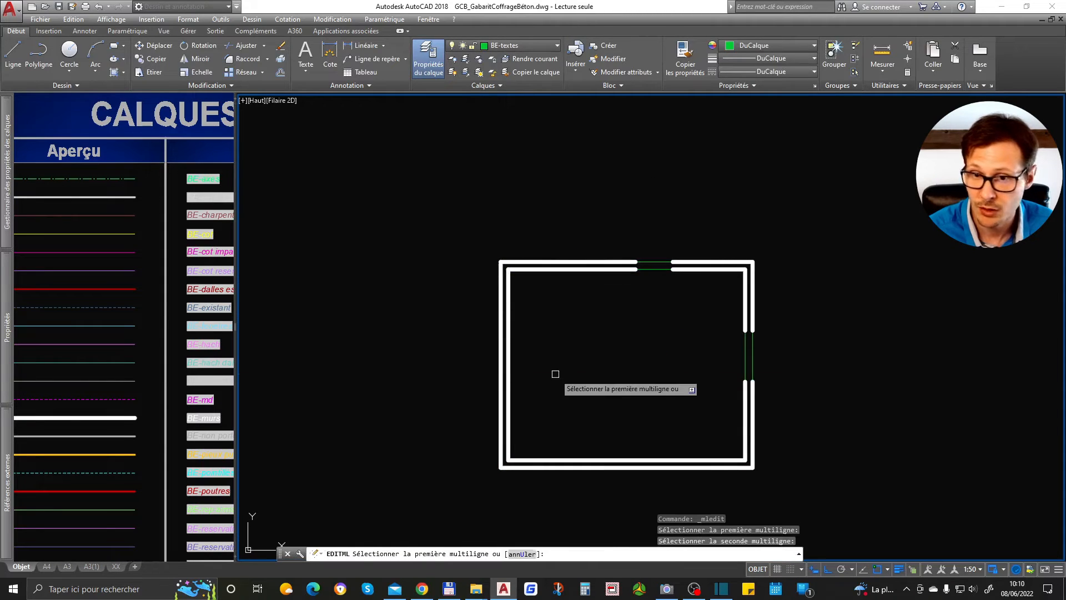
{"action": "key", "text": "Return"}
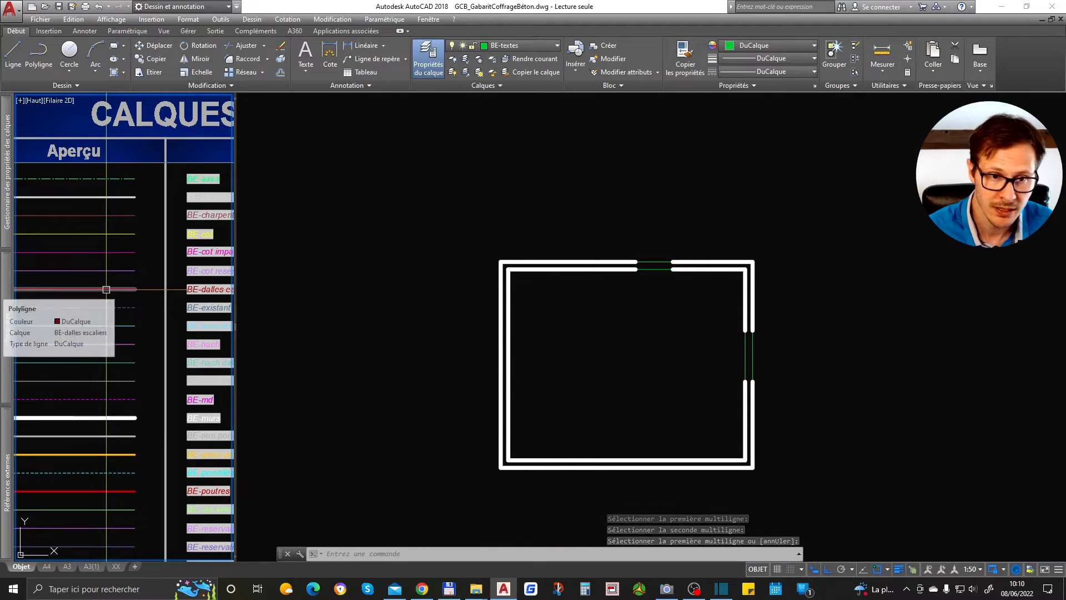
Match the properties of the BE-poutres sample in the CALQUES table onto the two opening multilines.
{"action": "scroll", "coordinate": [104, 289], "scroll_direction": "down", "scroll_amount": 2}
{"action": "scroll", "coordinate": [104, 427], "scroll_direction": "up", "scroll_amount": 2}
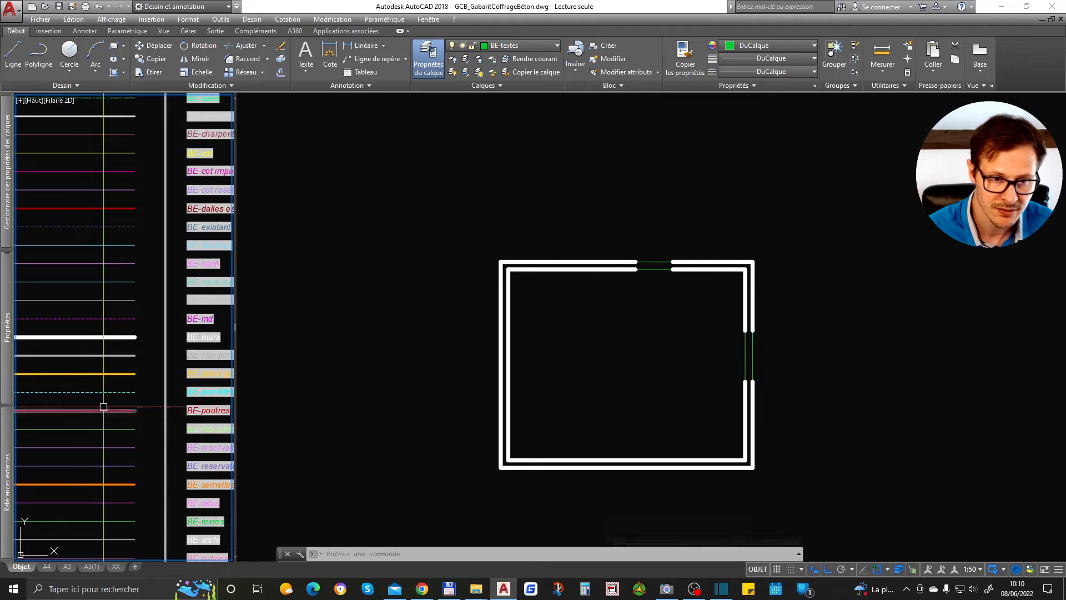
{"action": "key", "text": "ctrl+m"}
{"action": "left_click", "coordinate": [104, 411]}
{"action": "left_click", "coordinate": [661, 245]}
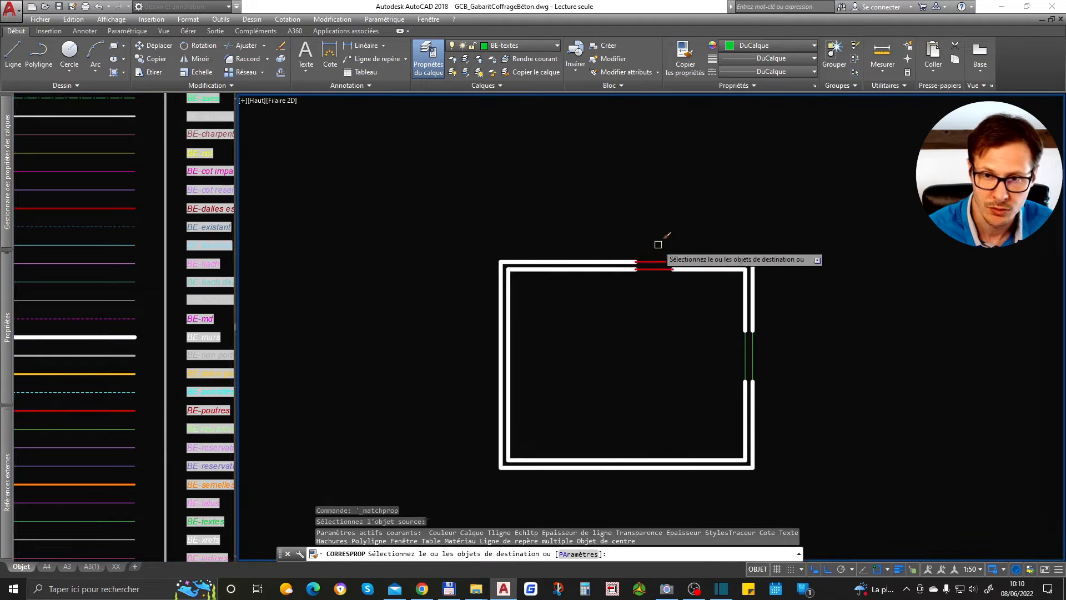
{"action": "left_click", "coordinate": [660, 287]}
{"action": "left_click", "coordinate": [722, 356]}
{"action": "key", "text": "Return"}
Explode the three white wall multilines into individual lines.
{"action": "scroll", "coordinate": [698, 265], "scroll_direction": "up", "scroll_amount": 2}
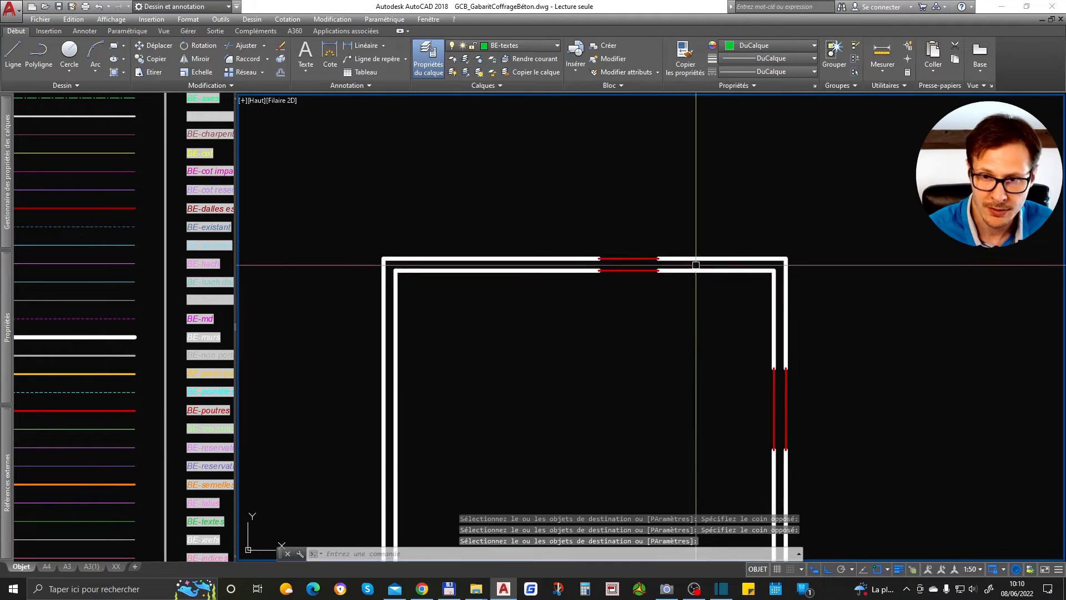
{"action": "left_click", "coordinate": [666, 272]}
{"action": "scroll", "coordinate": [666, 274], "scroll_direction": "down", "scroll_amount": 2}
{"action": "left_click", "coordinate": [564, 227]}
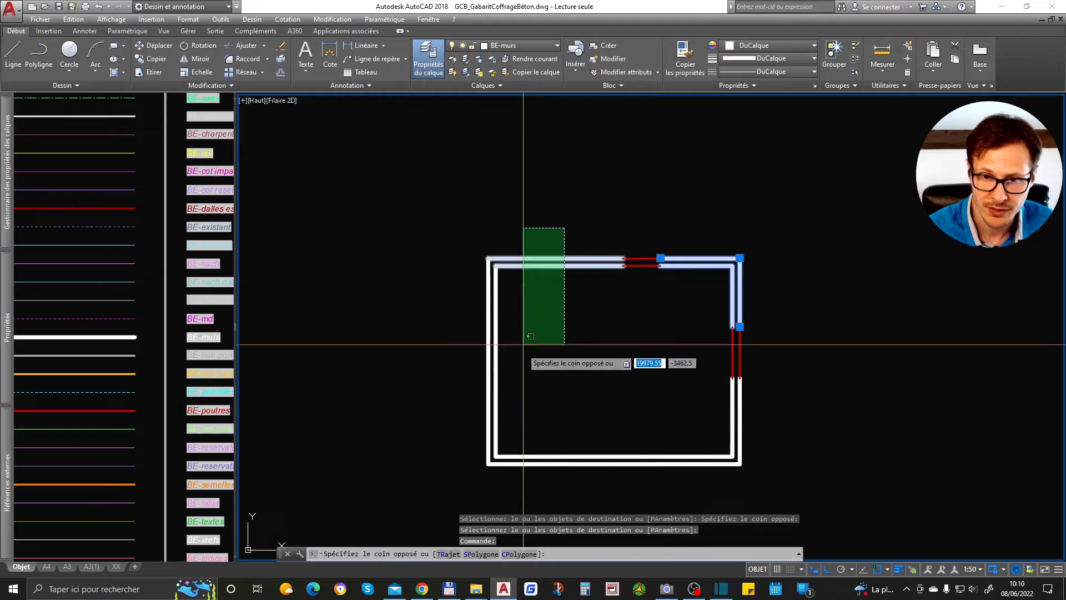
{"action": "left_click", "coordinate": [518, 357]}
{"action": "type", "text": "de"}
{"action": "key", "text": "Return"}
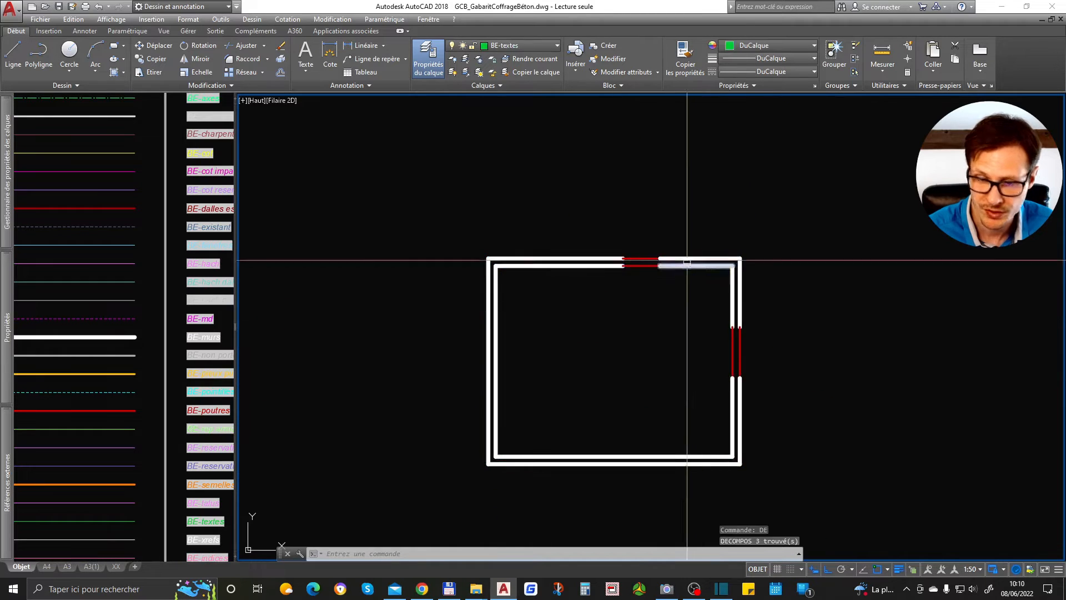
Draw a short line across the wall thickness at each end of the opening in the upper wall.
{"action": "scroll", "coordinate": [686, 254], "scroll_direction": "up", "scroll_amount": 3}
{"action": "type", "text": "l"}
{"action": "key", "text": "Return"}
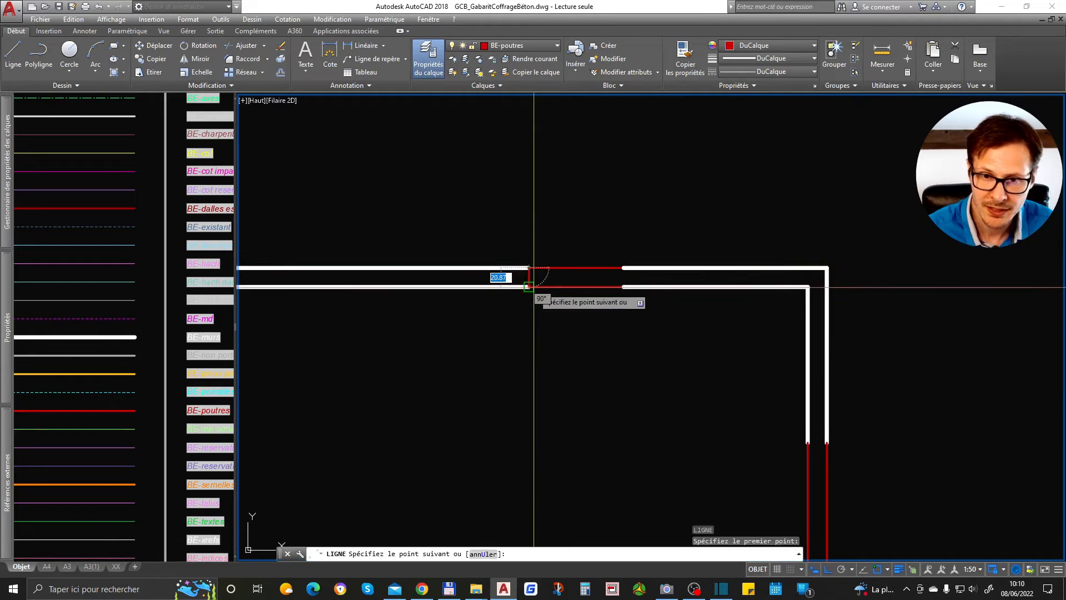
{"action": "left_click", "coordinate": [624, 287]}
{"action": "key", "text": "Return"}
{"action": "scroll", "coordinate": [624, 234], "scroll_direction": "down", "scroll_amount": 2}
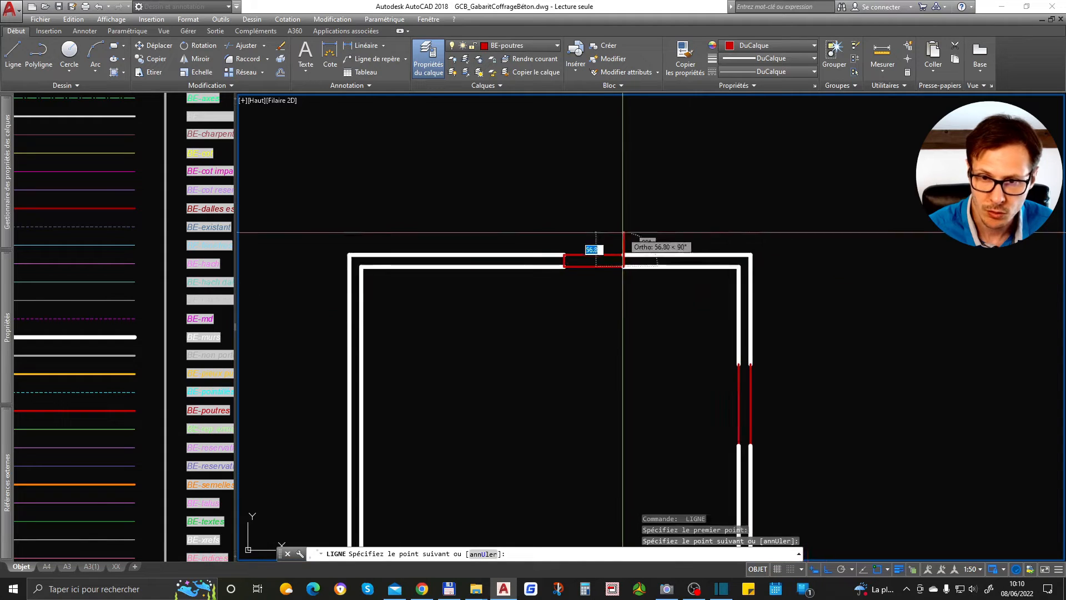
{"action": "key", "text": "Return"}
Draw a short line across the wall thickness at each end of the opening in the vertical wall.
{"action": "left_click", "coordinate": [750, 364]}
{"action": "key", "text": "Return"}
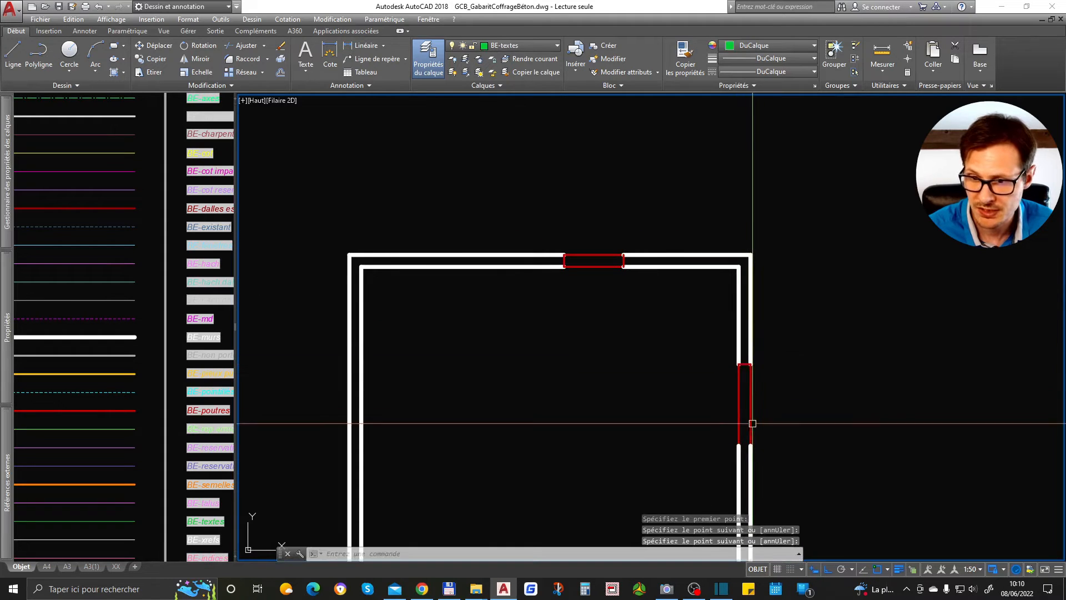
{"action": "key", "text": "Return"}
{"action": "left_click", "coordinate": [751, 446]}
{"action": "left_click", "coordinate": [739, 445]}
Match the wall line's properties onto the short closing lines at both ends of the two openings.
{"action": "left_click", "coordinate": [685, 59]}
{"action": "left_click", "coordinate": [751, 347]}
{"action": "left_click", "coordinate": [722, 332]}
{"action": "left_click", "coordinate": [819, 400]}
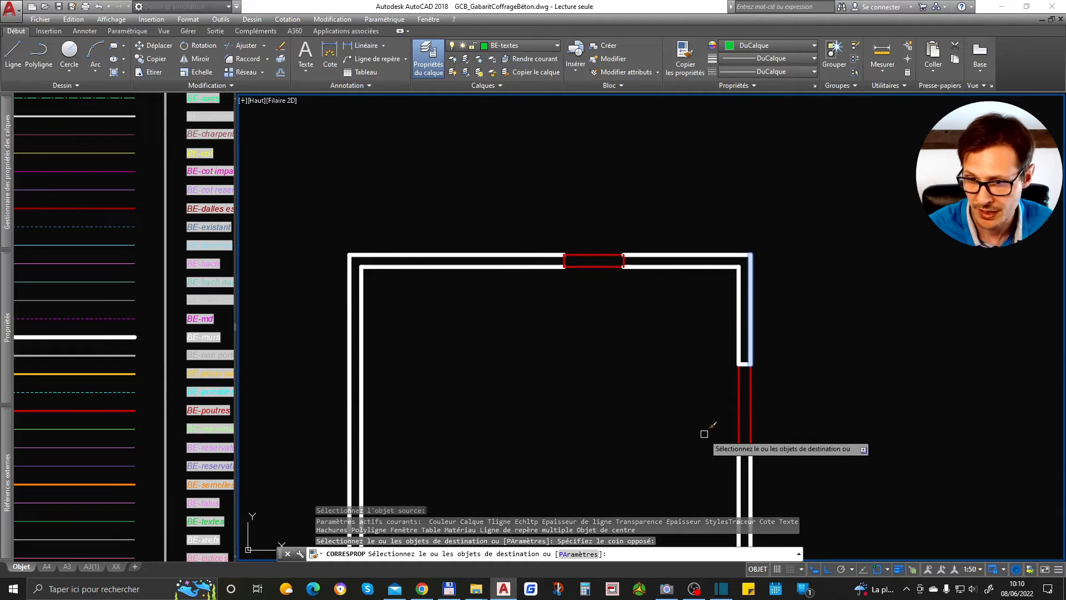
{"action": "left_click", "coordinate": [706, 433]}
{"action": "left_click", "coordinate": [834, 468]}
{"action": "left_click", "coordinate": [496, 180]}
{"action": "left_click", "coordinate": [606, 329]}
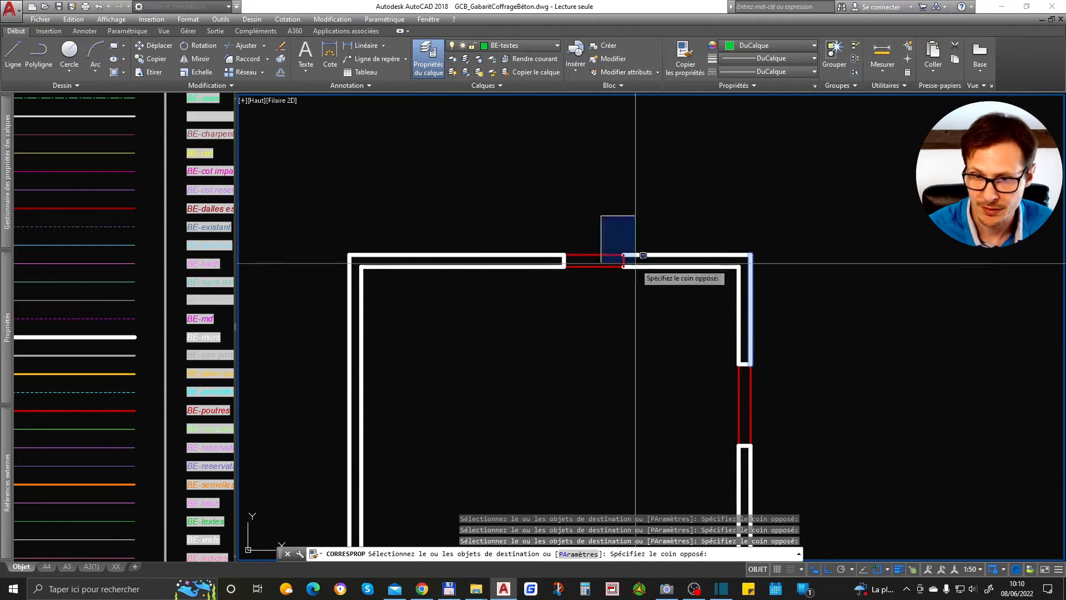
{"action": "scroll", "coordinate": [637, 245], "scroll_direction": "down", "scroll_amount": 3}
{"action": "key", "text": "Return"}
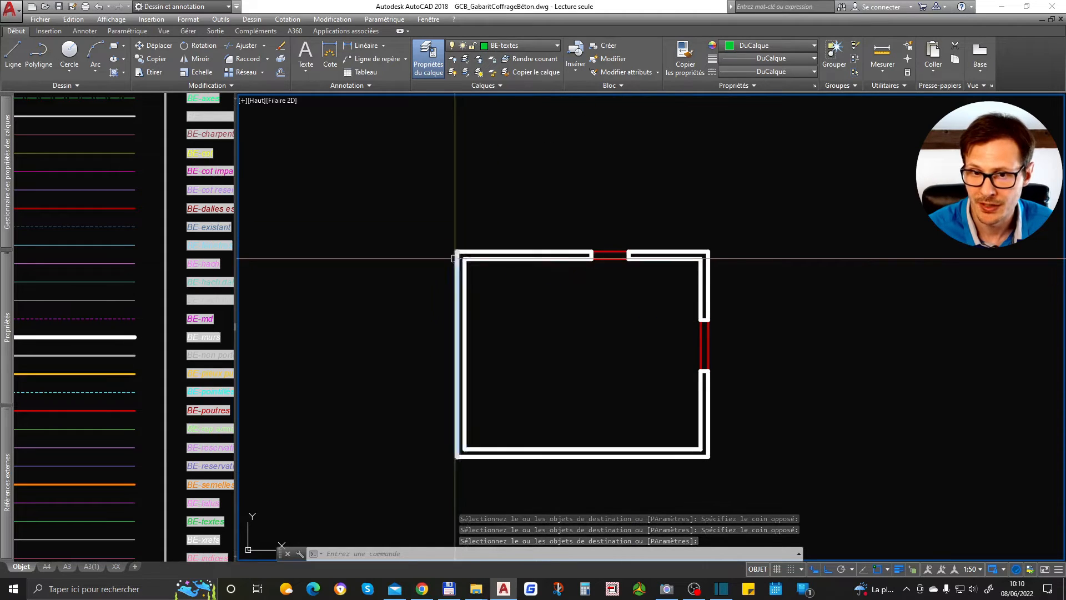
{"action": "scroll", "coordinate": [738, 363], "scroll_direction": "up", "scroll_amount": 2}
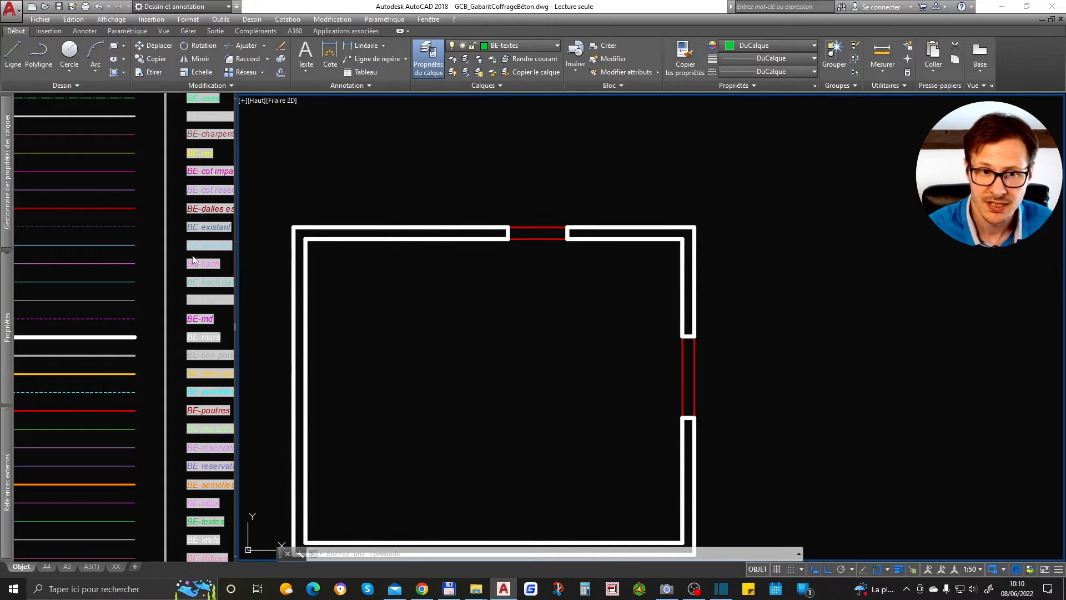
{"action": "scroll", "coordinate": [166, 272], "scroll_direction": "down", "scroll_amount": 8}
{"action": "scroll", "coordinate": [152, 256], "scroll_direction": "up", "scroll_amount": 4}
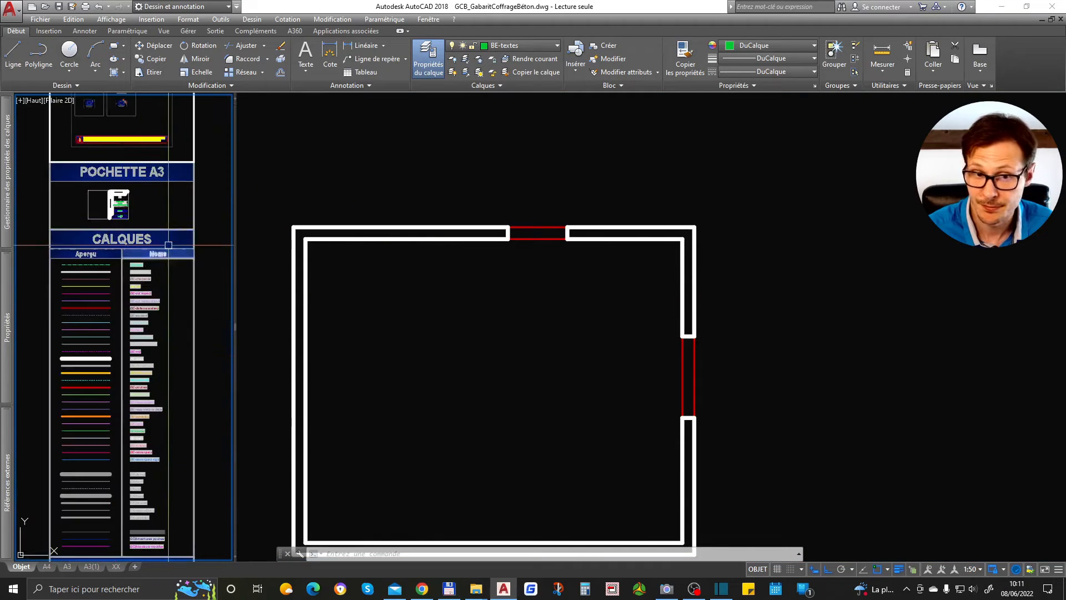
{"action": "left_click", "coordinate": [416, 337]}
{"action": "middle_click_drag", "start_coordinate": [382, 238], "coordinate": [519, 337]}
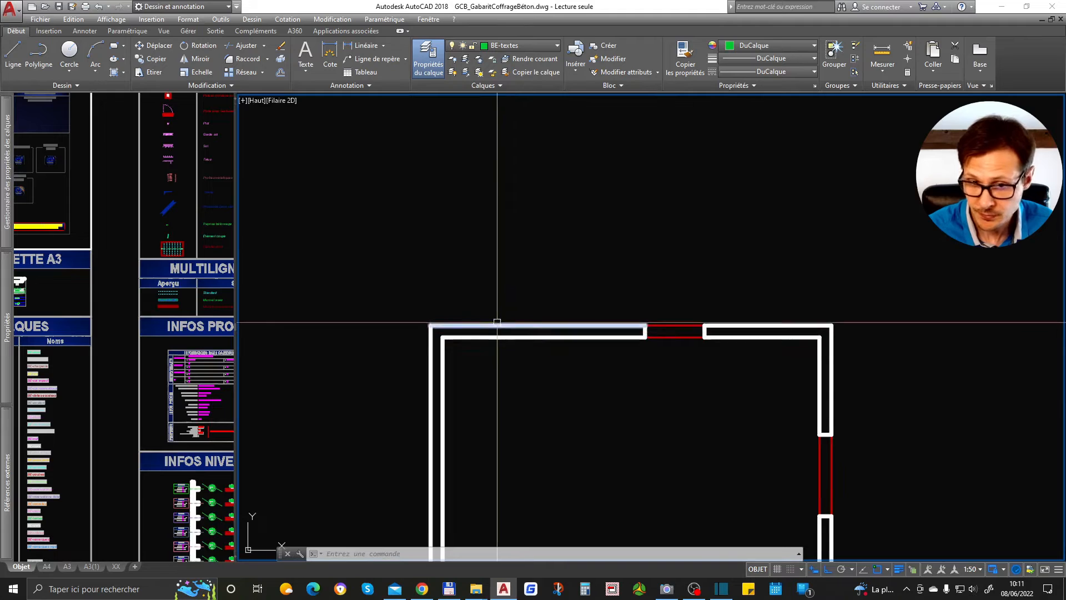
Dimension the outer face of the upper wall from its left corner to the opening, placing the dimension above the wall.
{"action": "scroll", "coordinate": [462, 321], "scroll_direction": "up", "scroll_amount": 4}
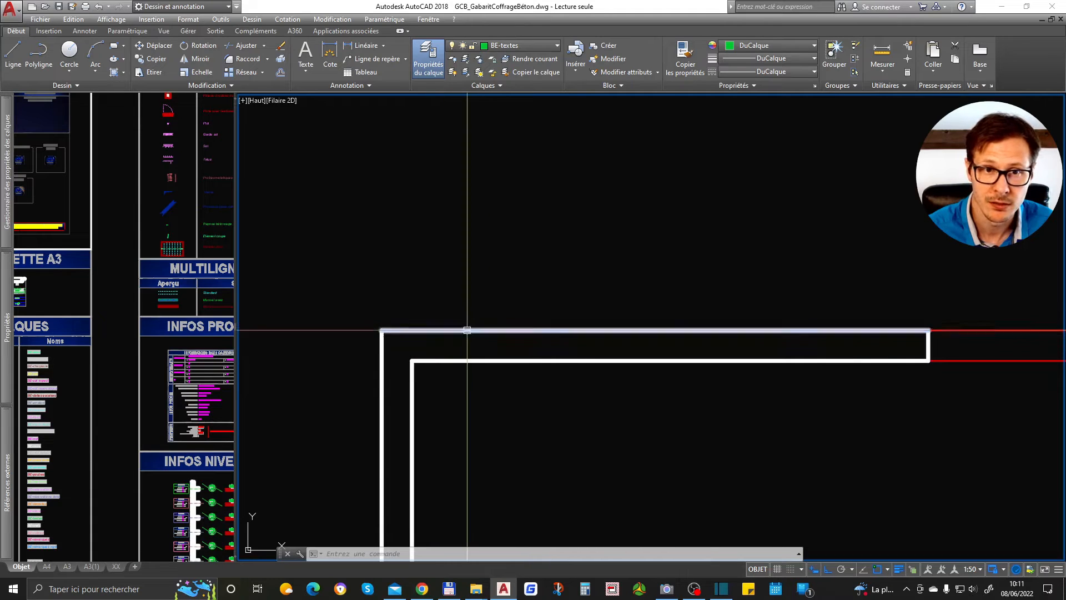
{"action": "left_click", "coordinate": [330, 56]}
{"action": "left_click", "coordinate": [444, 331]}
{"action": "key", "text": "Escape"}
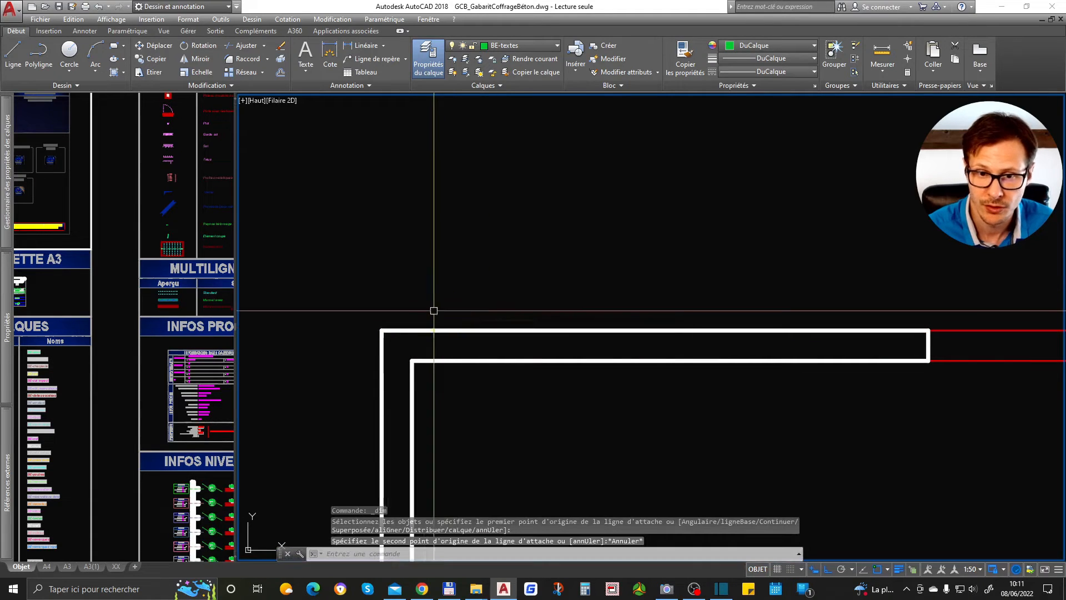
{"action": "key", "text": "Return"}
{"action": "left_click", "coordinate": [421, 331]}
{"action": "scroll", "coordinate": [420, 329], "scroll_direction": "down", "scroll_amount": 2}
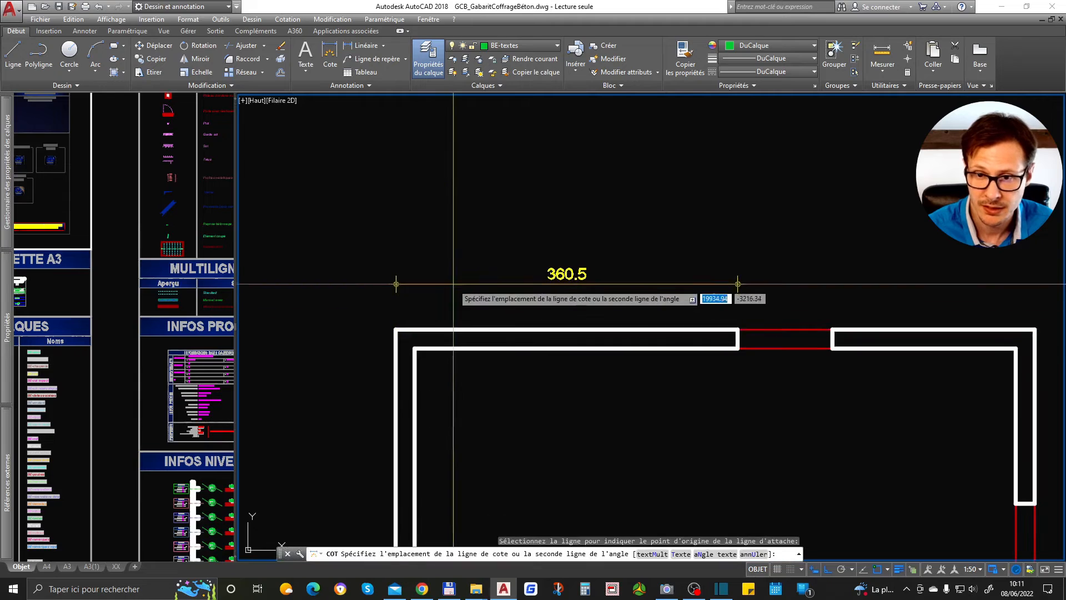
{"action": "left_click", "coordinate": [597, 283]}
{"action": "key", "text": "Escape"}
{"action": "middle_click_drag", "start_coordinate": [719, 275], "coordinate": [608, 290]}
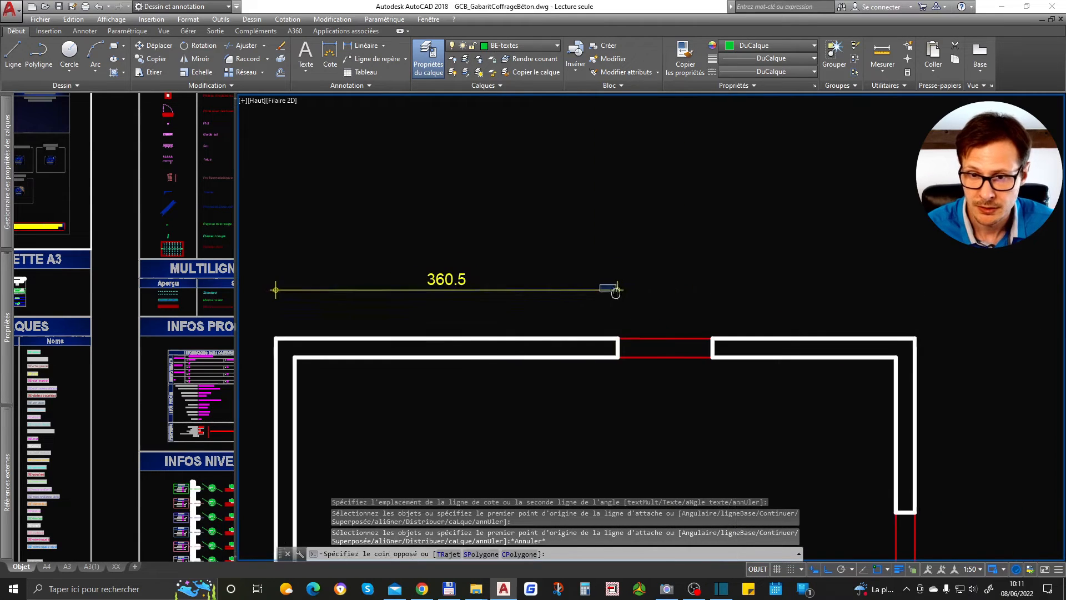
Continue that dimension across the upper opening and along the remaining wall to the outer right corner.
{"action": "left_click", "coordinate": [618, 290]}
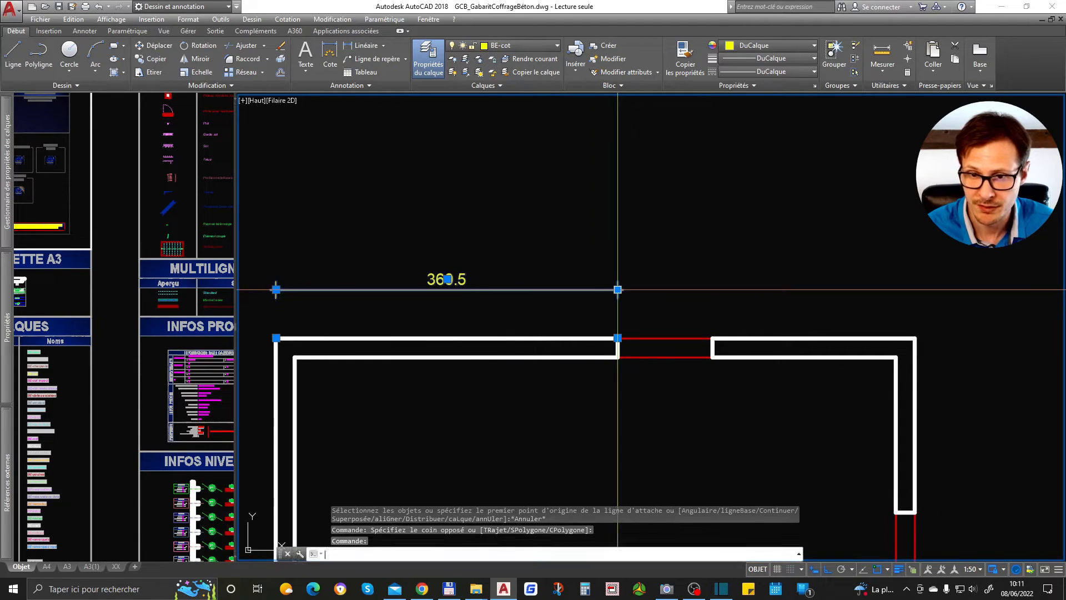
{"action": "left_click", "coordinate": [667, 321]}
{"action": "left_click", "coordinate": [713, 338]}
{"action": "left_click", "coordinate": [915, 338]}
{"action": "key", "text": "Escape"}
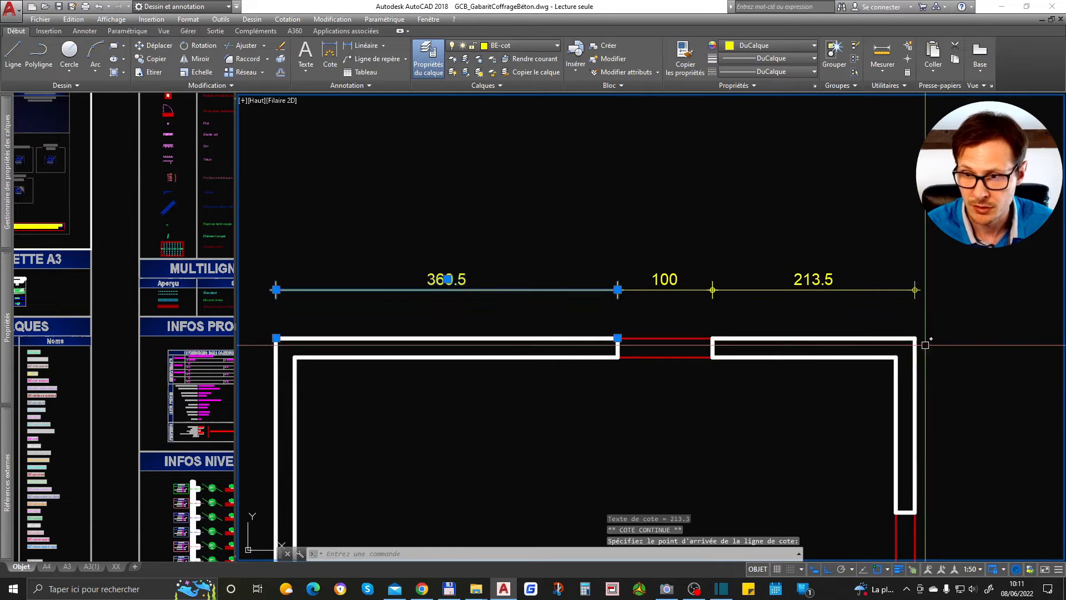
Add an overall dimension between the upper wall's two outer corners, placed above the chain of partial dimensions.
{"action": "type", "text": "cot"}
{"action": "key", "text": "Return"}
{"action": "left_click", "coordinate": [916, 338]}
{"action": "left_click", "coordinate": [330, 338]}
{"action": "key", "text": "Escape"}
{"action": "key", "text": "Return"}
{"action": "left_click", "coordinate": [276, 338]}
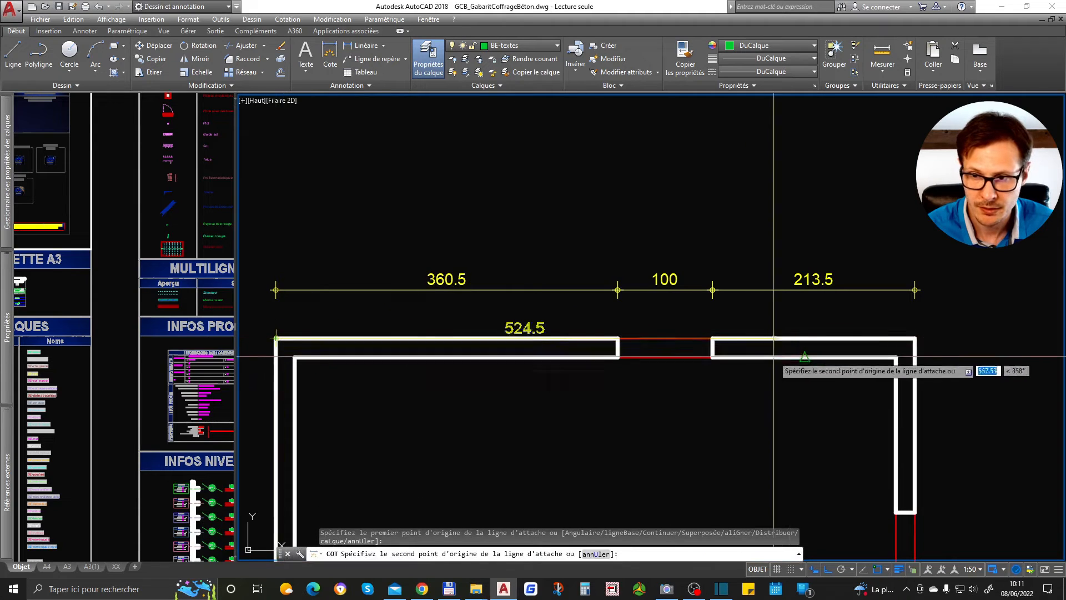
{"action": "left_click", "coordinate": [915, 338]}
{"action": "left_click", "coordinate": [914, 260]}
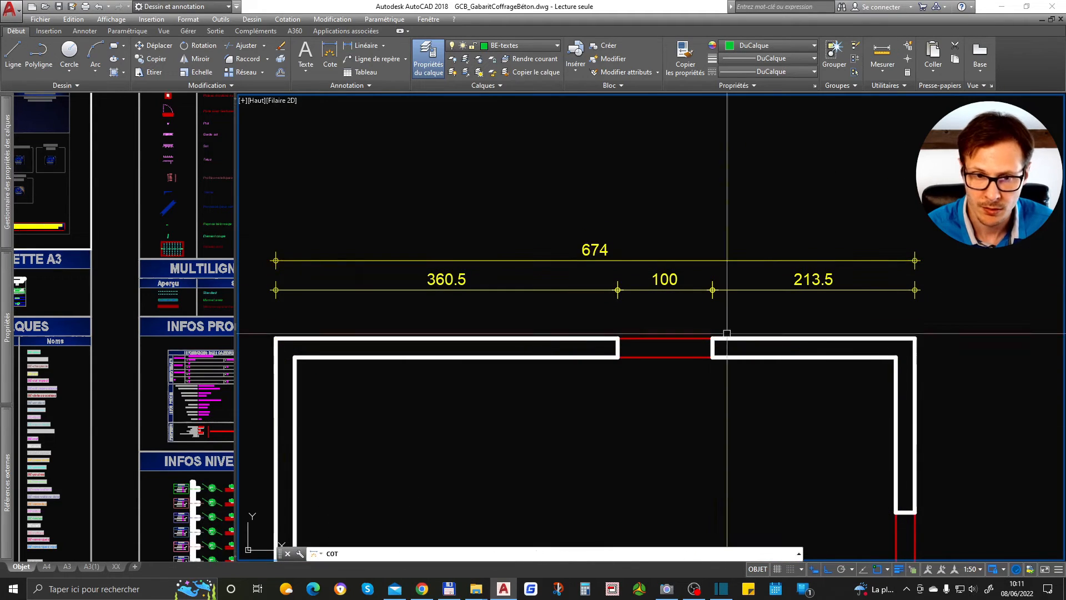
{"action": "key", "text": "Escape"}
Dimension the wall thickness at the upper-left corner and continue the chain to the inner and outer upper-right corners.
{"action": "key", "text": "Return"}
{"action": "left_click", "coordinate": [276, 339]}
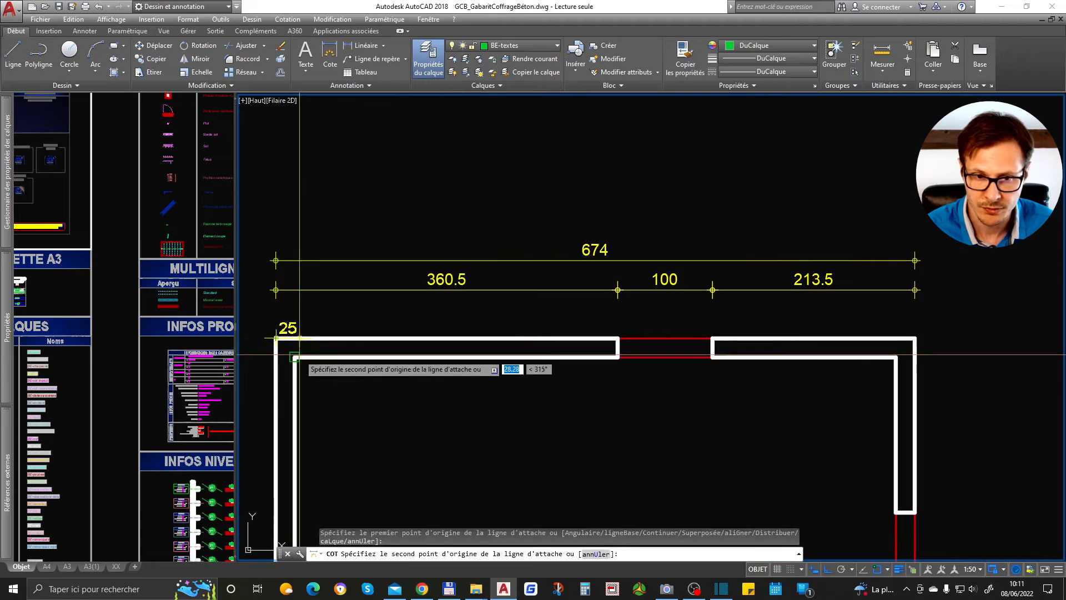
{"action": "left_click", "coordinate": [295, 357]}
{"action": "left_click", "coordinate": [296, 322]}
{"action": "mouse_move", "coordinate": [296, 322]}
{"action": "left_click", "coordinate": [327, 353]}
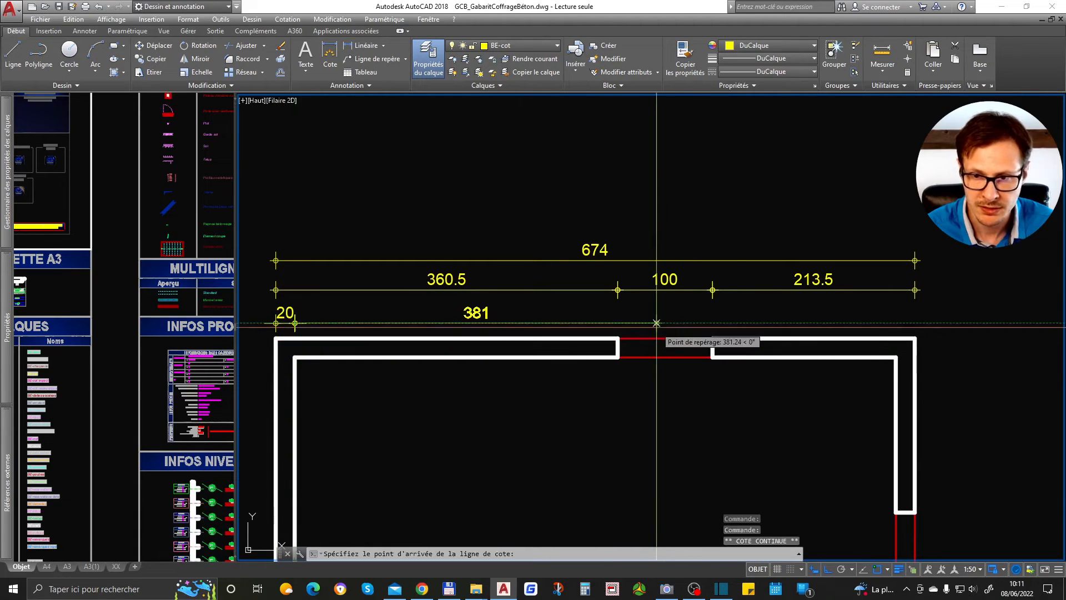
{"action": "left_click", "coordinate": [897, 357]}
{"action": "left_click", "coordinate": [916, 337]}
{"action": "key", "text": "Escape"}
Stretch the three rows of dimensions above the upper wall upward, farther away from the wall.
{"action": "scroll", "coordinate": [924, 325], "scroll_direction": "down", "scroll_amount": 2}
{"action": "type", "text": "et"}
{"action": "key", "text": "Return"}
{"action": "left_click", "coordinate": [943, 242]}
{"action": "left_click", "coordinate": [457, 322]}
{"action": "key", "text": "Return"}
{"action": "left_click", "coordinate": [466, 265]}
{"action": "left_click", "coordinate": [478, 238]}
{"action": "scroll", "coordinate": [615, 136], "scroll_direction": "down", "scroll_amount": 2}
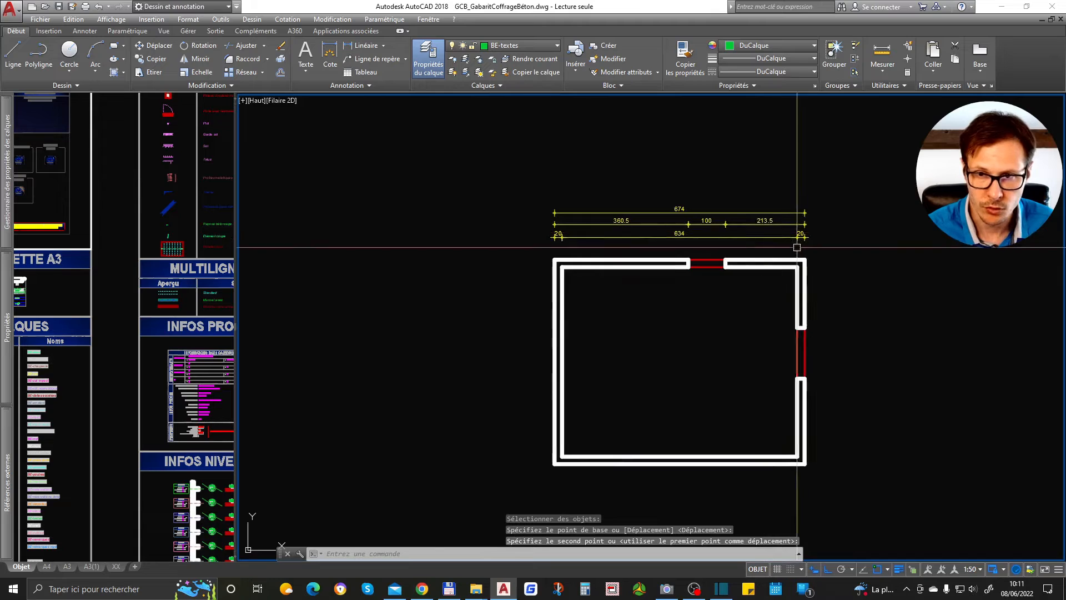
Append x210 to the upper opening's dimension text so it reads 100x210.
{"action": "scroll", "coordinate": [750, 229], "scroll_direction": "up", "scroll_amount": 4}
{"action": "double_click", "coordinate": [639, 206]}
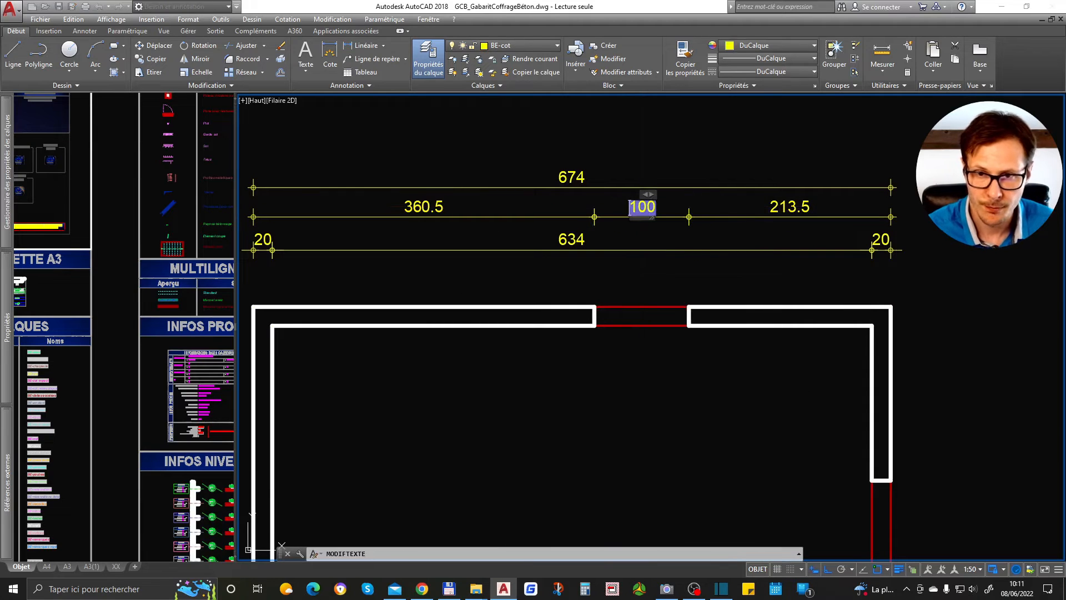
{"action": "type", "text": "x210"}
{"action": "left_click", "coordinate": [707, 269]}
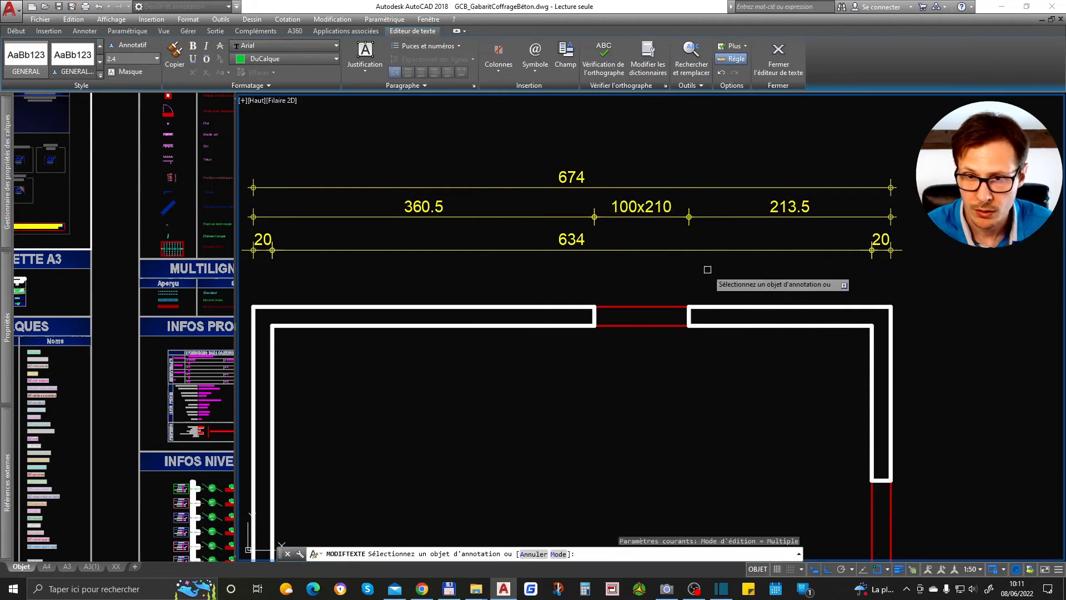
{"action": "key", "text": "Escape"}
Dimension the upper wall's thickness vertically at the upper-right corner, placing the dimension outside the right wall.
{"action": "scroll", "coordinate": [692, 247], "scroll_direction": "down", "scroll_amount": 2}
{"action": "middle_click_drag", "start_coordinate": [801, 371], "coordinate": [783, 283]}
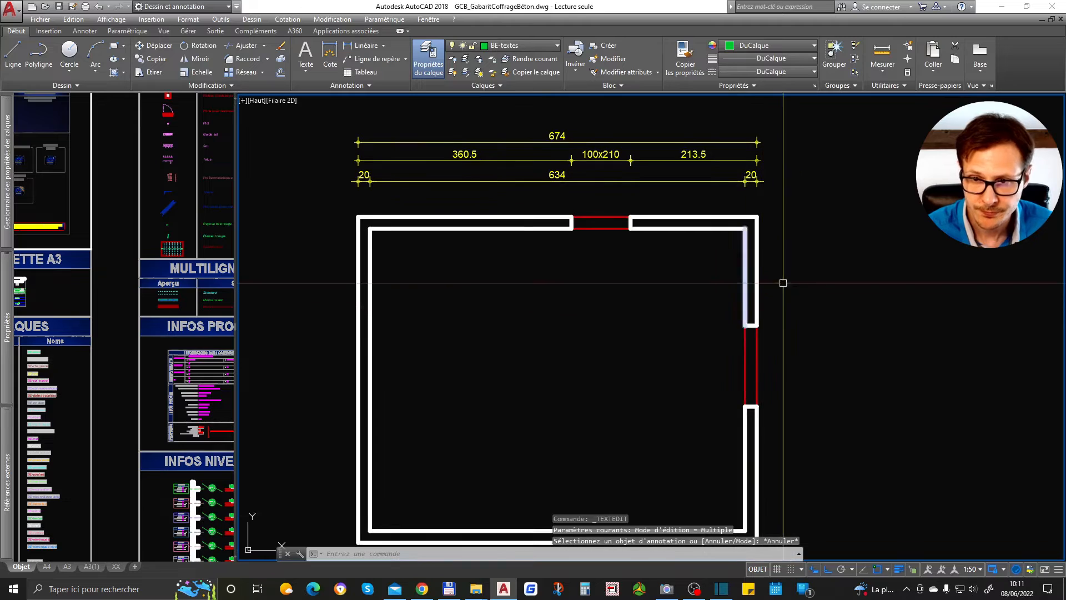
{"action": "type", "text": "cot"}
{"action": "key", "text": "Return"}
{"action": "left_click", "coordinate": [757, 217]}
{"action": "left_click", "coordinate": [745, 228]}
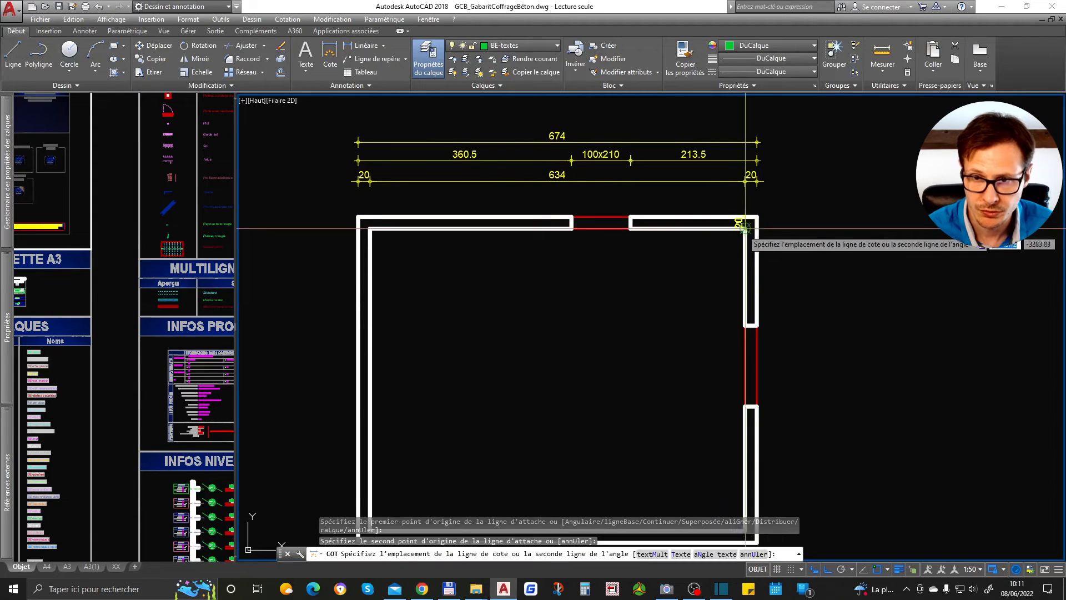
{"action": "left_click", "coordinate": [803, 228]}
{"action": "key", "text": "Escape"}
Continue that vertical dimension down the right wall to the inner and outer lower-right corners.
{"action": "left_click", "coordinate": [804, 222]}
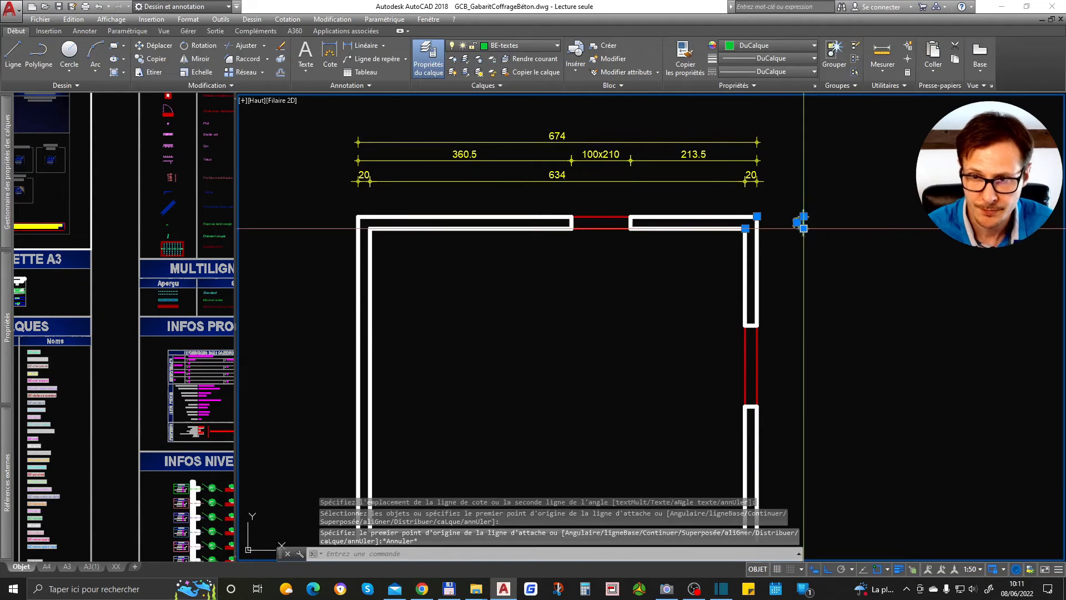
{"action": "mouse_move", "coordinate": [804, 229]}
{"action": "left_click", "coordinate": [852, 263]}
{"action": "scroll", "coordinate": [802, 222], "scroll_direction": "down", "scroll_amount": 3}
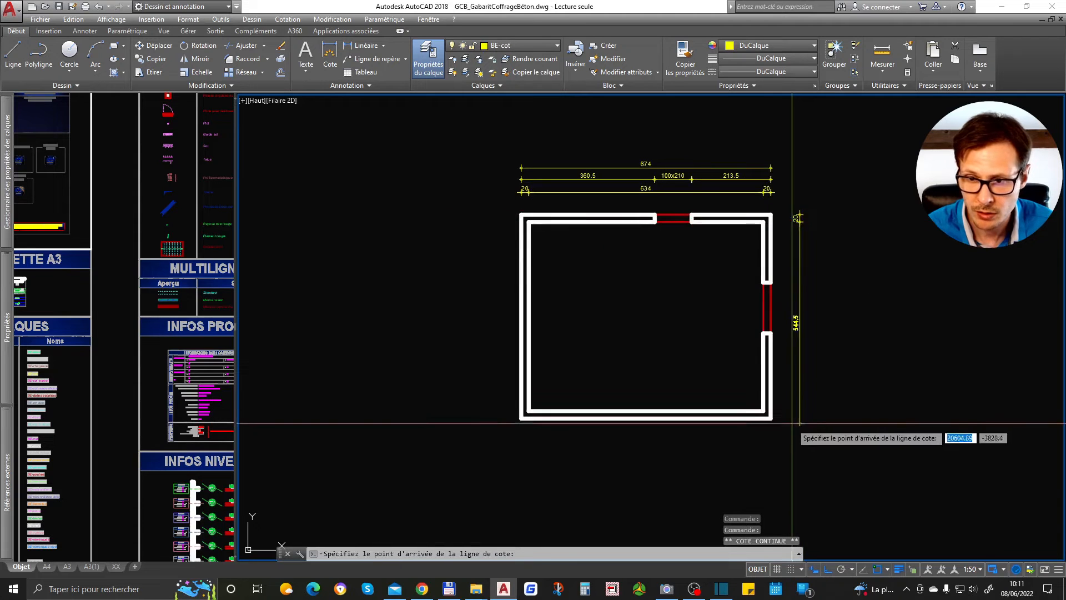
{"action": "scroll", "coordinate": [805, 436], "scroll_direction": "up", "scroll_amount": 3}
{"action": "left_click", "coordinate": [750, 404]}
{"action": "left_click", "coordinate": [760, 416]}
{"action": "key", "text": "Escape"}
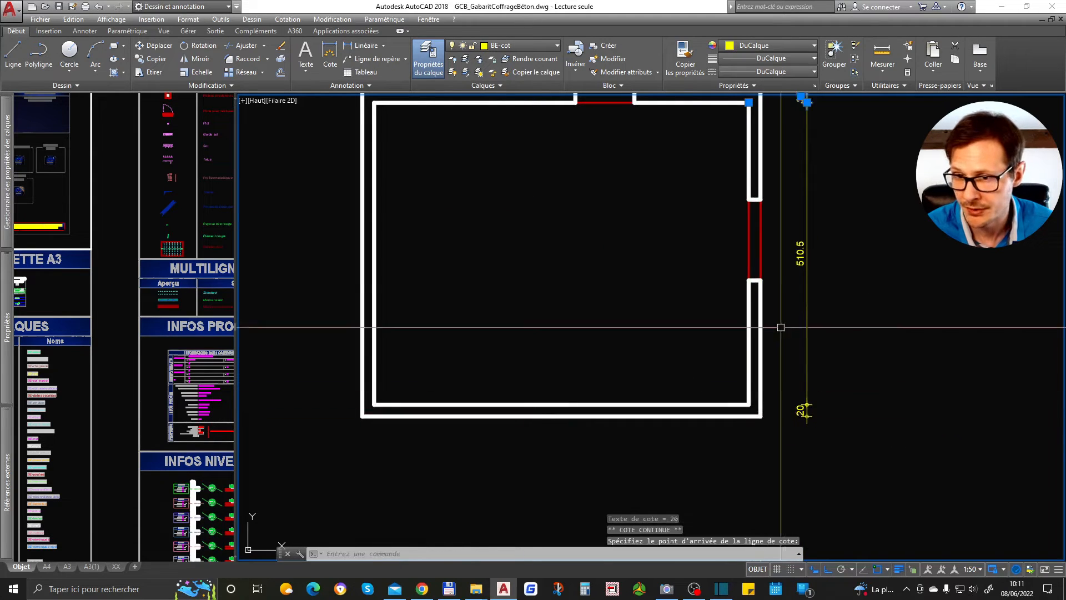
Dimension the right wall segment above the opening in a second row outside the existing vertical chain.
{"action": "middle_click_drag", "start_coordinate": [784, 162], "coordinate": [721, 250]}
{"action": "key", "text": "Escape"}
{"action": "key", "text": "Return"}
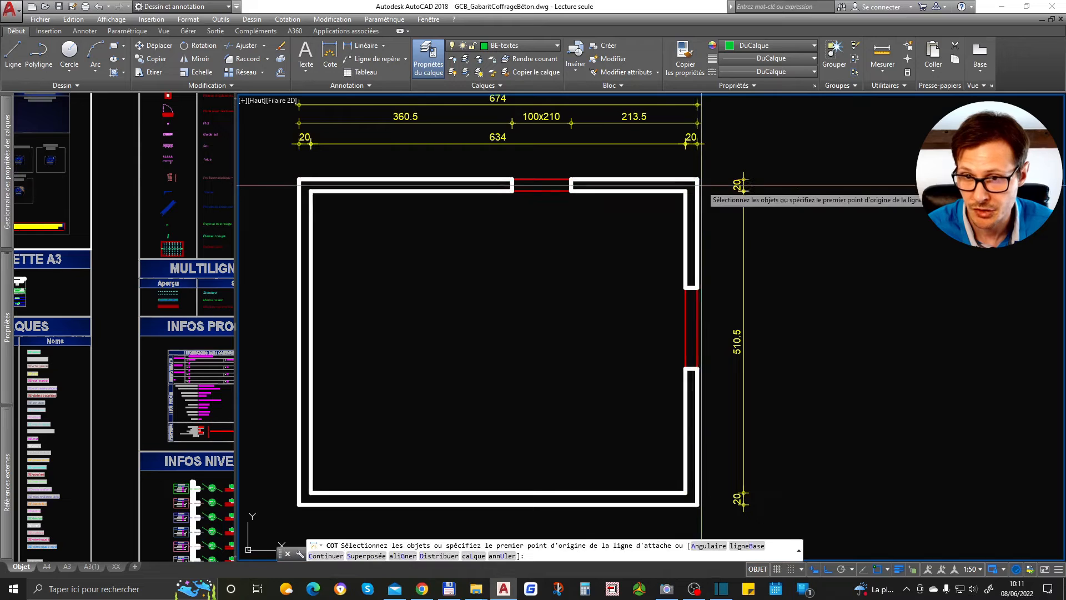
{"action": "left_click", "coordinate": [698, 200]}
{"action": "left_click", "coordinate": [764, 239]}
{"action": "key", "text": "Escape"}
Continue the outer vertical dimension across the right wall's opening and down to the lower outer corner.
{"action": "mouse_move", "coordinate": [764, 287]}
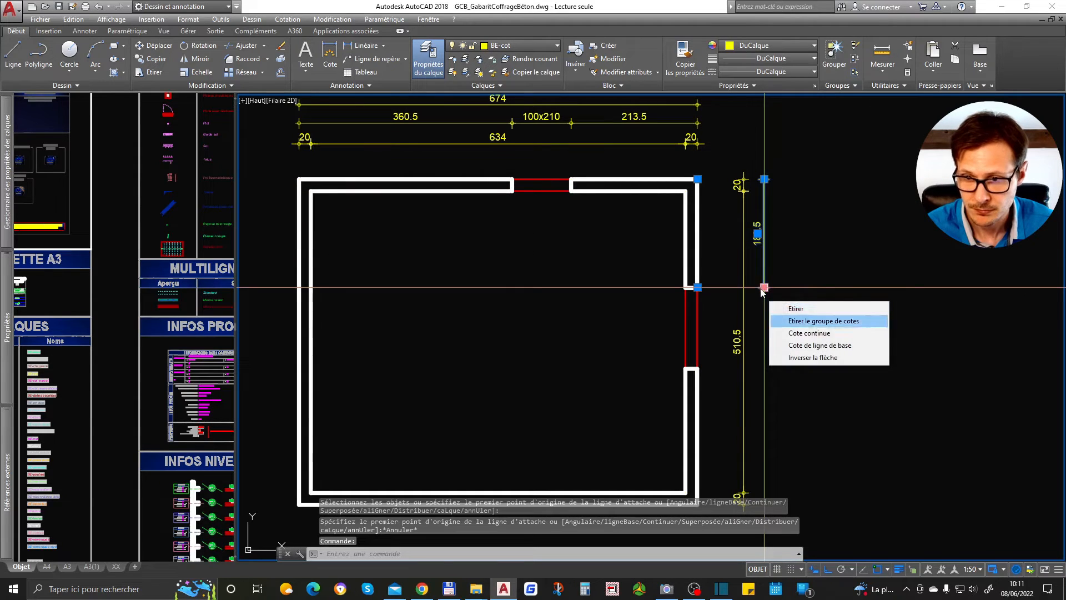
{"action": "left_click", "coordinate": [817, 317]}
{"action": "left_click", "coordinate": [699, 368]}
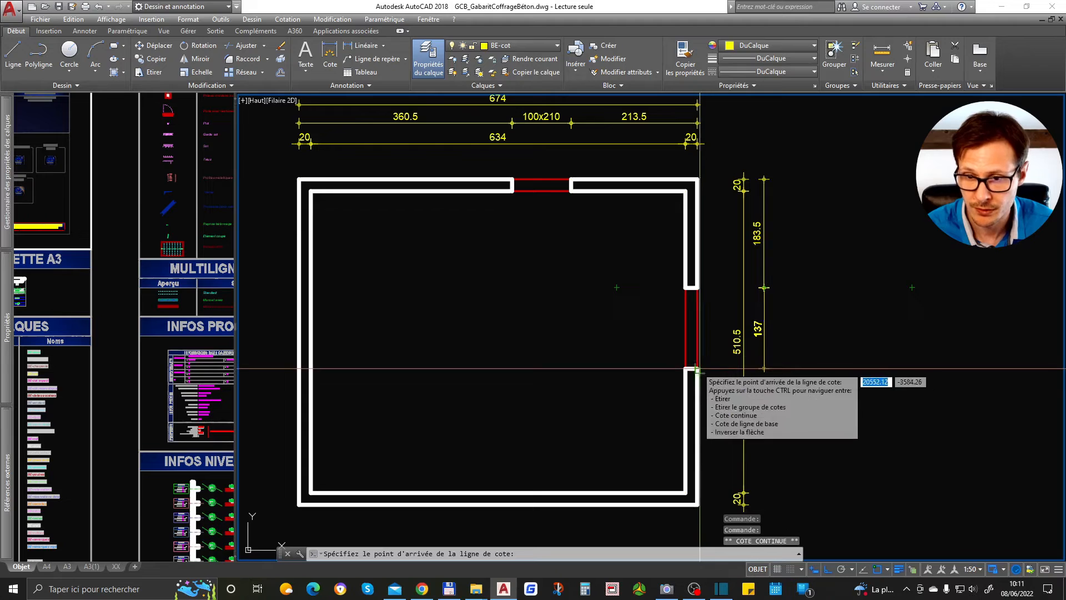
{"action": "left_click", "coordinate": [698, 504]}
{"action": "key", "text": "Escape"}
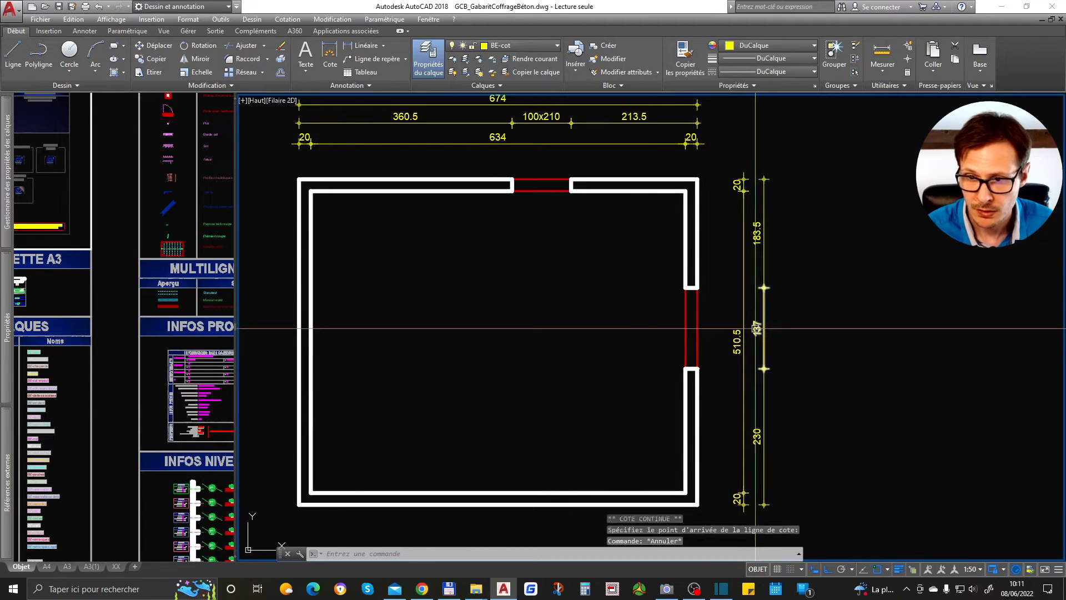
Copy the text of the 100x210 dimension onto the right wall's opening dimension with the ctx command.
{"action": "key", "text": "Escape"}
{"action": "left_click", "coordinate": [757, 328]}
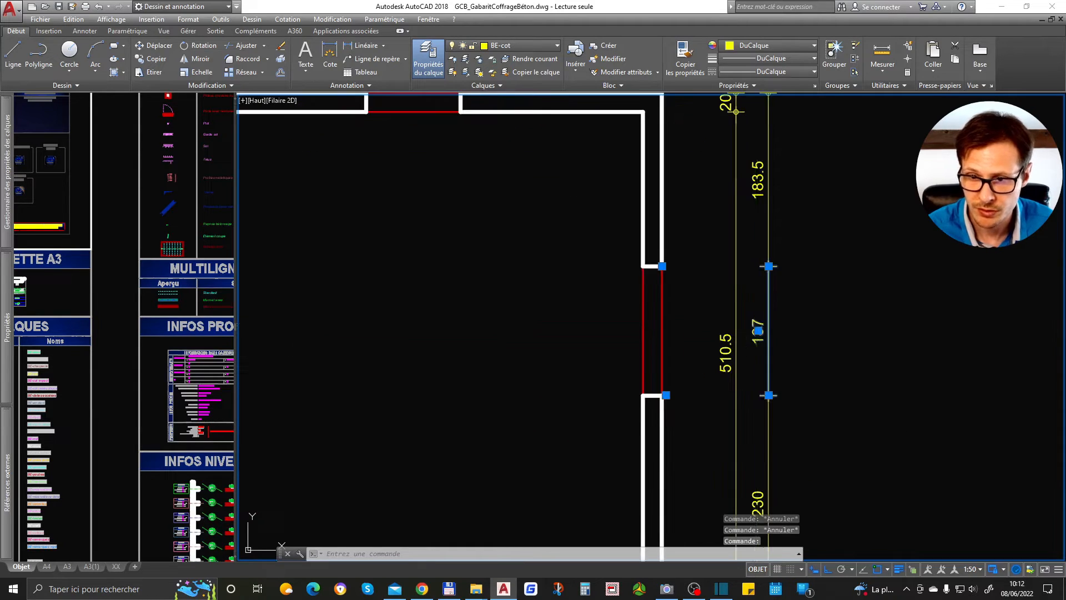
{"action": "type", "text": "ctx"}
{"action": "key", "text": "Return"}
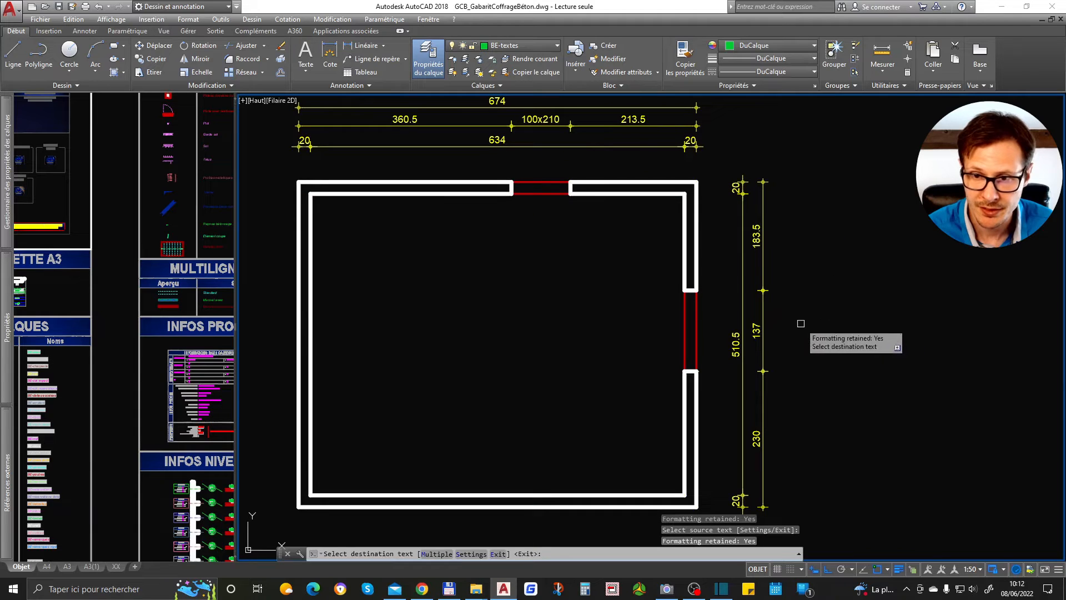
{"action": "left_click", "coordinate": [757, 332]}
{"action": "scroll", "coordinate": [757, 332], "scroll_direction": "up", "scroll_amount": 4}
{"action": "key", "text": "Return"}
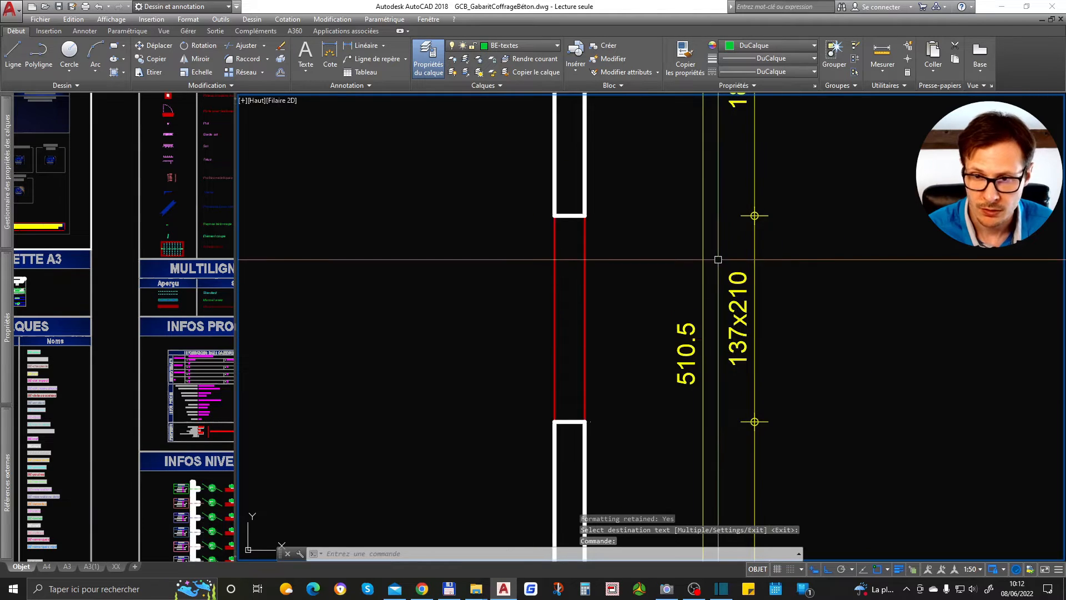
{"action": "left_click", "coordinate": [718, 259]}
{"action": "scroll", "coordinate": [733, 273], "scroll_direction": "down", "scroll_amount": 2}
{"action": "scroll", "coordinate": [762, 341], "scroll_direction": "up", "scroll_amount": 2}
{"action": "left_click", "coordinate": [773, 331]}
{"action": "scroll", "coordinate": [774, 331], "scroll_direction": "down", "scroll_amount": 2}
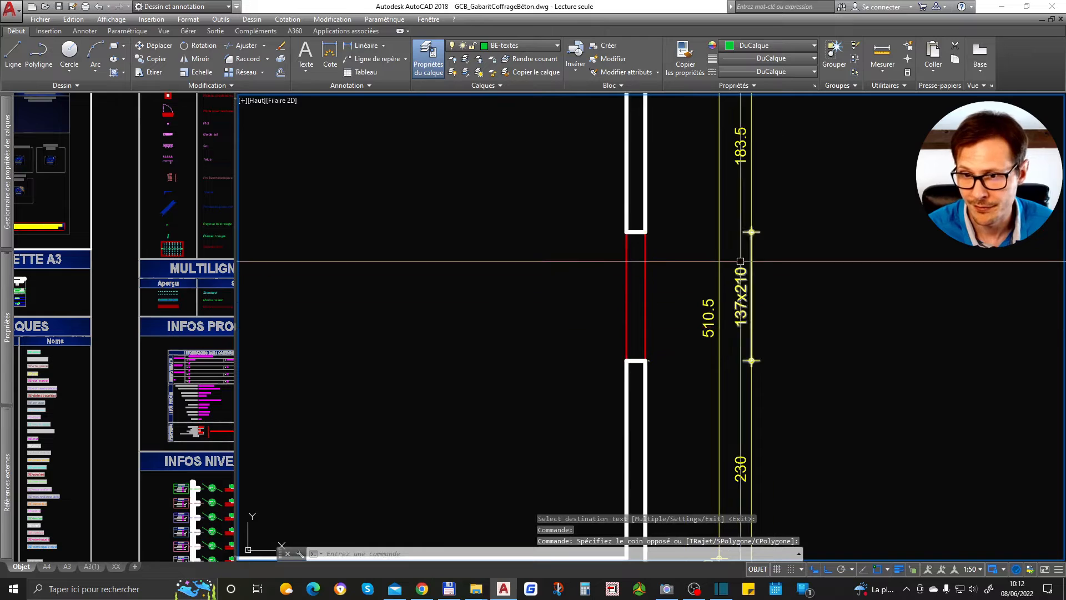
Dimension the overall outer length of the left wall, placing the dimension outside the building.
{"action": "scroll", "coordinate": [776, 342], "scroll_direction": "down", "scroll_amount": 2}
{"action": "middle_click_drag", "start_coordinate": [638, 444], "coordinate": [702, 407]}
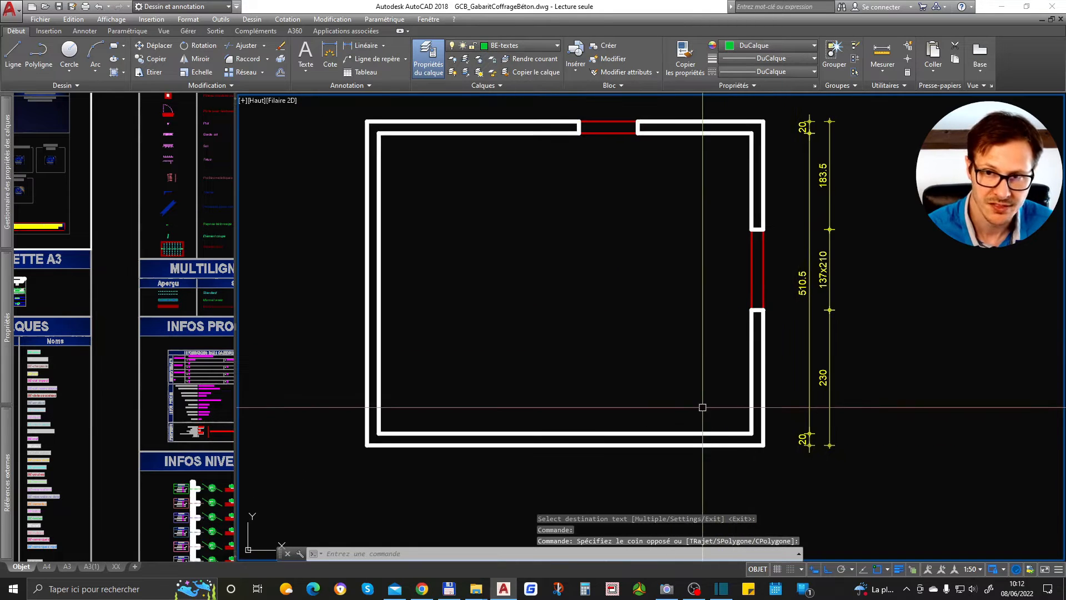
{"action": "scroll", "coordinate": [479, 239], "scroll_direction": "down", "scroll_amount": 2}
{"action": "middle_click_drag", "start_coordinate": [472, 237], "coordinate": [507, 278]}
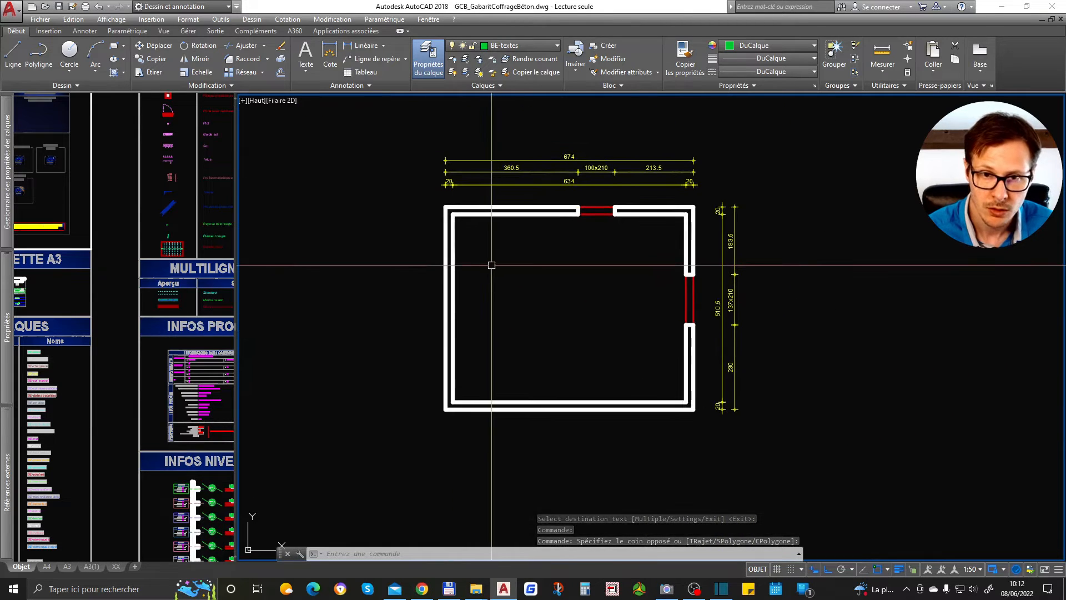
{"action": "key", "text": "space"}
{"action": "left_click", "coordinate": [444, 220]}
{"action": "left_click", "coordinate": [415, 223]}
{"action": "key", "text": "Escape"}
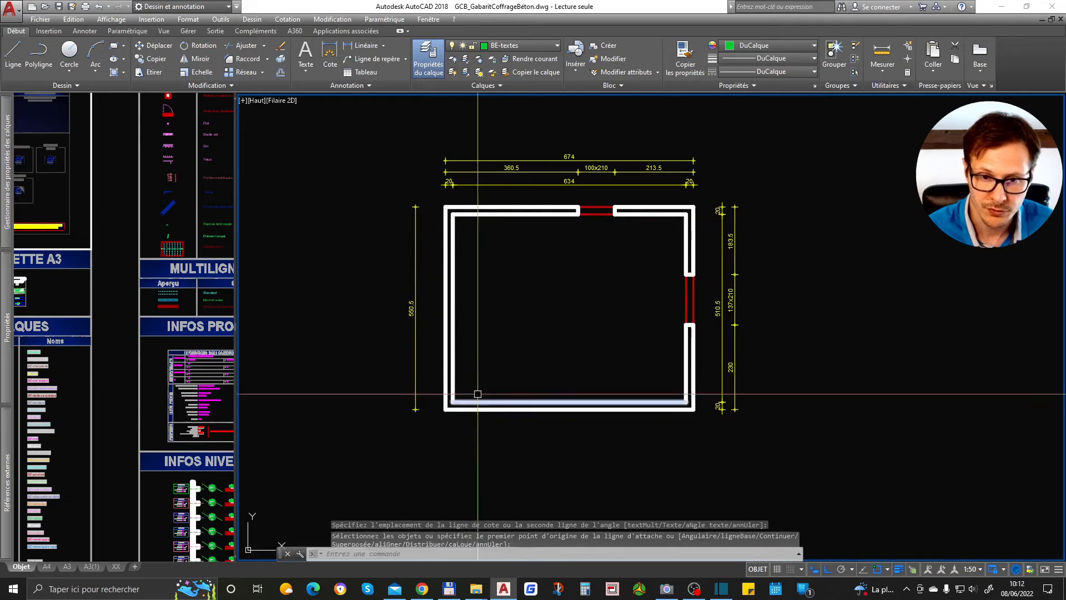
Dimension the overall outer length of the bottom wall, placing the dimension below the building.
{"action": "key", "text": "space"}
{"action": "left_click", "coordinate": [462, 412]}
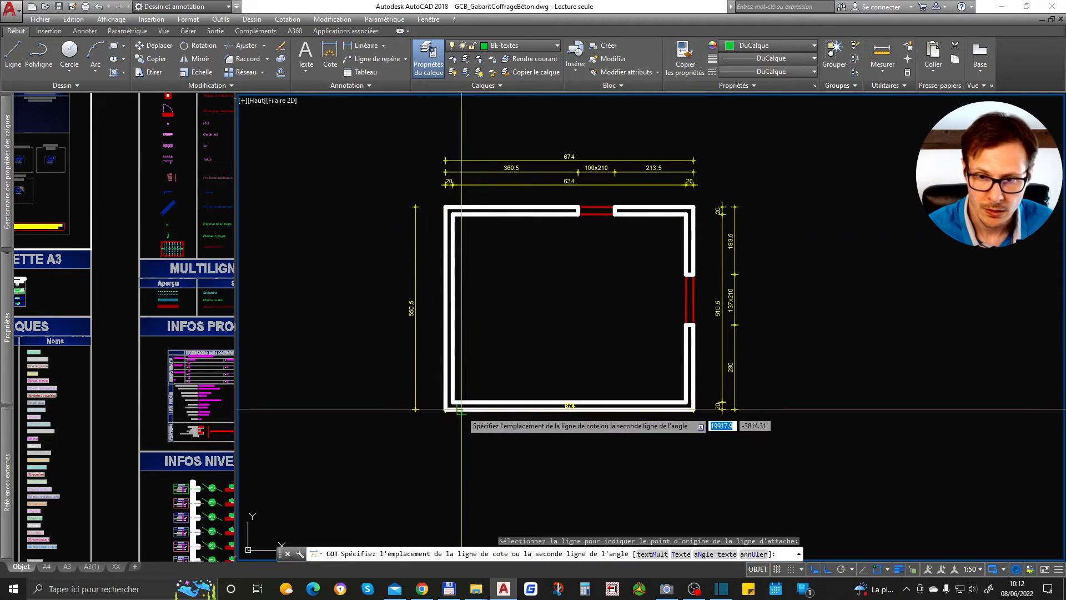
{"action": "left_click", "coordinate": [472, 428]}
Dimension the right wall's overall outer length, placing it outside the existing vertical dimension chains.
{"action": "key", "text": "space"}
{"action": "left_click", "coordinate": [694, 211]}
{"action": "left_click", "coordinate": [694, 410]}
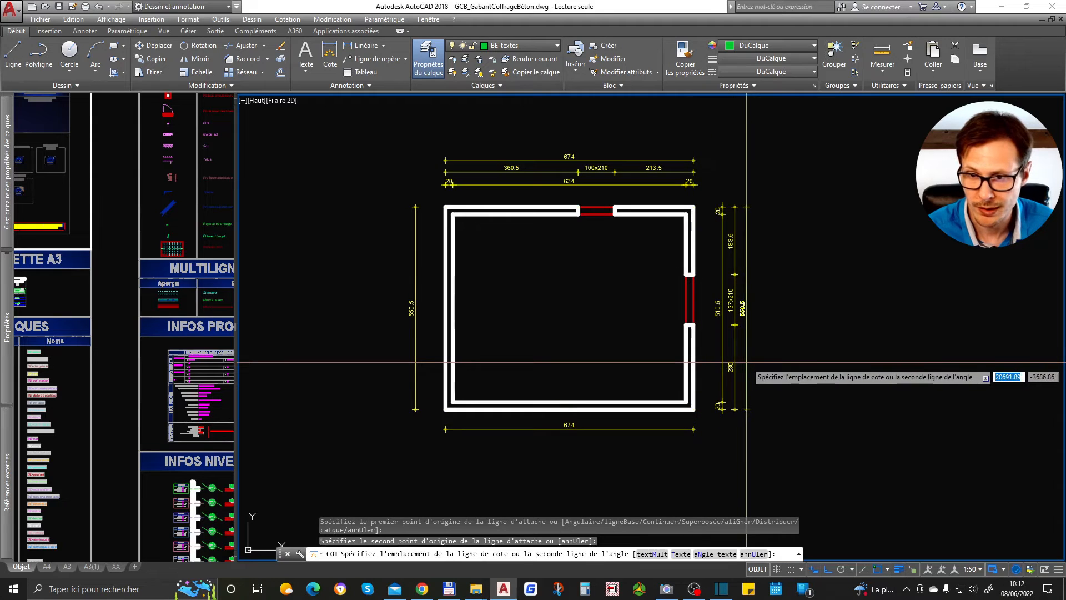
{"action": "left_click", "coordinate": [747, 362]}
{"action": "key", "text": "Escape"}
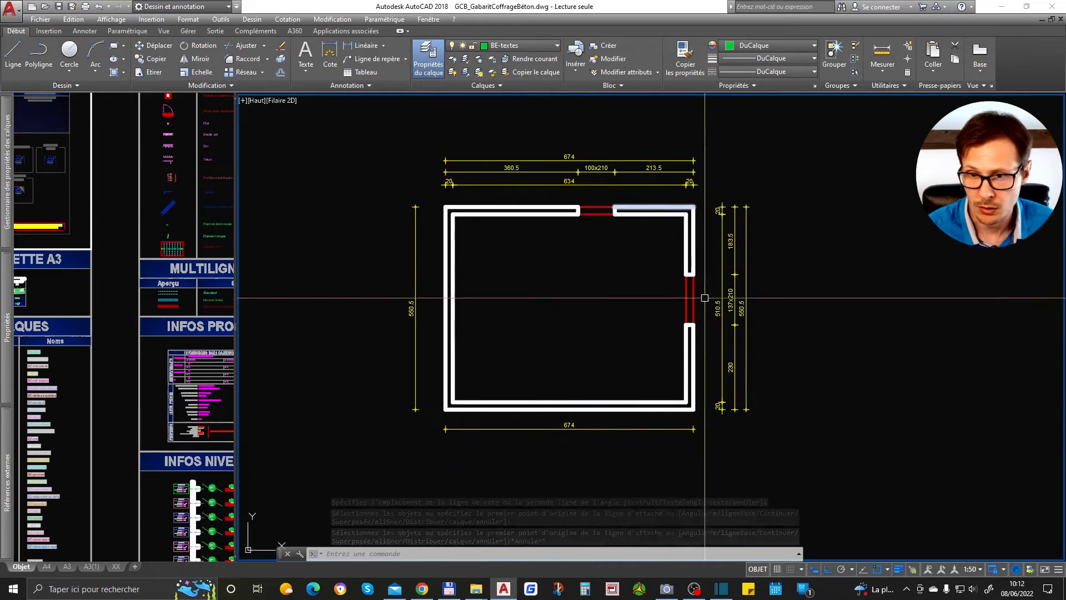
{"action": "scroll", "coordinate": [752, 300], "scroll_direction": "up", "scroll_amount": 2}
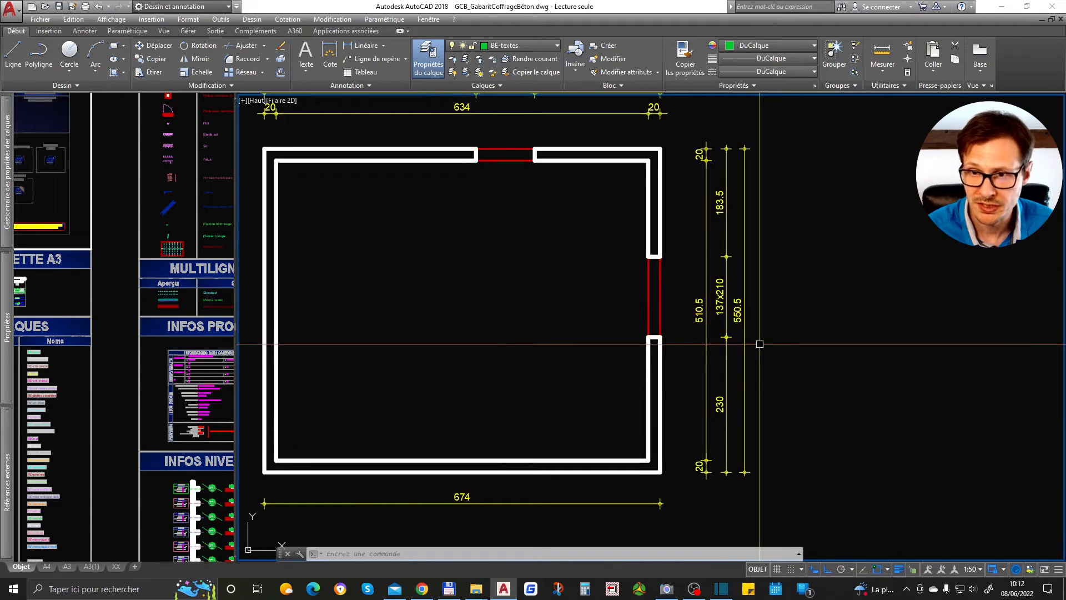
{"action": "scroll", "coordinate": [772, 346], "scroll_direction": "down", "scroll_amount": 2}
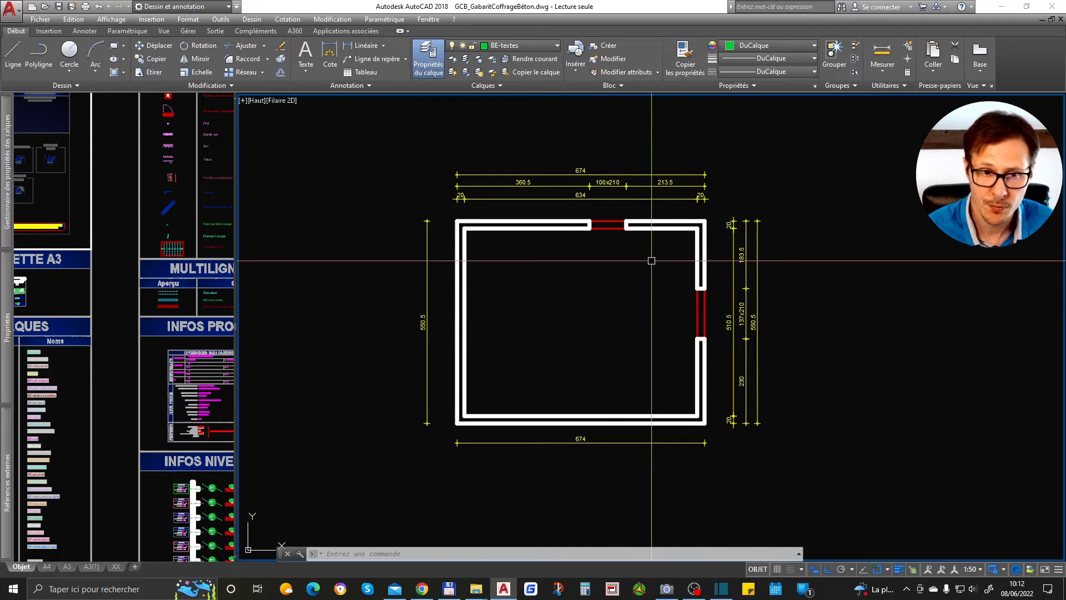
Draw a 100 by 100 rectangle inside the room near its lower-left corner to represent a slab opening.
{"action": "left_click", "coordinate": [201, 176]}
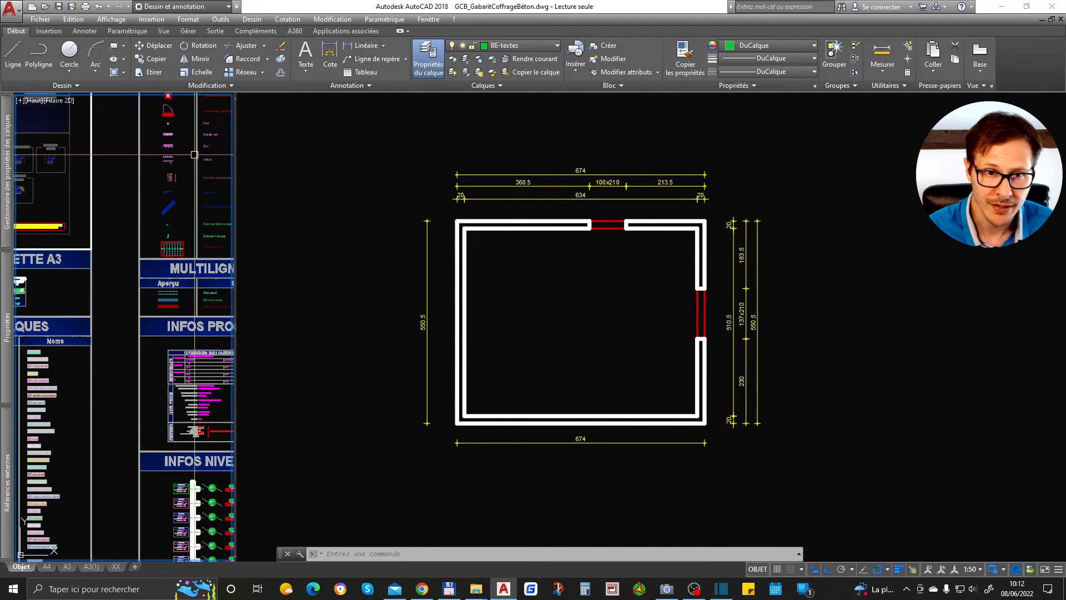
{"action": "scroll", "coordinate": [187, 240], "scroll_direction": "up", "scroll_amount": 5}
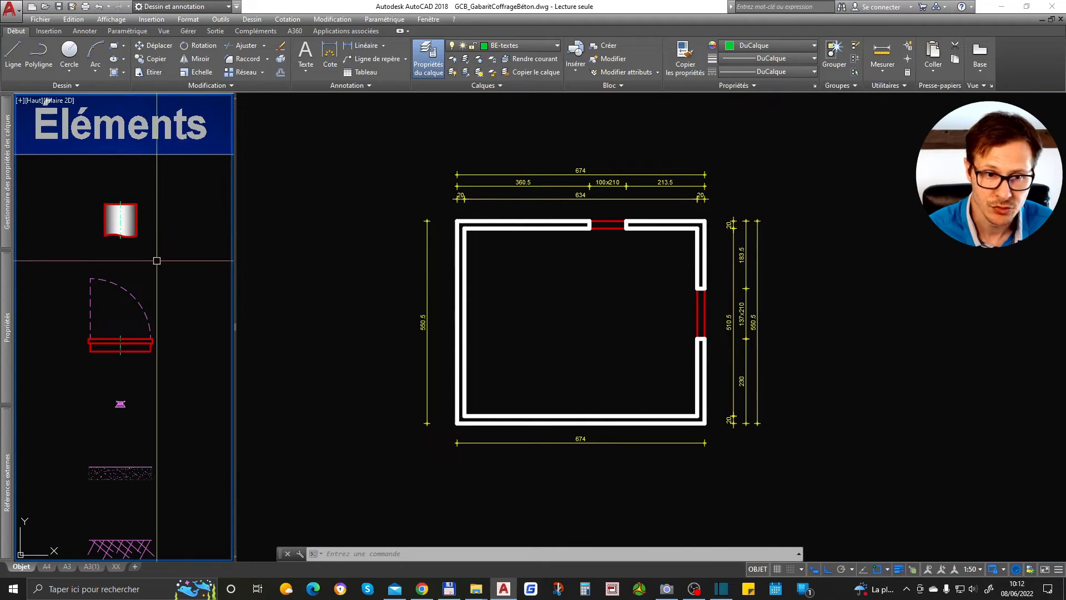
{"action": "left_click", "coordinate": [519, 373]}
{"action": "scroll", "coordinate": [519, 373], "scroll_direction": "up", "scroll_amount": 4}
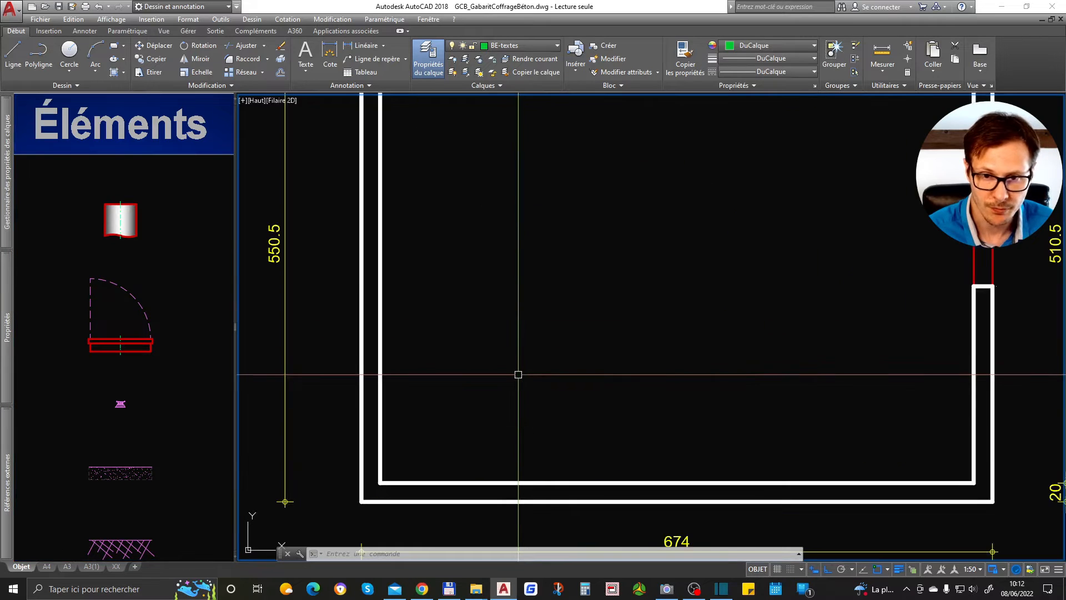
{"action": "type", "text": "rec"}
{"action": "key", "text": "Return"}
{"action": "left_click", "coordinate": [453, 418]}
{"action": "type", "text": "c"}
{"action": "key", "text": "Return"}
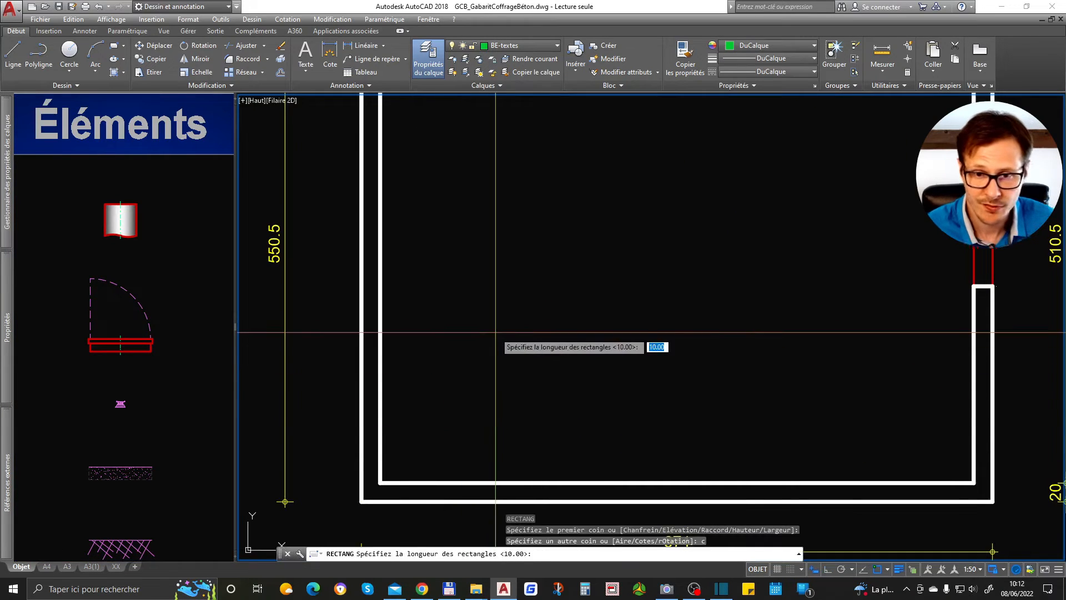
{"action": "type", "text": "100"}
{"action": "key", "text": "Return"}
{"action": "type", "text": "100"}
{"action": "key", "text": "Return"}
{"action": "left_click", "coordinate": [495, 332]}
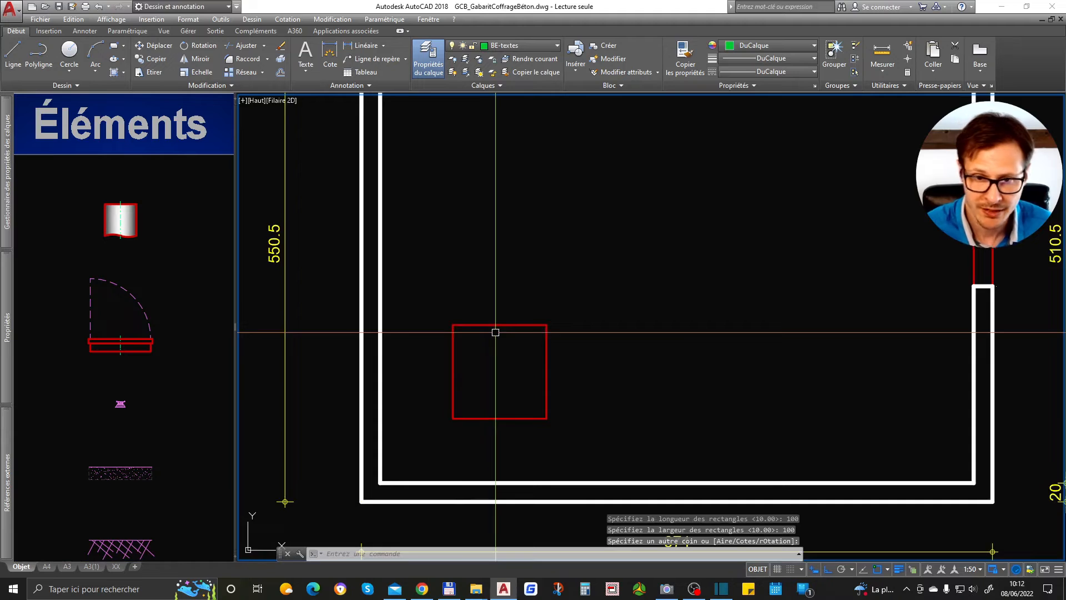
Copy the blue slab opening symbol from the template's element library onto the square in the plan.
{"action": "scroll", "coordinate": [547, 341], "scroll_direction": "down", "scroll_amount": 4}
{"action": "left_click", "coordinate": [132, 289]}
{"action": "scroll", "coordinate": [130, 284], "scroll_direction": "down", "scroll_amount": 4}
{"action": "middle_click_drag", "start_coordinate": [138, 548], "coordinate": [133, 400]}
{"action": "scroll", "coordinate": [125, 355], "scroll_direction": "up", "scroll_amount": 4}
{"action": "left_click", "coordinate": [106, 322]}
{"action": "left_click", "coordinate": [88, 362]}
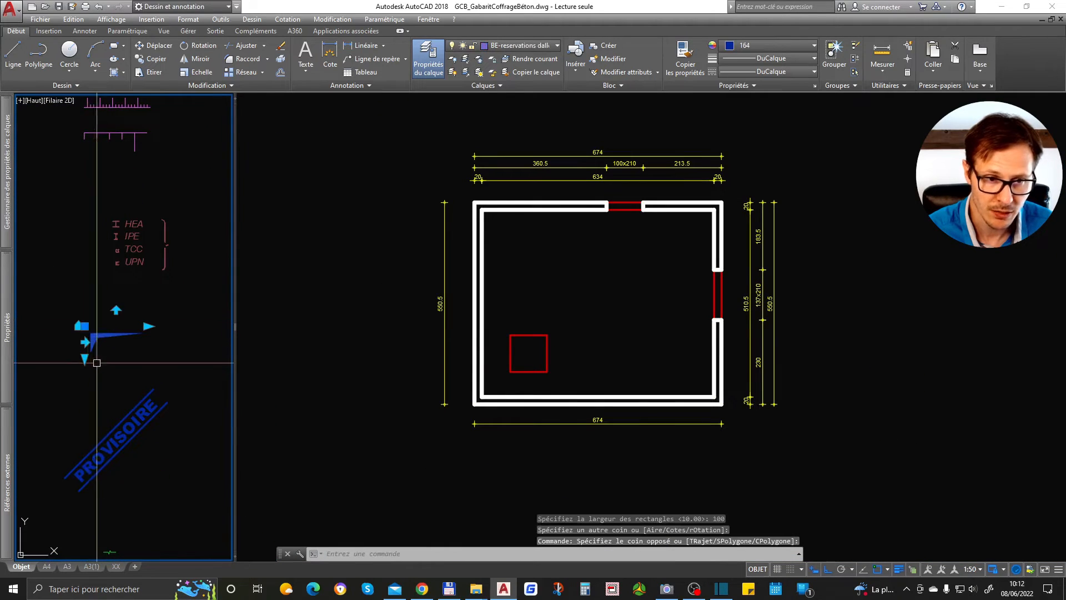
{"action": "scroll", "coordinate": [111, 347], "scroll_direction": "down", "scroll_amount": 2}
{"action": "mouse_move", "coordinate": [138, 343]}
{"action": "middle_mouse_down"}
{"action": "mouse_move", "coordinate": [8, 362]}
{"action": "mouse_move", "coordinate": [138, 337]}
{"action": "middle_mouse_up"}
{"action": "type", "text": "co"}
{"action": "key", "text": "space"}
{"action": "left_click", "coordinate": [92, 331]}
{"action": "left_click", "coordinate": [579, 329]}
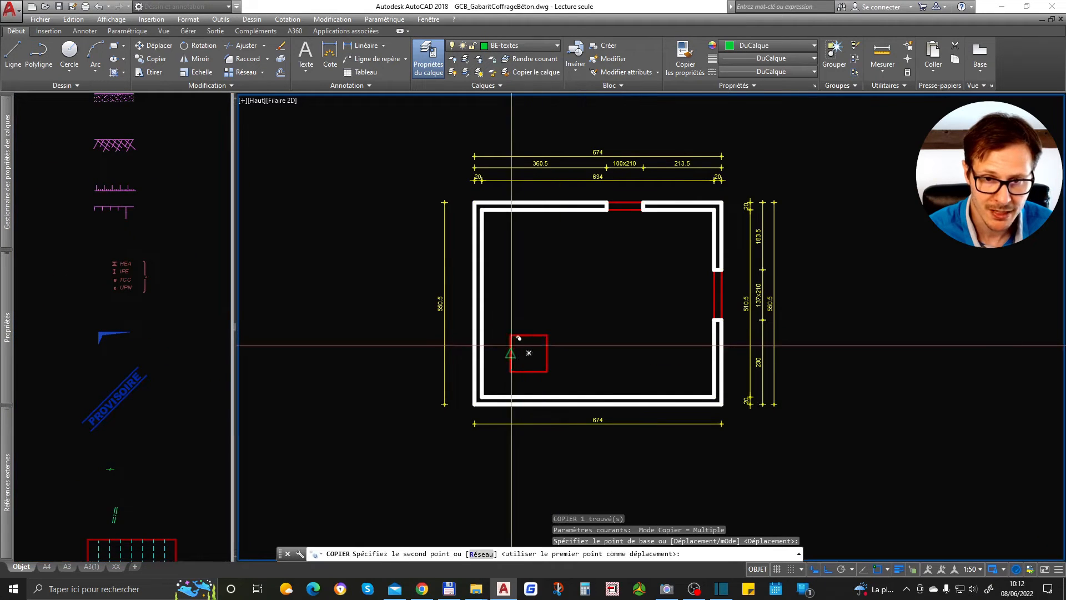
{"action": "left_click", "coordinate": [516, 340]}
{"action": "scroll", "coordinate": [523, 349], "scroll_direction": "up", "scroll_amount": 6}
{"action": "key", "text": "space"}
Move the opening symbol onto the square's upper-left corner and stretch it down to the lower-left corner.
{"action": "left_click", "coordinate": [500, 310]}
{"action": "scroll", "coordinate": [489, 302], "scroll_direction": "up", "scroll_amount": 4}
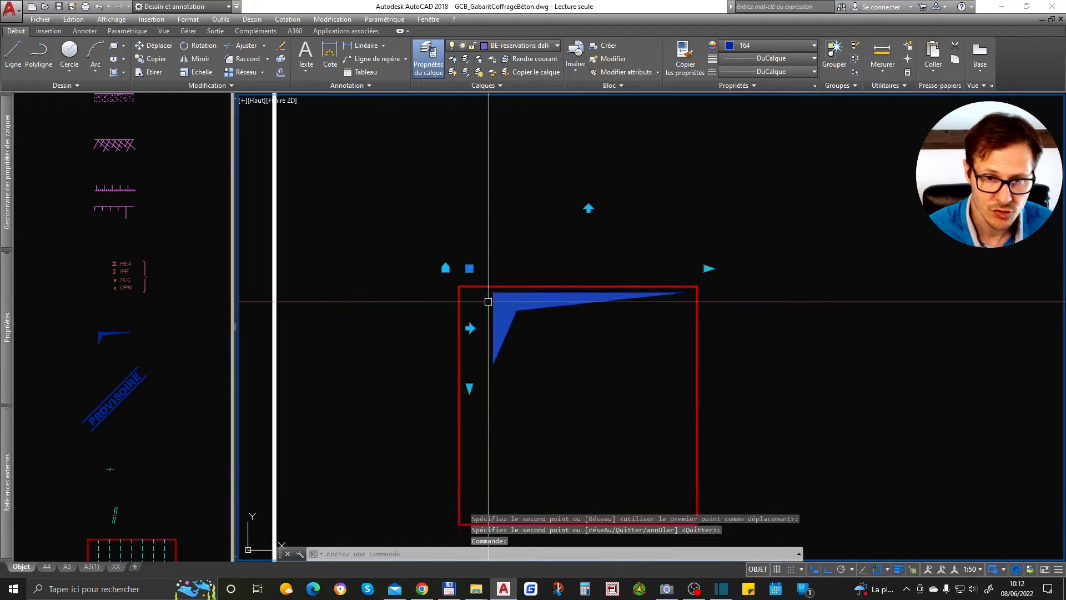
{"action": "left_click", "coordinate": [457, 249]}
{"action": "left_click", "coordinate": [440, 277]}
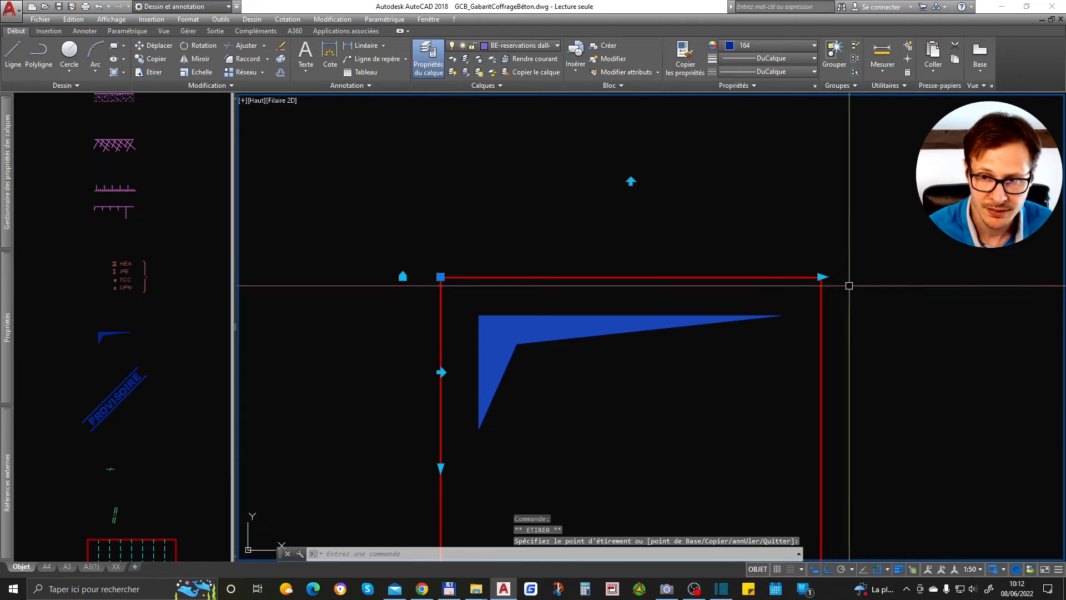
{"action": "scroll", "coordinate": [525, 236], "scroll_direction": "down", "scroll_amount": 2}
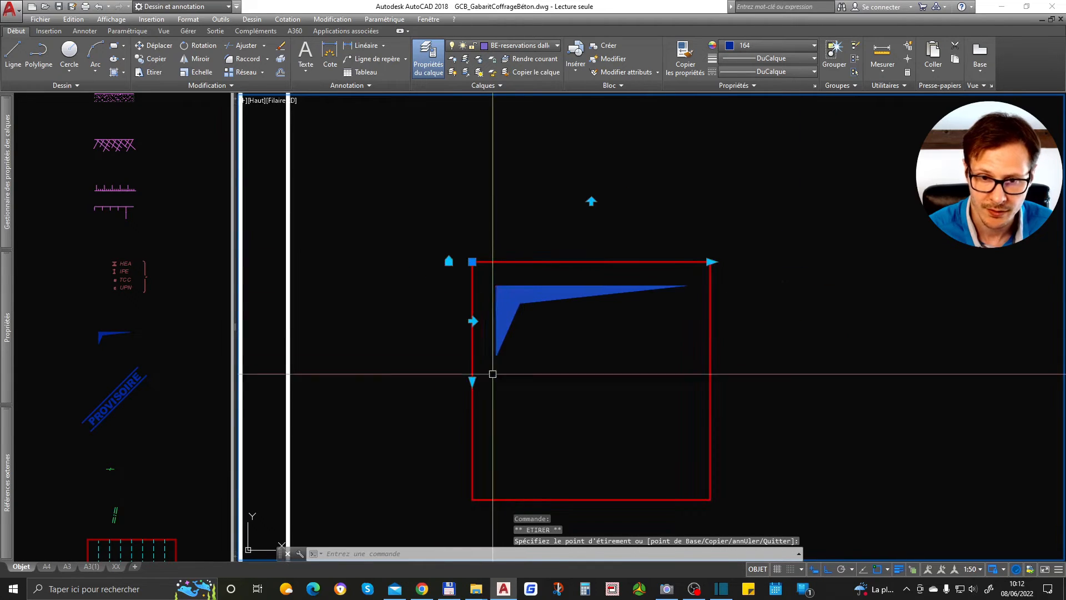
{"action": "left_click", "coordinate": [471, 500]}
{"action": "left_click", "coordinate": [471, 501]}
{"action": "scroll", "coordinate": [545, 321], "scroll_direction": "down", "scroll_amount": 2}
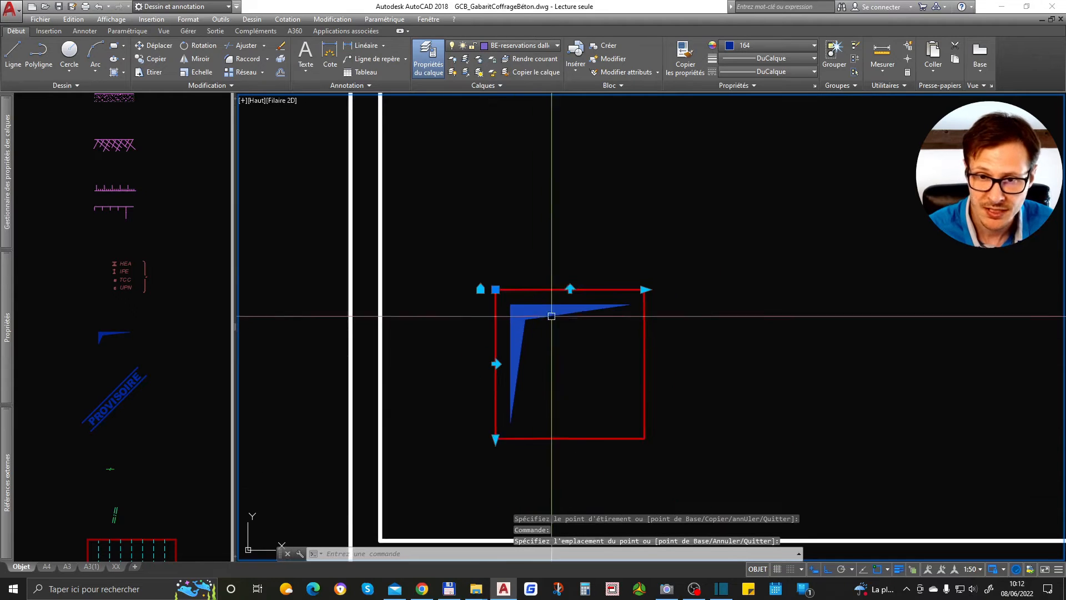
Flip the opening symbol vertically and horizontally, and flip it back horizontally so its corner sits at the square's lower left.
{"action": "left_click", "coordinate": [569, 288]}
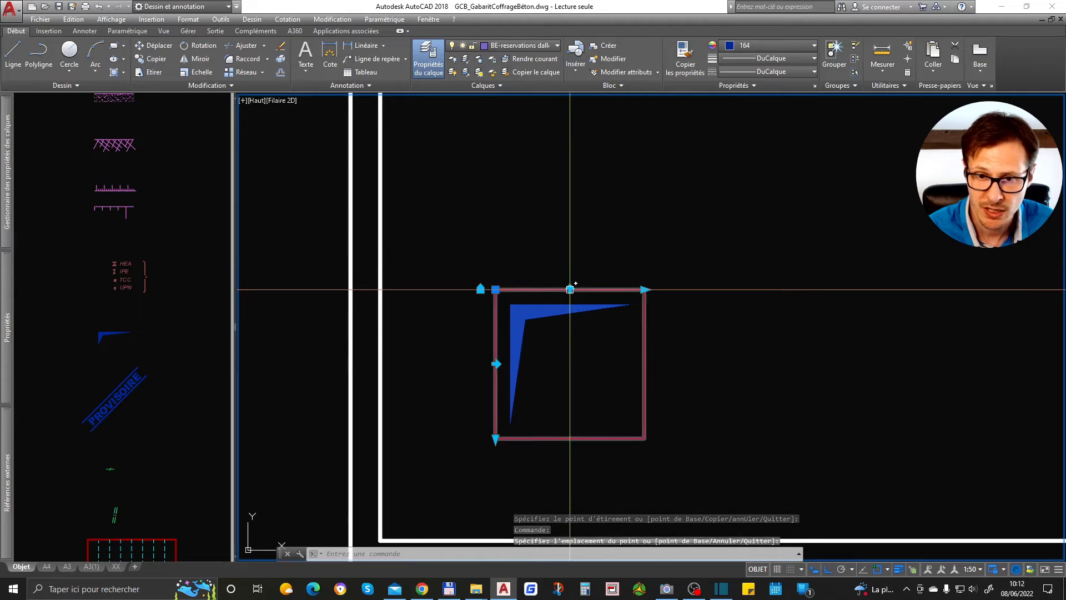
{"action": "left_click", "coordinate": [495, 364]}
{"action": "key", "text": "Escape"}
{"action": "left_click", "coordinate": [631, 363]}
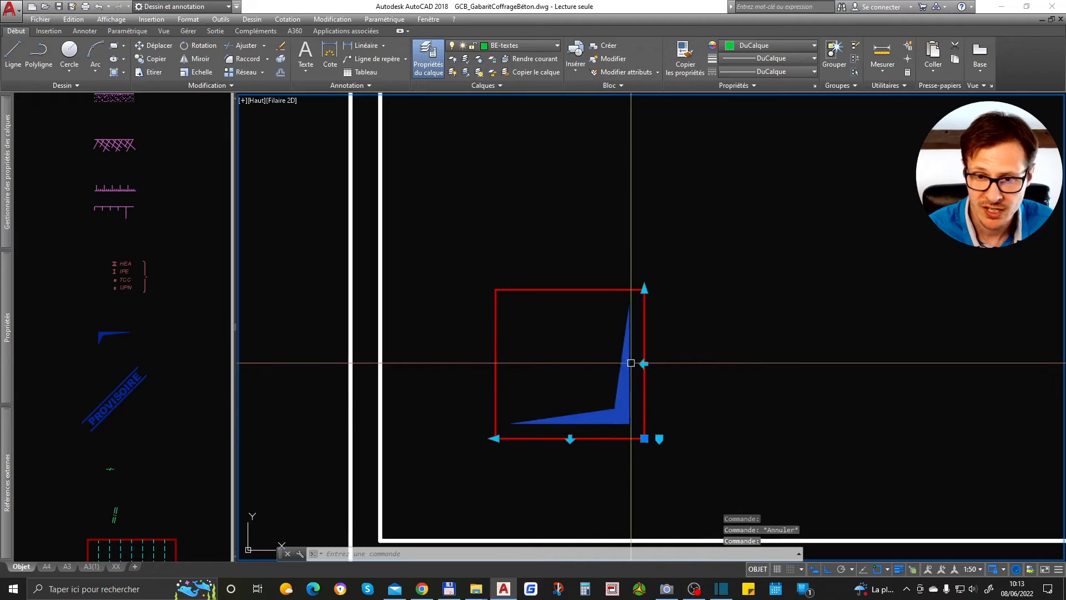
{"action": "left_click", "coordinate": [644, 364]}
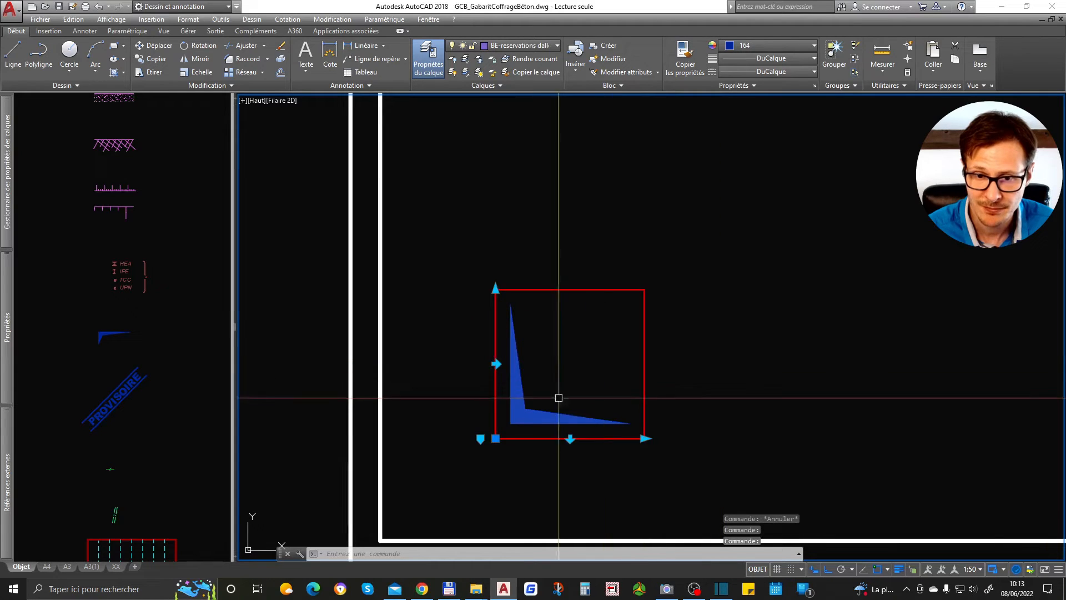
{"action": "key", "text": "Escape"}
Dimension the slab opening's width above it and continue the chain to the left wall's inner face.
{"action": "scroll", "coordinate": [549, 300], "scroll_direction": "down", "scroll_amount": 4}
{"action": "scroll", "coordinate": [560, 290], "scroll_direction": "up", "scroll_amount": 2}
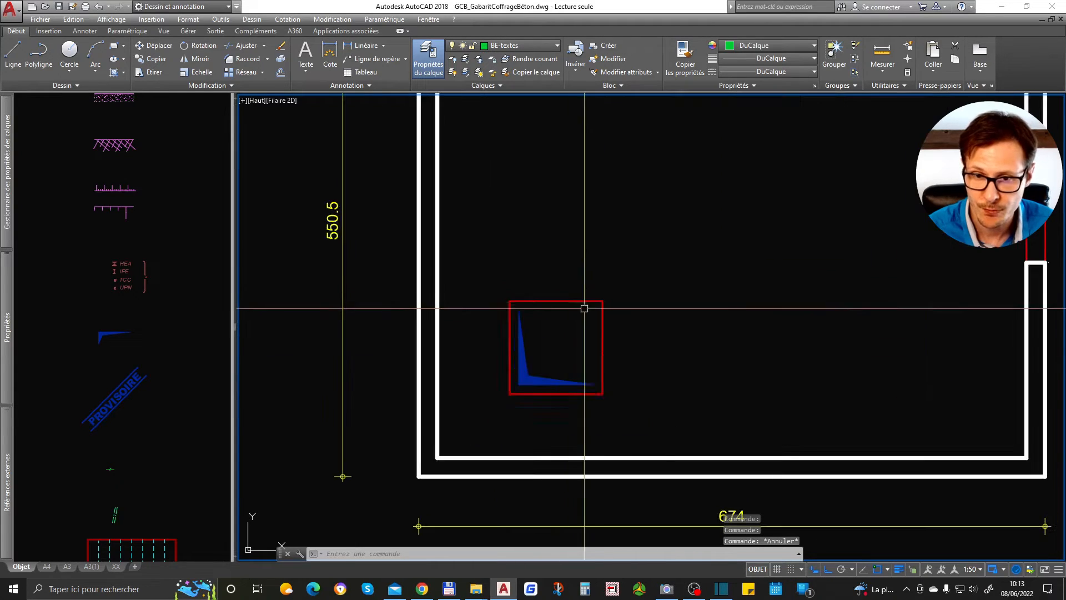
{"action": "key", "text": "space"}
{"action": "left_click", "coordinate": [586, 302]}
{"action": "left_click", "coordinate": [542, 283]}
{"action": "key", "text": "Escape"}
{"action": "left_click", "coordinate": [543, 284]}
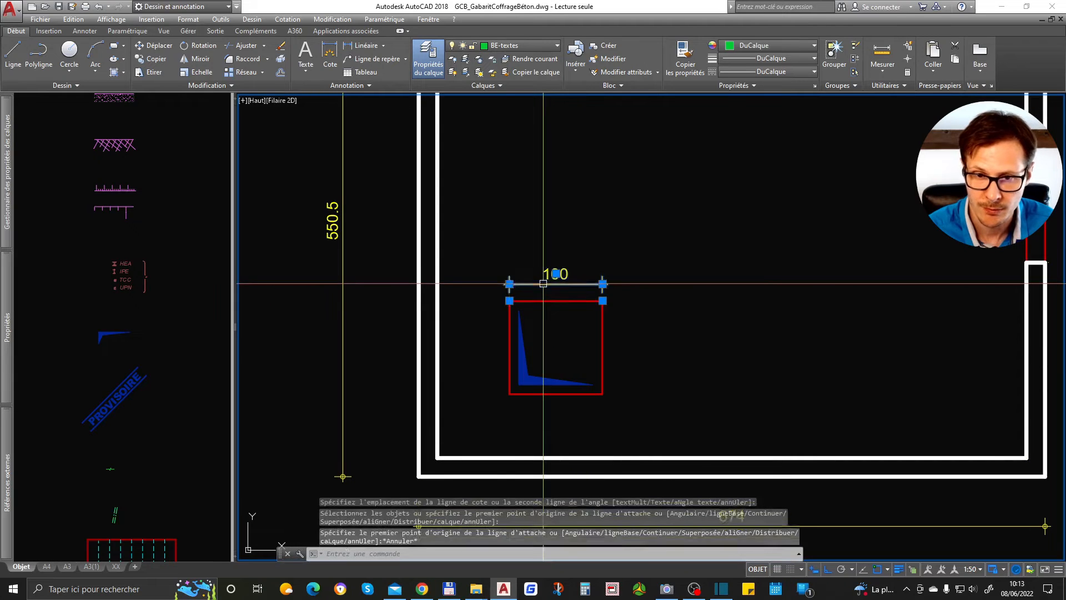
{"action": "mouse_move", "coordinate": [510, 284]}
{"action": "left_click", "coordinate": [538, 316]}
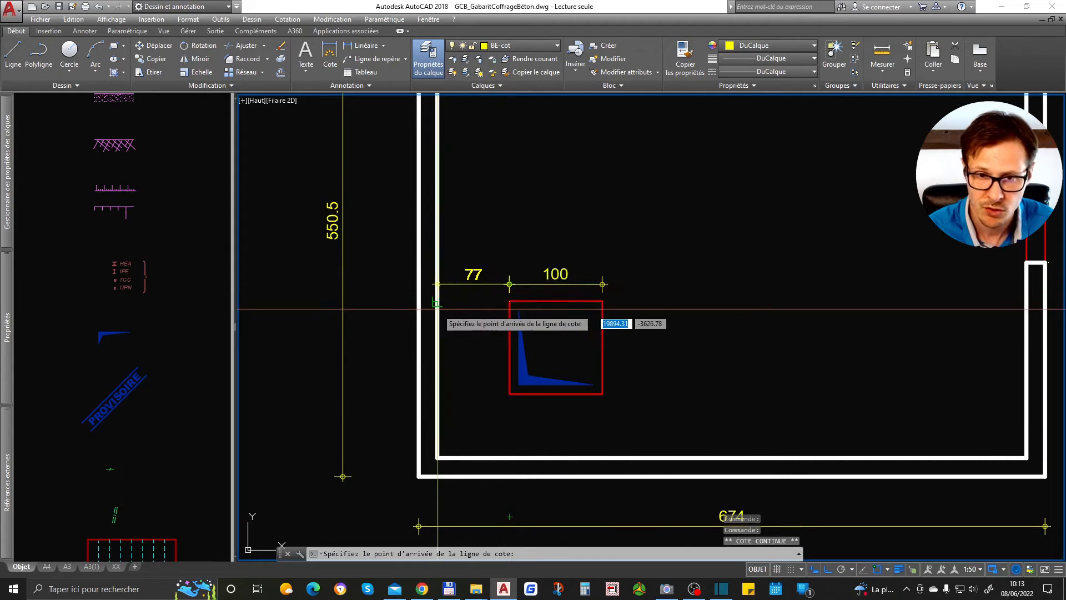
{"action": "left_click", "coordinate": [437, 305]}
{"action": "key", "text": "Escape"}
{"action": "key", "text": "Escape"}
Dimension the slab opening's height on its right side and continue the chain down to the bottom wall's inner face.
{"action": "key", "text": "space"}
{"action": "left_click", "coordinate": [602, 319]}
{"action": "left_click", "coordinate": [626, 356]}
{"action": "key", "text": "Escape"}
{"action": "left_click", "coordinate": [621, 378]}
{"action": "mouse_move", "coordinate": [625, 394]}
{"action": "left_click", "coordinate": [656, 428]}
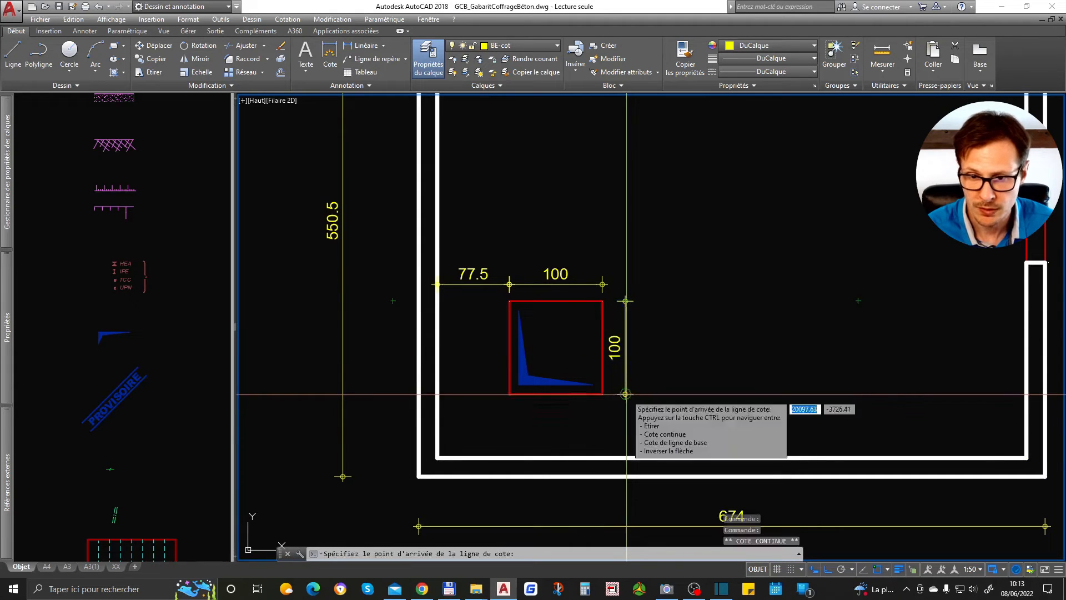
{"action": "left_click", "coordinate": [585, 457]}
{"action": "scroll", "coordinate": [647, 410], "scroll_direction": "down", "scroll_amount": 2}
{"action": "key", "text": "Escape"}
{"action": "key", "text": "Escape"}
{"action": "scroll", "coordinate": [584, 349], "scroll_direction": "up", "scroll_amount": 4}
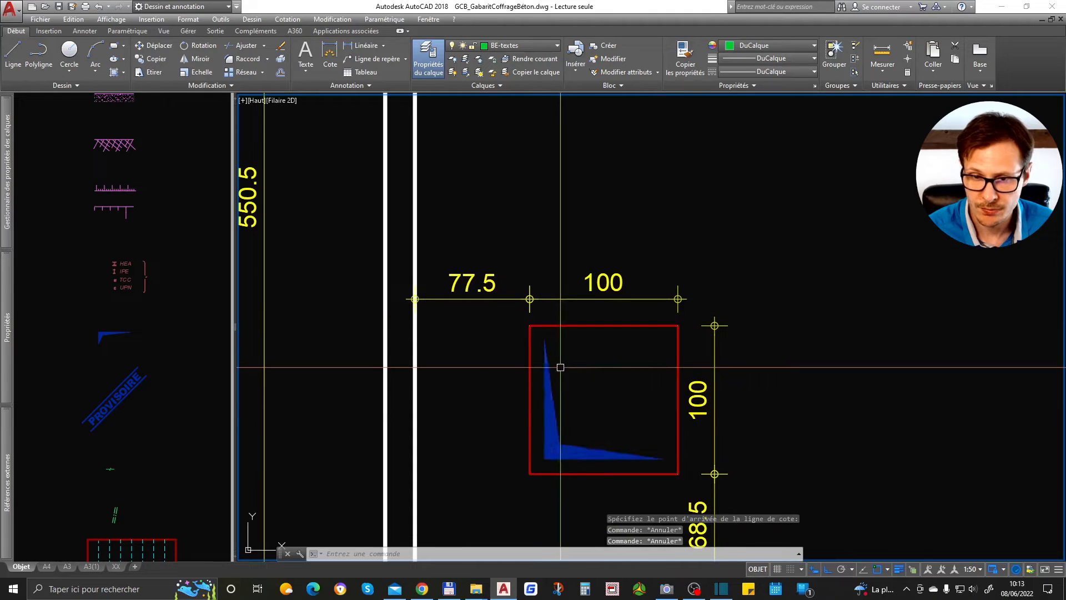
{"action": "scroll", "coordinate": [545, 425], "scroll_direction": "down", "scroll_amount": 3}
{"action": "scroll", "coordinate": [560, 410], "scroll_direction": "up", "scroll_amount": 4}
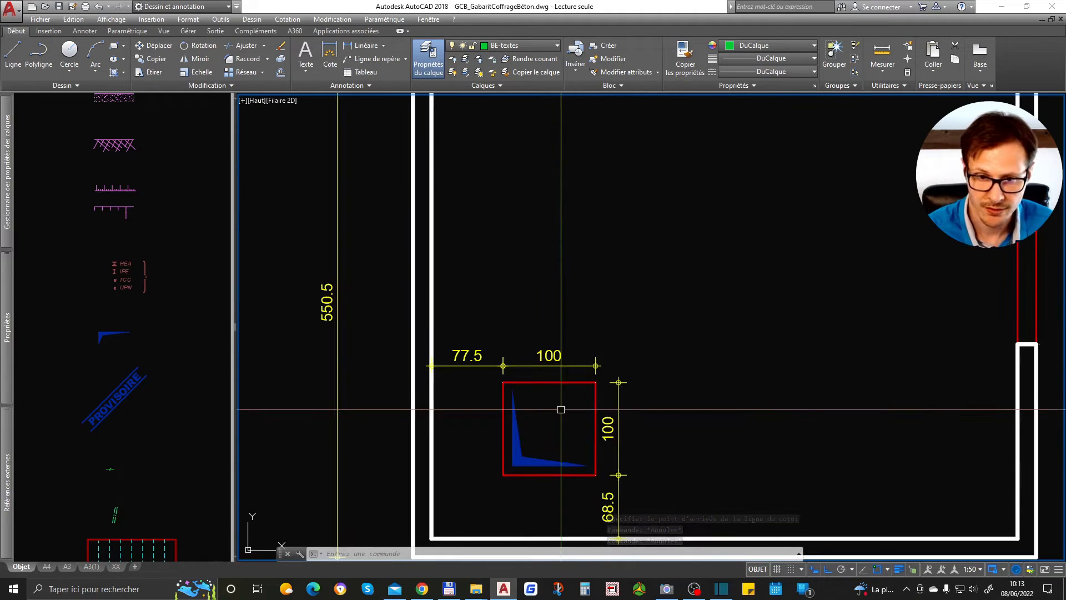
{"action": "mouse_move", "coordinate": [646, 428]}
{"action": "middle_mouse_down"}
{"action": "mouse_move", "coordinate": [604, 366]}
{"action": "mouse_move", "coordinate": [604, 378]}
{"action": "middle_mouse_up"}
{"action": "left_click", "coordinate": [691, 425]}
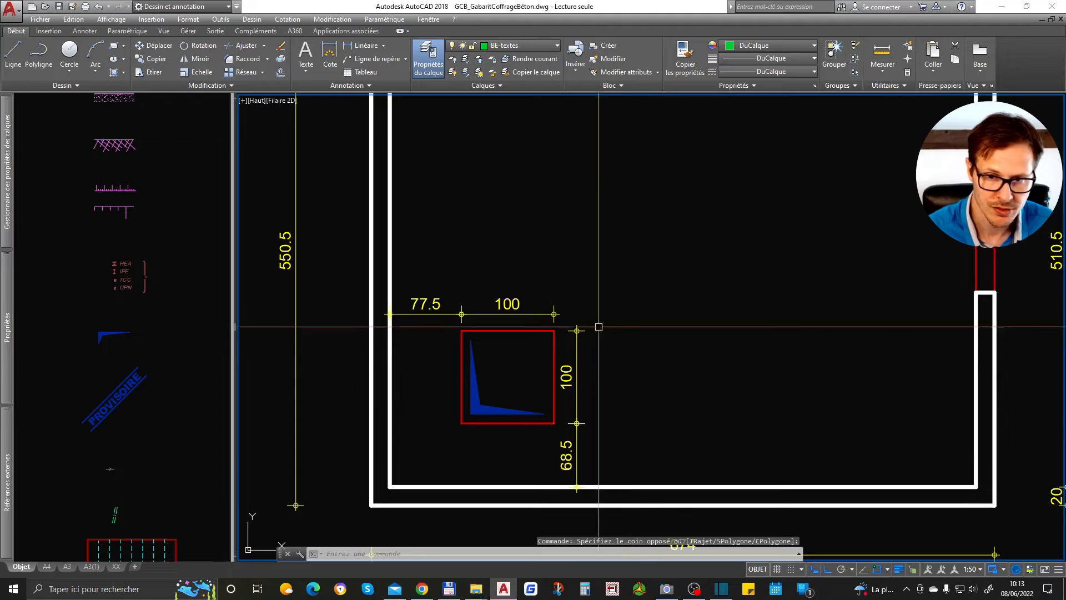
{"action": "middle_click_drag", "start_coordinate": [578, 321], "coordinate": [614, 350]}
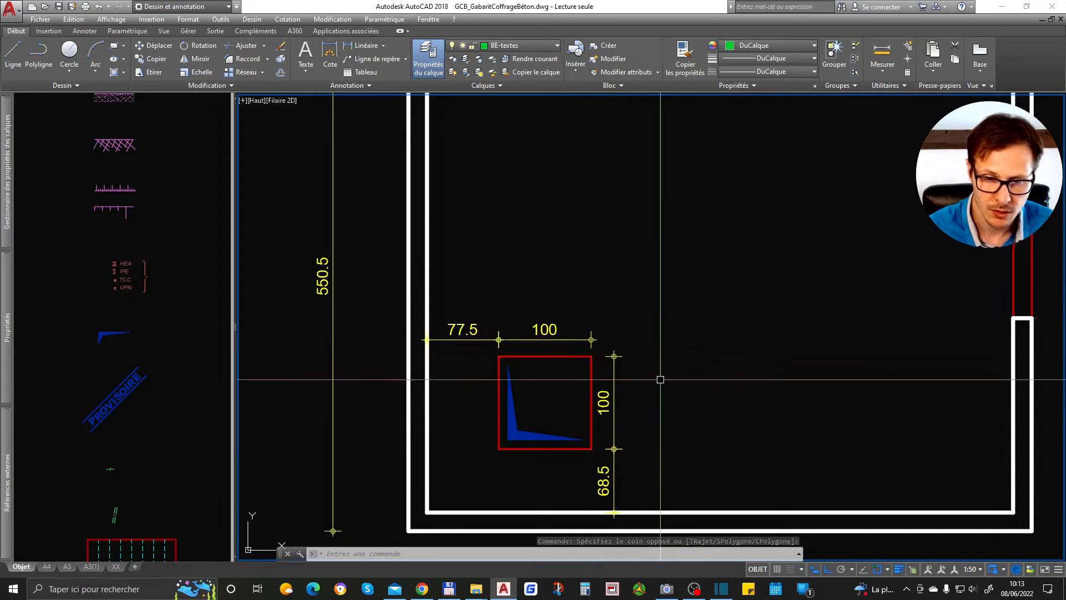
{"action": "left_click", "coordinate": [614, 419]}
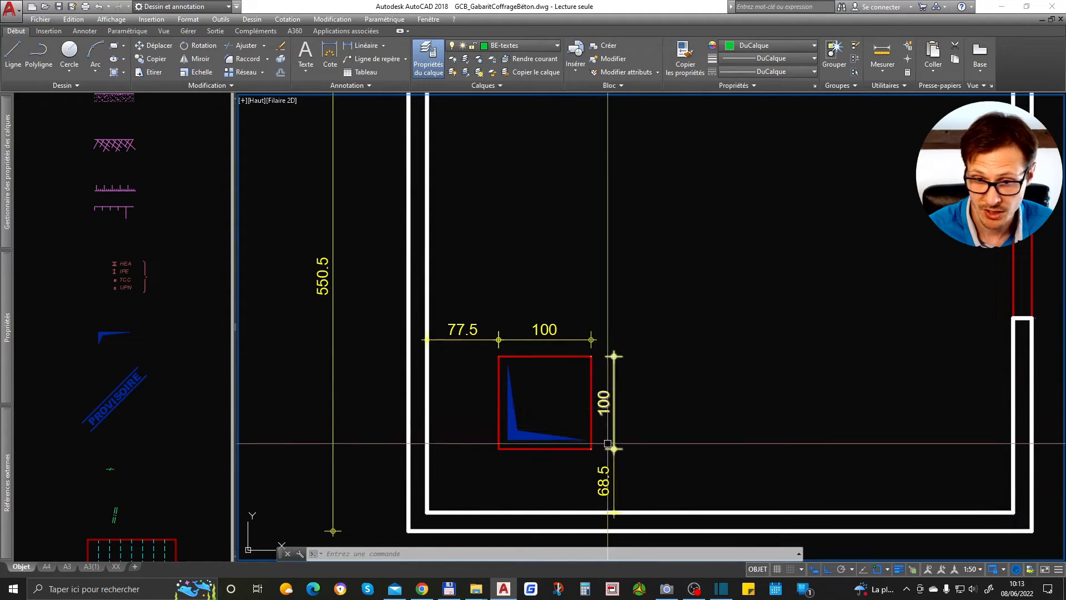
{"action": "scroll", "coordinate": [613, 418], "scroll_direction": "down", "scroll_amount": 3}
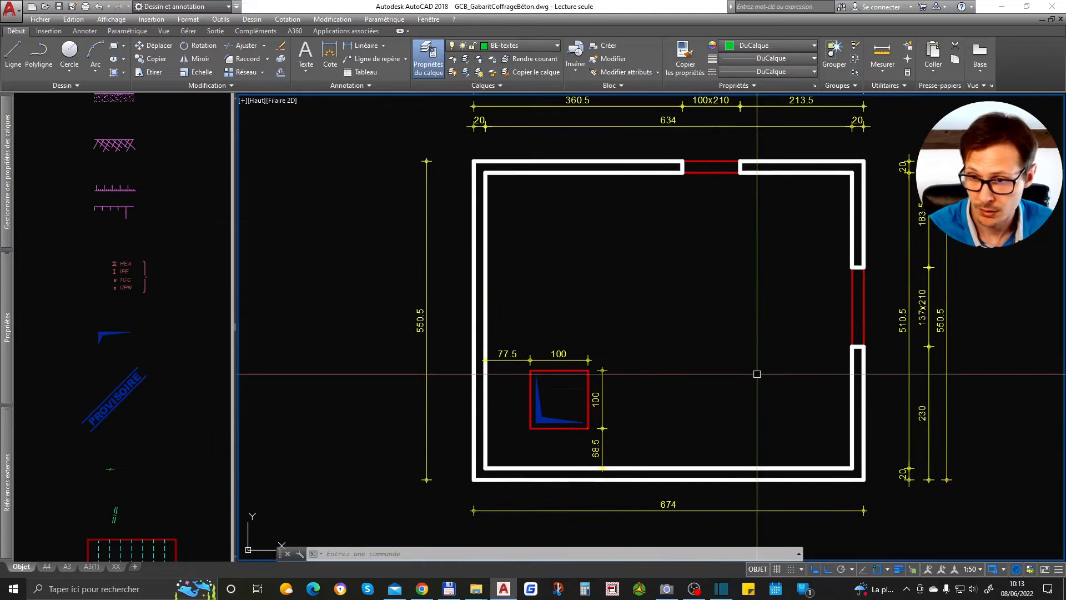
{"action": "middle_click_drag", "start_coordinate": [731, 298], "coordinate": [691, 327]}
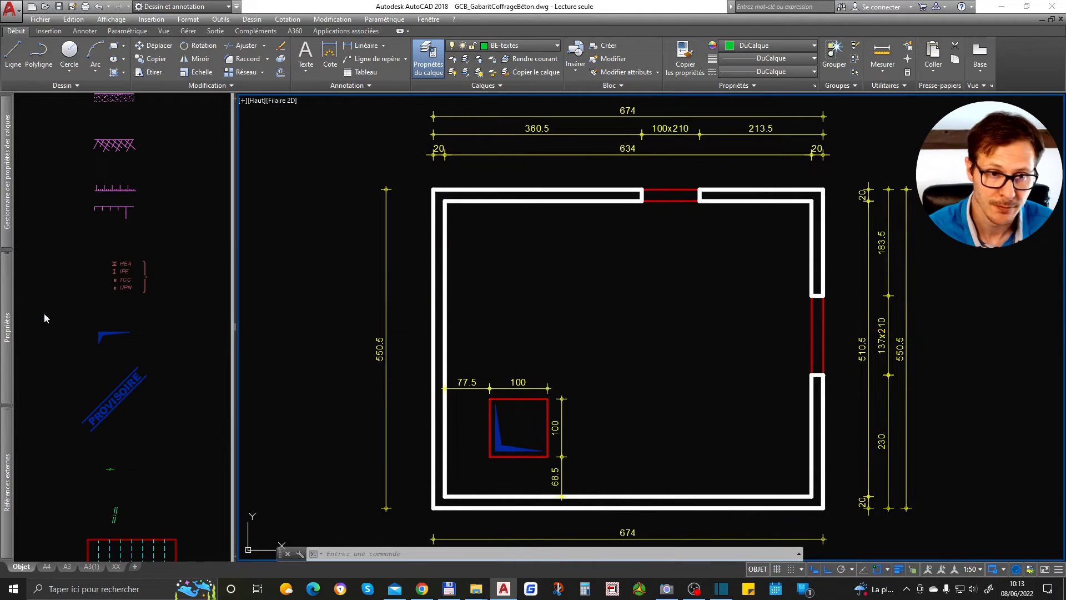
Copy the dynamic stair block from the template's element library into the plan beside the slab opening.
{"action": "left_click", "coordinate": [138, 364]}
{"action": "scroll", "coordinate": [137, 361], "scroll_direction": "down", "scroll_amount": 2}
{"action": "scroll", "coordinate": [128, 484], "scroll_direction": "up", "scroll_amount": 2}
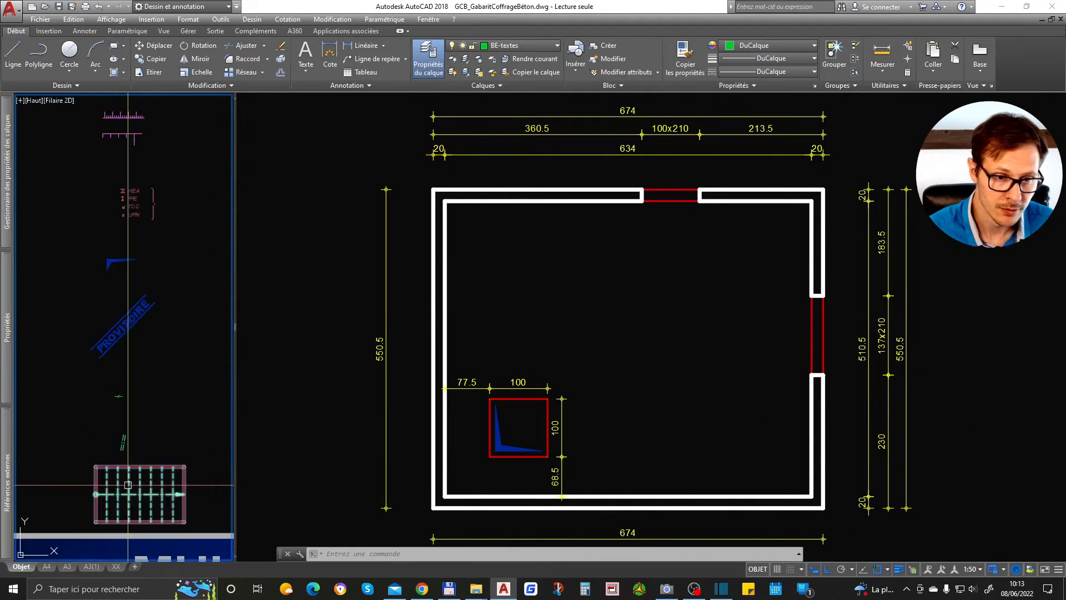
{"action": "scroll", "coordinate": [129, 472], "scroll_direction": "down", "scroll_amount": 2}
{"action": "scroll", "coordinate": [159, 479], "scroll_direction": "up", "scroll_amount": 2}
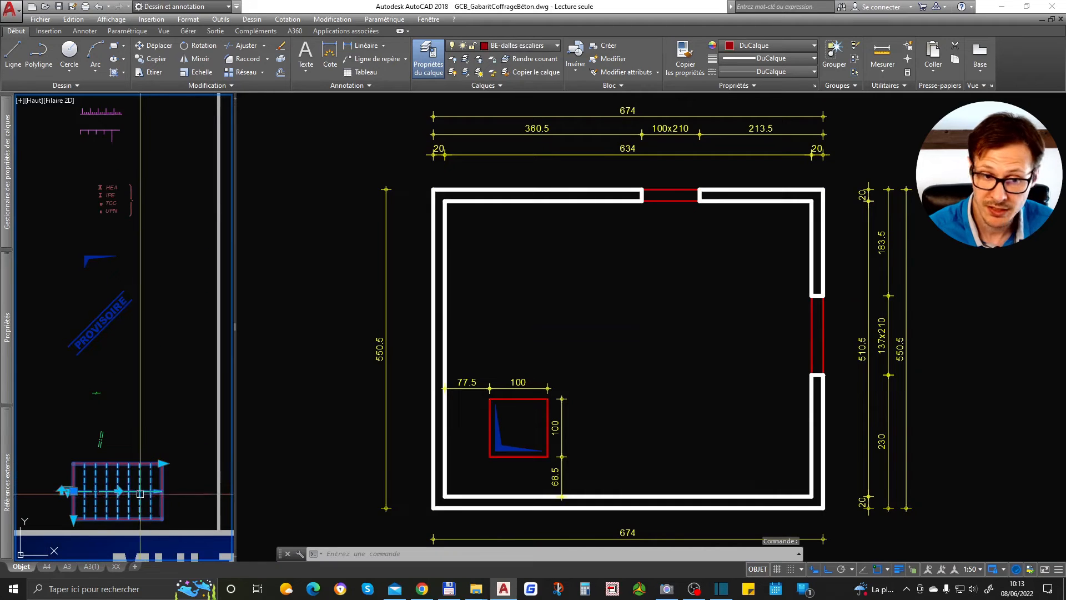
{"action": "type", "text": "cp"}
{"action": "key", "text": "Return"}
{"action": "left_click", "coordinate": [140, 494]}
{"action": "left_click", "coordinate": [564, 404]}
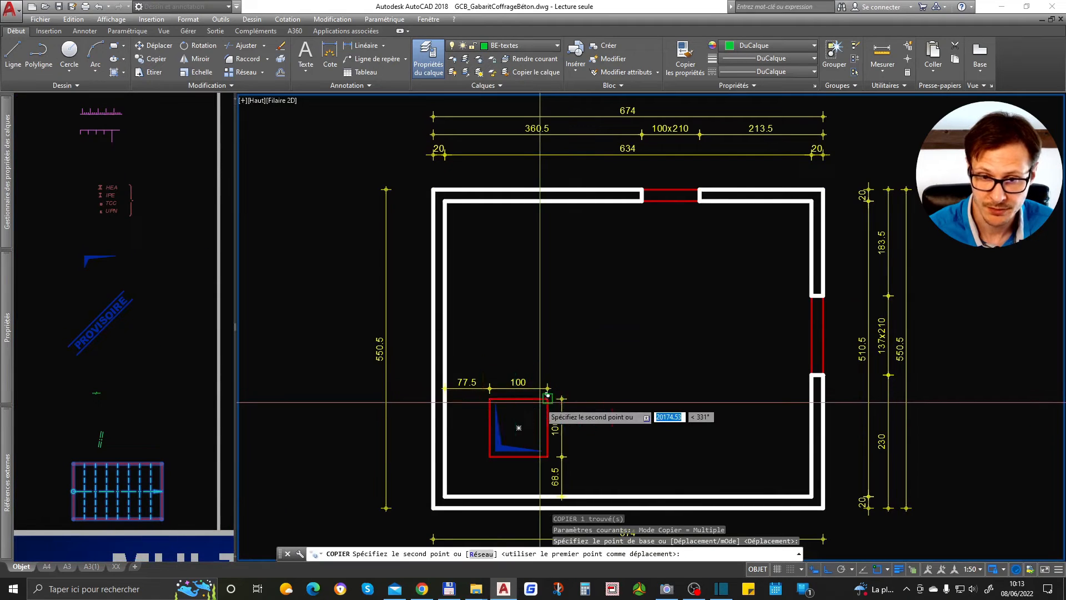
{"action": "left_click", "coordinate": [540, 402]}
{"action": "key", "text": "Return"}
Move the copied stair block up into the free area above the slab opening.
{"action": "left_click", "coordinate": [565, 379]}
{"action": "type", "text": "dp"}
{"action": "key", "text": "Return"}
{"action": "left_click", "coordinate": [569, 380]}
{"action": "left_click", "coordinate": [584, 277]}
Place the moved stair block above the slab opening and set its display to "Arrivée escalier".
{"action": "left_click", "coordinate": [498, 276]}
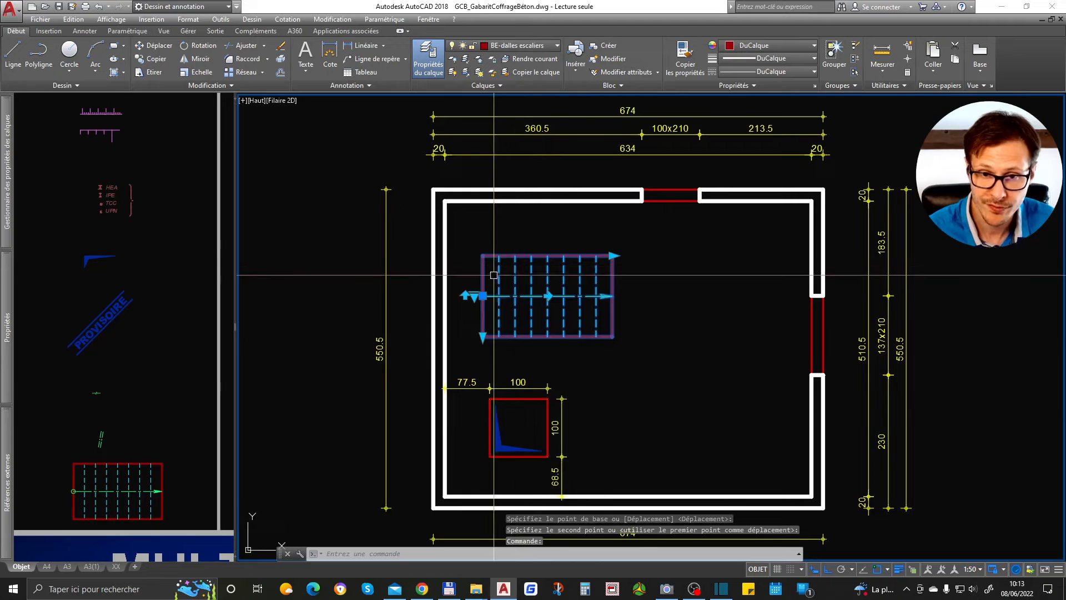
{"action": "left_click", "coordinate": [476, 296]}
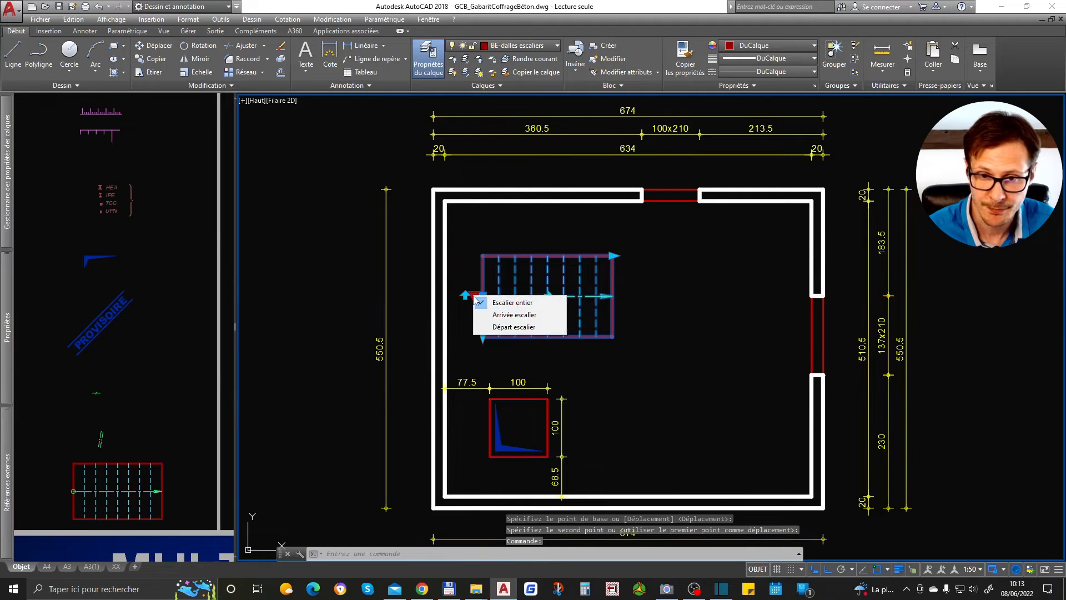
{"action": "left_click", "coordinate": [514, 314]}
Shorten the stair block's run to about four treads and flip it so its slanted end faces the left wall.
{"action": "scroll", "coordinate": [586, 277], "scroll_direction": "up", "scroll_amount": 2}
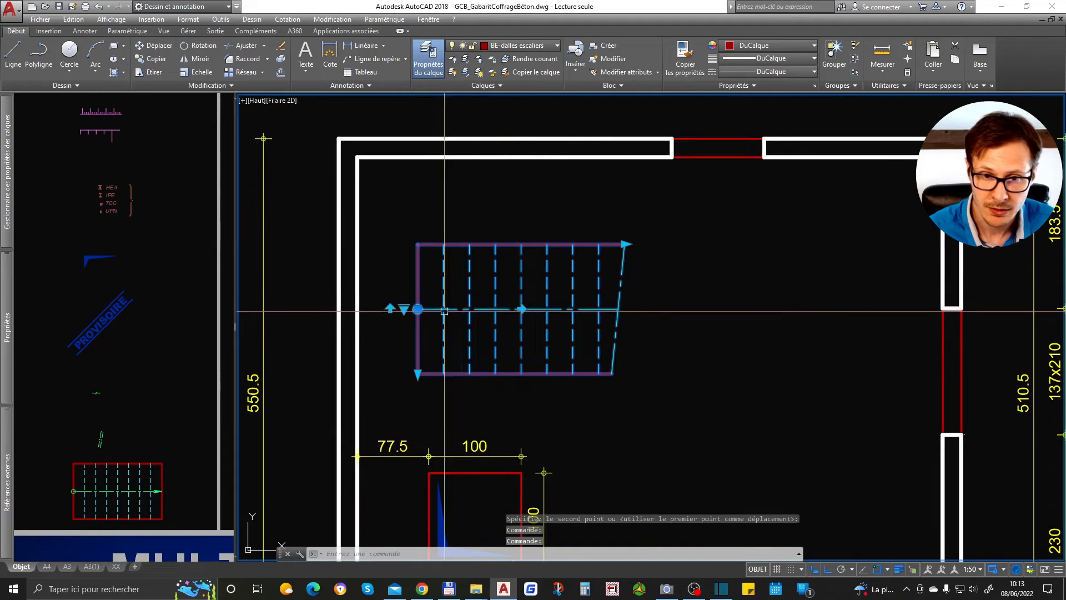
{"action": "left_click", "coordinate": [390, 309]}
{"action": "left_click", "coordinate": [625, 373]}
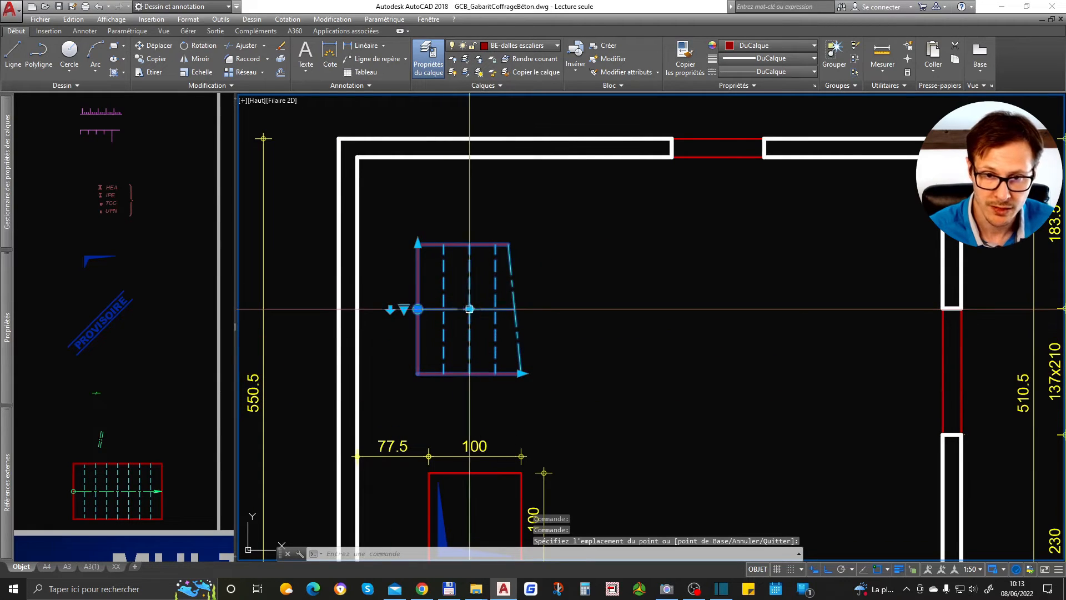
{"action": "key", "text": "Escape"}
{"action": "scroll", "coordinate": [551, 212], "scroll_direction": "down", "scroll_amount": 4}
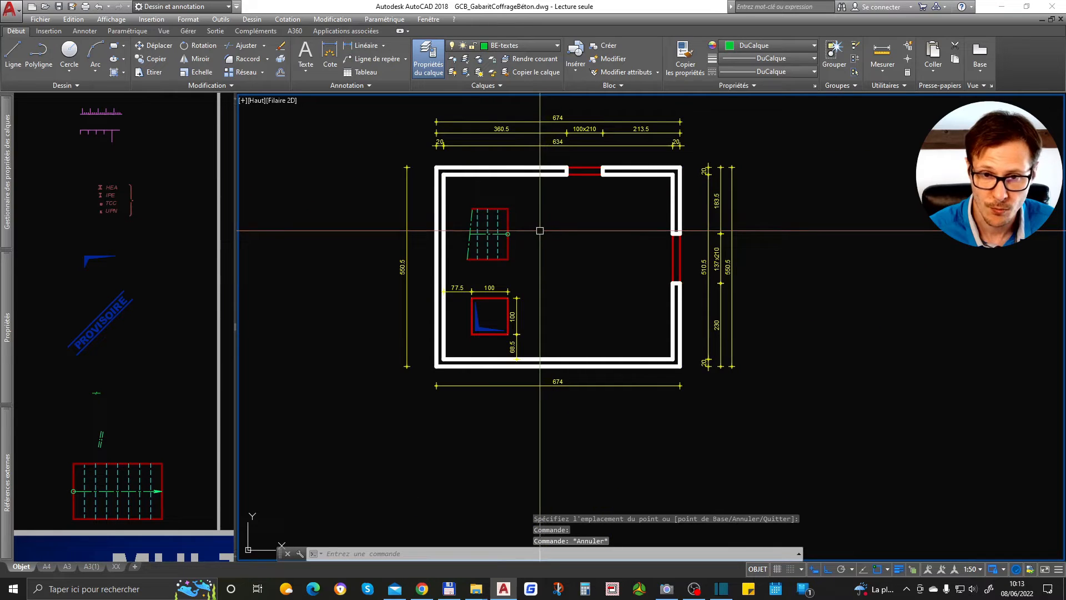
Move the stair block up to the top wall's inner face and shift it toward the right.
{"action": "left_click", "coordinate": [507, 219]}
{"action": "scroll", "coordinate": [514, 198], "scroll_direction": "up", "scroll_amount": 4}
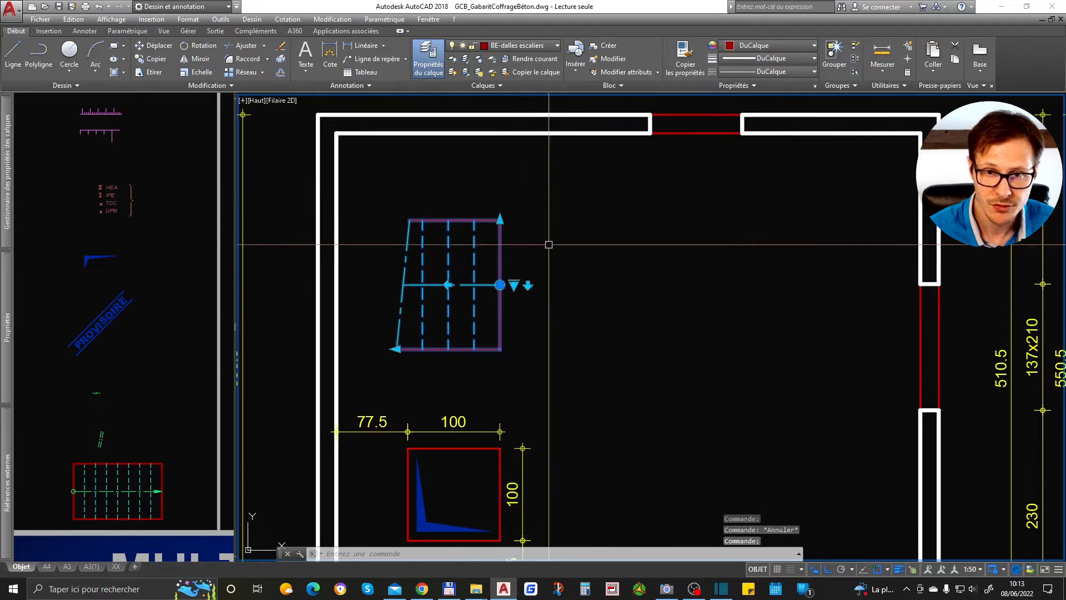
{"action": "type", "text": "d"}
{"action": "key", "text": "Return"}
{"action": "left_click", "coordinate": [534, 227]}
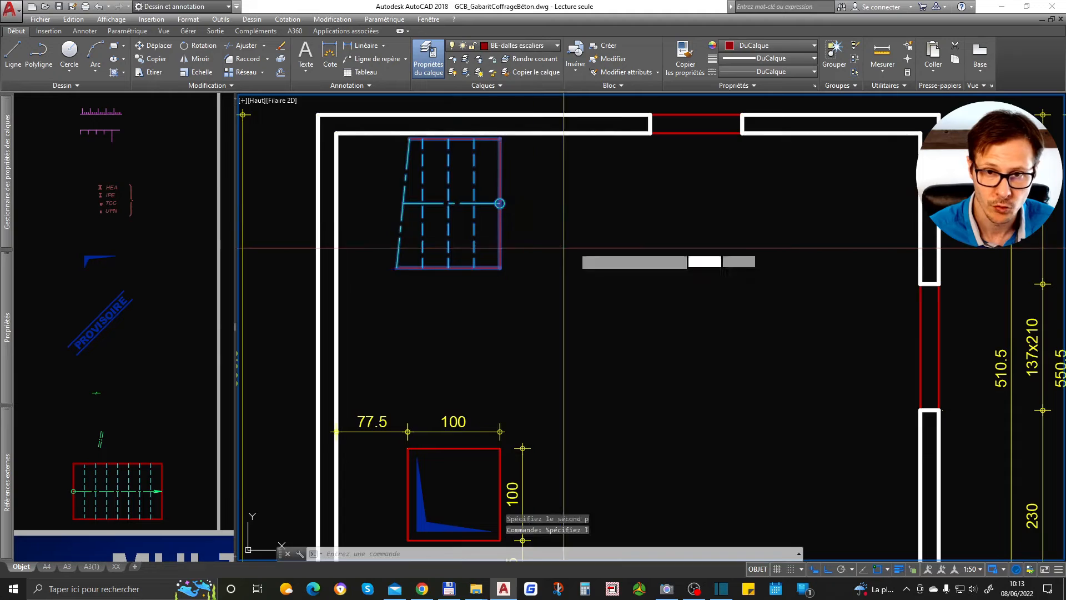
{"action": "left_click", "coordinate": [611, 175]}
{"action": "left_click", "coordinate": [574, 186]}
{"action": "left_click", "coordinate": [459, 218]}
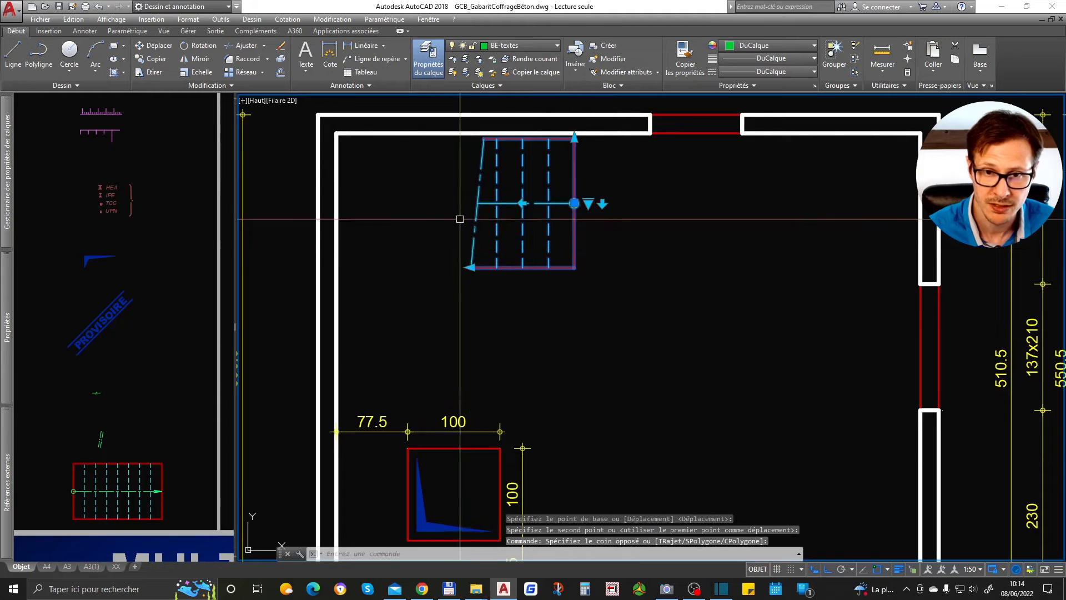
Lengthen the stair block's run by one tread at its slanted end and move it slightly back toward the left wall.
{"action": "left_click", "coordinate": [471, 267]}
{"action": "left_click", "coordinate": [453, 267]}
{"action": "type", "text": "d"}
{"action": "key", "text": "Return"}
{"action": "left_click", "coordinate": [564, 357]}
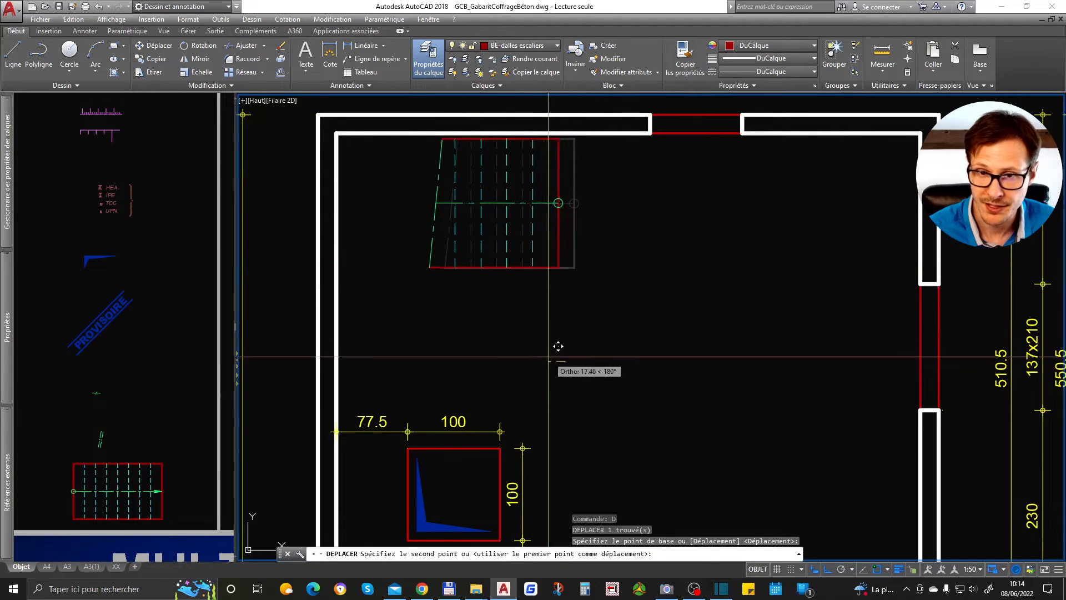
{"action": "left_click", "coordinate": [550, 356]}
{"action": "scroll", "coordinate": [505, 230], "scroll_direction": "down", "scroll_amount": 2}
{"action": "scroll", "coordinate": [509, 229], "scroll_direction": "down", "scroll_amount": 2}
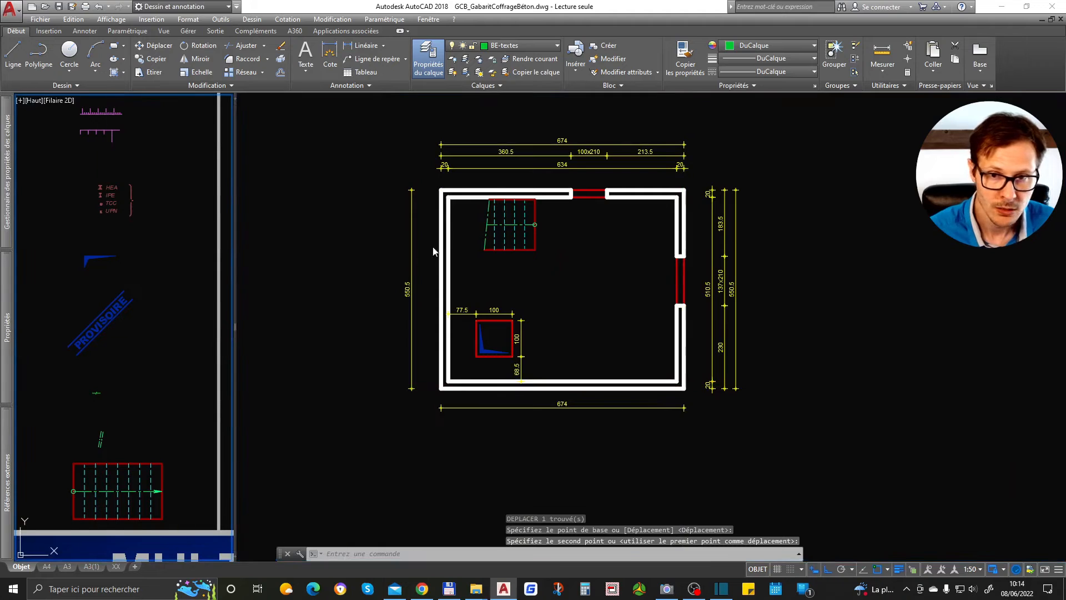
Set the stair block's width to 100 and move it back up to just below the top wall.
{"action": "left_click", "coordinate": [534, 233]}
{"action": "scroll", "coordinate": [540, 206], "scroll_direction": "up", "scroll_amount": 3}
{"action": "left_click", "coordinate": [538, 215]}
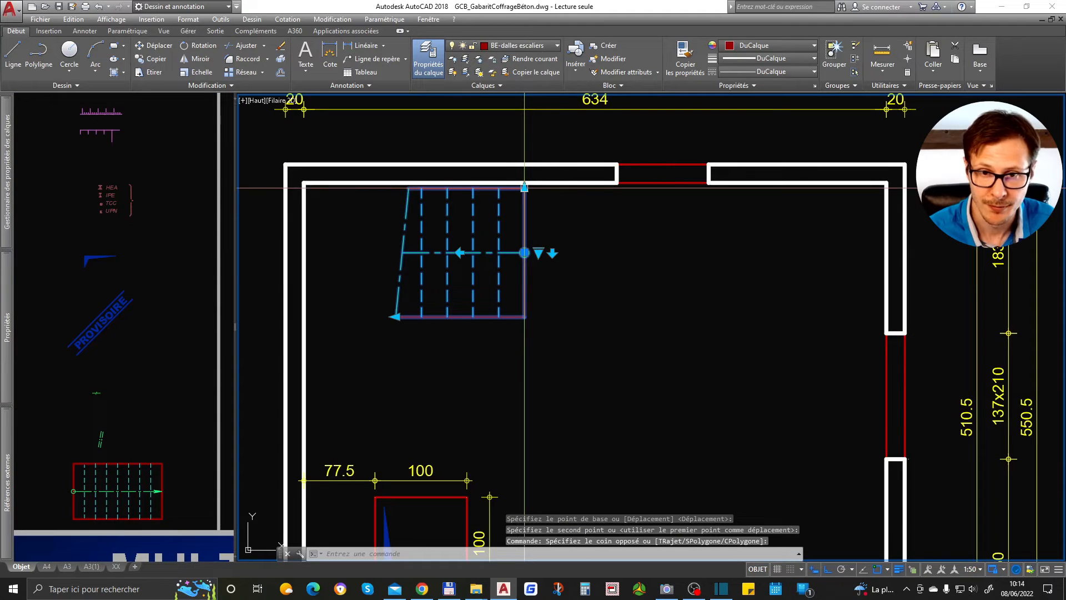
{"action": "type", "text": "d"}
{"action": "key", "text": "Return"}
{"action": "scroll", "coordinate": [528, 233], "scroll_direction": "up", "scroll_amount": 3}
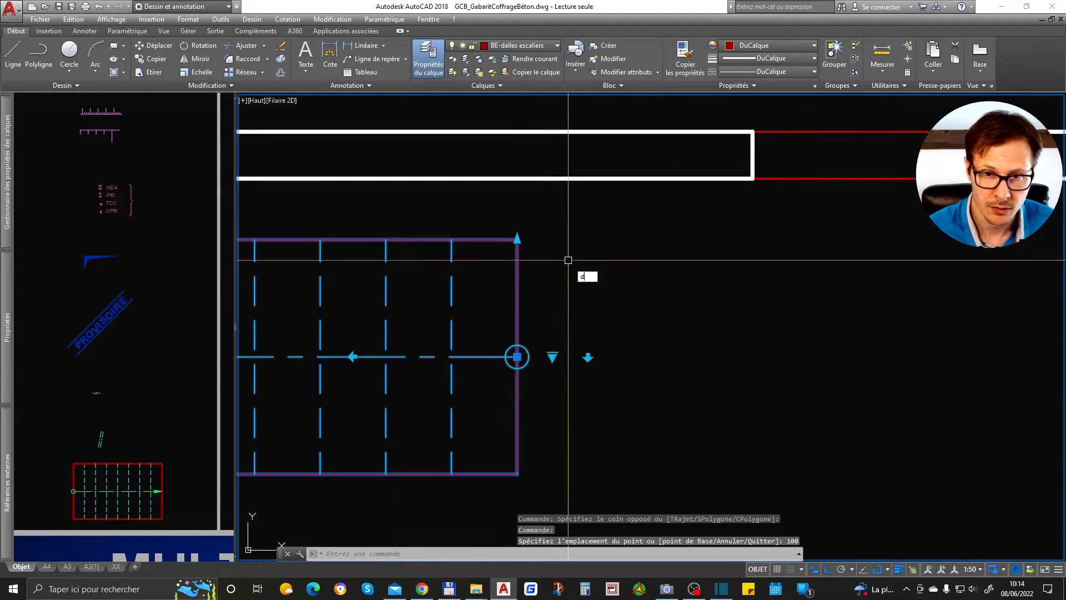
{"action": "left_click", "coordinate": [569, 267]}
{"action": "scroll", "coordinate": [622, 277], "scroll_direction": "down", "scroll_amount": 3}
{"action": "left_click", "coordinate": [622, 278]}
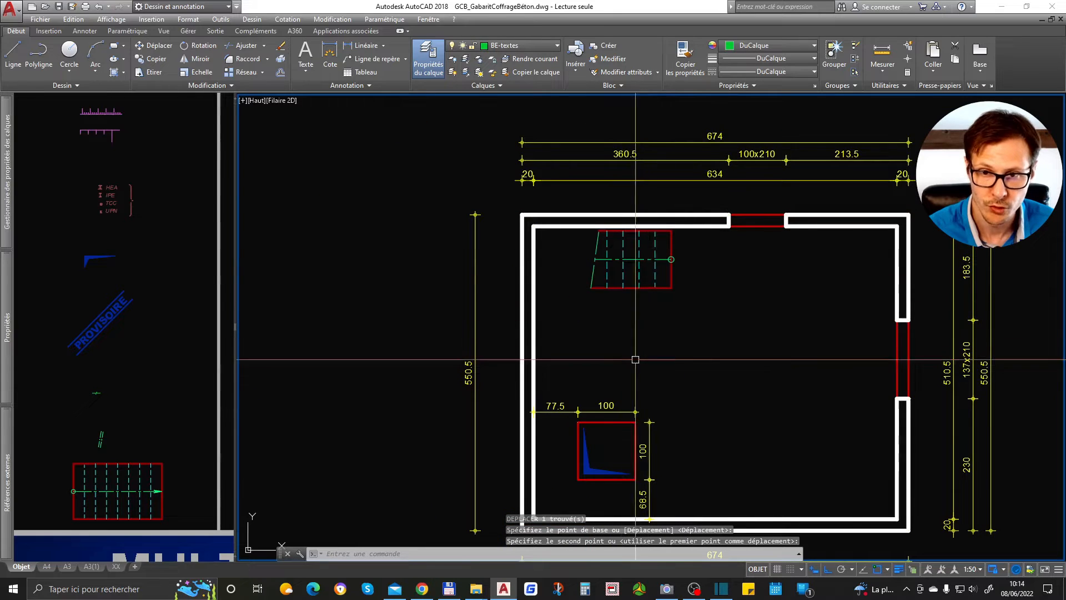
Copy the dynamic door block from the template's element library into the plan beside the stair.
{"action": "left_click", "coordinate": [113, 257]}
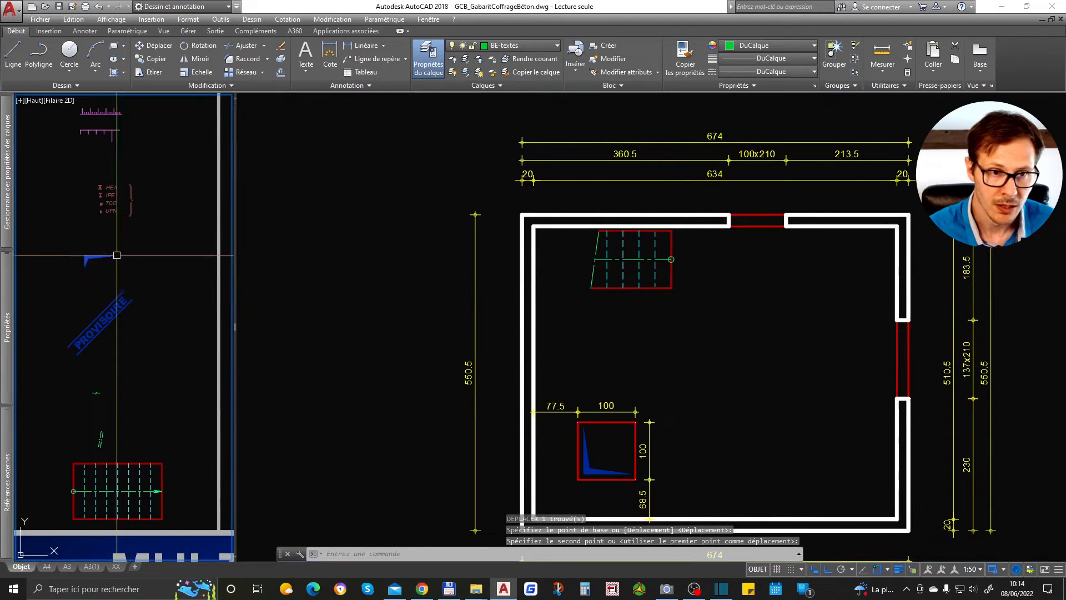
{"action": "middle_click_drag", "start_coordinate": [116, 254], "coordinate": [163, 373]}
{"action": "scroll", "coordinate": [186, 212], "scroll_direction": "down", "scroll_amount": 3}
{"action": "scroll", "coordinate": [155, 250], "scroll_direction": "up", "scroll_amount": 6}
{"action": "left_click", "coordinate": [163, 349]}
{"action": "left_click", "coordinate": [193, 379]}
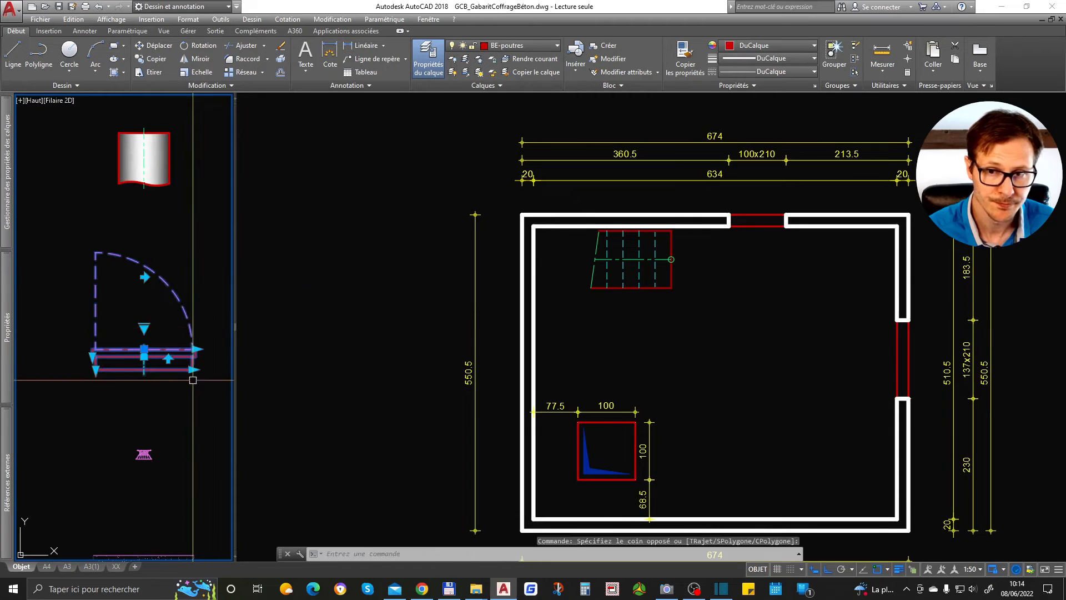
{"action": "type", "text": "co"}
{"action": "key", "text": "space"}
{"action": "left_click", "coordinate": [149, 369]}
{"action": "left_click", "coordinate": [714, 349]}
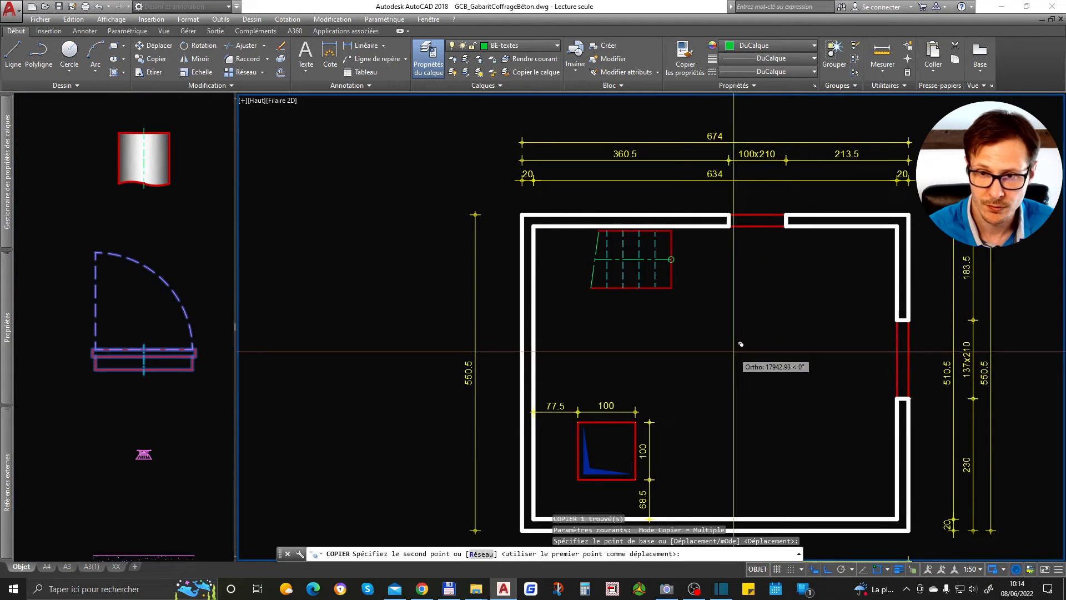
{"action": "left_click", "coordinate": [665, 291]}
{"action": "key", "text": "space"}
Move the copied door block into the free area at the plan's right, below the top wall opening.
{"action": "left_click", "coordinate": [689, 289]}
{"action": "type", "text": "d"}
{"action": "key", "text": "space"}
{"action": "left_click", "coordinate": [691, 300]}
{"action": "left_click", "coordinate": [807, 333]}
Draw an inner wall as a multiline at scale 20 from the bottom wall to the top wall, with one jog to the left.
{"action": "middle_click_drag", "start_coordinate": [795, 409], "coordinate": [557, 268]}
{"action": "type", "text": "ml"}
{"action": "key", "text": "space"}
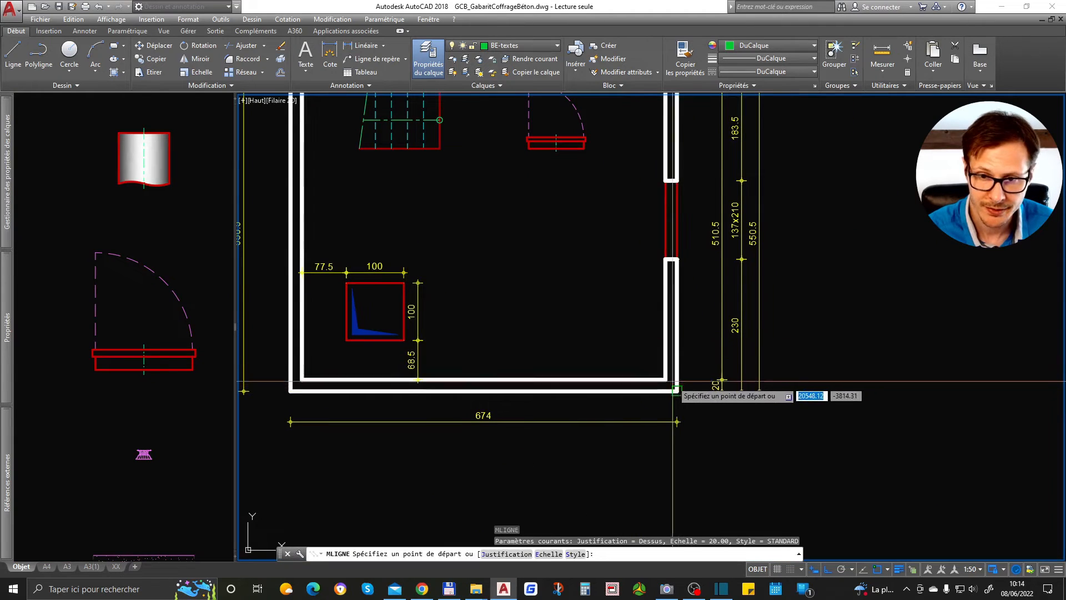
{"action": "left_click", "coordinate": [530, 379]}
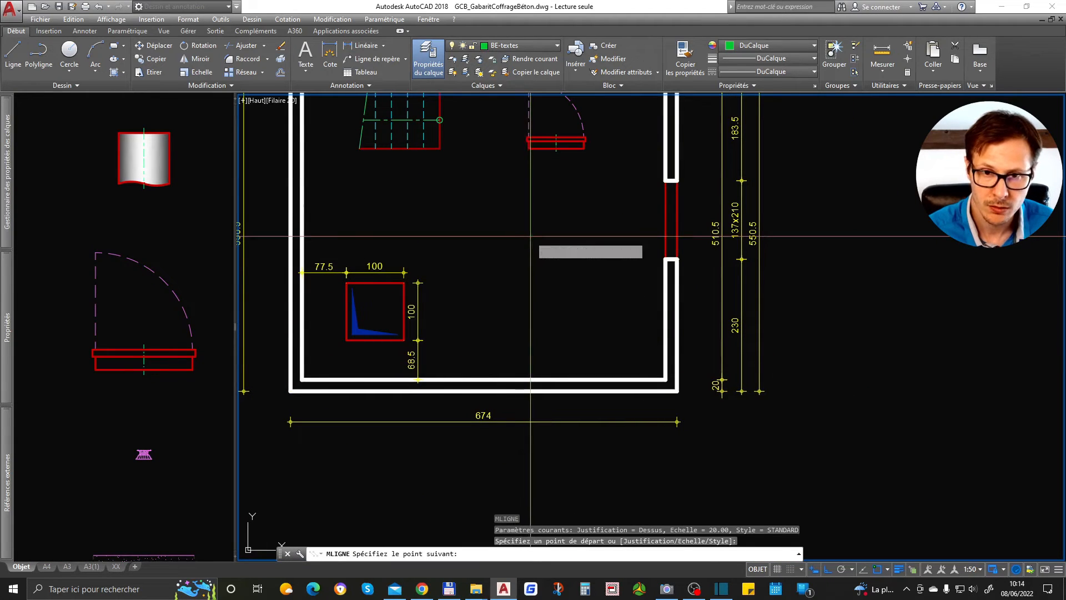
{"action": "left_click", "coordinate": [530, 224]}
{"action": "left_click", "coordinate": [483, 225]}
{"action": "scroll", "coordinate": [481, 275], "scroll_direction": "down", "scroll_amount": 4}
{"action": "scroll", "coordinate": [469, 196], "scroll_direction": "up", "scroll_amount": 6}
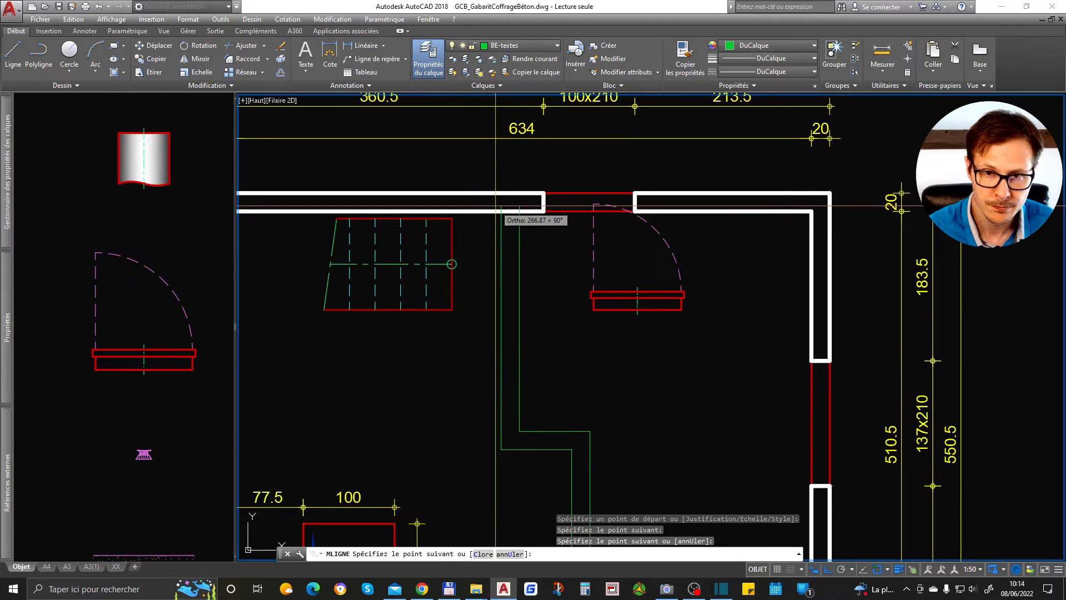
{"action": "left_click", "coordinate": [497, 209]}
{"action": "key", "text": "space"}
{"action": "scroll", "coordinate": [496, 208], "scroll_direction": "down", "scroll_amount": 2}
Match the inner wall multiline to the properties of the outer wall lines and explode it.
{"action": "key", "text": "ctrl+m"}
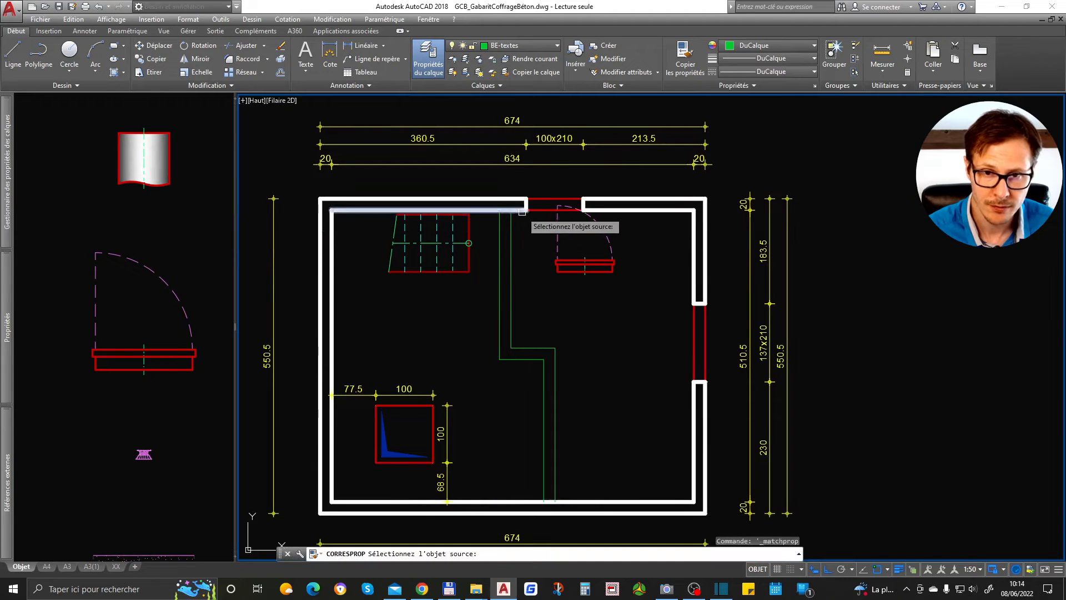
{"action": "left_click", "coordinate": [522, 211]}
{"action": "left_click", "coordinate": [511, 226]}
{"action": "key", "text": "space"}
{"action": "left_click", "coordinate": [510, 237]}
{"action": "type", "text": "de"}
{"action": "key", "text": "space"}
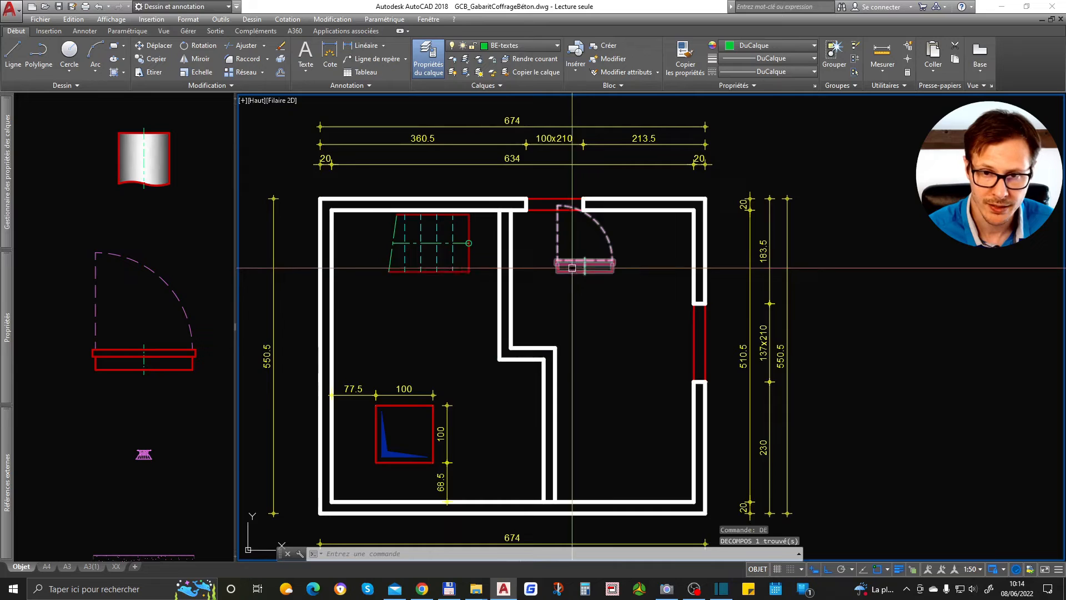
Align the door block with the upper part of the inner wall and shift it to fit between the wall's two faces.
{"action": "left_click", "coordinate": [572, 268]}
{"action": "scroll", "coordinate": [585, 268], "scroll_direction": "up", "scroll_amount": 2}
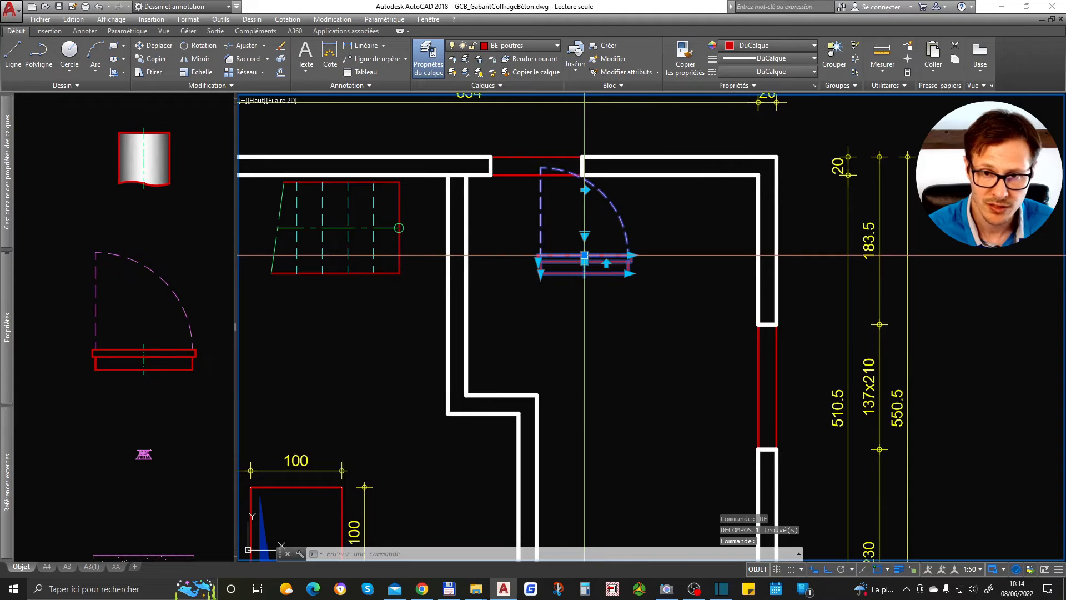
{"action": "scroll", "coordinate": [584, 261], "scroll_direction": "up", "scroll_amount": 3}
{"action": "left_click", "coordinate": [575, 268]}
{"action": "scroll", "coordinate": [575, 269], "scroll_direction": "down", "scroll_amount": 4}
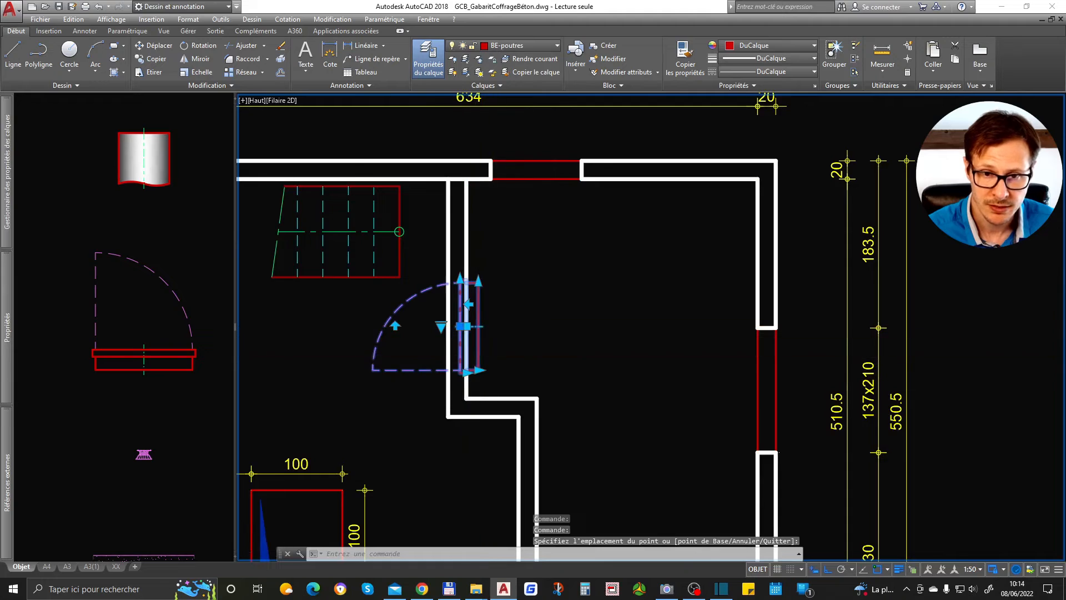
{"action": "scroll", "coordinate": [474, 354], "scroll_direction": "up", "scroll_amount": 2}
{"action": "left_click", "coordinate": [451, 309]}
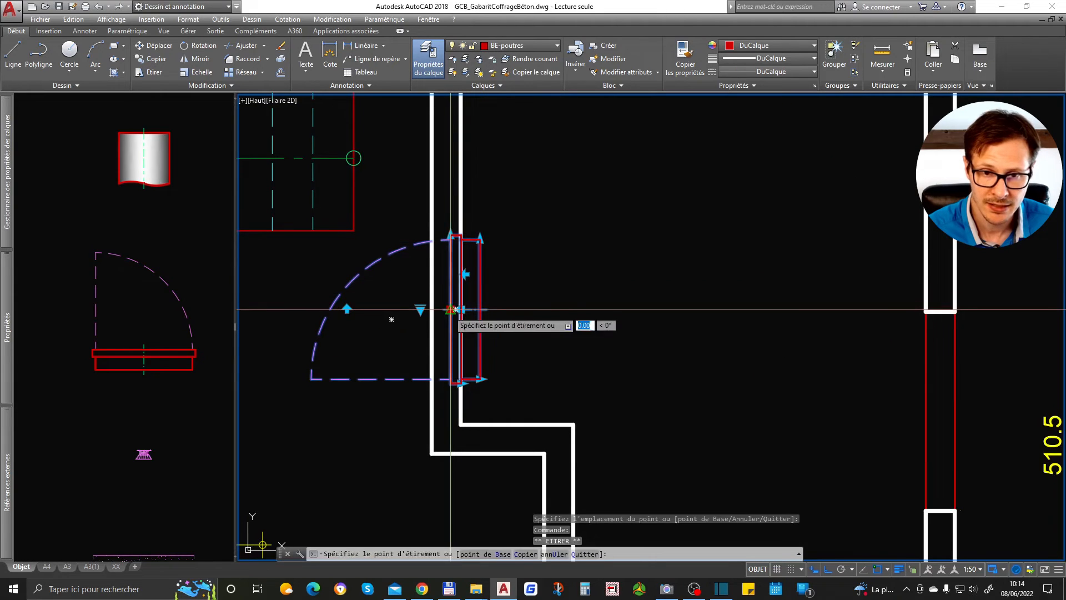
{"action": "left_click", "coordinate": [433, 310]}
{"action": "scroll", "coordinate": [444, 305], "scroll_direction": "up", "scroll_amount": 2}
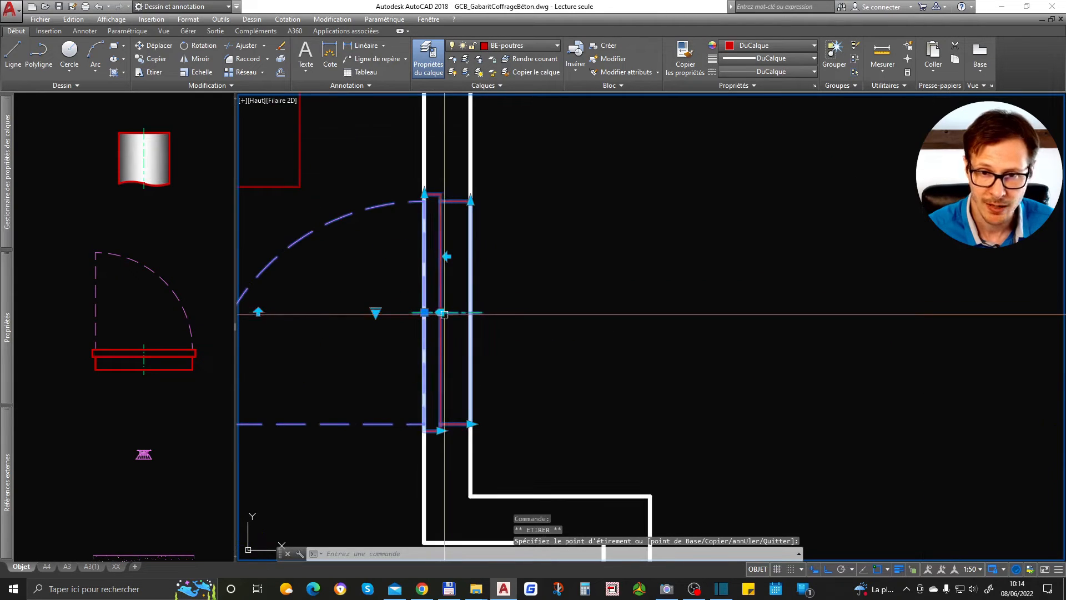
{"action": "left_click", "coordinate": [440, 312]}
{"action": "scroll", "coordinate": [445, 311], "scroll_direction": "down", "scroll_amount": 6}
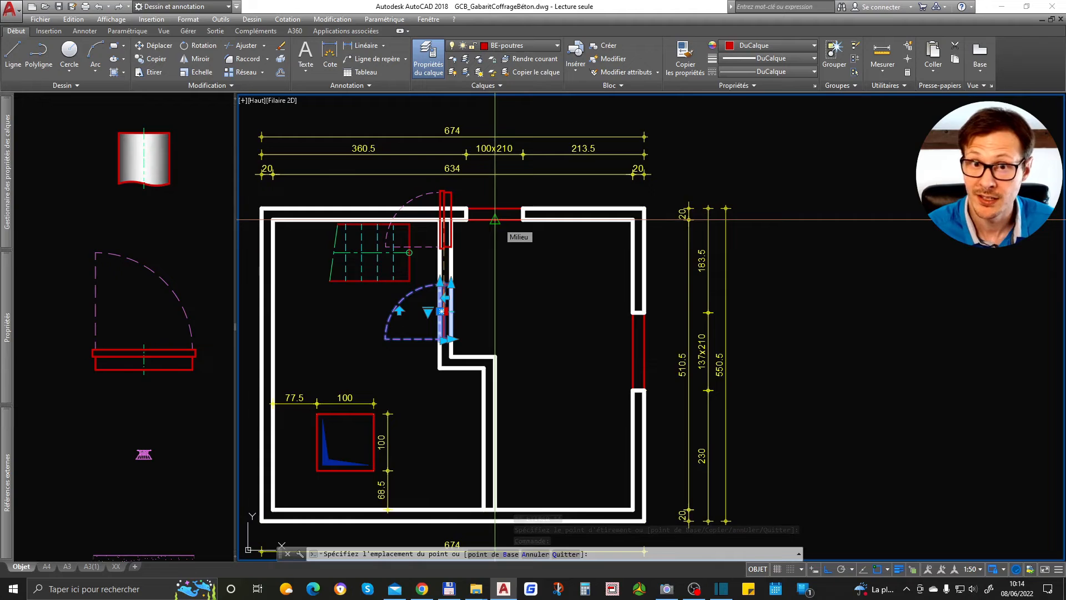
{"action": "key", "text": "Escape"}
{"action": "scroll", "coordinate": [447, 310], "scroll_direction": "up", "scroll_amount": 6}
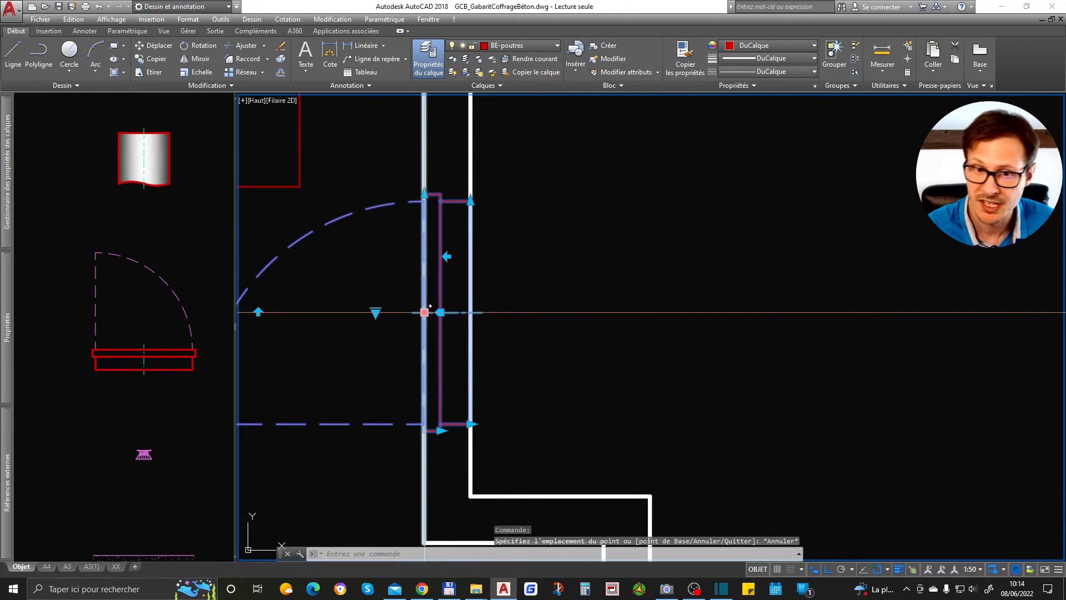
{"action": "left_click", "coordinate": [424, 312]}
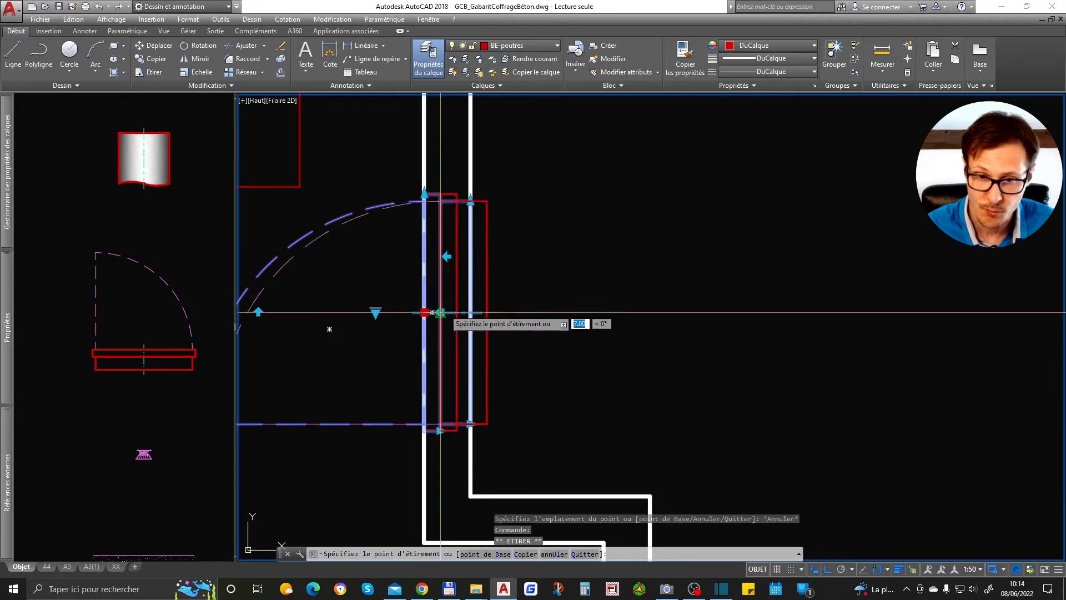
{"action": "left_click", "coordinate": [425, 312]}
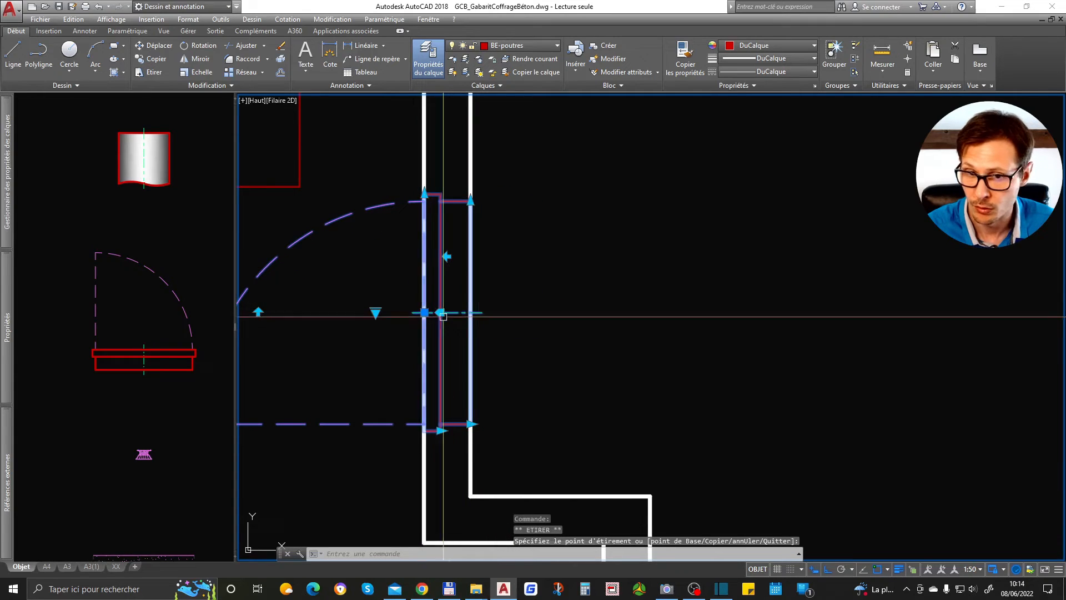
{"action": "middle_click_drag", "start_coordinate": [485, 422], "coordinate": [558, 416]}
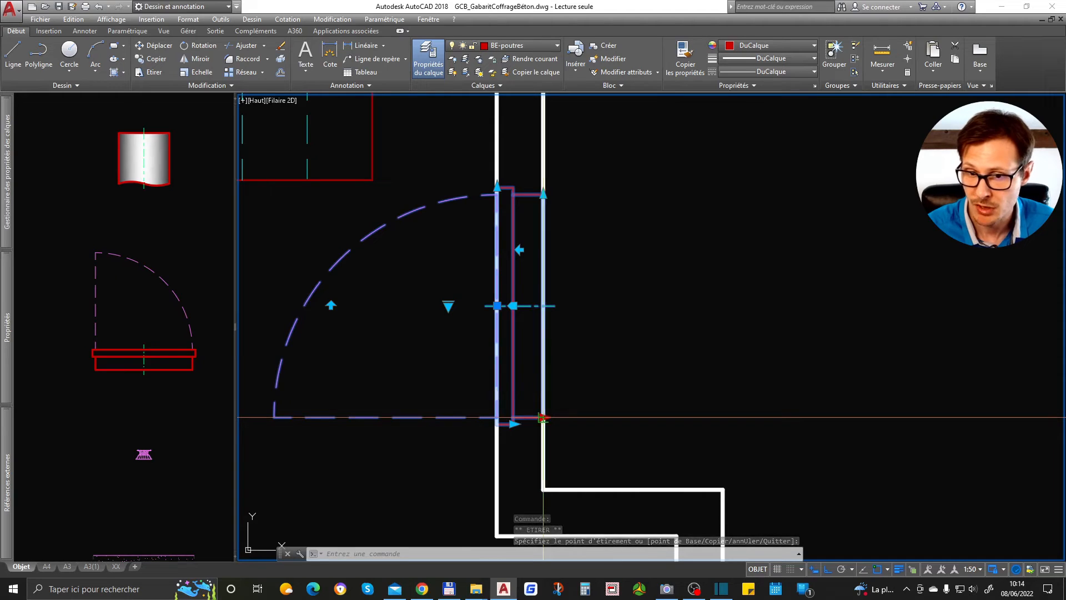
{"action": "key", "text": "space"}
{"action": "key", "text": "Escape"}
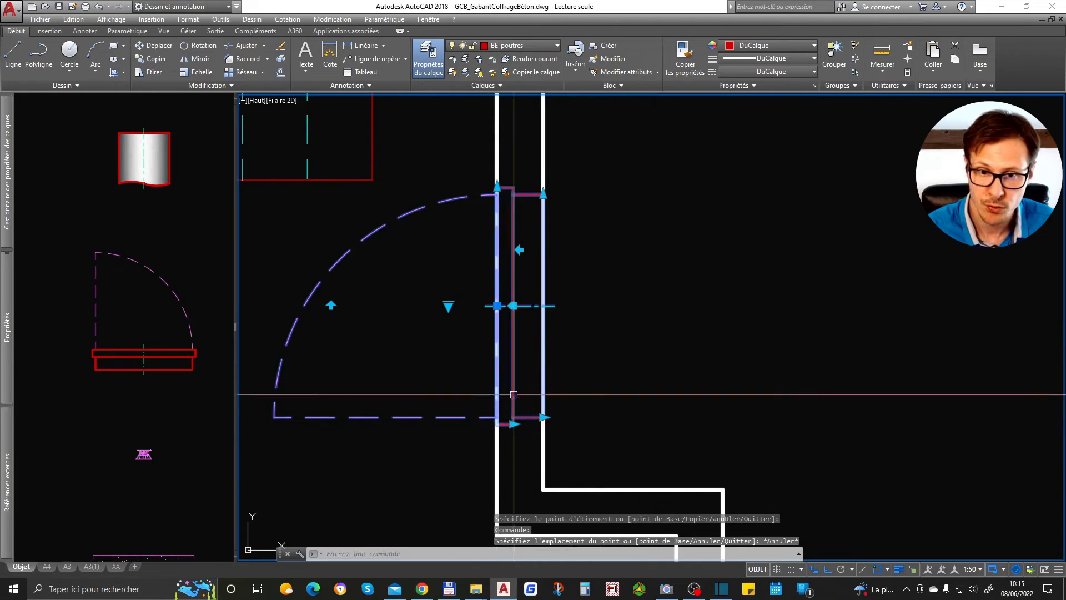
Try a rebate width of 6 on the door block and set it back to 7.
{"action": "left_click", "coordinate": [514, 423]}
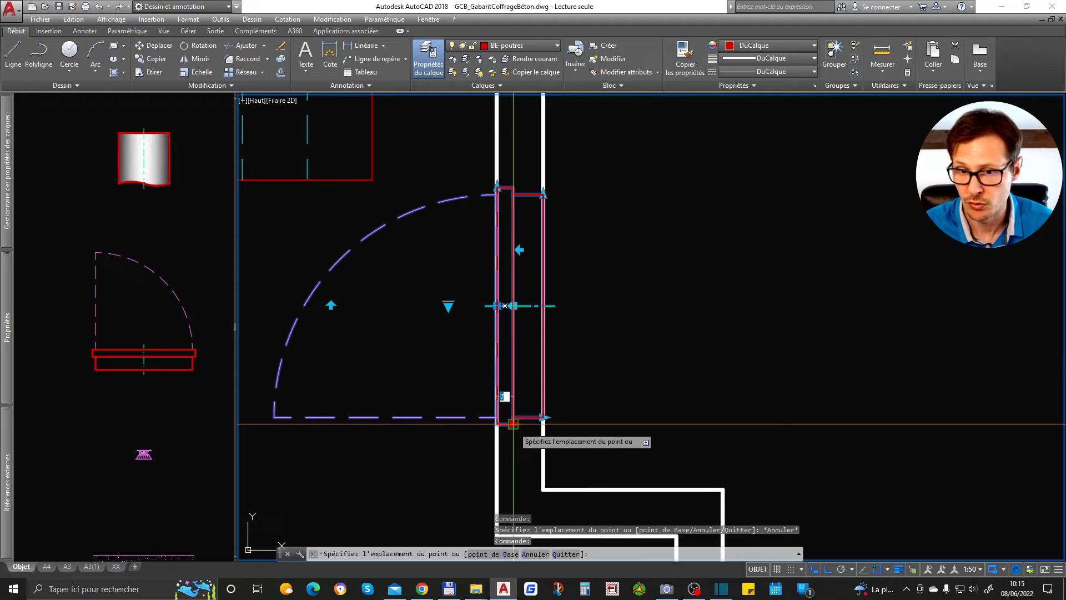
{"action": "type", "text": "6"}
{"action": "key", "text": "Return"}
{"action": "left_click", "coordinate": [513, 423]}
{"action": "type", "text": "7"}
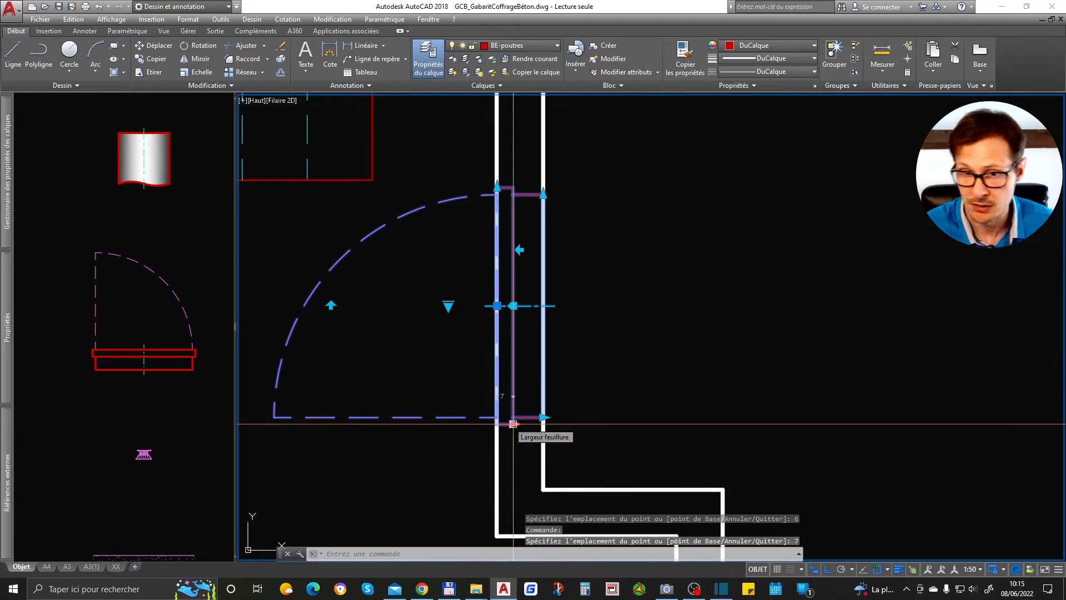
{"action": "key", "text": "Return"}
Flip the door block so that it opens into the right-hand room, and deselect it.
{"action": "scroll", "coordinate": [542, 281], "scroll_direction": "down", "scroll_amount": 4}
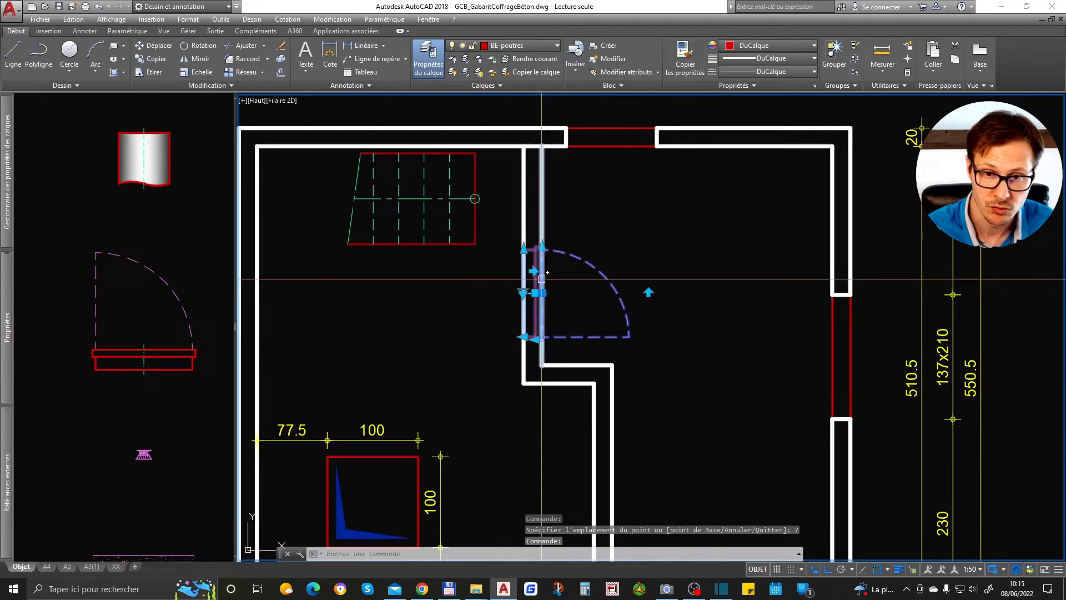
{"action": "scroll", "coordinate": [569, 257], "scroll_direction": "down", "scroll_amount": 3}
{"action": "key", "text": "ctrl+z"}
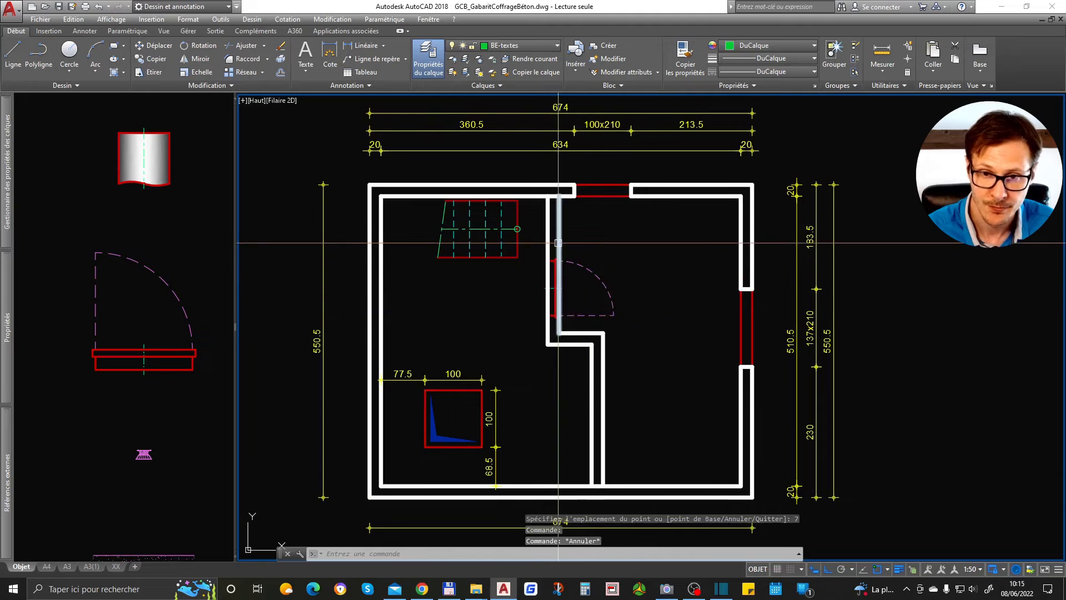
Shorten both faces of the upper inner wall so they end at the door block's upper edge.
{"action": "left_click", "coordinate": [559, 264]}
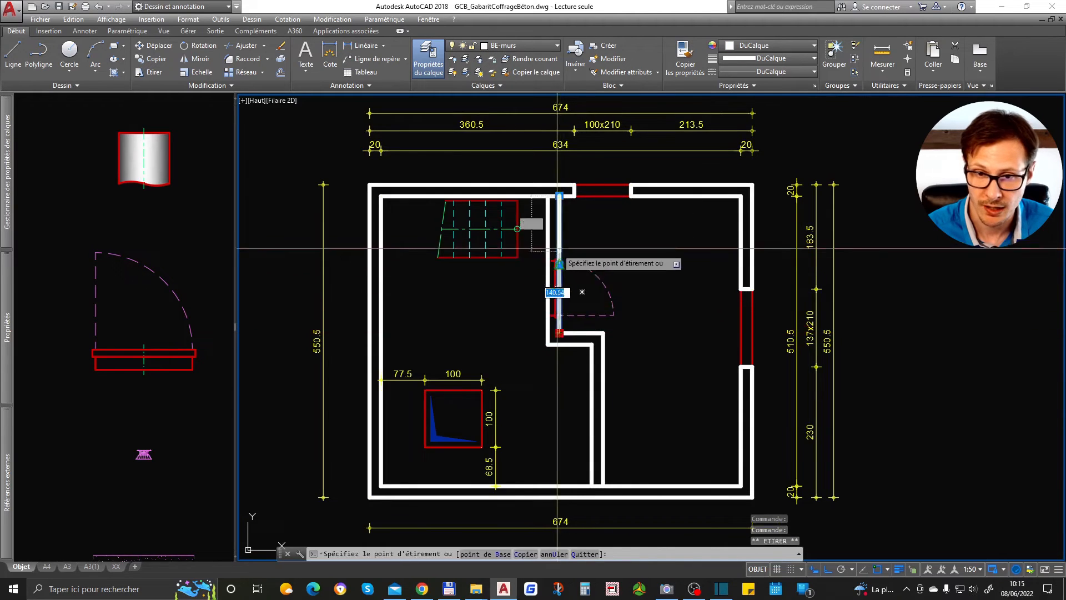
{"action": "scroll", "coordinate": [560, 262], "scroll_direction": "up", "scroll_amount": 5}
{"action": "left_click", "coordinate": [566, 304]}
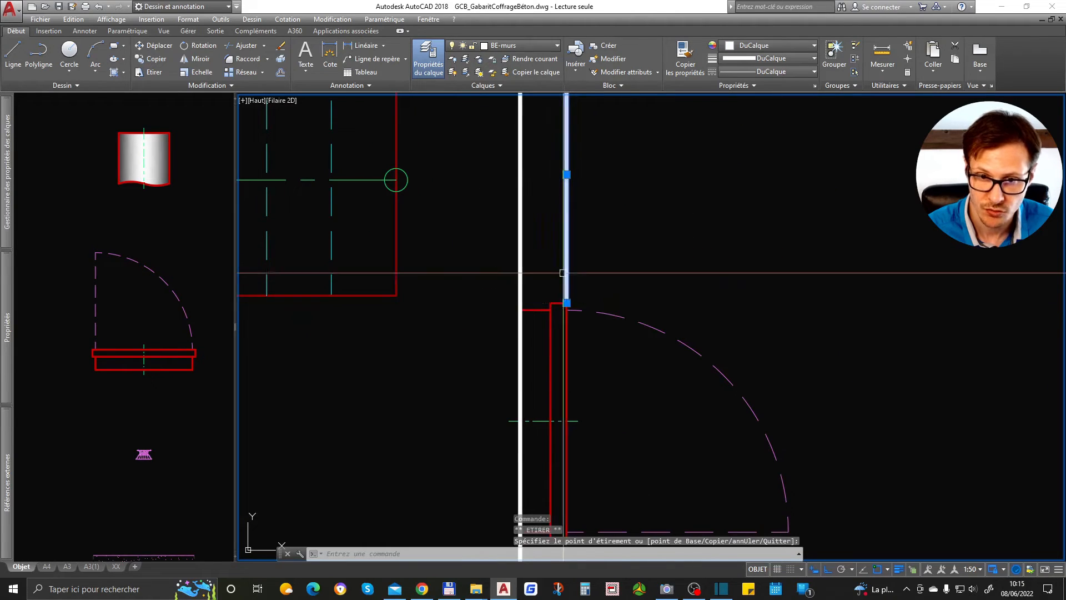
{"action": "key", "text": "Escape"}
{"action": "scroll", "coordinate": [529, 289], "scroll_direction": "down", "scroll_amount": 3}
{"action": "left_click", "coordinate": [525, 361]}
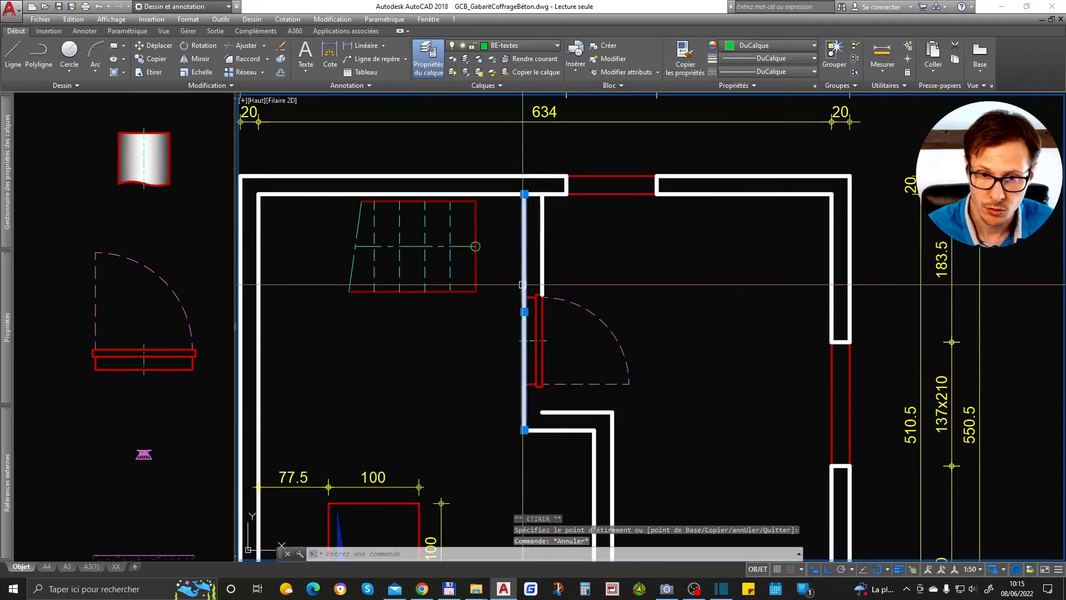
{"action": "left_click", "coordinate": [524, 430]}
{"action": "scroll", "coordinate": [528, 309], "scroll_direction": "up", "scroll_amount": 6}
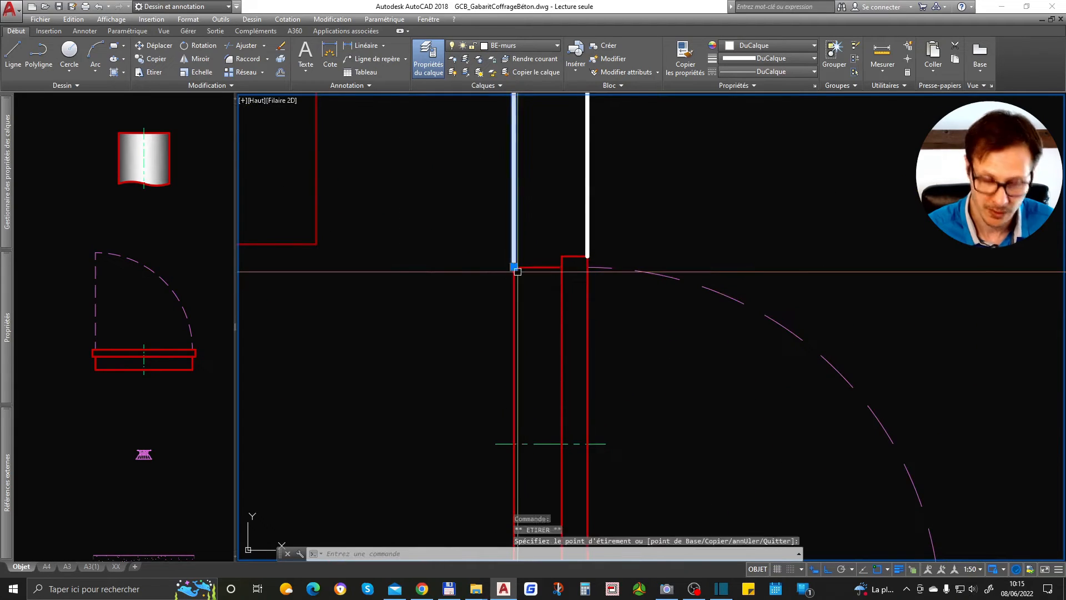
Draw a stepped polyline along the door's upper rebate, joining the shortened ends of the two inner wall faces.
{"action": "type", "text": "pl"}
{"action": "key", "text": "Return"}
{"action": "left_click", "coordinate": [563, 256]}
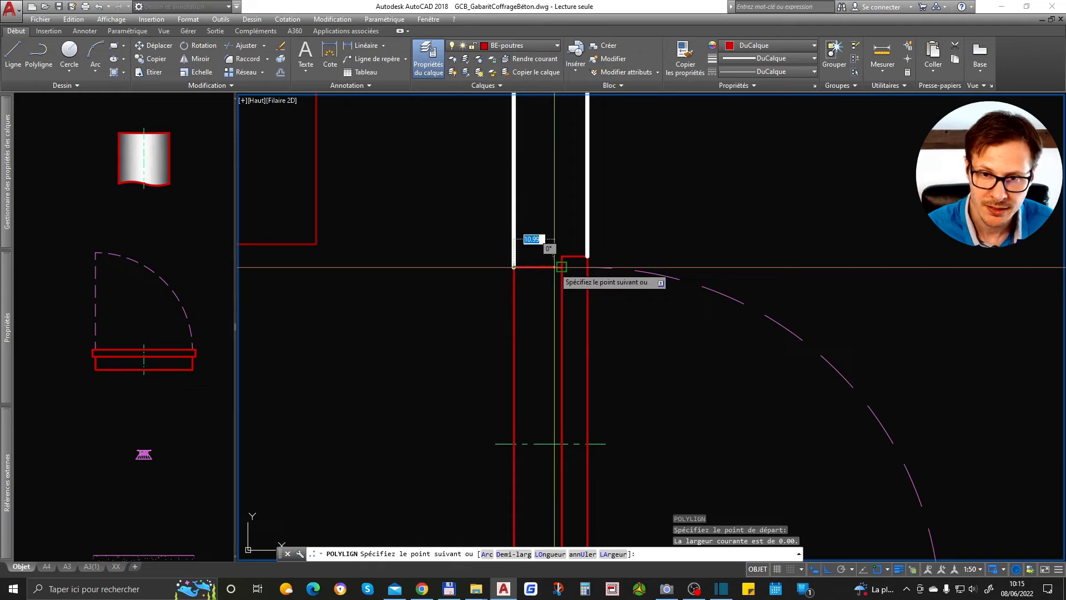
{"action": "left_click", "coordinate": [587, 256]}
{"action": "key", "text": "Return"}
Match the stepped rebate polyline to the properties of the inner wall line.
{"action": "type", "text": "ma"}
{"action": "key", "text": "Return"}
{"action": "left_click", "coordinate": [586, 248]}
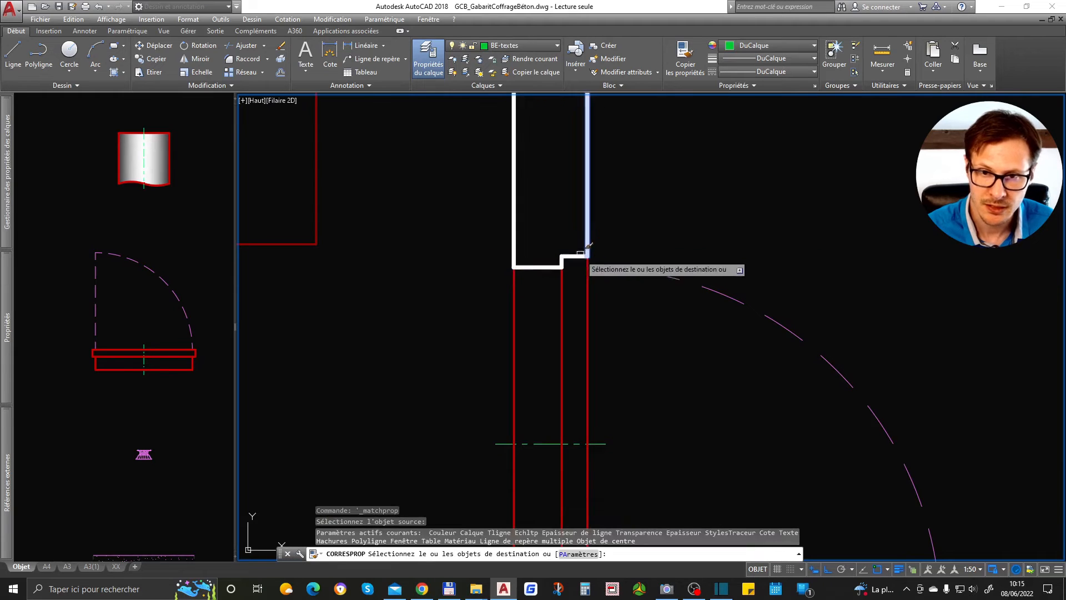
{"action": "left_click", "coordinate": [574, 256]}
{"action": "key", "text": "Return"}
Mirror the rebate polyline about the door's horizontal centre axis to its lower side, keeping the original.
{"action": "scroll", "coordinate": [530, 232], "scroll_direction": "down", "scroll_amount": 4}
{"action": "scroll", "coordinate": [538, 239], "scroll_direction": "up", "scroll_amount": 2}
{"action": "left_click", "coordinate": [469, 205]}
{"action": "left_click", "coordinate": [610, 270]}
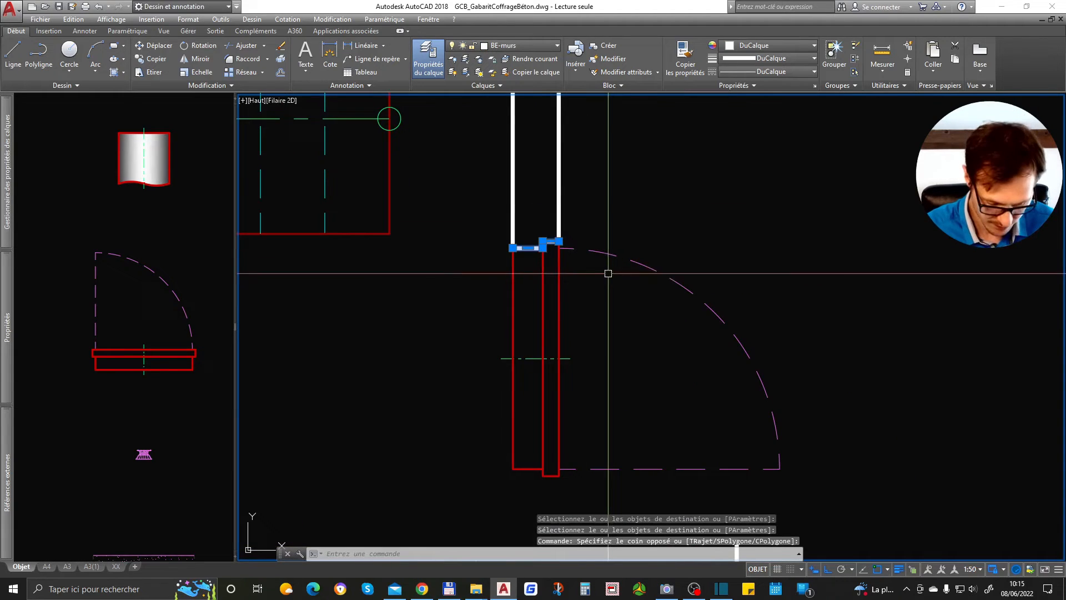
{"action": "key", "text": "Return"}
{"action": "left_click", "coordinate": [558, 358]}
{"action": "left_click", "coordinate": [615, 351]}
{"action": "key", "text": "Return"}
Draw two vertical lines from the ends of the lower rebate to the open corners of the inner wall.
{"action": "scroll", "coordinate": [577, 347], "scroll_direction": "down", "scroll_amount": 5}
{"action": "scroll", "coordinate": [578, 400], "scroll_direction": "up", "scroll_amount": 6}
{"action": "key", "text": "l"}
{"action": "key", "text": "Return"}
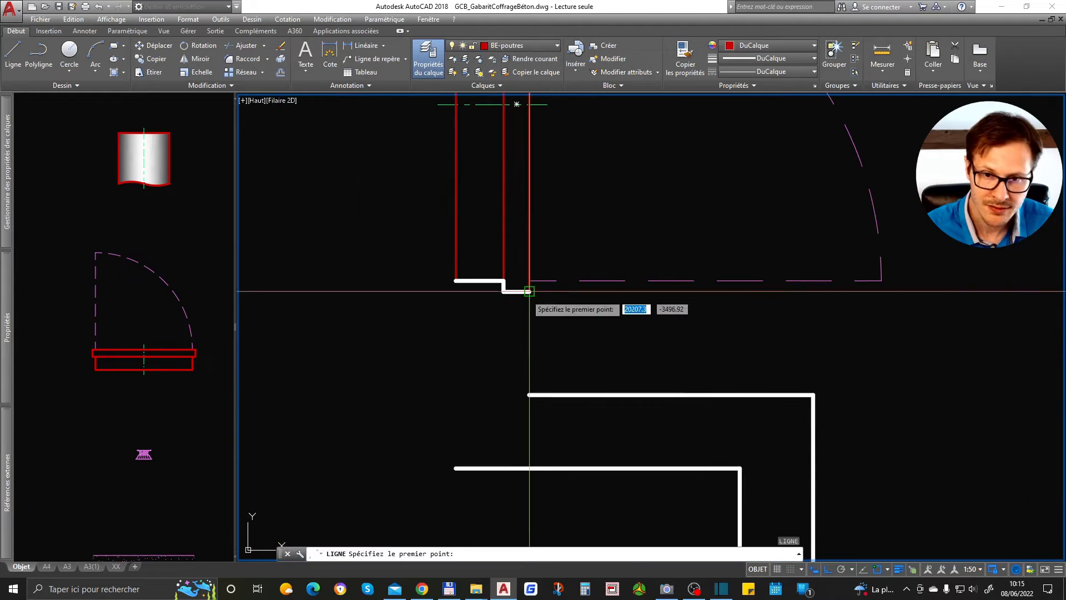
{"action": "left_click", "coordinate": [530, 291]}
{"action": "left_click", "coordinate": [529, 395]}
{"action": "key", "text": "Return"}
{"action": "key", "text": "Return"}
{"action": "left_click", "coordinate": [457, 281]}
{"action": "left_click", "coordinate": [457, 468]}
{"action": "key", "text": "Return"}
Match the two new vertical lines below the door to the properties of the inner wall lines.
{"action": "key", "text": "m"}
{"action": "key", "text": "a"}
{"action": "key", "text": "Return"}
{"action": "left_click", "coordinate": [543, 394]}
{"action": "left_click", "coordinate": [557, 348]}
{"action": "left_click", "coordinate": [352, 369]}
{"action": "key", "text": "Return"}
{"action": "scroll", "coordinate": [389, 372], "scroll_direction": "down", "scroll_amount": 6}
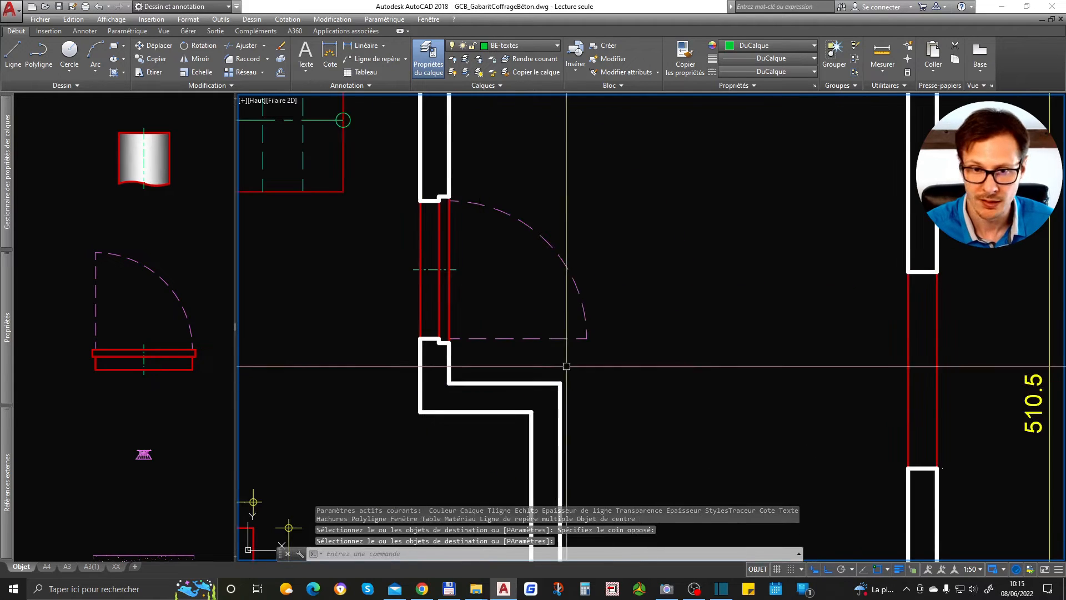
Trim the outer wall's inner face between the inner wall's faces at both its upper and lower junctions.
{"action": "middle_click_drag", "start_coordinate": [470, 358], "coordinate": [682, 354]}
{"action": "scroll", "coordinate": [681, 354], "scroll_direction": "down", "scroll_amount": 5}
{"action": "scroll", "coordinate": [682, 354], "scroll_direction": "up", "scroll_amount": 5}
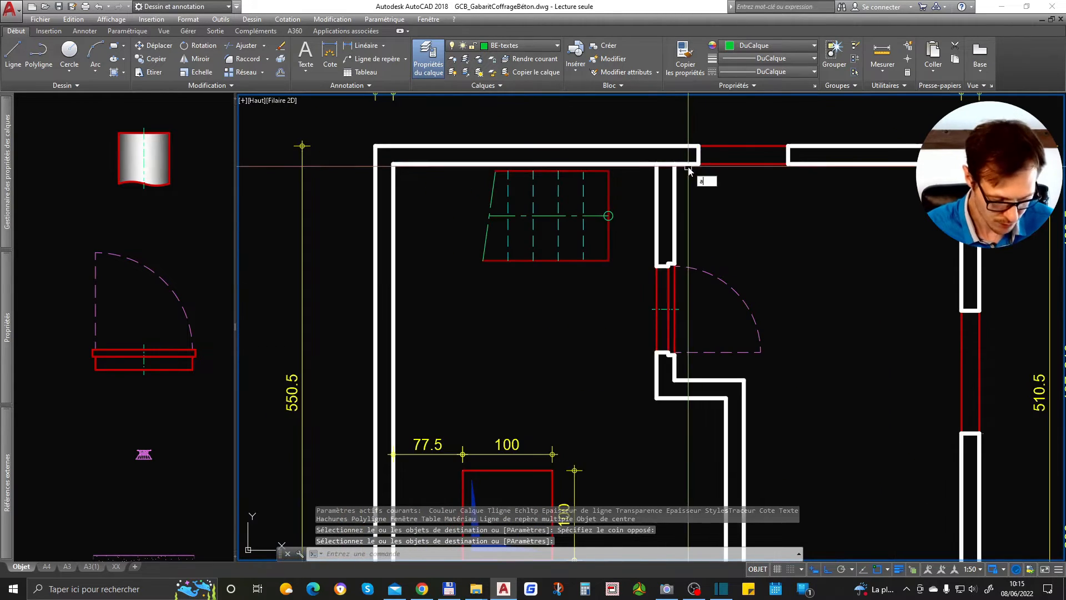
{"action": "type", "text": "aj"}
{"action": "key", "text": "Return"}
{"action": "left_click", "coordinate": [664, 164]}
{"action": "scroll", "coordinate": [665, 164], "scroll_direction": "down", "scroll_amount": 2}
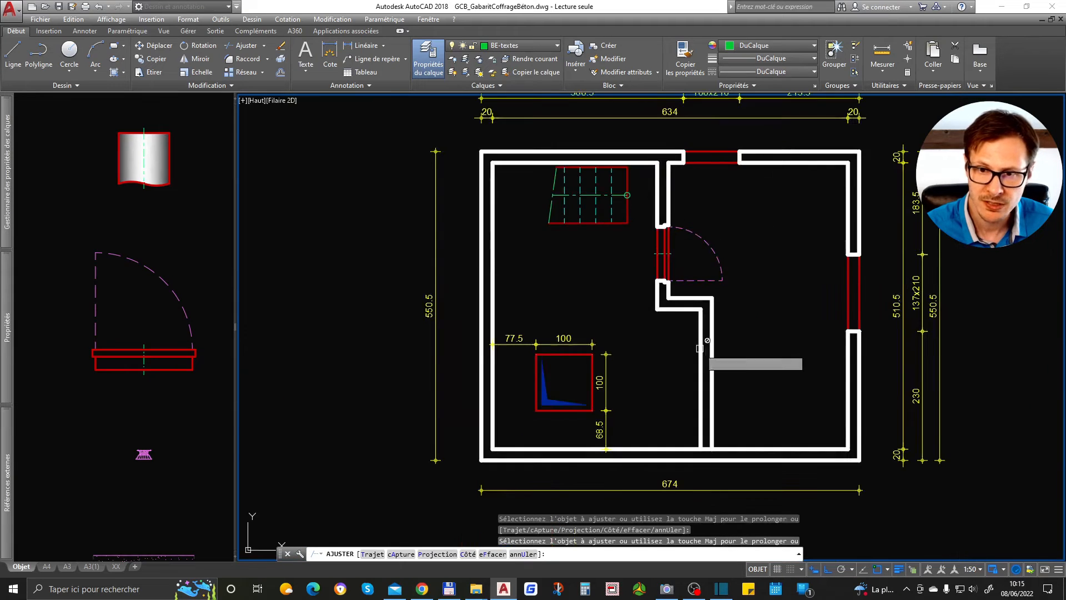
{"action": "scroll", "coordinate": [715, 467], "scroll_direction": "up", "scroll_amount": 4}
{"action": "left_click", "coordinate": [701, 424]}
{"action": "key", "text": "Return"}
{"action": "scroll", "coordinate": [666, 440], "scroll_direction": "down", "scroll_amount": 6}
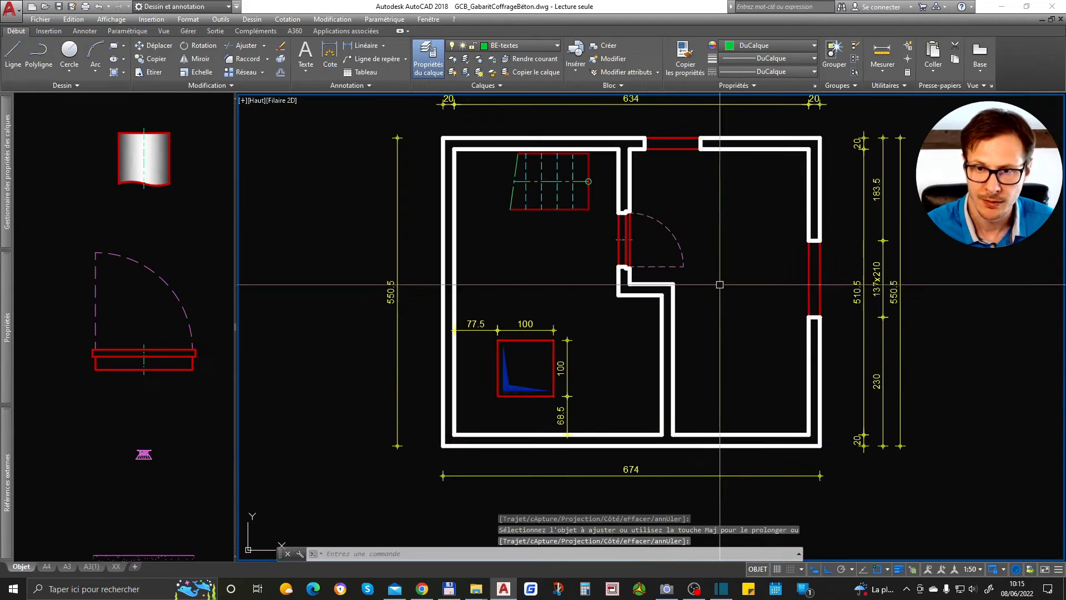
Try flipping the swing of the inner door block to its opposite hinge side and restore it.
{"action": "scroll", "coordinate": [680, 320], "scroll_direction": "up", "scroll_amount": 2}
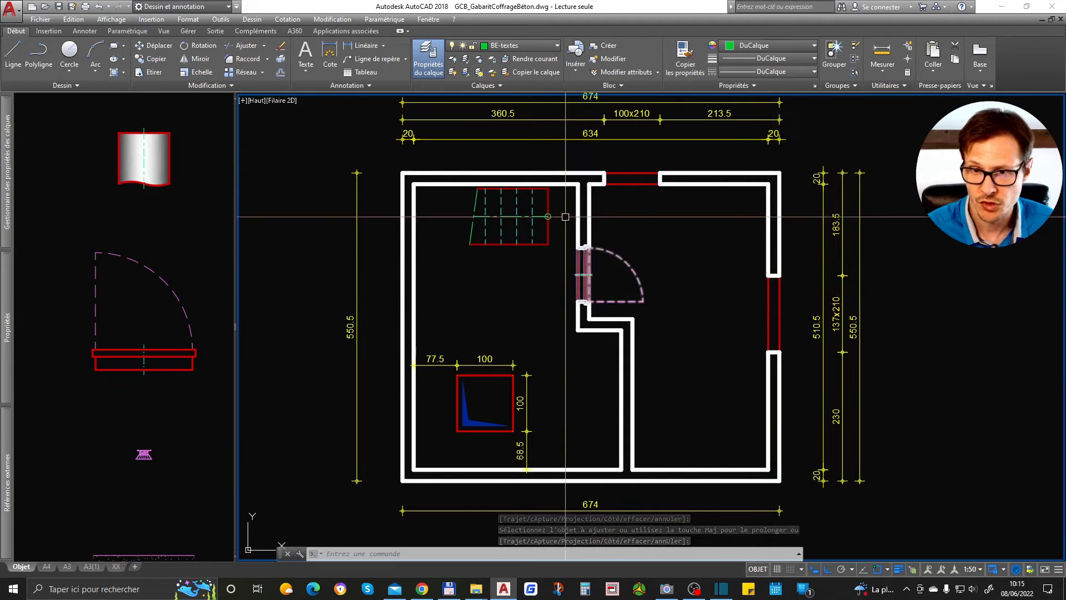
{"action": "left_click", "coordinate": [583, 238]}
{"action": "scroll", "coordinate": [612, 250], "scroll_direction": "up", "scroll_amount": 2}
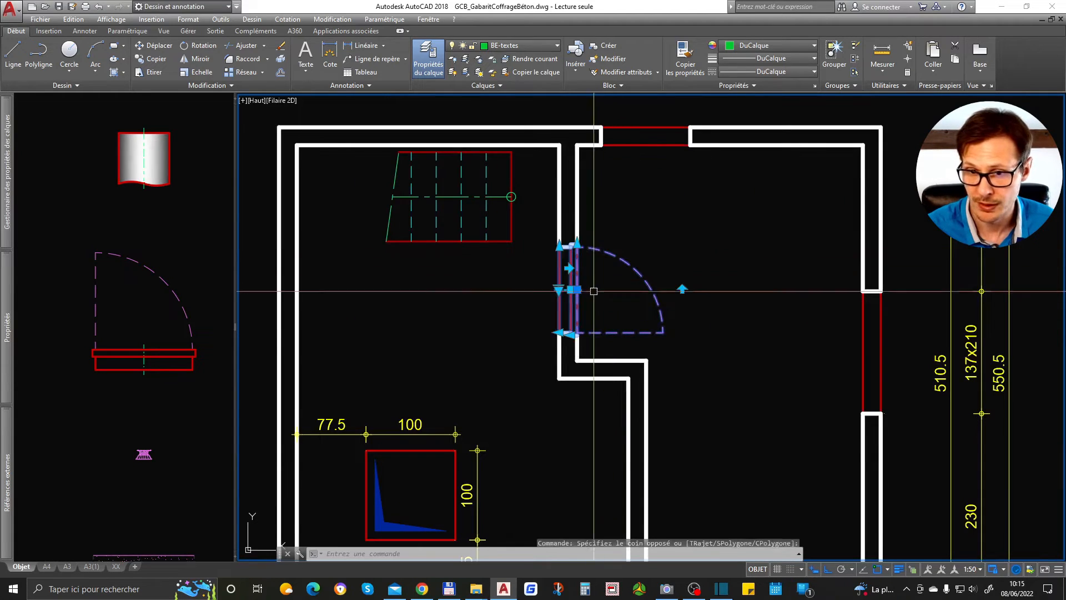
{"action": "key", "text": "Escape"}
{"action": "key", "text": "ctrl+z"}
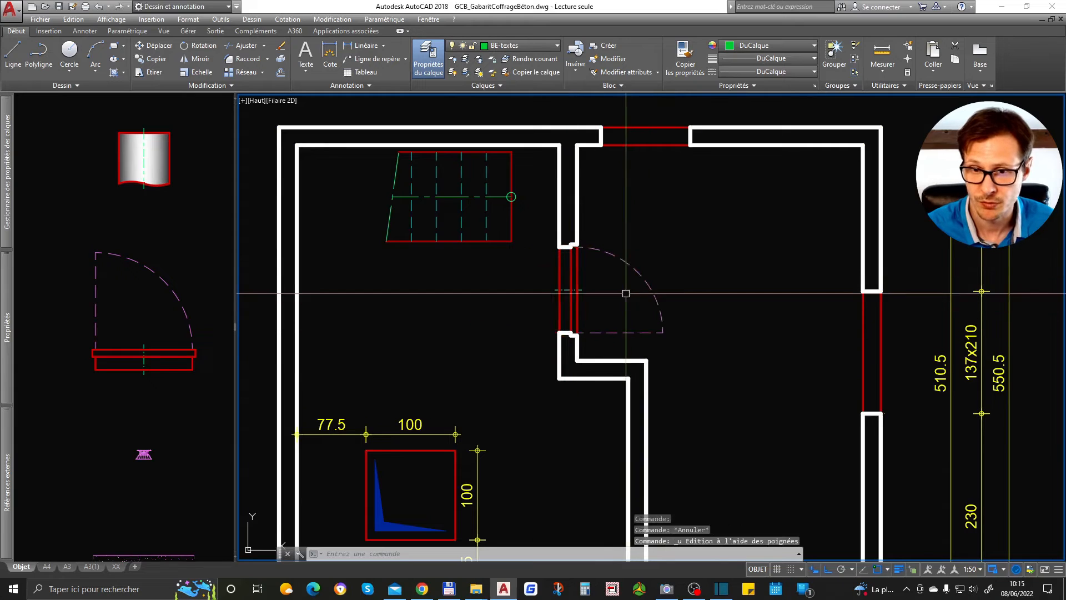
{"action": "left_click", "coordinate": [682, 289]}
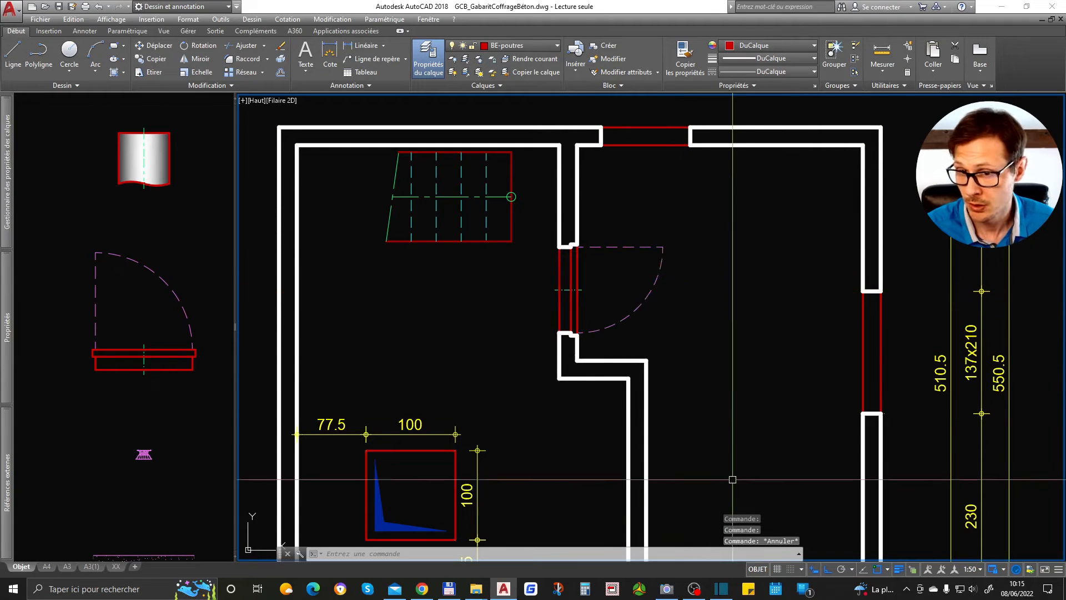
{"action": "key", "text": "Escape"}
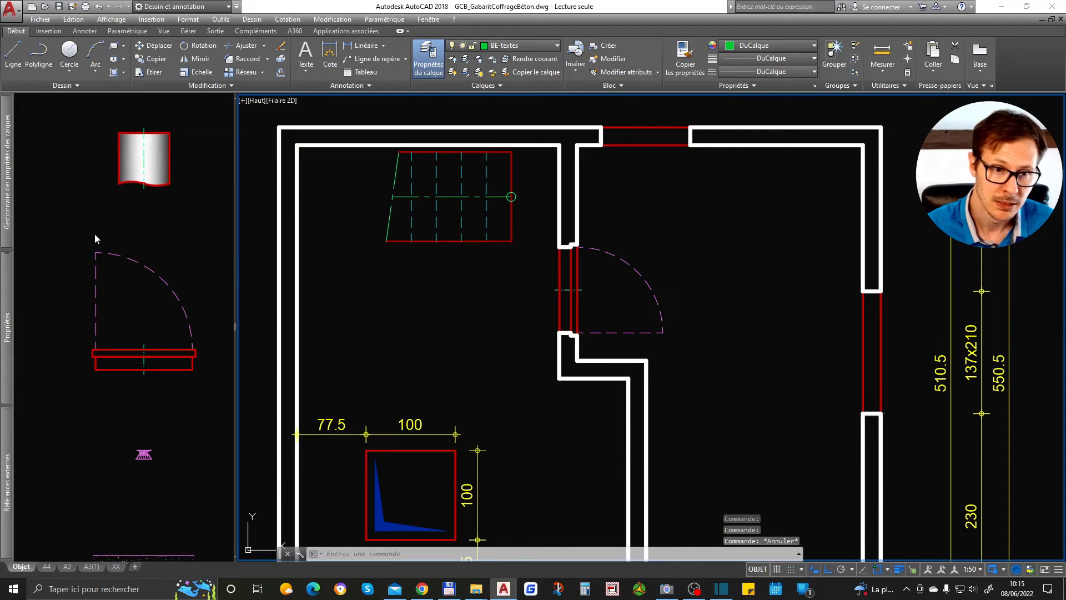
Examine the dynamic blocks in the Éléments library and the plan around the inner wall and its door.
{"action": "left_click", "coordinate": [166, 281]}
{"action": "scroll", "coordinate": [173, 304], "scroll_direction": "down", "scroll_amount": 4}
{"action": "scroll", "coordinate": [173, 305], "scroll_direction": "down", "scroll_amount": 4}
{"action": "scroll", "coordinate": [179, 460], "scroll_direction": "up", "scroll_amount": 4}
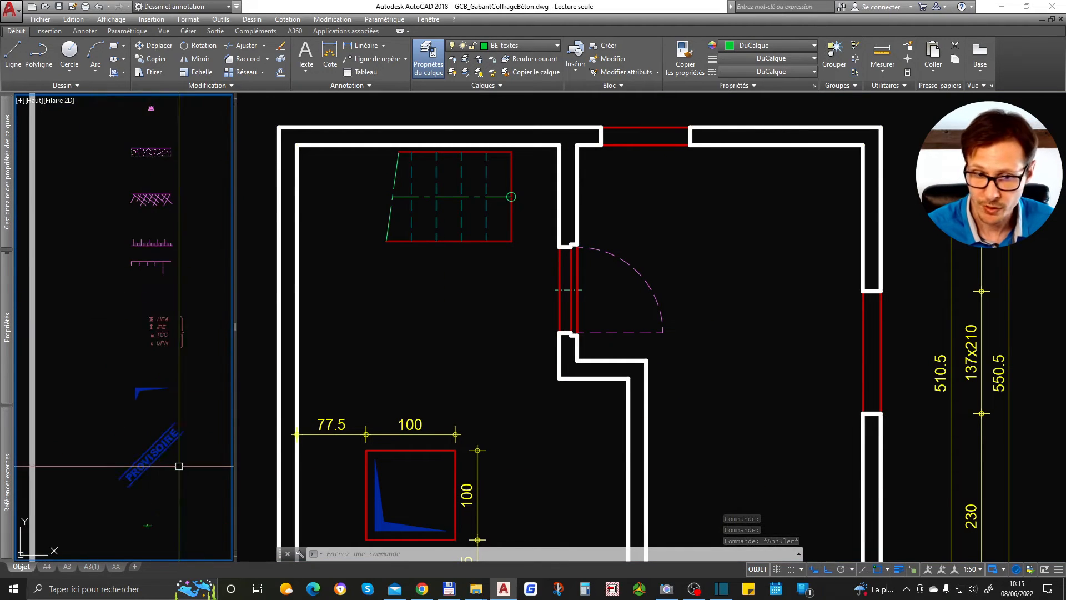
{"action": "mouse_move", "coordinate": [159, 394]}
{"action": "middle_mouse_down"}
{"action": "mouse_move", "coordinate": [171, 231]}
{"action": "mouse_move", "coordinate": [172, 519]}
{"action": "middle_mouse_up"}
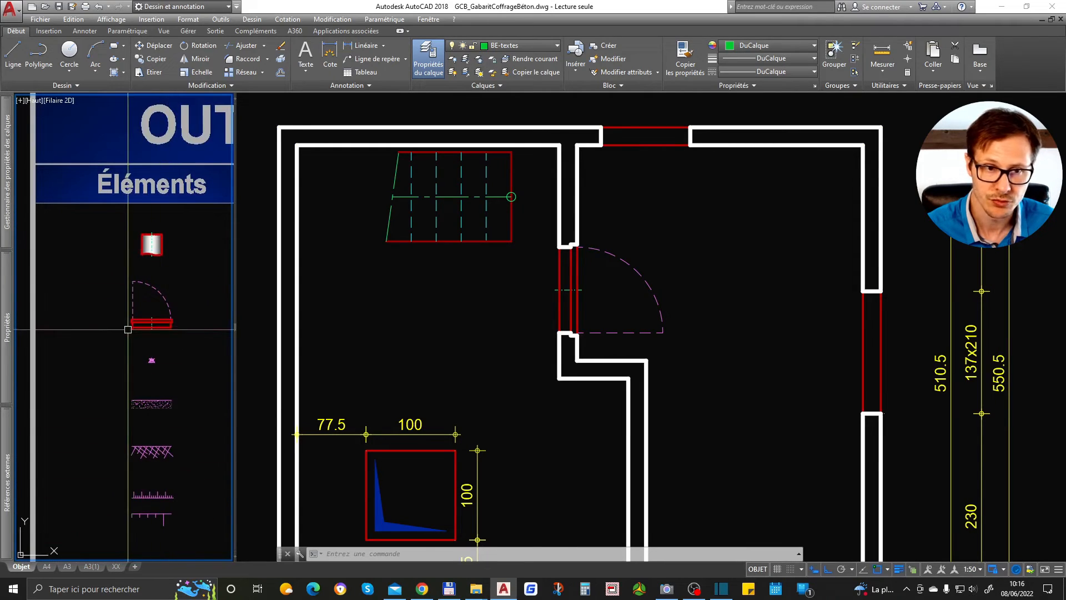
{"action": "left_click", "coordinate": [504, 352]}
{"action": "scroll", "coordinate": [579, 224], "scroll_direction": "down", "scroll_amount": 2}
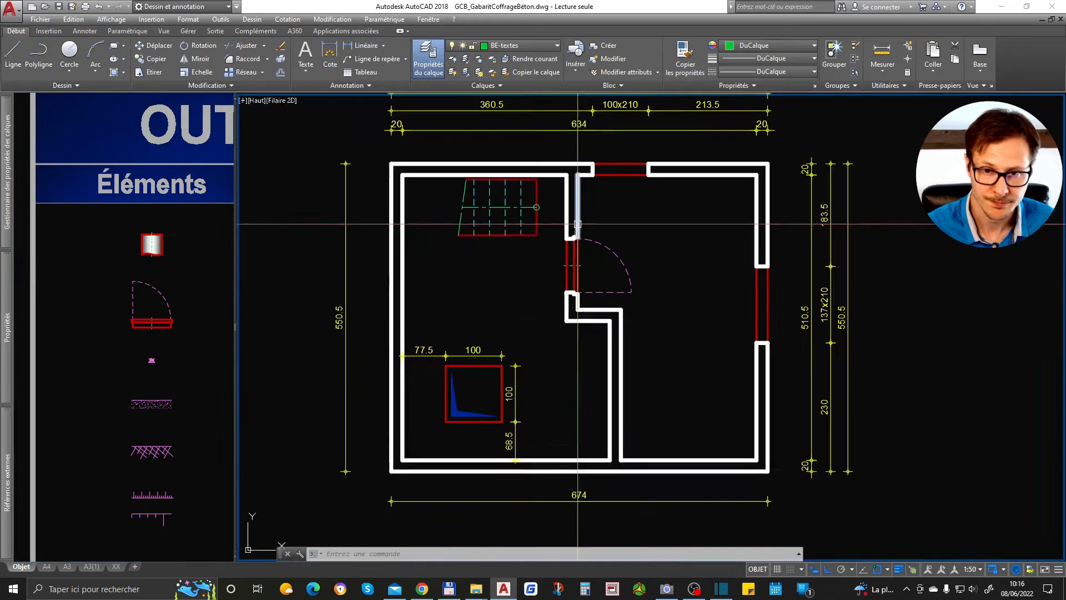
{"action": "scroll", "coordinate": [710, 334], "scroll_direction": "up", "scroll_amount": 2}
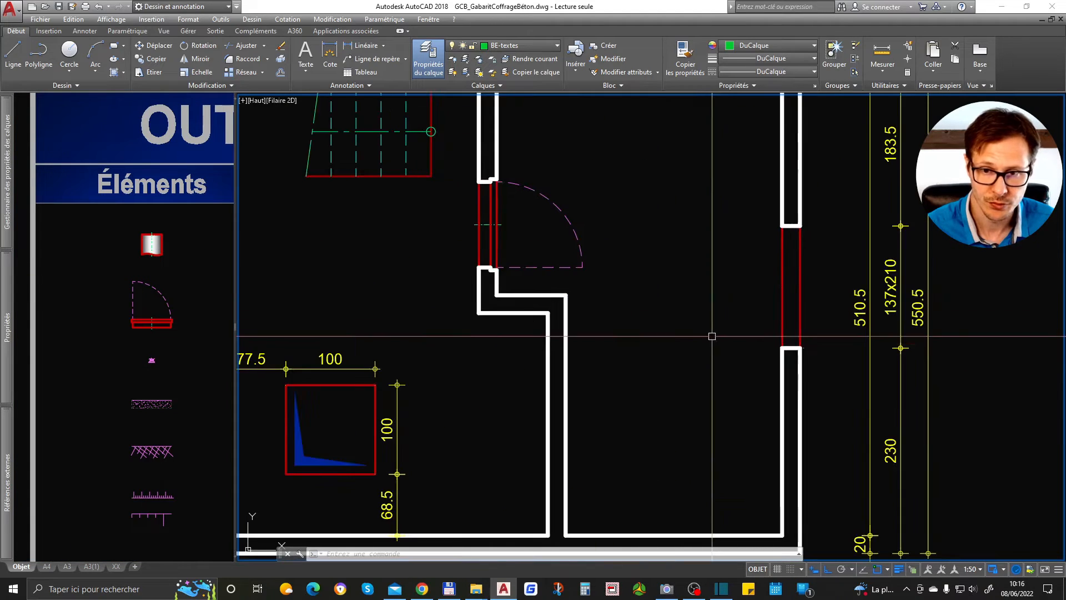
{"action": "scroll", "coordinate": [685, 254], "scroll_direction": "down", "scroll_amount": 2}
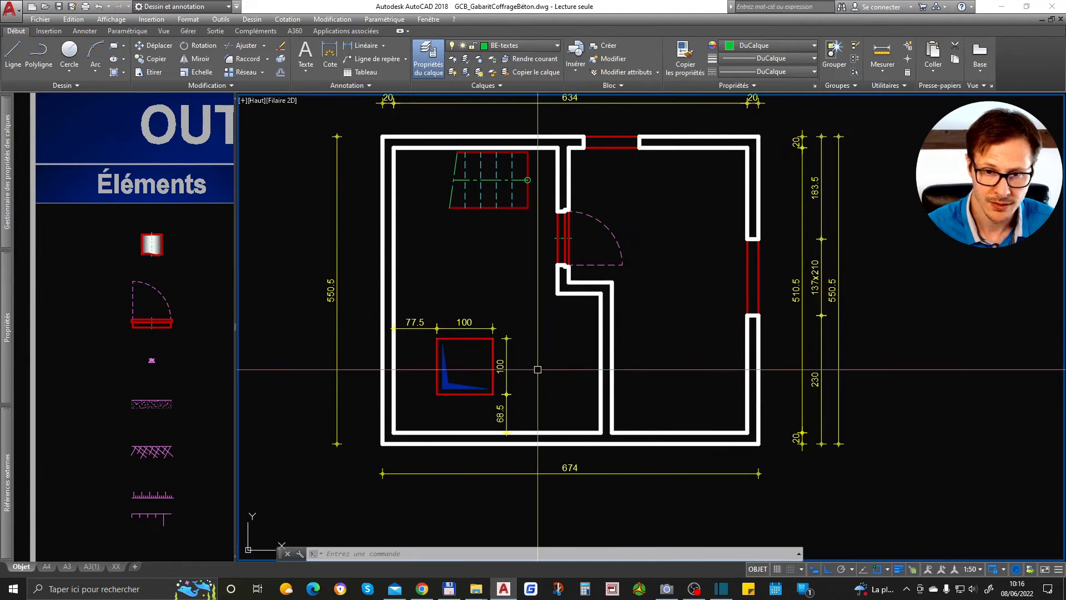
Draw a circle of radius 15 as a column in the lower part of the right-hand room.
{"action": "scroll", "coordinate": [537, 368], "scroll_direction": "up", "scroll_amount": 2}
{"action": "type", "text": "c"}
{"action": "key", "text": "Return"}
{"action": "scroll", "coordinate": [479, 333], "scroll_direction": "down", "scroll_amount": 2}
{"action": "scroll", "coordinate": [640, 337], "scroll_direction": "up", "scroll_amount": 2}
{"action": "left_click", "coordinate": [649, 345]}
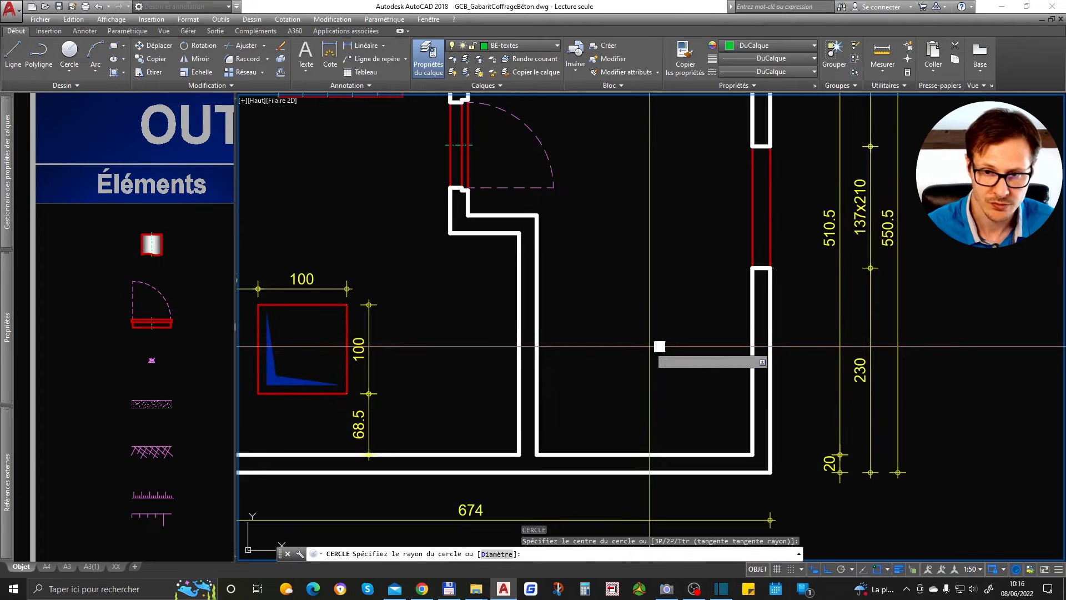
{"action": "type", "text": "15"}
{"action": "key", "text": "Return"}
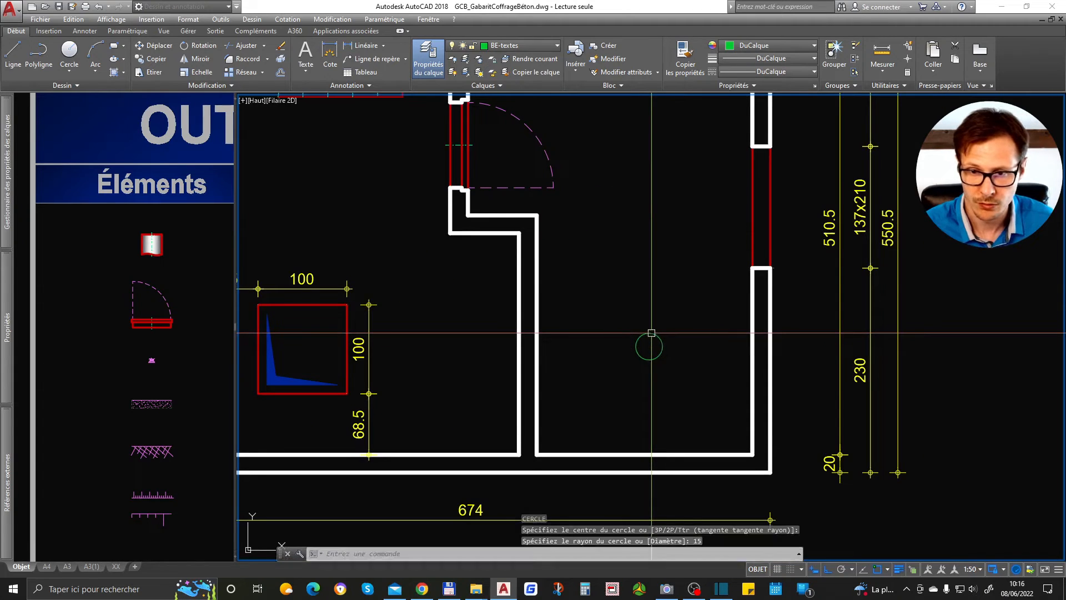
{"action": "scroll", "coordinate": [669, 336], "scroll_direction": "up", "scroll_amount": 2}
{"action": "left_click", "coordinate": [672, 339]}
{"action": "left_click", "coordinate": [659, 351]}
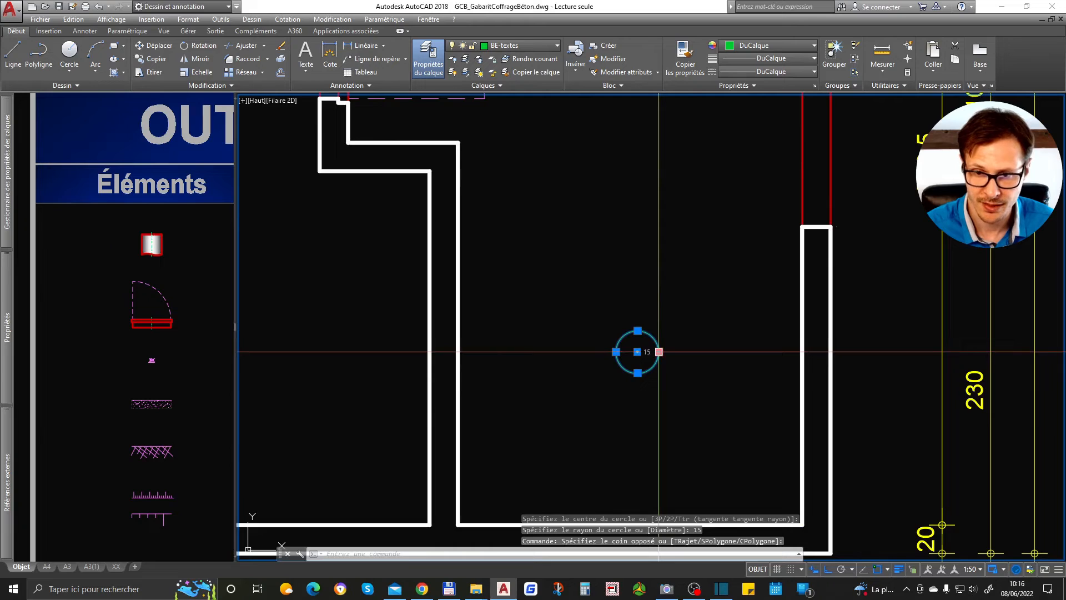
{"action": "key", "text": "Escape"}
Match the column circle to the properties of the outer wall lines.
{"action": "scroll", "coordinate": [692, 315], "scroll_direction": "down", "scroll_amount": 2}
{"action": "type", "text": "ma"}
{"action": "key", "text": "Return"}
{"action": "left_click", "coordinate": [735, 318]}
{"action": "left_click", "coordinate": [689, 312]}
{"action": "left_click", "coordinate": [673, 340]}
{"action": "key", "text": "Return"}
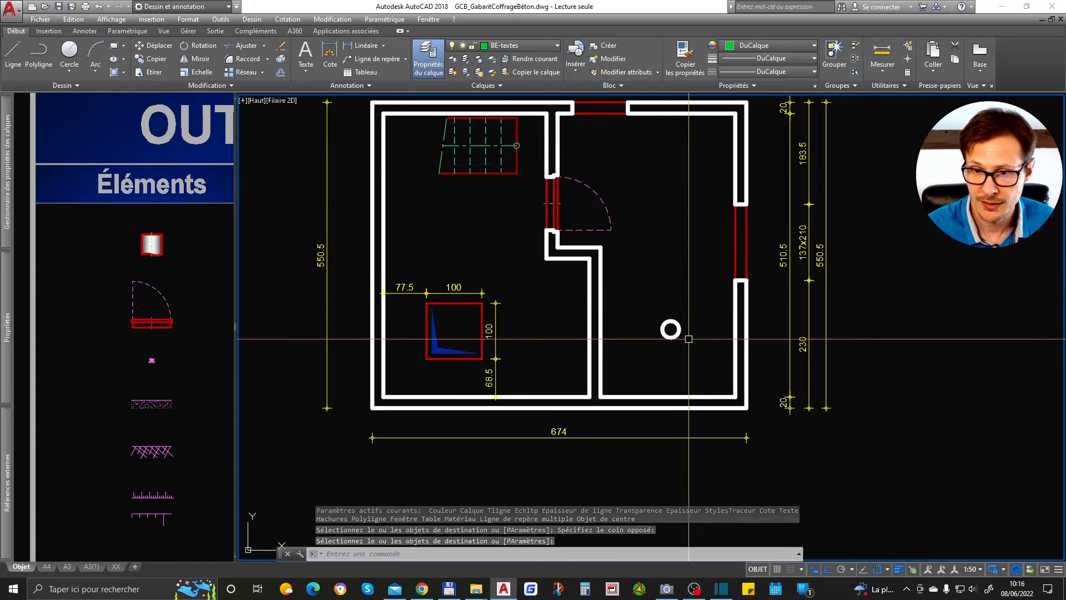
{"action": "scroll", "coordinate": [684, 333], "scroll_direction": "up", "scroll_amount": 2}
{"action": "scroll", "coordinate": [659, 376], "scroll_direction": "down", "scroll_amount": 4}
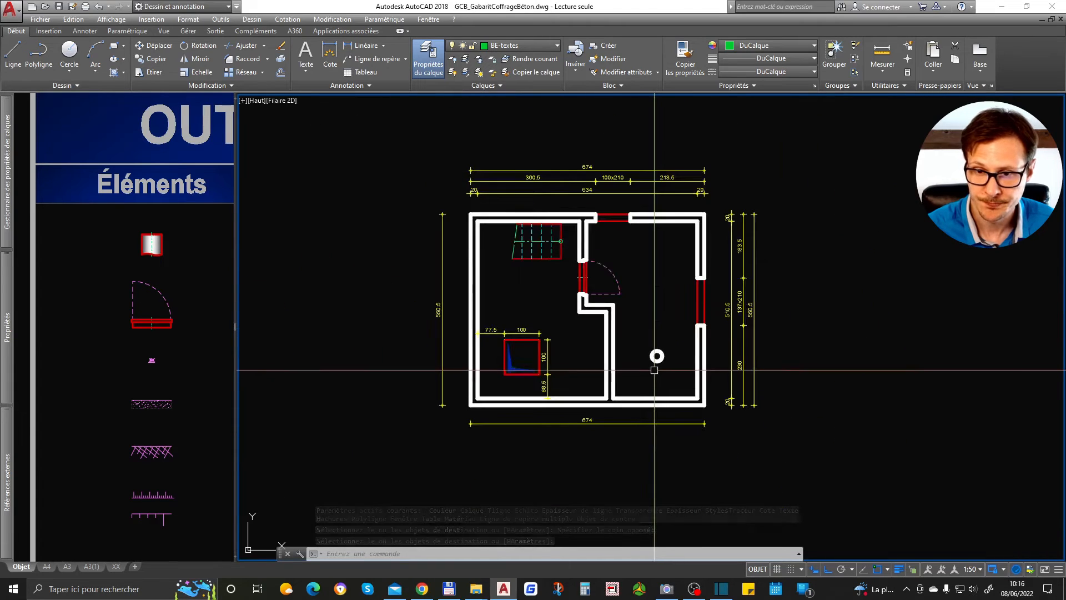
{"action": "left_click", "coordinate": [658, 360]}
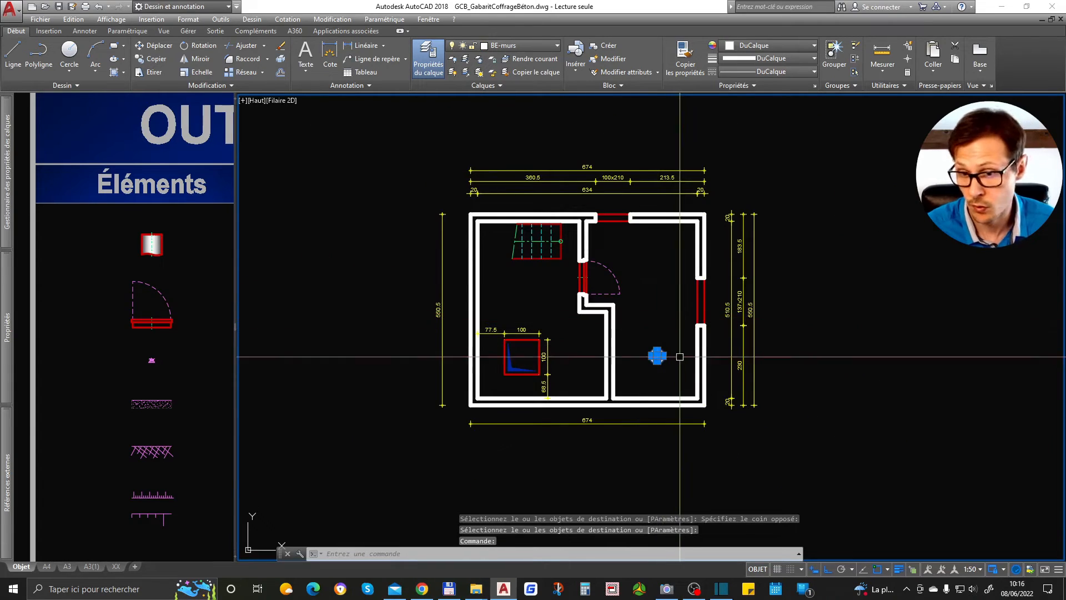
{"action": "key", "text": "Escape"}
{"action": "left_click", "coordinate": [183, 284]}
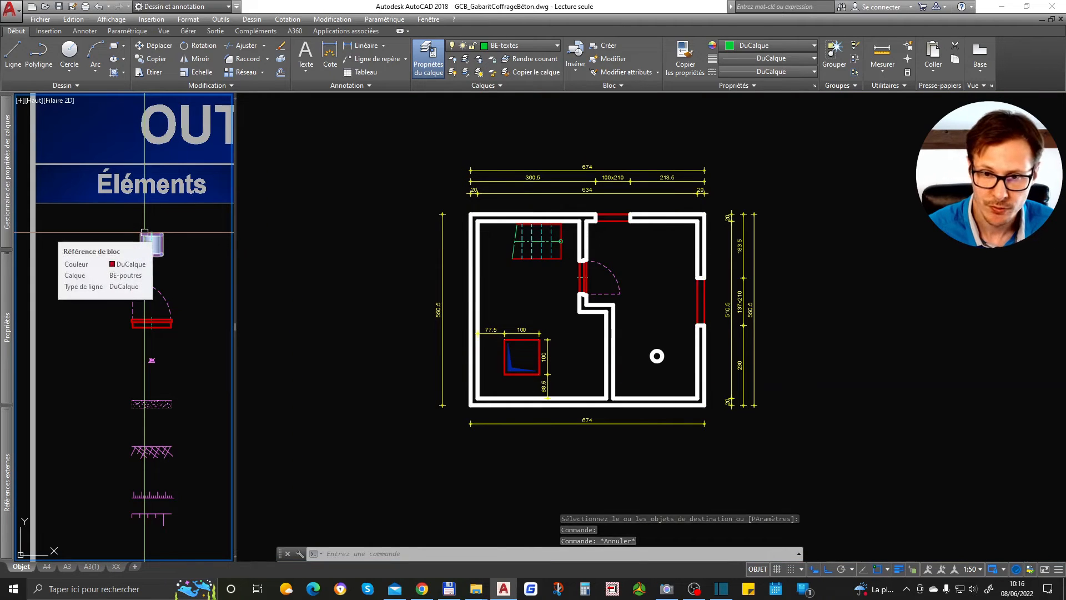
{"action": "left_click", "coordinate": [453, 412]}
{"action": "middle_click_drag", "start_coordinate": [561, 415], "coordinate": [426, 362]}
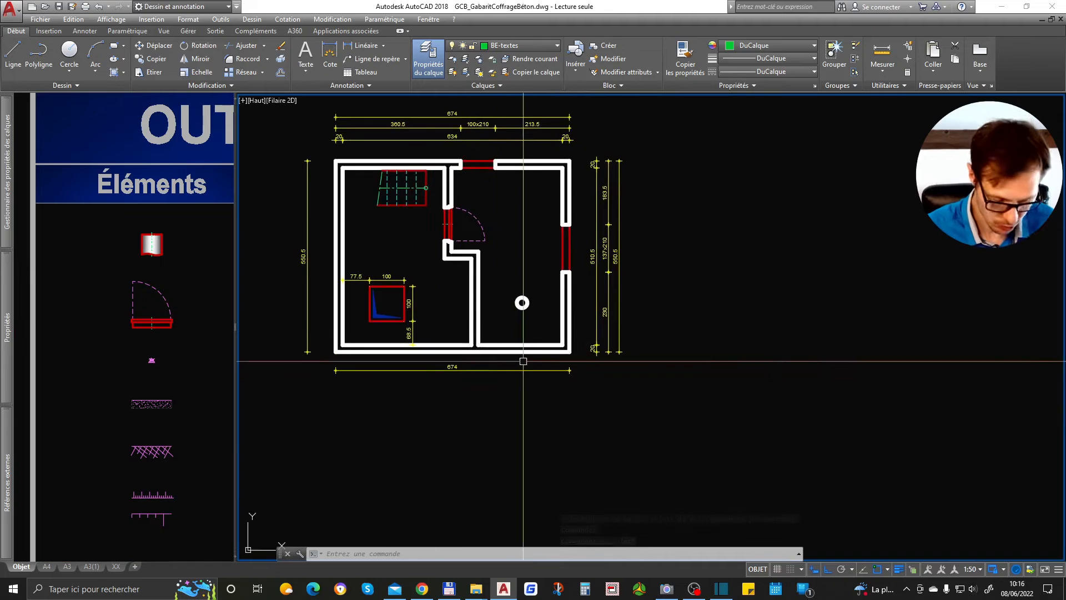
{"action": "type", "text": "l"}
{"action": "key", "text": "Return"}
{"action": "left_click", "coordinate": [755, 344]}
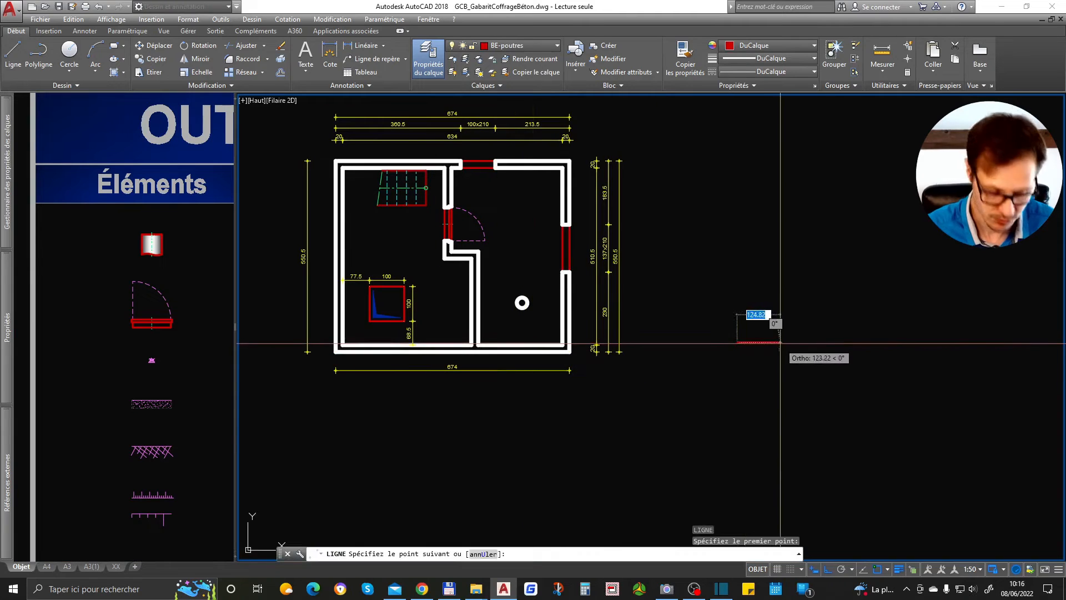
{"action": "key", "text": "Escape"}
Draw a short horizontal multiline at scale 20 in the empty area to the right of the plan.
{"action": "type", "text": "ml"}
{"action": "left_click", "coordinate": [729, 326]}
{"action": "left_click", "coordinate": [809, 326]}
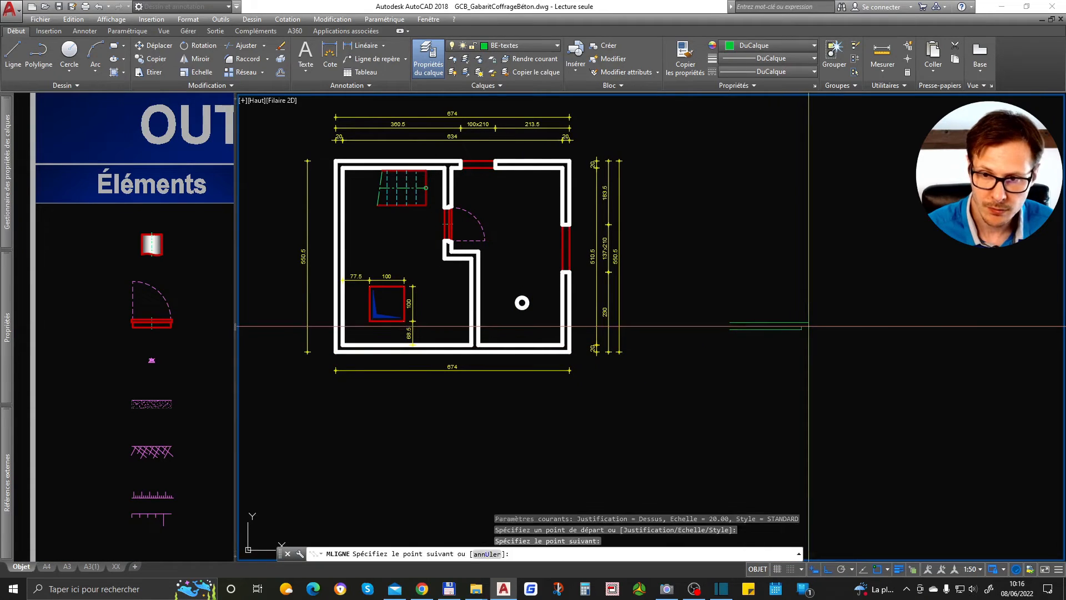
{"action": "key", "text": "space"}
Copy the horizontal multiline 270 straight up.
{"action": "left_click", "coordinate": [805, 298]}
{"action": "left_click", "coordinate": [785, 350]}
{"action": "type", "text": "co"}
{"action": "left_click", "coordinate": [820, 291]}
{"action": "type", "text": "270"}
{"action": "key", "text": "Return"}
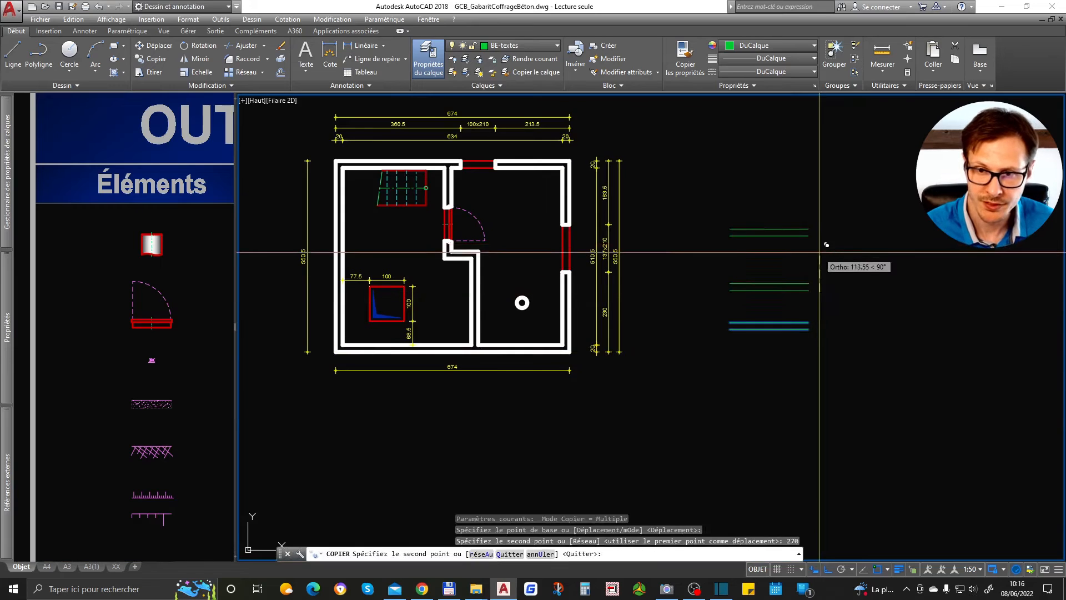
{"action": "key", "text": "space"}
Match both horizontal multilines to the properties of the column circle and explode them.
{"action": "key", "text": "ctrl+m"}
{"action": "left_click", "coordinate": [527, 303]}
{"action": "left_click", "coordinate": [804, 163]}
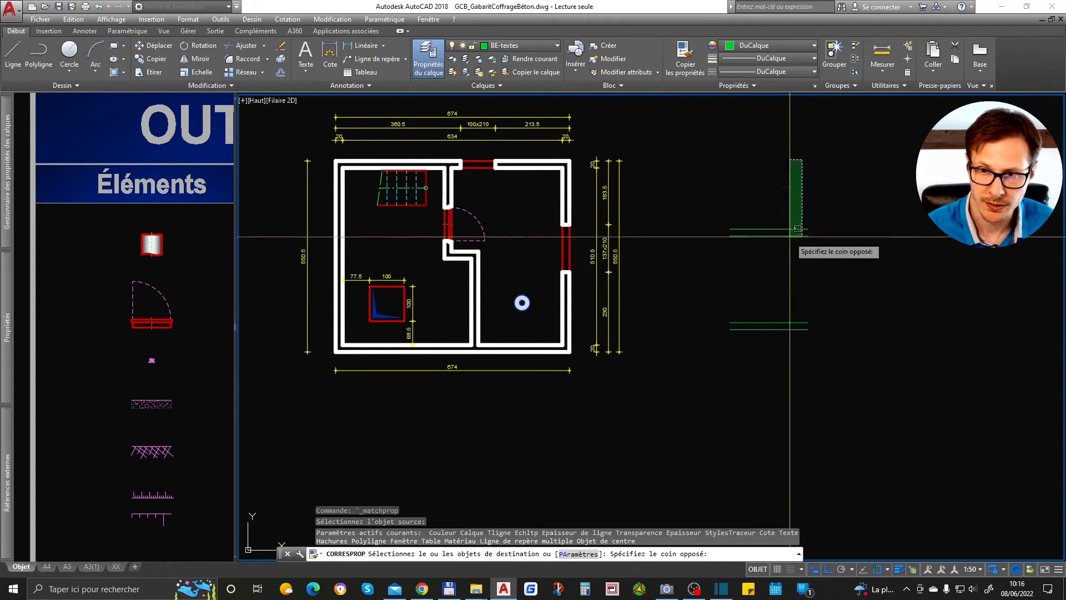
{"action": "left_click", "coordinate": [780, 344]}
{"action": "key", "text": "space"}
{"action": "left_click", "coordinate": [793, 207]}
{"action": "left_click", "coordinate": [717, 386]}
{"action": "type", "text": "de"}
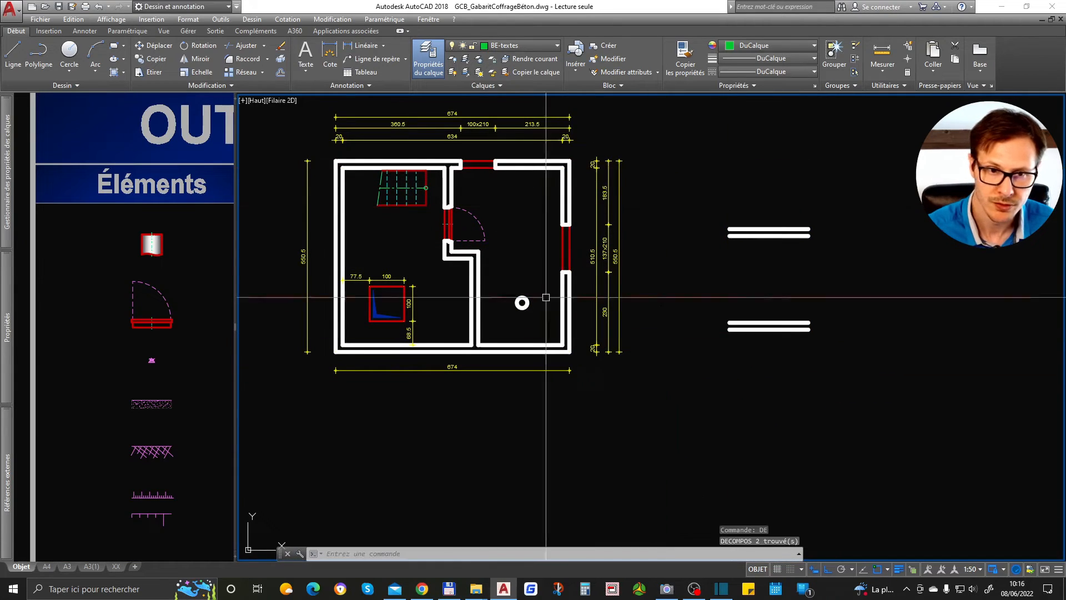
Copy the column block from the element library to the middle of the upper slab's underside in the elevation.
{"action": "left_click", "coordinate": [133, 248]}
{"action": "type", "text": "cp"}
{"action": "key", "text": "space"}
{"action": "left_click", "coordinate": [152, 234]}
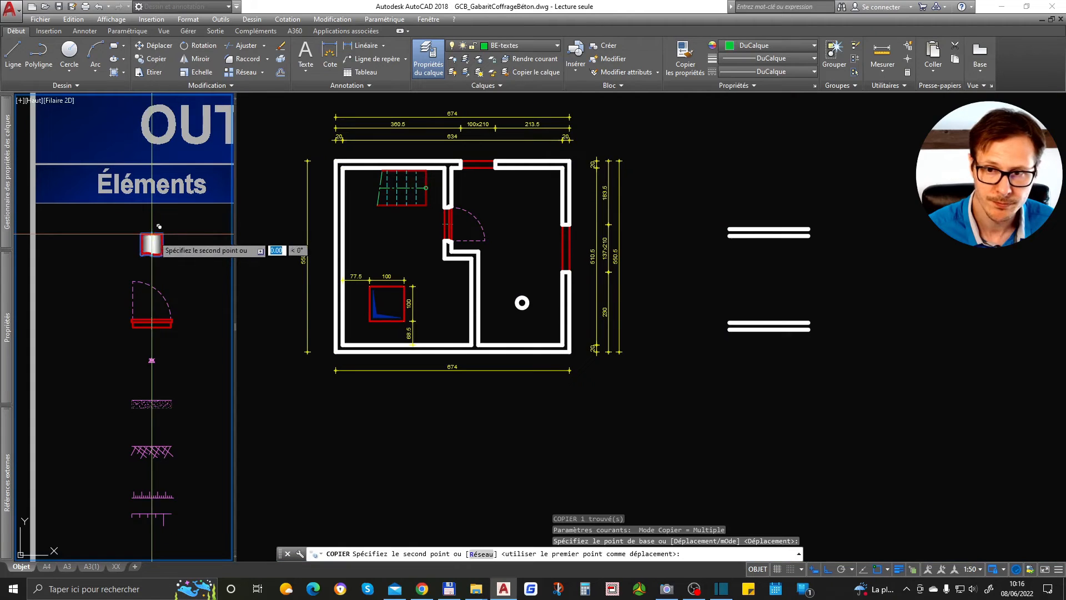
{"action": "left_click", "coordinate": [744, 255]}
{"action": "left_click", "coordinate": [769, 228]}
{"action": "key", "text": "space"}
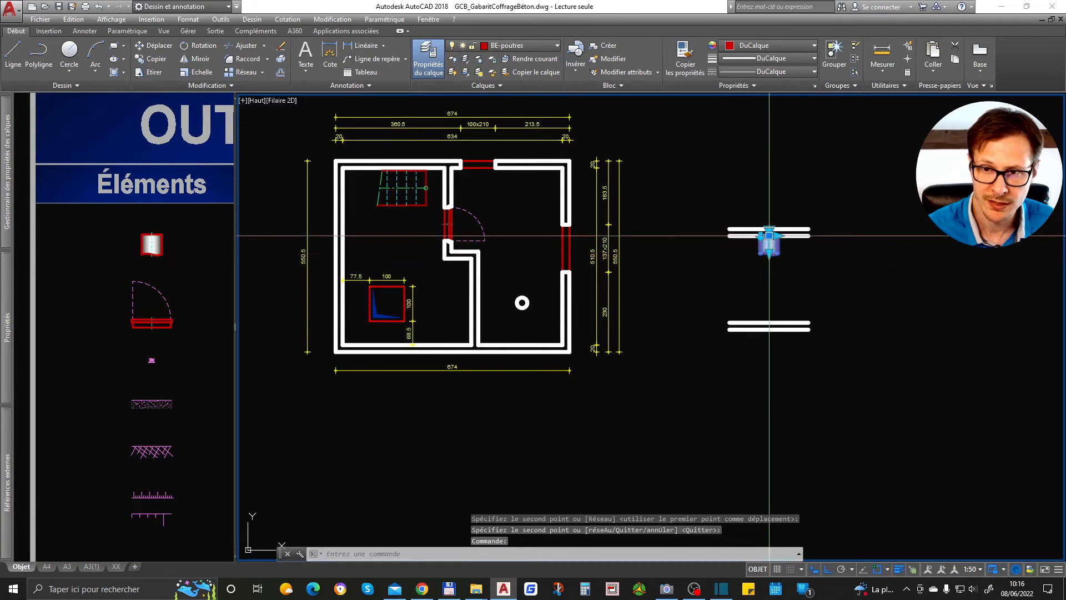
Stretch the column down to the lower slab's upper line and set its width to 30.
{"action": "left_click", "coordinate": [810, 249]}
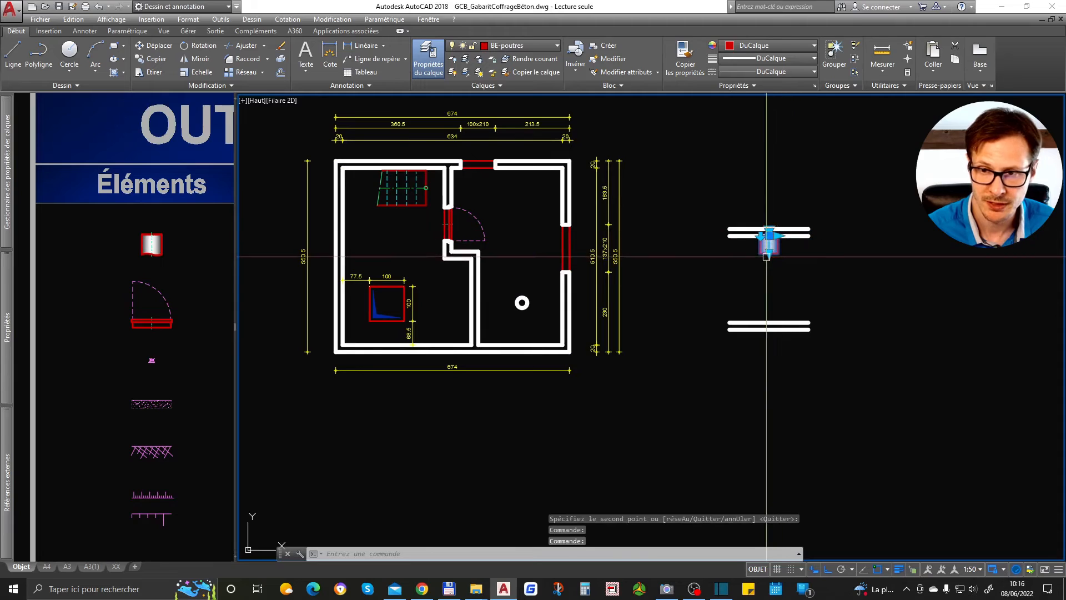
{"action": "left_click", "coordinate": [770, 255]}
{"action": "left_click", "coordinate": [769, 323]}
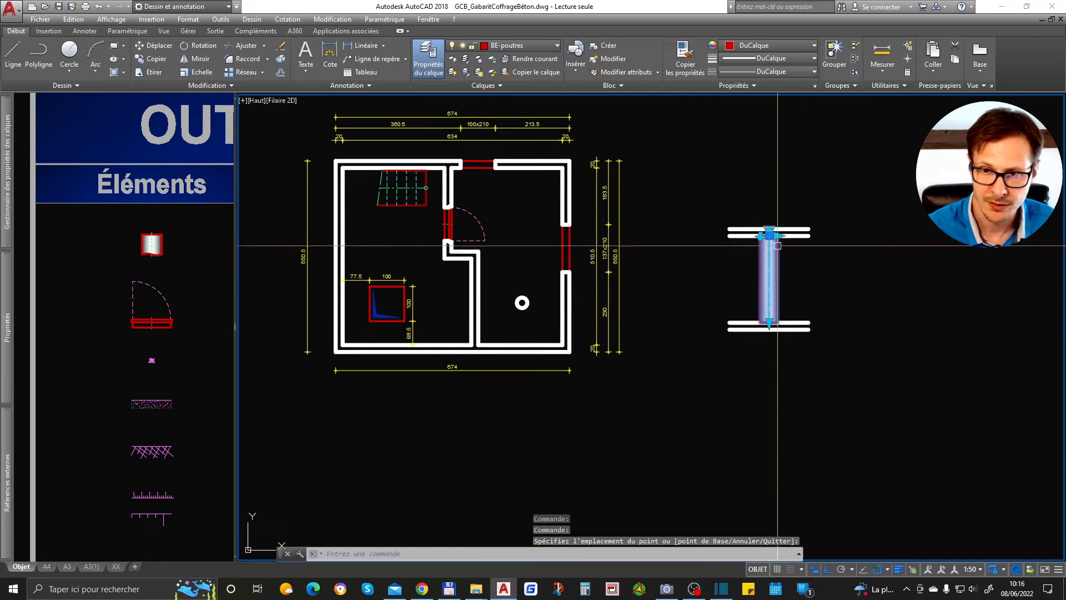
{"action": "left_click", "coordinate": [778, 236]}
{"action": "type", "text": "30"}
{"action": "key", "text": "Return"}
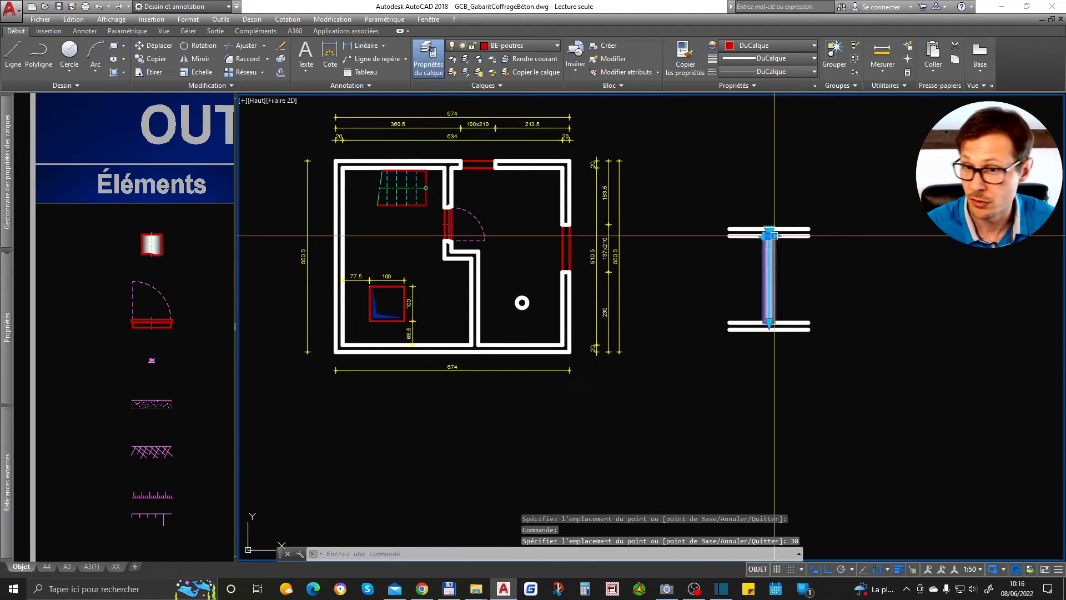
Send the column between the two slabs behind the slab lines.
{"action": "scroll", "coordinate": [785, 218], "scroll_direction": "up", "scroll_amount": 3}
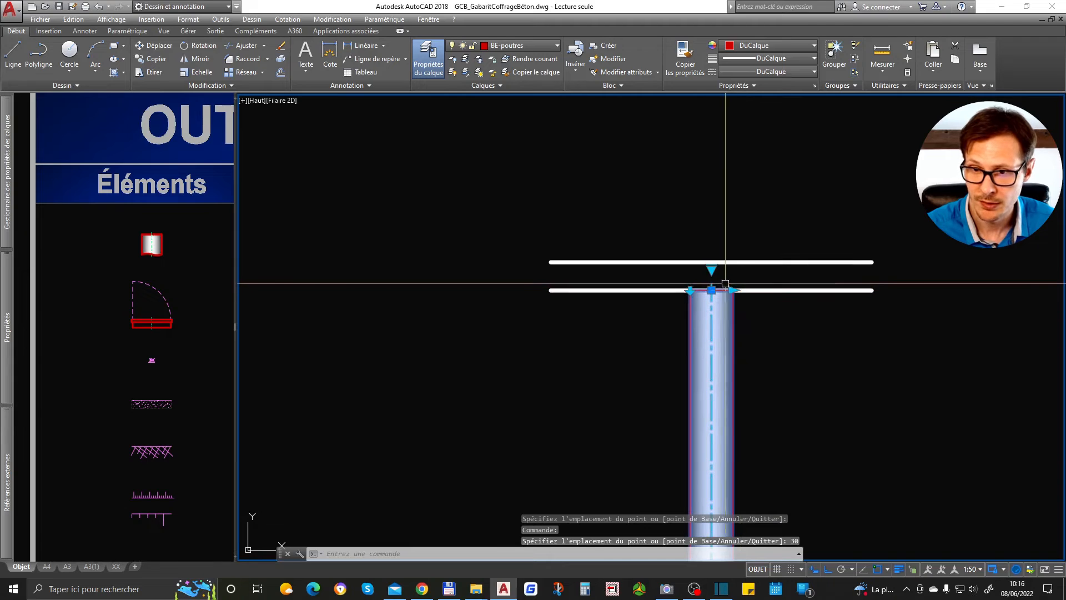
{"action": "scroll", "coordinate": [686, 277], "scroll_direction": "down", "scroll_amount": 4}
{"action": "key", "text": "Escape"}
{"action": "left_click", "coordinate": [741, 318]}
{"action": "left_click", "coordinate": [669, 358]}
{"action": "key", "text": "Escape"}
{"action": "left_click", "coordinate": [736, 321]}
{"action": "left_click", "coordinate": [676, 354]}
{"action": "key", "text": "F1"}
{"action": "key", "text": "Return"}
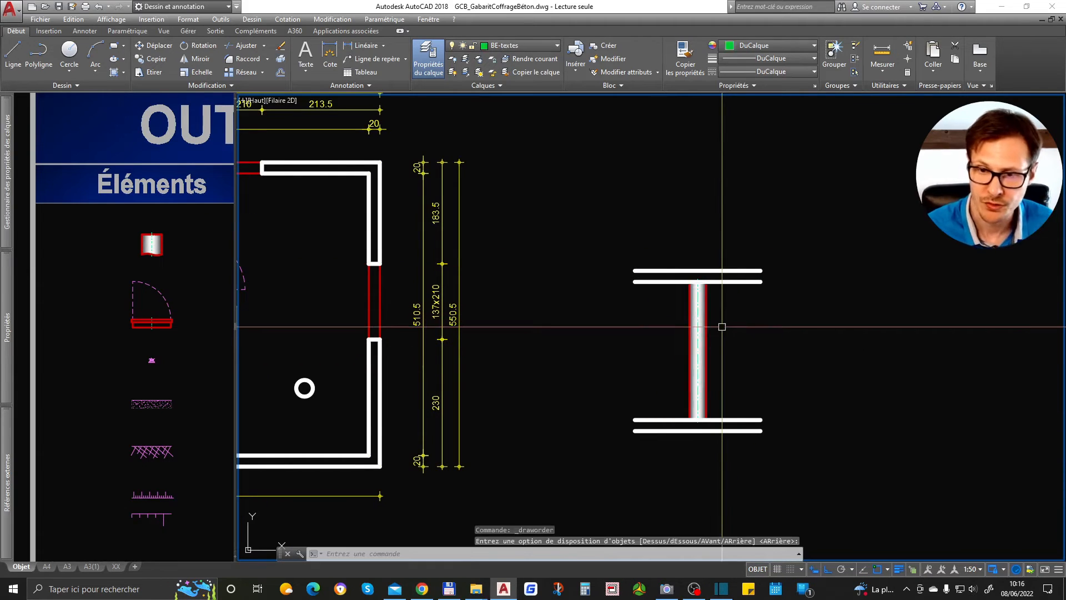
Copy the column to the upper face of the upper slab and flip the copy so it extends upward.
{"action": "middle_click_drag", "start_coordinate": [611, 400], "coordinate": [717, 373]}
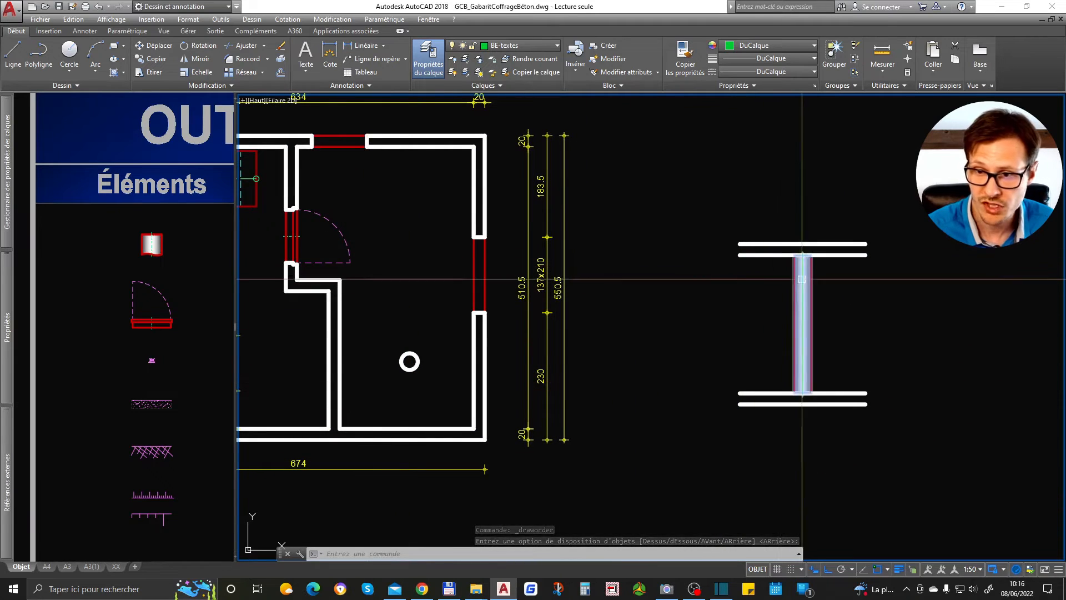
{"action": "left_click", "coordinate": [800, 332]}
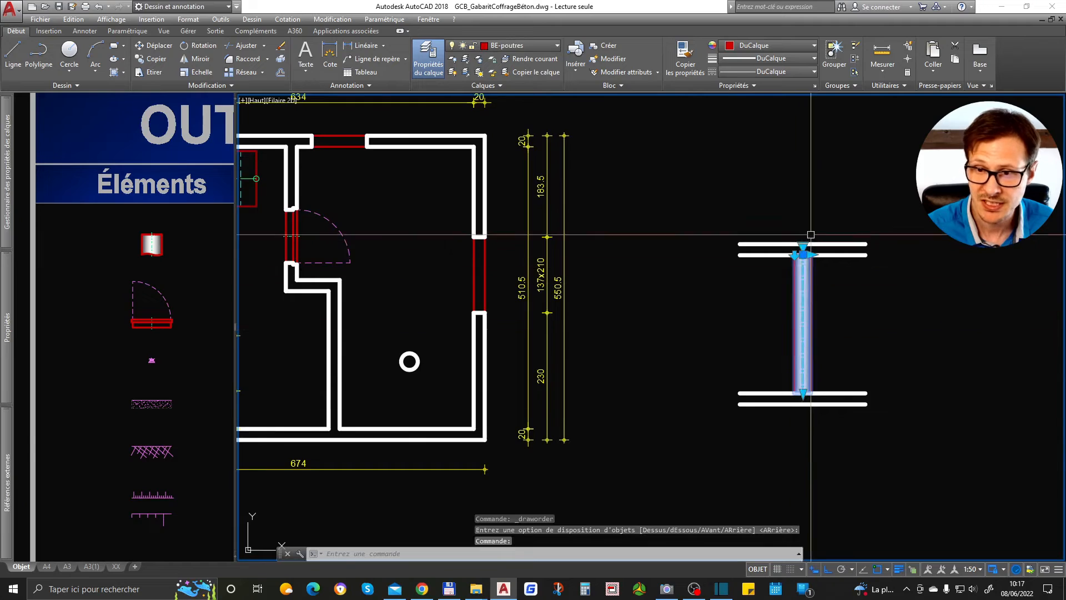
{"action": "scroll", "coordinate": [809, 240], "scroll_direction": "up", "scroll_amount": 4}
{"action": "type", "text": "cp"}
{"action": "key", "text": "Return"}
{"action": "left_click", "coordinate": [788, 293]}
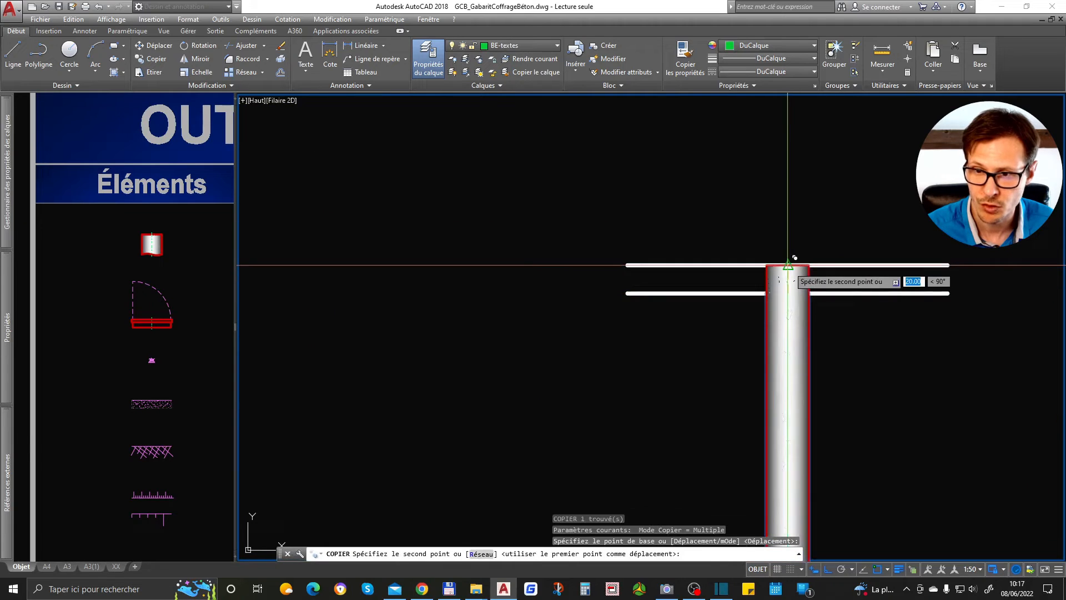
{"action": "left_click", "coordinate": [788, 265]}
{"action": "key", "text": "Return"}
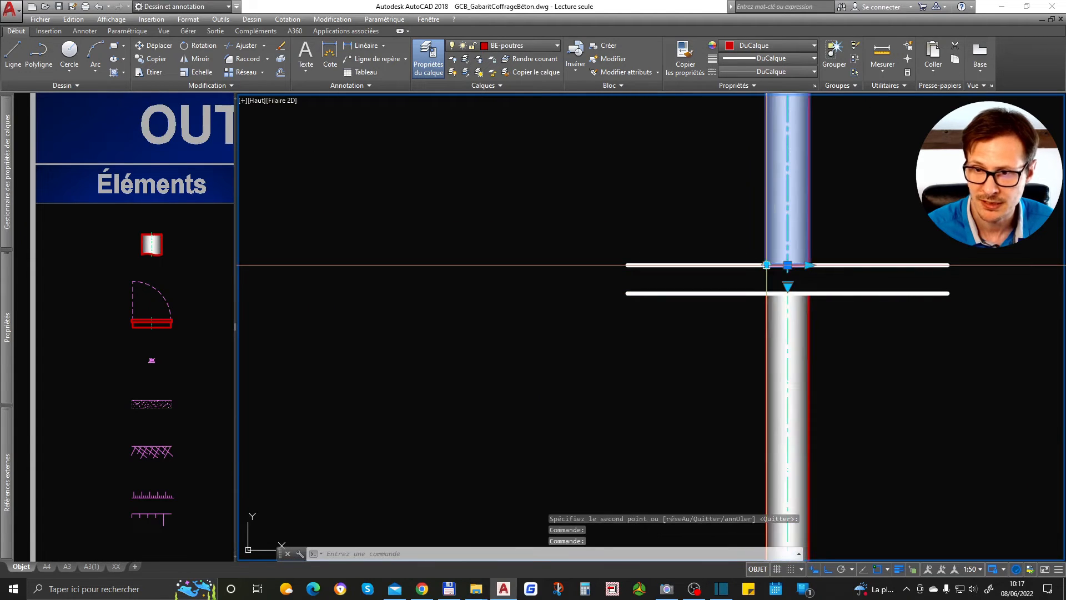
Switch the upper column to the Poteau coupé state and shorten it to a stub above the upper slab.
{"action": "scroll", "coordinate": [788, 265], "scroll_direction": "down", "scroll_amount": 4}
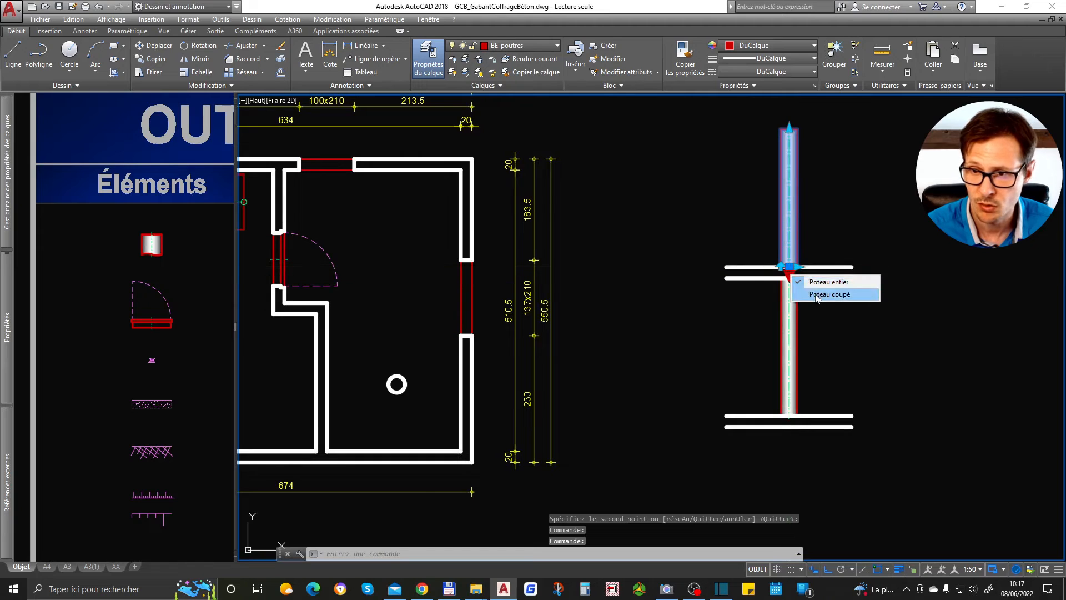
{"action": "left_click", "coordinate": [816, 295]}
{"action": "left_click", "coordinate": [789, 129]}
{"action": "left_click", "coordinate": [790, 228]}
{"action": "key", "text": "Escape"}
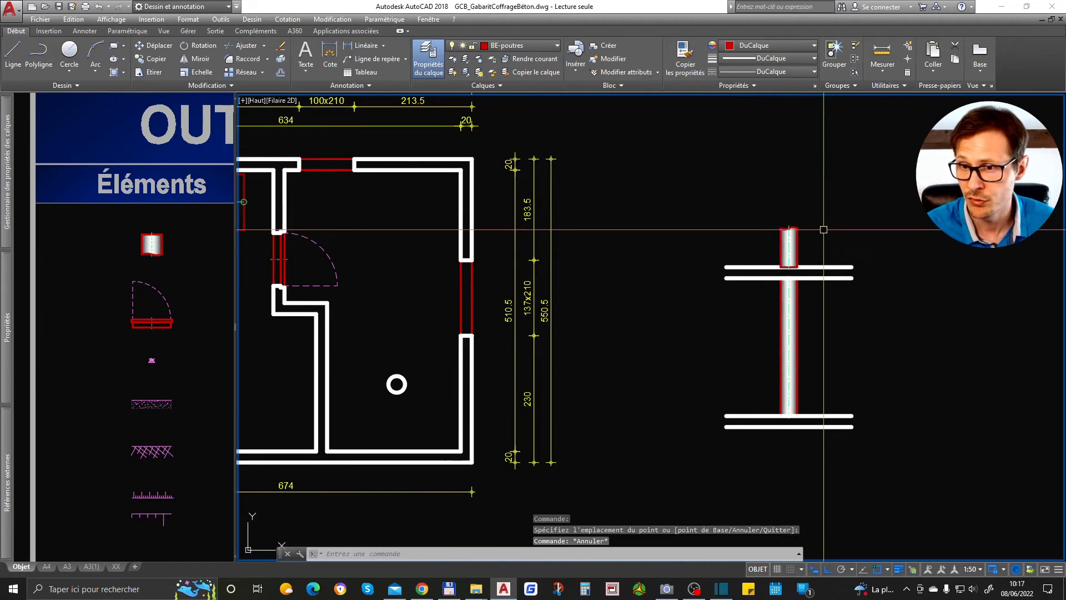
Send the cut upper column behind the upper slab's lines.
{"action": "scroll", "coordinate": [800, 225], "scroll_direction": "up", "scroll_amount": 3}
{"action": "scroll", "coordinate": [803, 217], "scroll_direction": "up", "scroll_amount": 1}
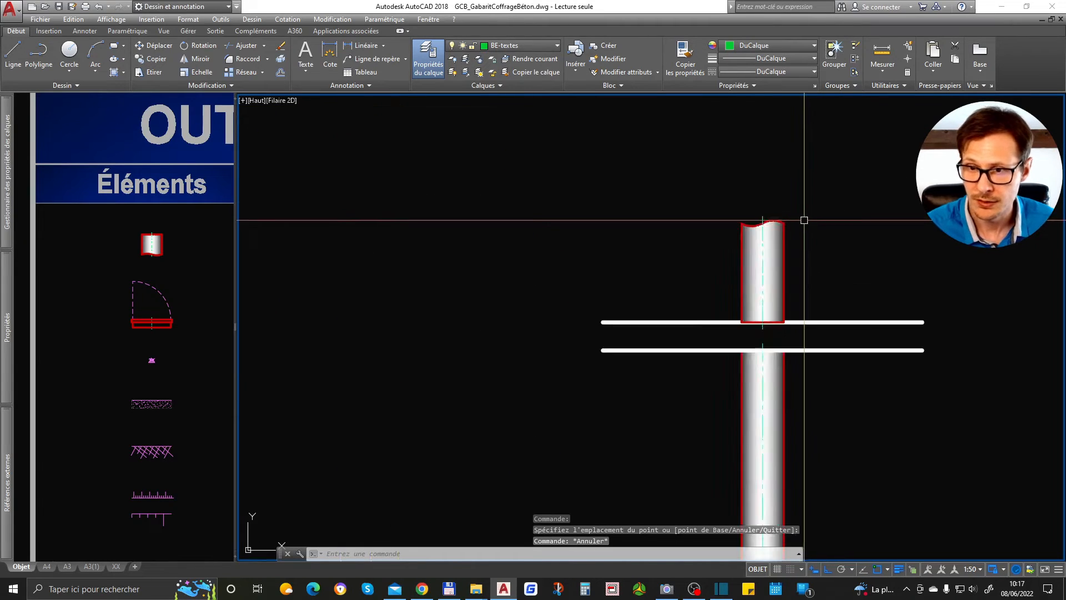
{"action": "left_click", "coordinate": [818, 217]}
{"action": "left_click", "coordinate": [752, 262]}
{"action": "type", "text": "ot"}
{"action": "key", "text": "Return"}
{"action": "key", "text": "Return"}
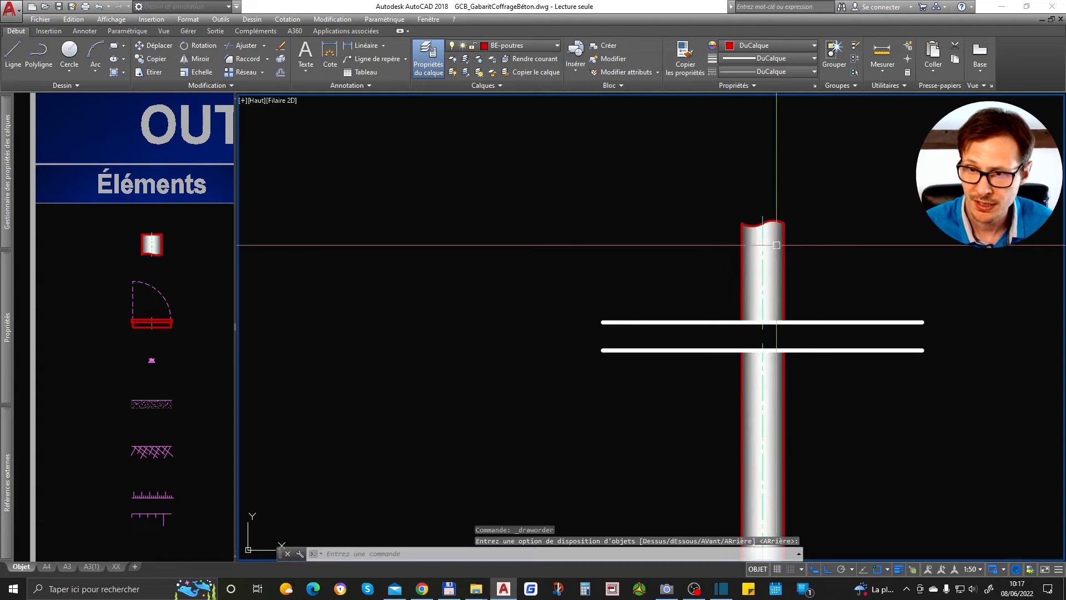
Copy the cut column into the empty area below the elevation and flip the copy vertically.
{"action": "scroll", "coordinate": [803, 229], "scroll_direction": "down", "scroll_amount": 4}
{"action": "middle_click_drag", "start_coordinate": [803, 229], "coordinate": [720, 205]}
{"action": "scroll", "coordinate": [713, 375], "scroll_direction": "up", "scroll_amount": 2}
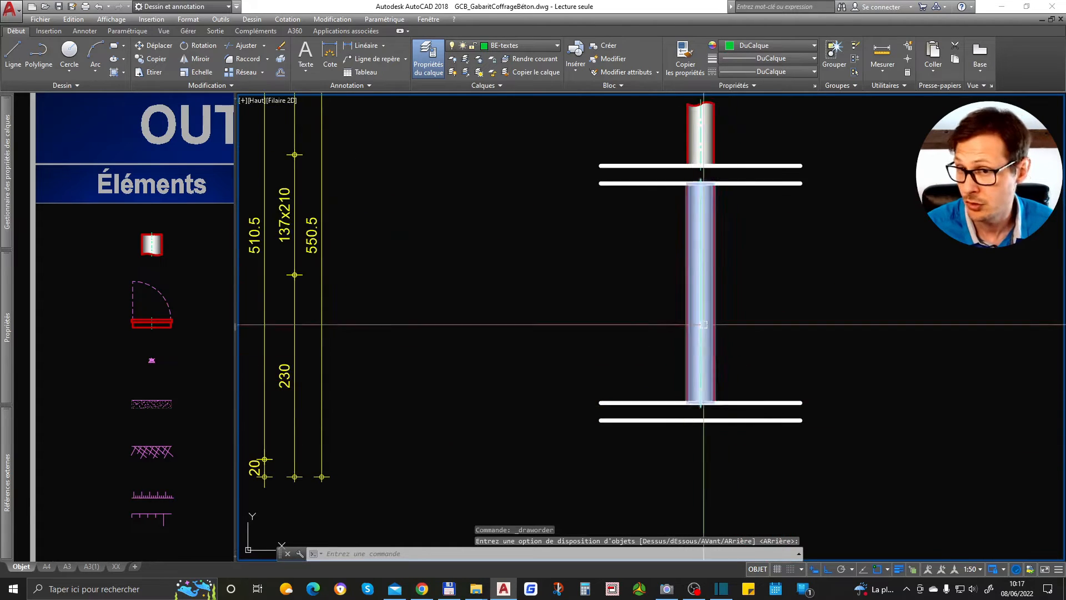
{"action": "middle_click_drag", "start_coordinate": [735, 119], "coordinate": [735, 235]}
{"action": "scroll", "coordinate": [718, 198], "scroll_direction": "up", "scroll_amount": 2}
{"action": "left_click", "coordinate": [682, 392]}
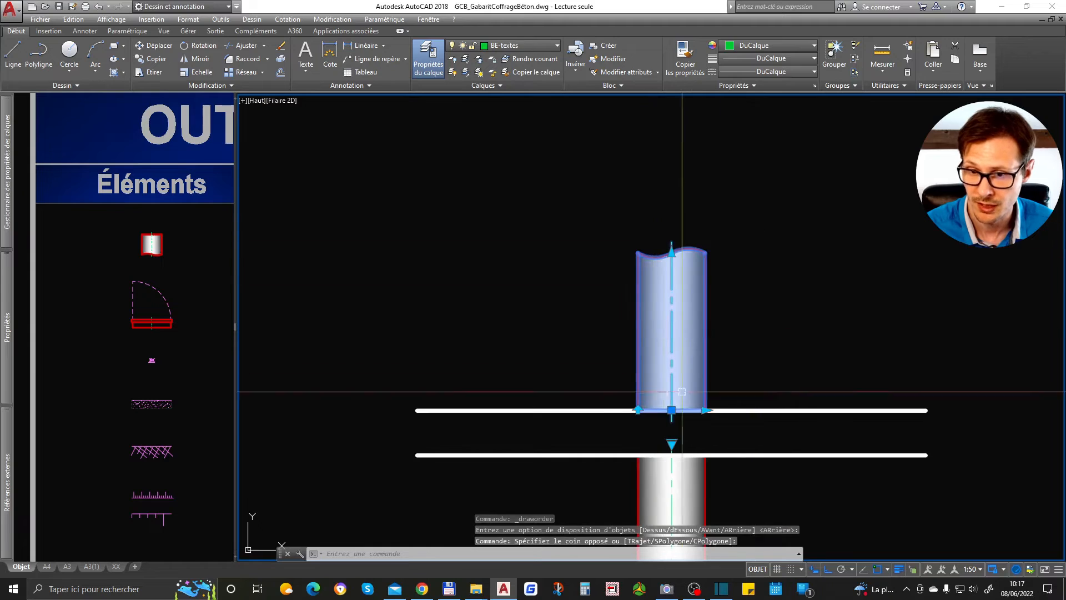
{"action": "type", "text": "o"}
{"action": "key", "text": "Return"}
{"action": "left_click", "coordinate": [720, 311]}
{"action": "scroll", "coordinate": [716, 163], "scroll_direction": "down", "scroll_amount": 4}
{"action": "middle_click_drag", "start_coordinate": [741, 484], "coordinate": [738, 186]}
{"action": "left_click", "coordinate": [752, 271]}
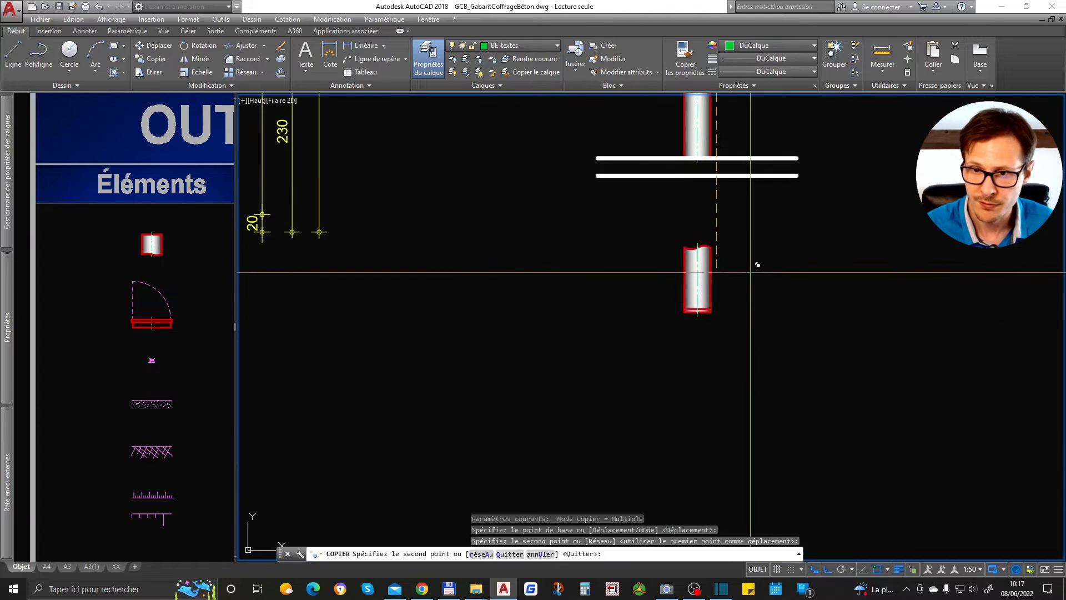
{"action": "key", "text": "Return"}
{"action": "left_click", "coordinate": [660, 337]}
{"action": "left_click", "coordinate": [698, 311]}
{"action": "key", "text": "Escape"}
Draw a rectangle overlapping the upper end of the flipped column copy and wider than the column.
{"action": "scroll", "coordinate": [674, 291], "scroll_direction": "up", "scroll_amount": 2}
{"action": "type", "text": "rec"}
{"action": "key", "text": "Return"}
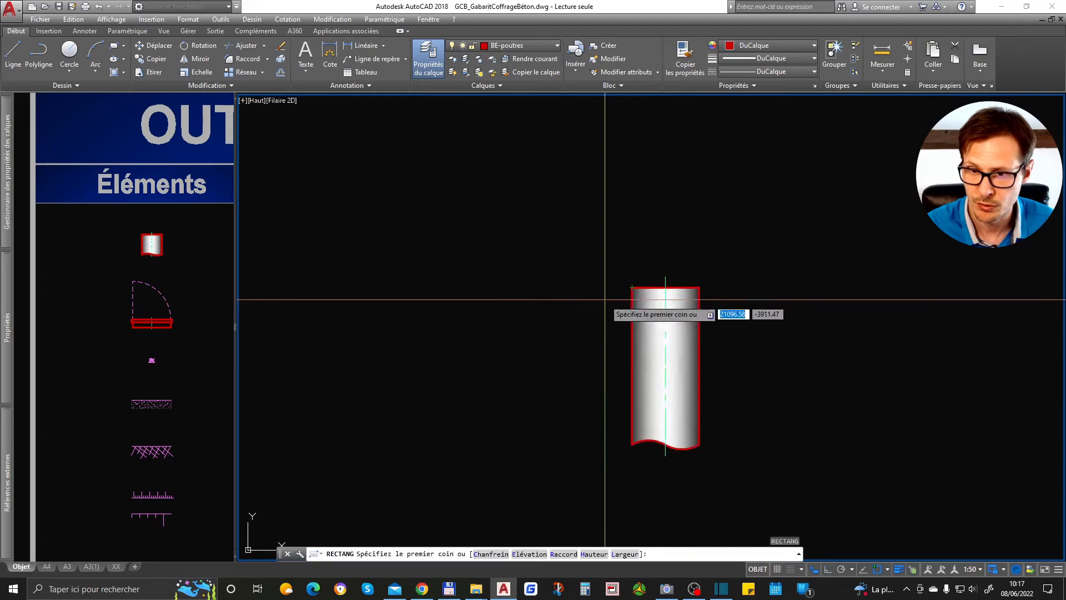
{"action": "left_click", "coordinate": [584, 303]}
{"action": "left_click", "coordinate": [749, 226]}
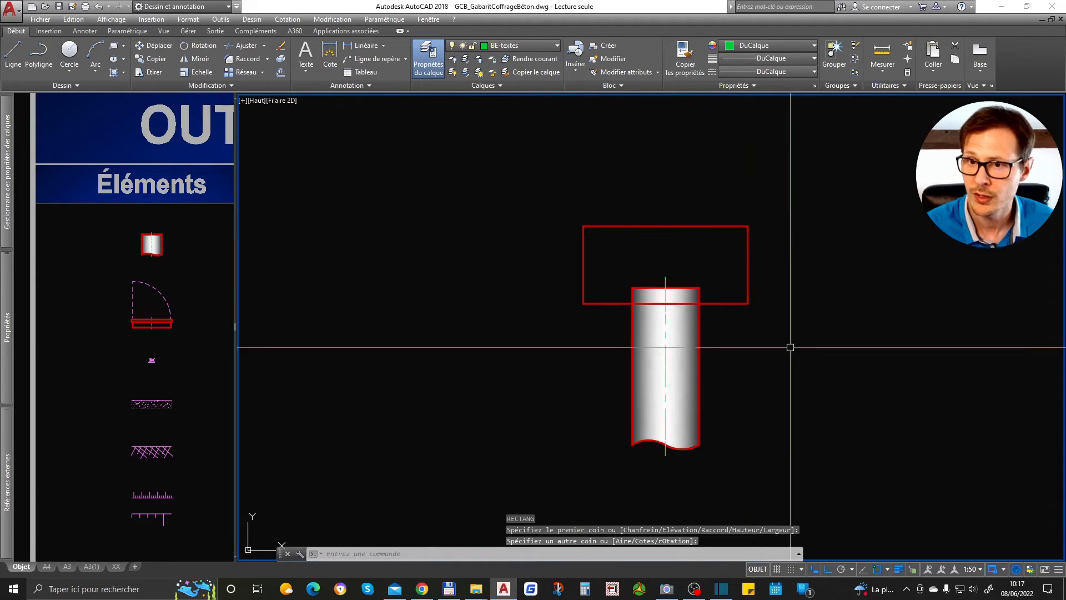
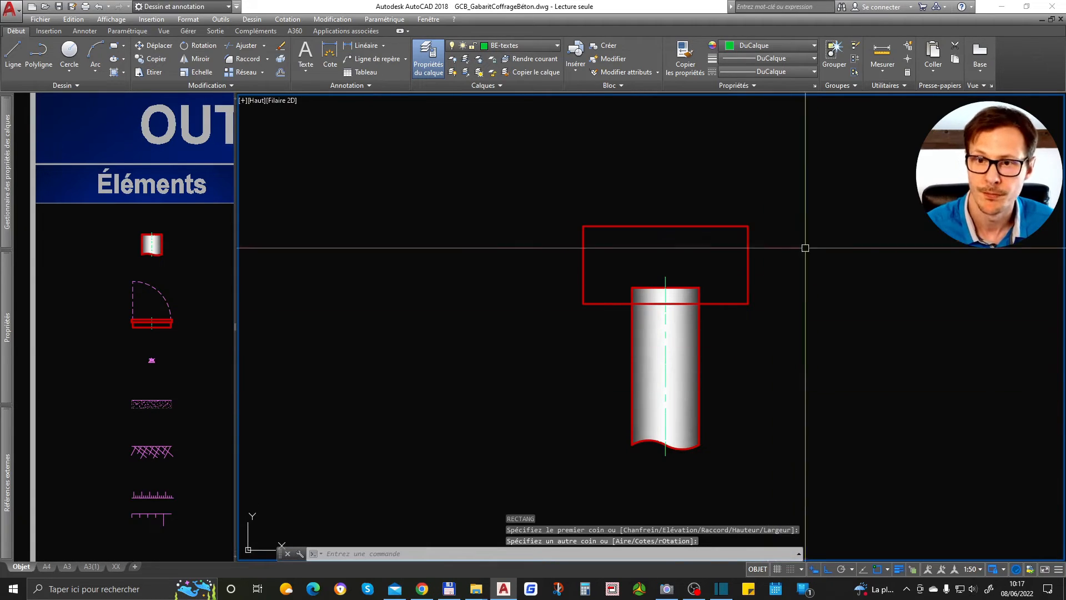
Delete the flipped column copy together with the rectangle drawn over it.
{"action": "left_click", "coordinate": [802, 223]}
{"action": "left_click", "coordinate": [519, 428]}
{"action": "key", "text": "Delete"}
{"action": "scroll", "coordinate": [549, 295], "scroll_direction": "down", "scroll_amount": 3}
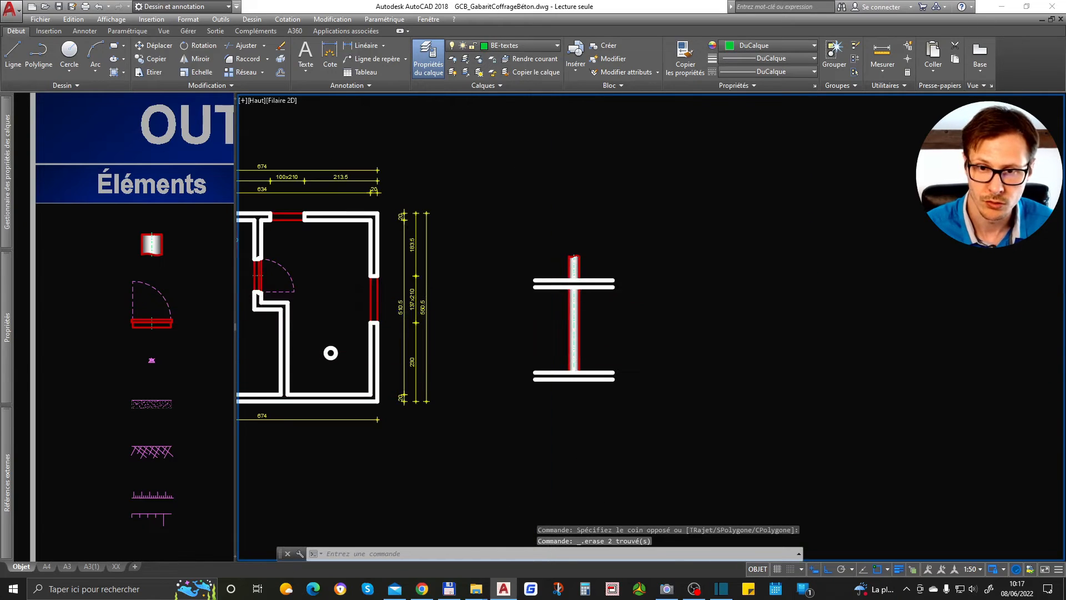
Set the height of the cut column above the upper slab to 50.
{"action": "scroll", "coordinate": [549, 296], "scroll_direction": "up", "scroll_amount": 3}
{"action": "middle_click_drag", "start_coordinate": [572, 381], "coordinate": [711, 339]}
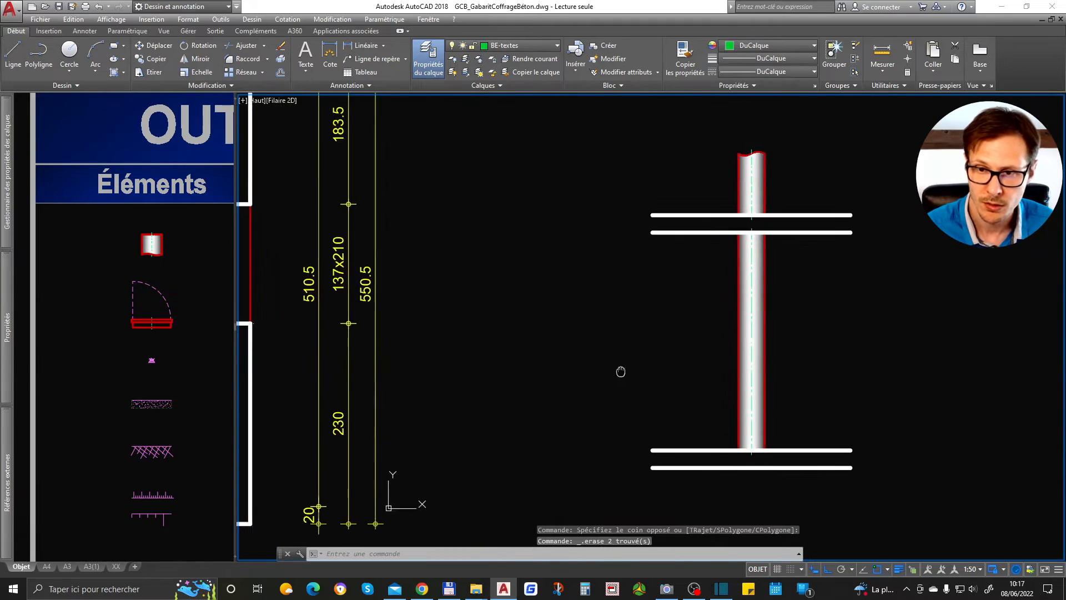
{"action": "scroll", "coordinate": [812, 159], "scroll_direction": "up", "scroll_amount": 2}
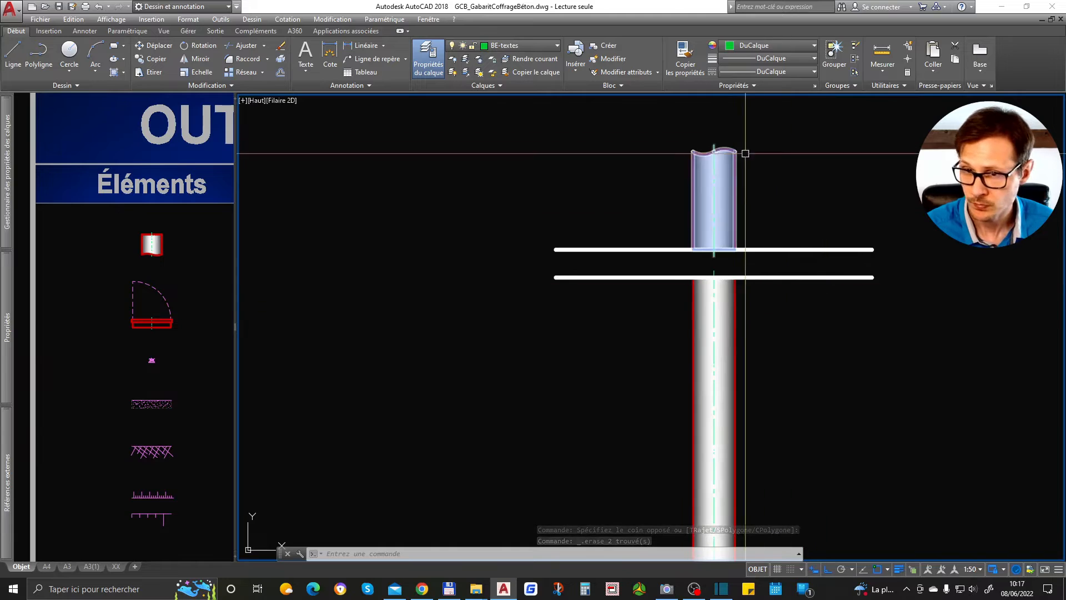
{"action": "middle_click_drag", "start_coordinate": [794, 431], "coordinate": [767, 398]}
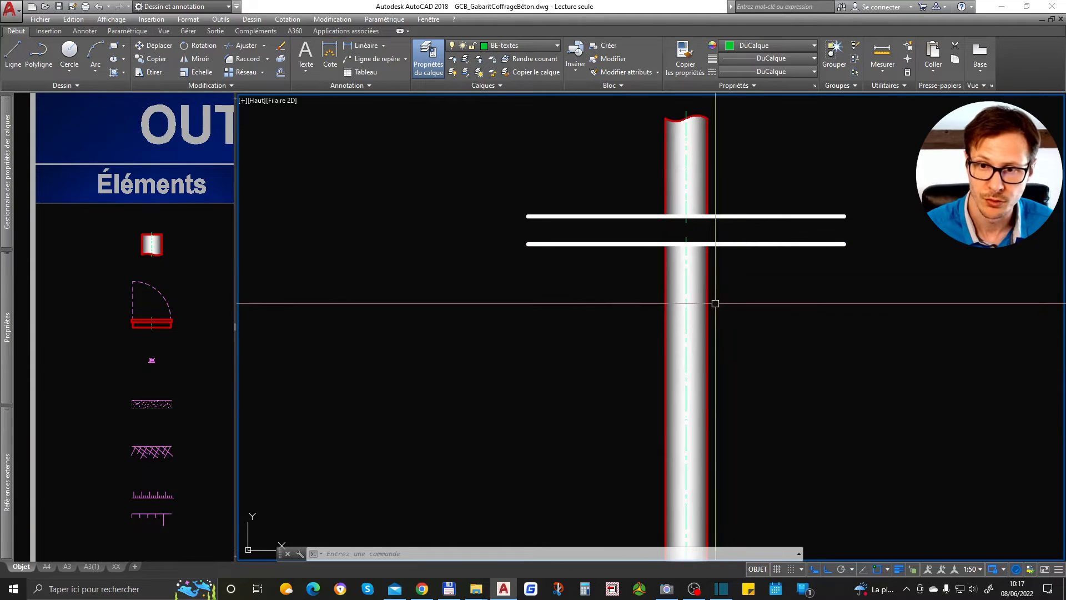
{"action": "scroll", "coordinate": [795, 331], "scroll_direction": "down", "scroll_amount": 2}
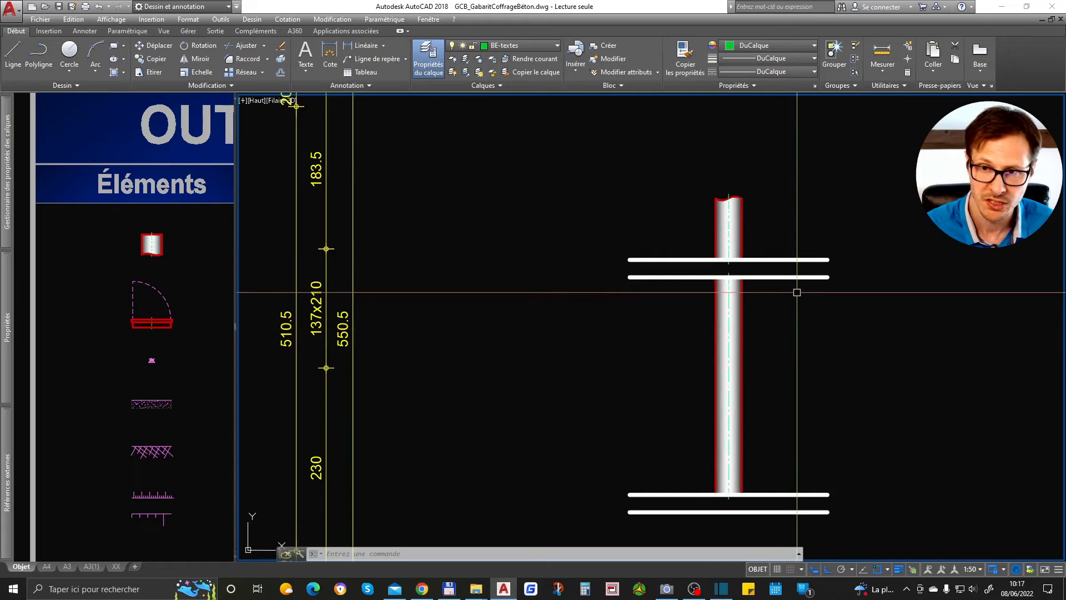
{"action": "left_click", "coordinate": [749, 208]}
{"action": "left_click", "coordinate": [728, 207]}
{"action": "left_click", "coordinate": [729, 199]}
{"action": "scroll", "coordinate": [729, 225], "scroll_direction": "up", "scroll_amount": 4}
{"action": "left_click", "coordinate": [744, 212]}
{"action": "scroll", "coordinate": [746, 213], "scroll_direction": "down", "scroll_amount": 4}
{"action": "left_click", "coordinate": [738, 218]}
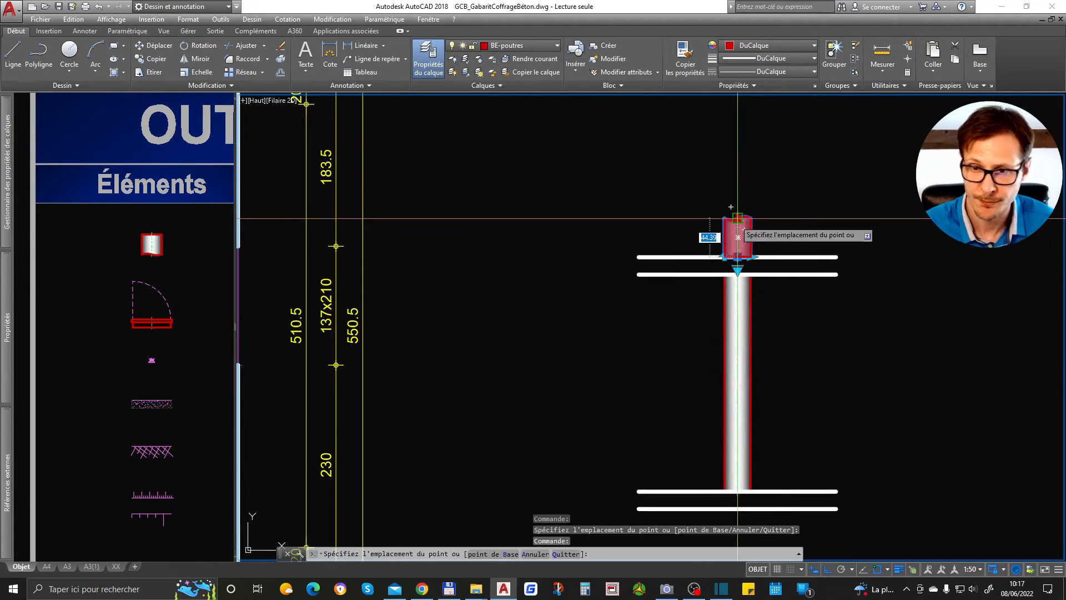
{"action": "type", "text": "50"}
{"action": "key", "text": "Return"}
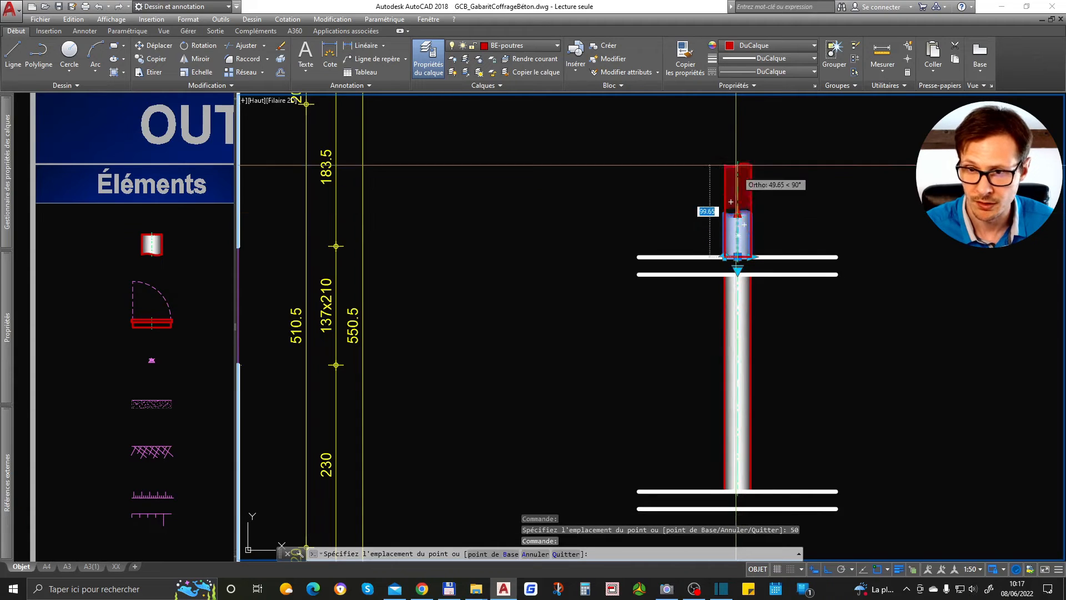
{"action": "key", "text": "Escape"}
{"action": "key", "text": "Escape"}
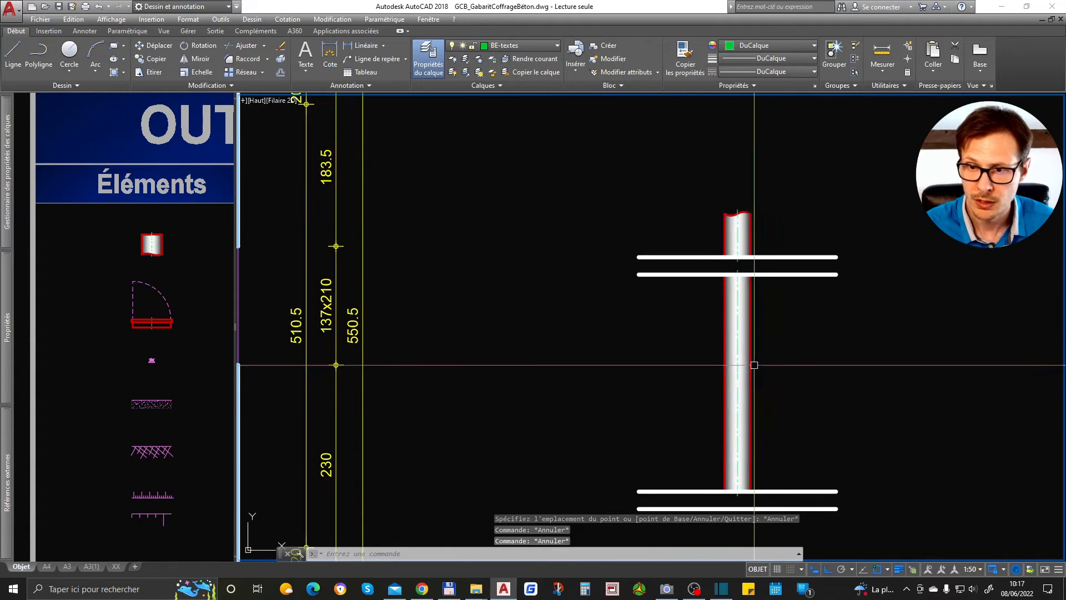
{"action": "scroll", "coordinate": [738, 211], "scroll_direction": "down", "scroll_amount": 2}
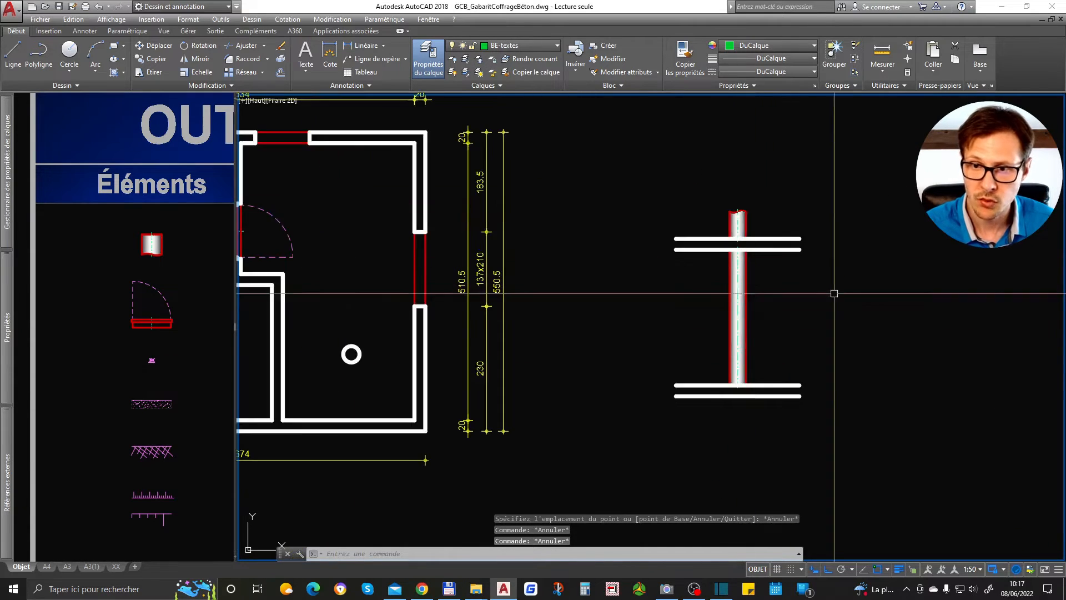
Examine the column block and the small magenta symbol below the door block in the element library.
{"action": "left_click", "coordinate": [165, 283]}
{"action": "left_click", "coordinate": [161, 233]}
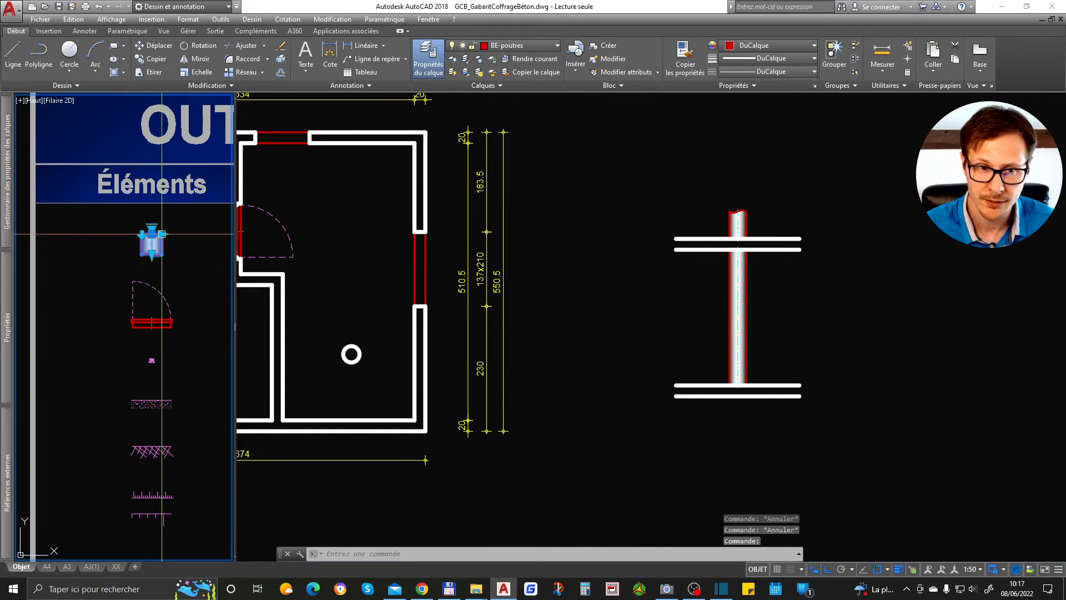
{"action": "middle_click_drag", "start_coordinate": [163, 251], "coordinate": [243, 228]}
{"action": "scroll", "coordinate": [119, 297], "scroll_direction": "up", "scroll_amount": 8}
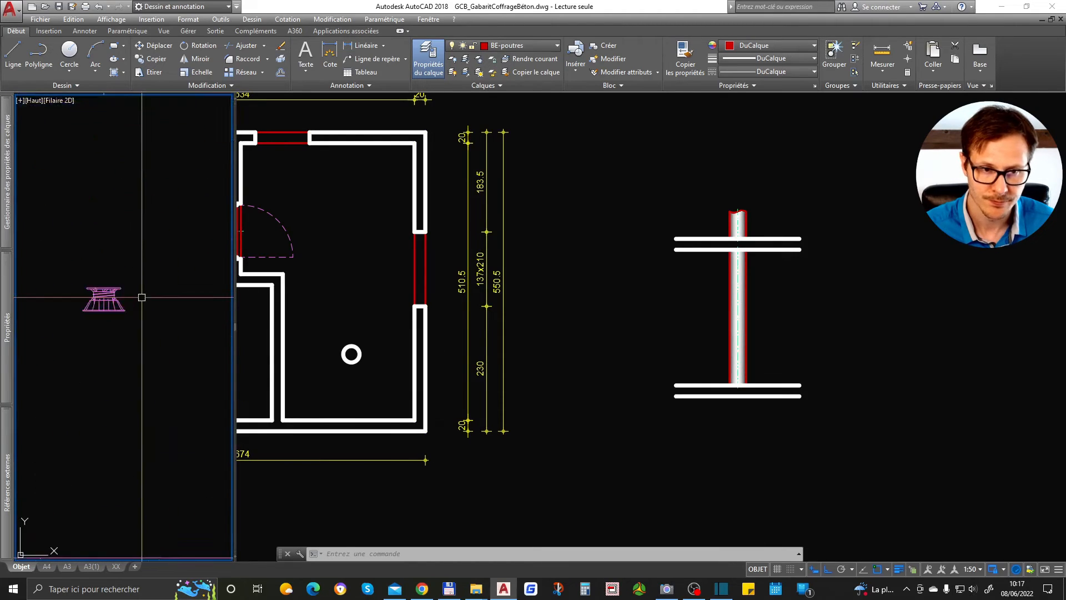
Copy the pedestal block from the symbol library view onto the upper slab of the column elevation.
{"action": "type", "text": "cp"}
{"action": "key", "text": "Return"}
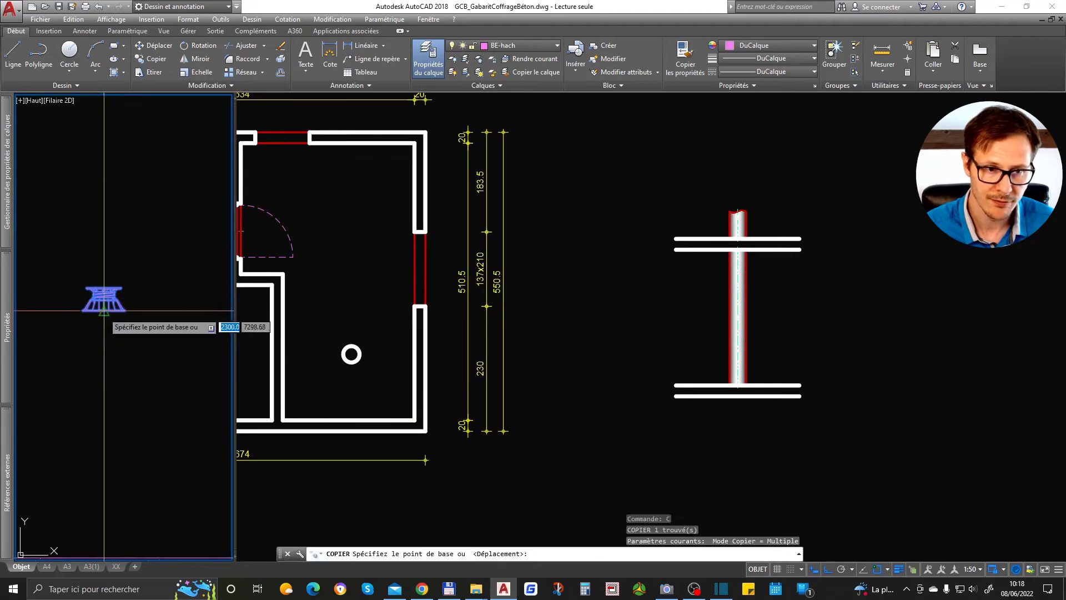
{"action": "left_click", "coordinate": [106, 309]}
{"action": "left_click", "coordinate": [607, 239]}
{"action": "left_click", "coordinate": [801, 239]}
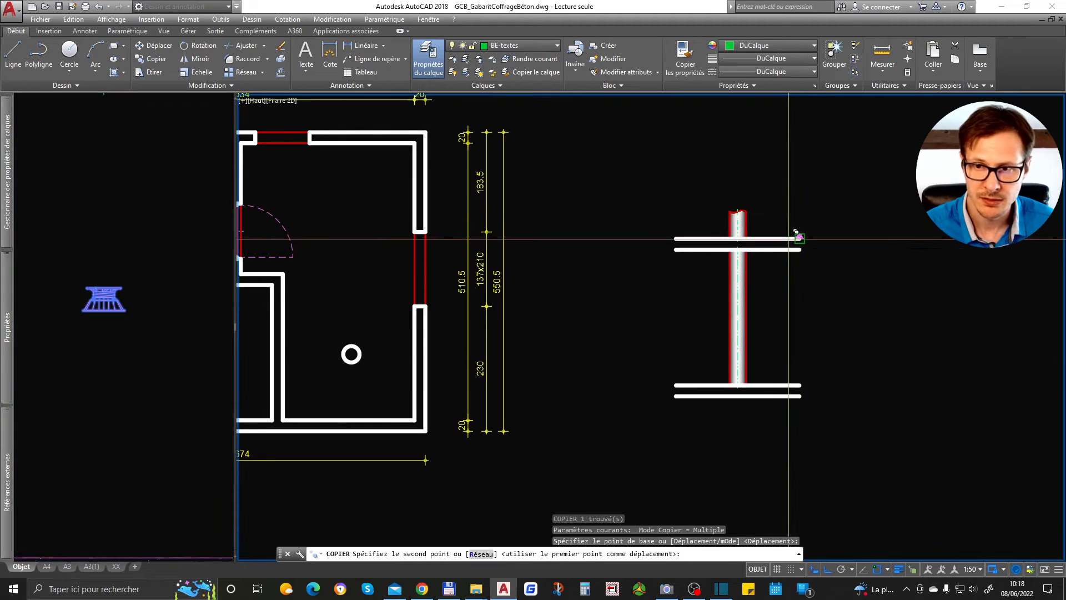
{"action": "key", "text": "Return"}
Move the copied pedestal so it stands on the upper slab just beside the column.
{"action": "scroll", "coordinate": [811, 223], "scroll_direction": "up", "scroll_amount": 6}
{"action": "type", "text": "de"}
{"action": "key", "text": "Return"}
{"action": "left_click", "coordinate": [754, 272]}
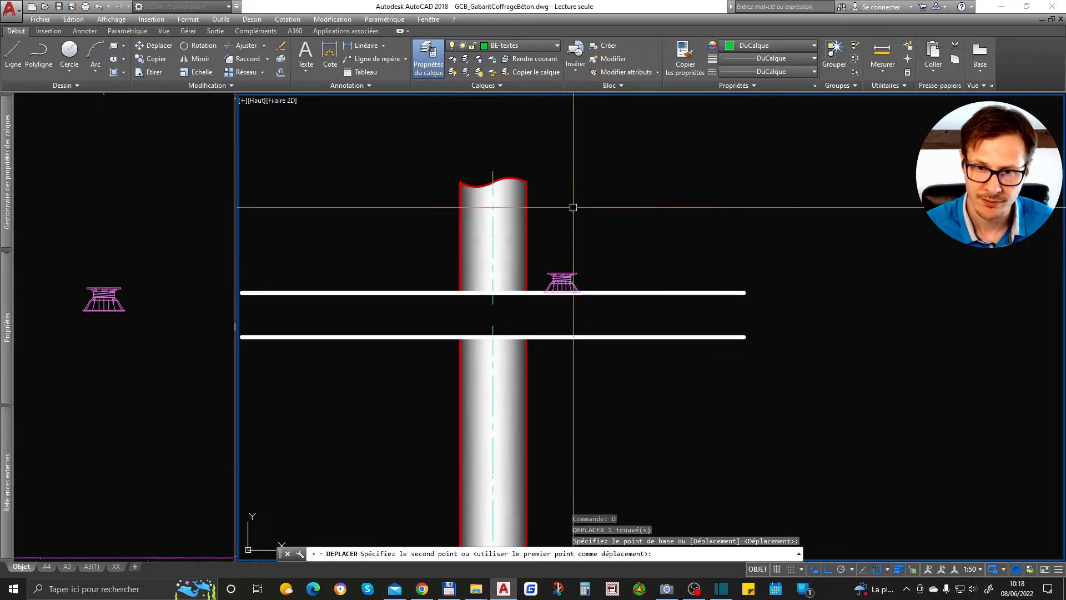
{"action": "scroll", "coordinate": [569, 274], "scroll_direction": "up", "scroll_amount": 4}
{"action": "left_click", "coordinate": [581, 268]}
{"action": "scroll", "coordinate": [545, 291], "scroll_direction": "down", "scroll_amount": 2}
{"action": "scroll", "coordinate": [545, 290], "scroll_direction": "up", "scroll_amount": 2}
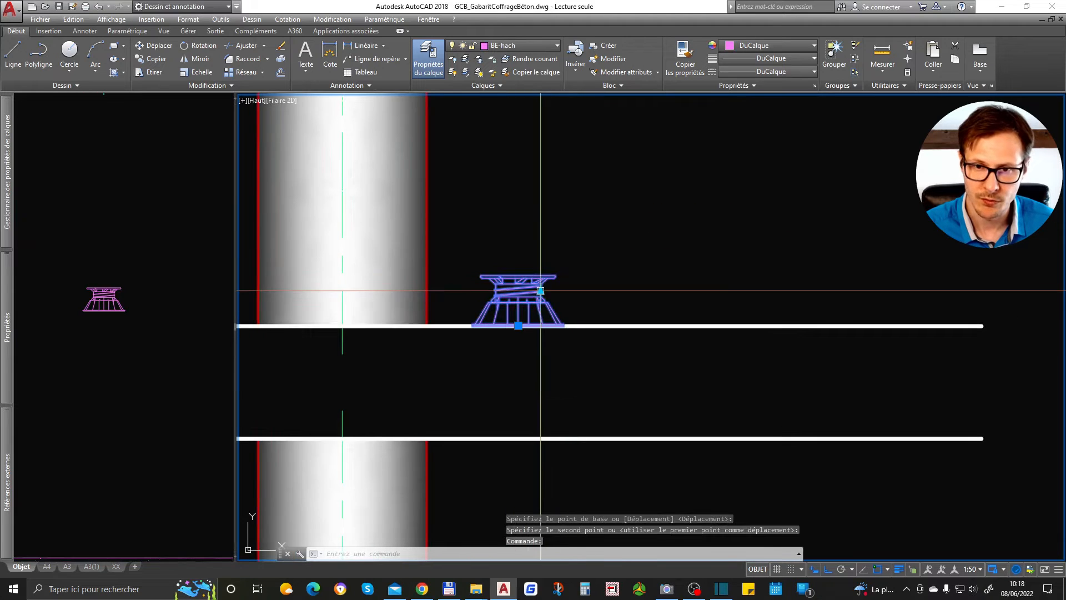
Adjust the height of the pedestal beside the column using its dynamic block grip.
{"action": "left_click", "coordinate": [542, 290]}
{"action": "left_click", "coordinate": [545, 237]}
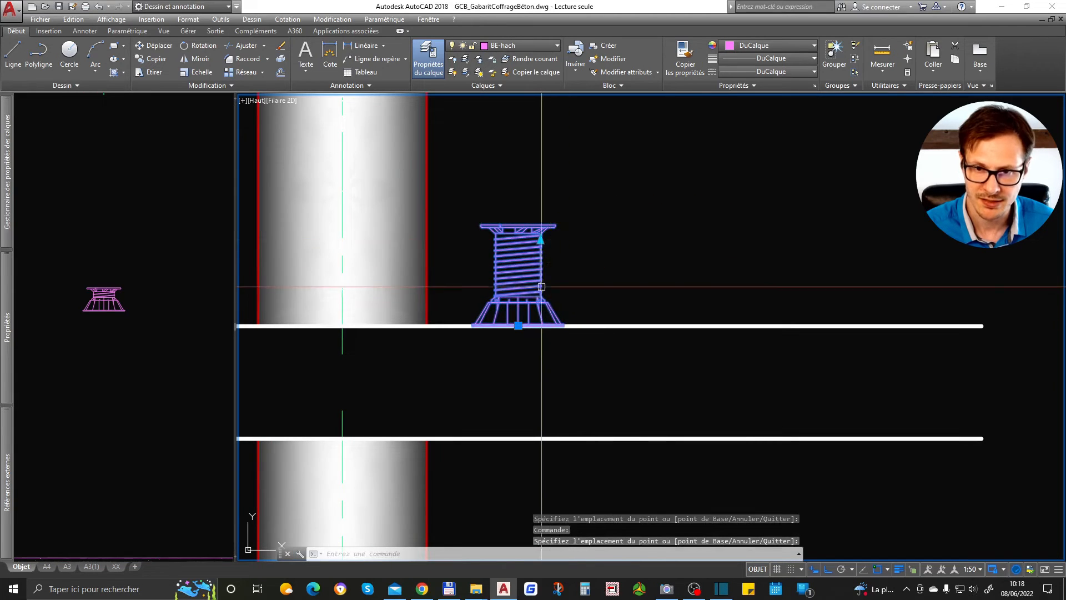
{"action": "scroll", "coordinate": [565, 292], "scroll_direction": "up", "scroll_amount": 3}
Copy the pedestal horizontally along the upper slab, about 47 units away from the first one.
{"action": "scroll", "coordinate": [353, 283], "scroll_direction": "down", "scroll_amount": 6}
{"action": "type", "text": "co"}
{"action": "key", "text": "space"}
{"action": "left_click", "coordinate": [407, 250]}
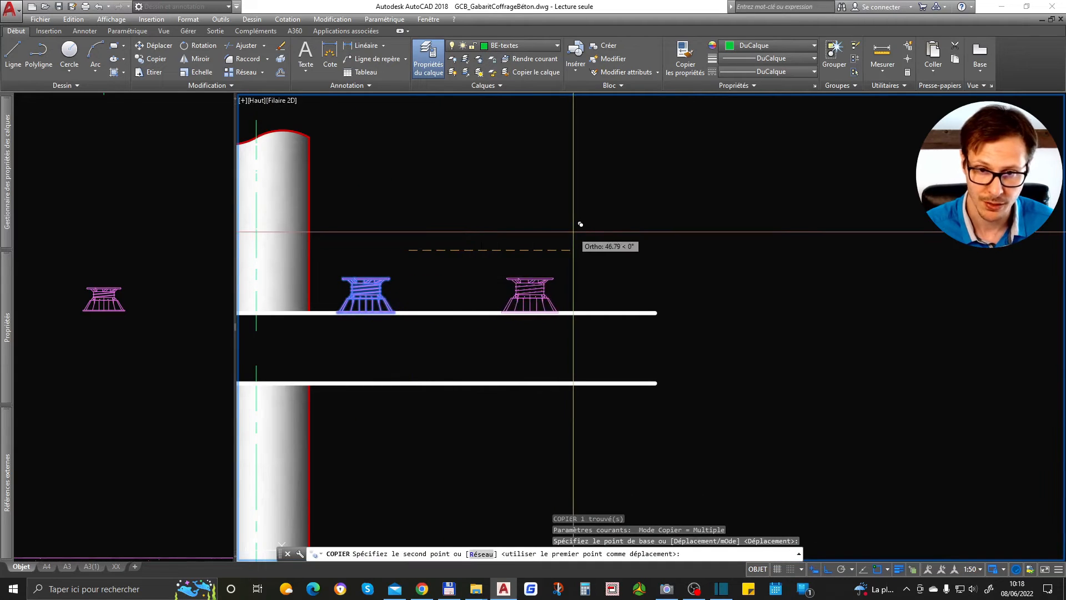
{"action": "left_click", "coordinate": [572, 232]}
{"action": "key", "text": "space"}
Draw a thin rectangular tile resting on the tops of the two pedestals.
{"action": "type", "text": "rec"}
{"action": "key", "text": "space"}
{"action": "scroll", "coordinate": [345, 281], "scroll_direction": "up", "scroll_amount": 3}
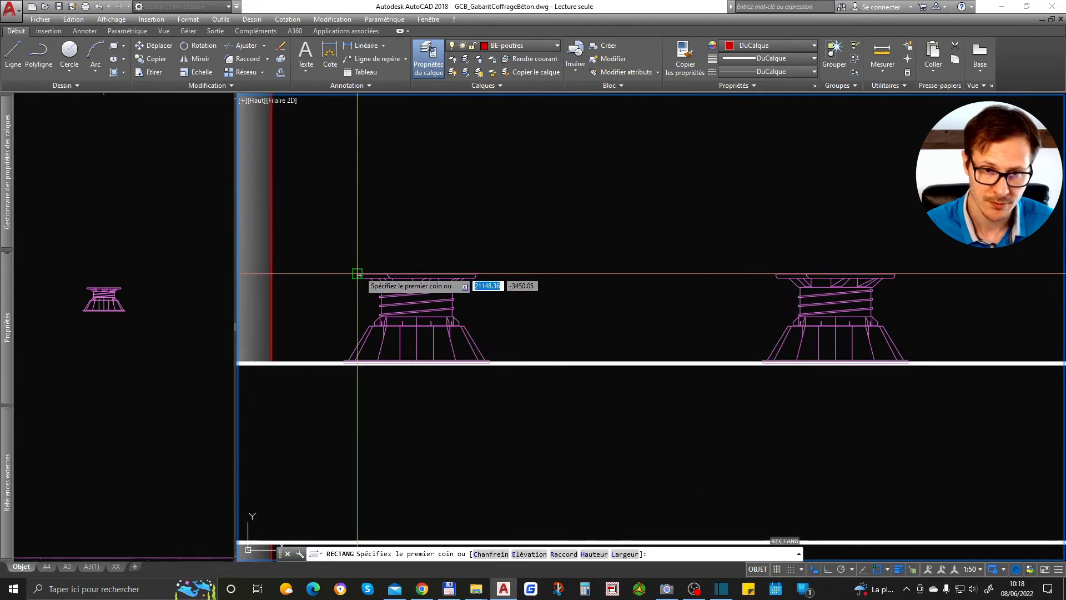
{"action": "left_click", "coordinate": [329, 274]}
{"action": "scroll", "coordinate": [330, 274], "scroll_direction": "down", "scroll_amount": 2}
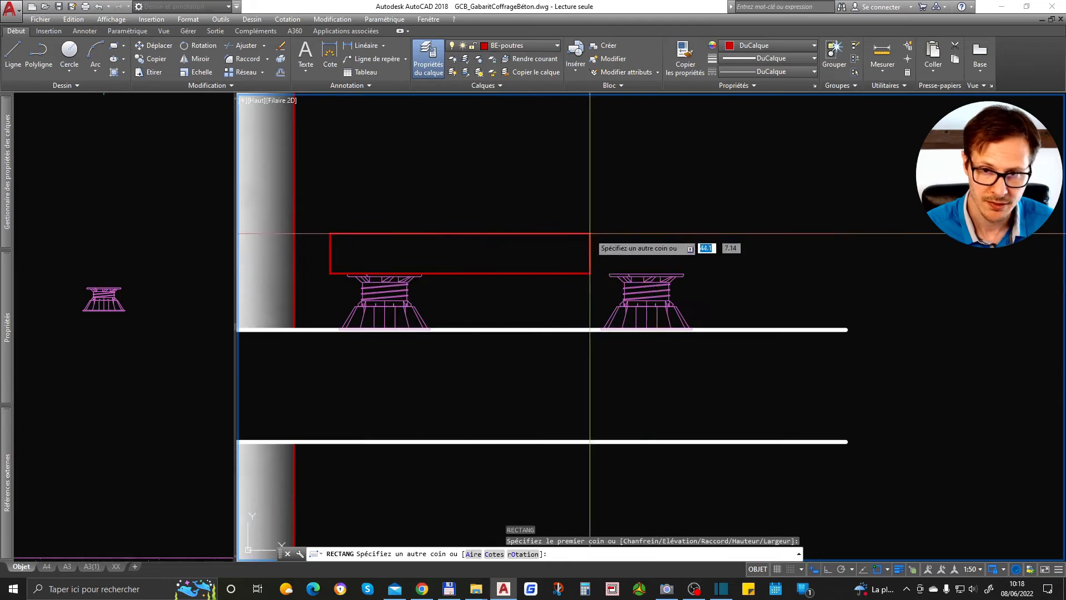
{"action": "left_click", "coordinate": [720, 255]}
Match the properties of the second pedestal onto the rectangular tile.
{"action": "type", "text": "ma"}
{"action": "key", "text": "space"}
{"action": "left_click", "coordinate": [669, 292]}
{"action": "left_click", "coordinate": [602, 240]}
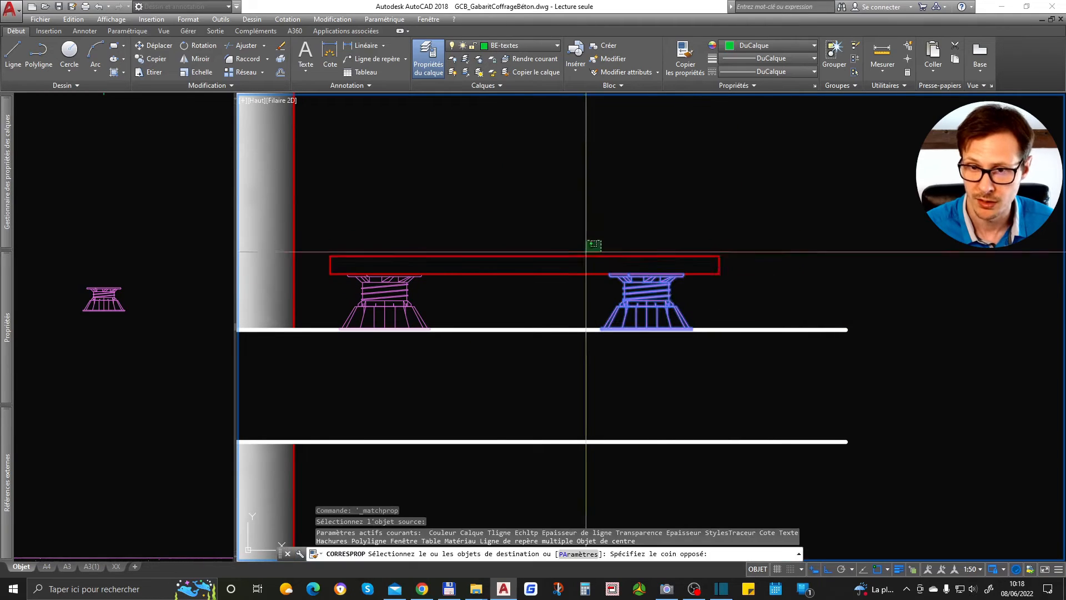
{"action": "left_click", "coordinate": [544, 280]}
{"action": "key", "text": "space"}
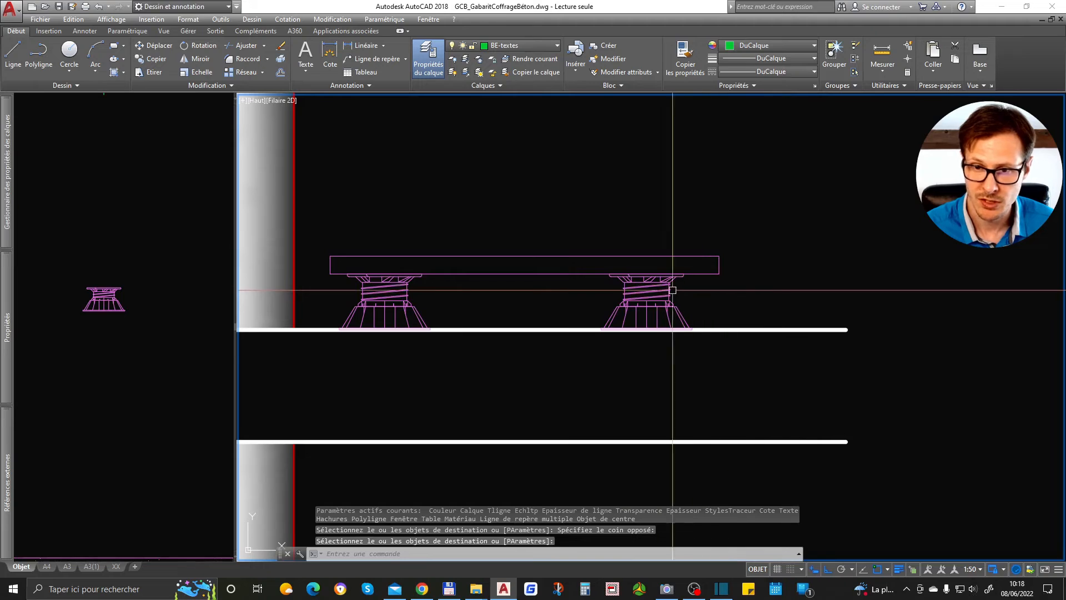
Move the second pedestal sideways until it sits centred under the tile's far end.
{"action": "left_click", "coordinate": [673, 290]}
{"action": "type", "text": "d"}
{"action": "key", "text": "space"}
{"action": "left_click", "coordinate": [712, 297]}
{"action": "left_click", "coordinate": [766, 279]}
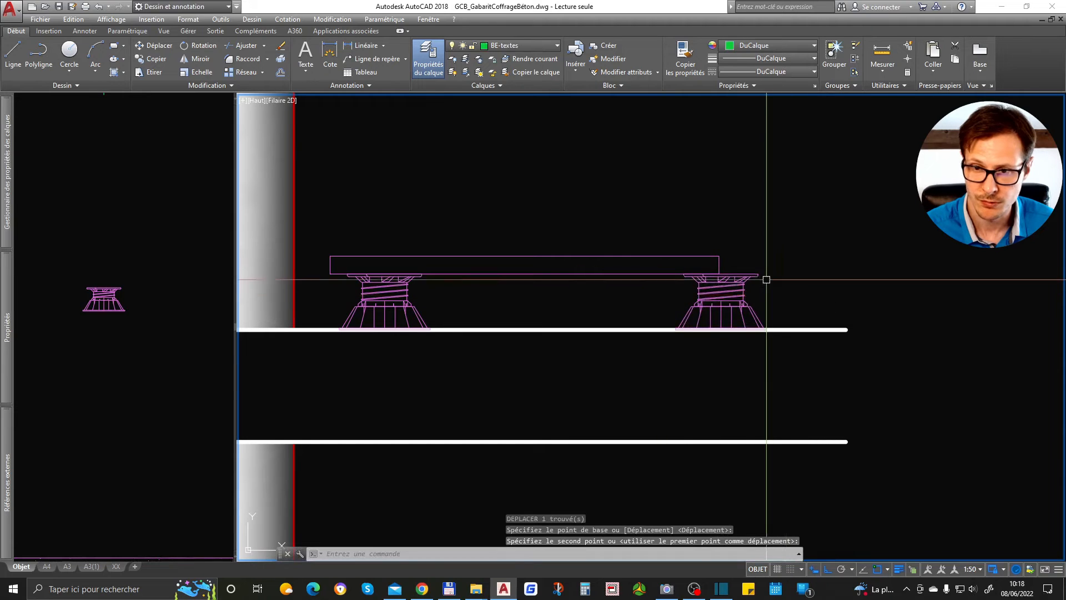
Copy the tile horizontally so the second tile starts just past the first, leaving a small joint.
{"action": "left_click", "coordinate": [640, 245]}
{"action": "type", "text": "cp"}
{"action": "key", "text": "Escape"}
{"action": "left_click", "coordinate": [604, 250]}
{"action": "left_click", "coordinate": [576, 285]}
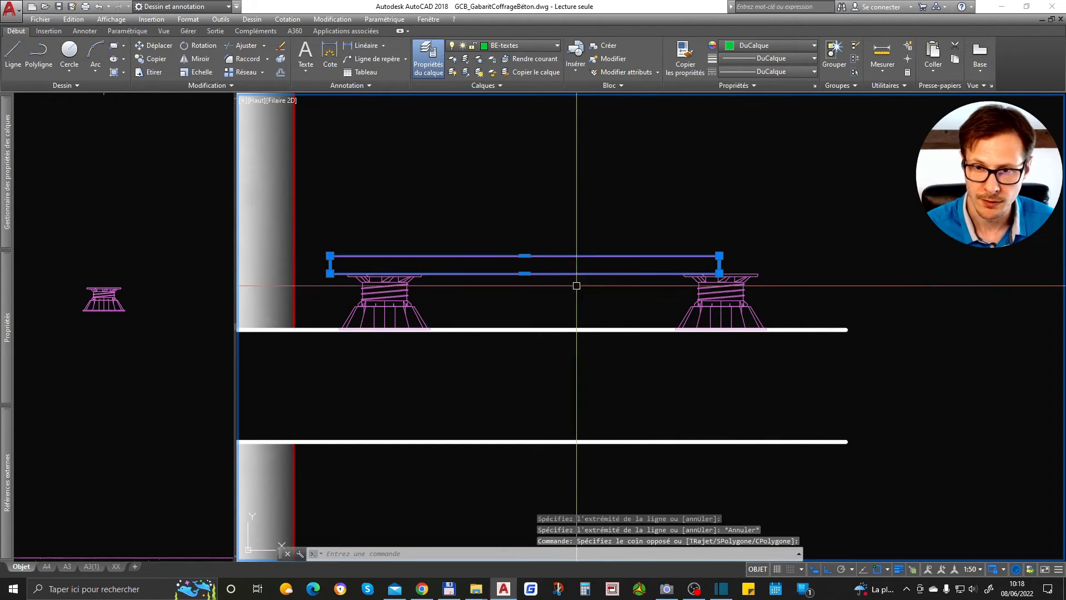
{"action": "type", "text": "cp"}
{"action": "left_click", "coordinate": [552, 206]}
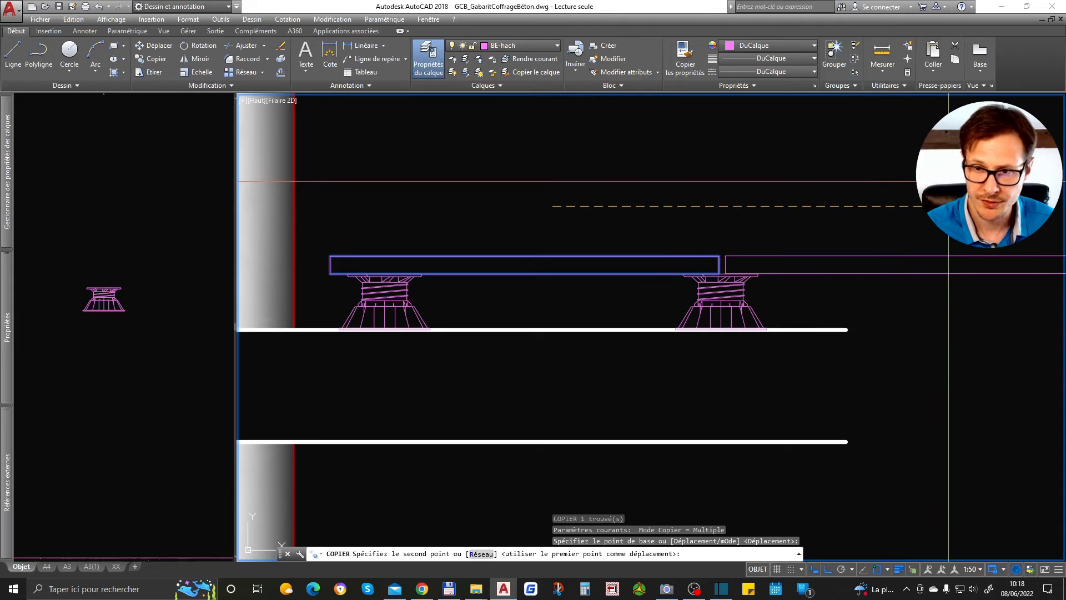
{"action": "left_click", "coordinate": [948, 181]}
{"action": "key", "text": "space"}
Stretch the free end of the second tile back towards the end of the upper slab.
{"action": "middle_click_drag", "start_coordinate": [940, 263], "coordinate": [771, 255]}
{"action": "scroll", "coordinate": [772, 254], "scroll_direction": "down", "scroll_amount": 4}
{"action": "type", "text": "et"}
{"action": "key", "text": "space"}
{"action": "left_click", "coordinate": [866, 227]}
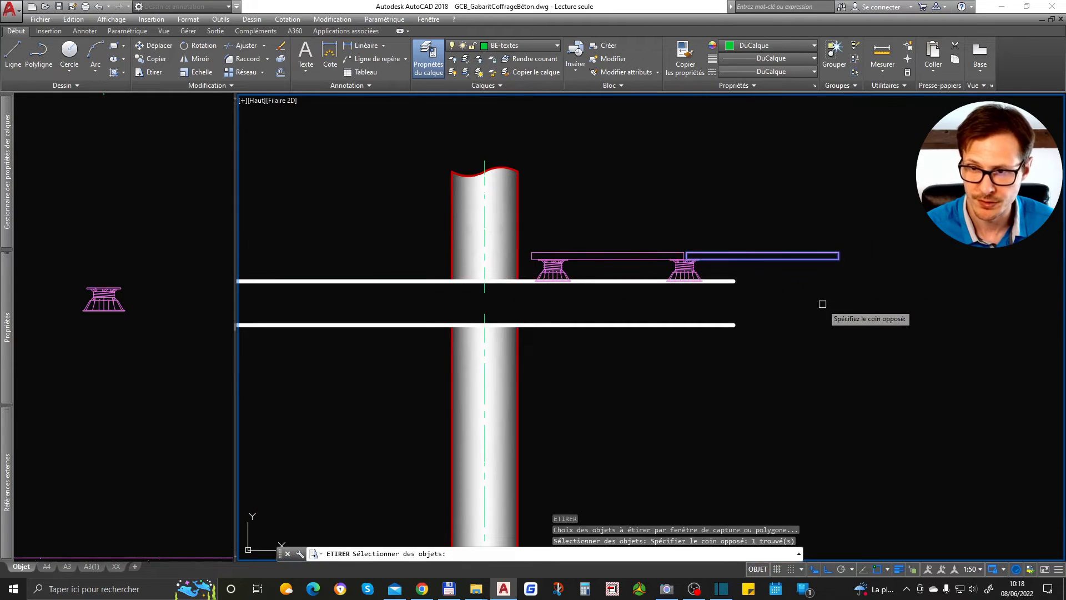
{"action": "left_click", "coordinate": [823, 303]}
{"action": "key", "text": "space"}
{"action": "scroll", "coordinate": [820, 285], "scroll_direction": "up", "scroll_amount": 4}
{"action": "left_click", "coordinate": [869, 315]}
{"action": "left_click", "coordinate": [599, 314]}
Explode the shortened tile and delete its closing edge near the slab end.
{"action": "left_click", "coordinate": [611, 169]}
{"action": "left_click", "coordinate": [566, 223]}
{"action": "type", "text": "de"}
{"action": "key", "text": "space"}
{"action": "left_click", "coordinate": [580, 171]}
{"action": "left_click", "coordinate": [659, 234]}
{"action": "key", "text": "Delete"}
Stretch the open ends of the shortened tile's lines to meet the end of the slab.
{"action": "scroll", "coordinate": [690, 269], "scroll_direction": "down", "scroll_amount": 4}
{"action": "scroll", "coordinate": [649, 249], "scroll_direction": "up", "scroll_amount": 4}
{"action": "type", "text": "et"}
{"action": "left_click", "coordinate": [690, 182]}
{"action": "left_click", "coordinate": [654, 248]}
{"action": "key", "text": "space"}
{"action": "left_click", "coordinate": [679, 264]}
{"action": "left_click", "coordinate": [691, 267]}
{"action": "scroll", "coordinate": [750, 361], "scroll_direction": "down", "scroll_amount": 6}
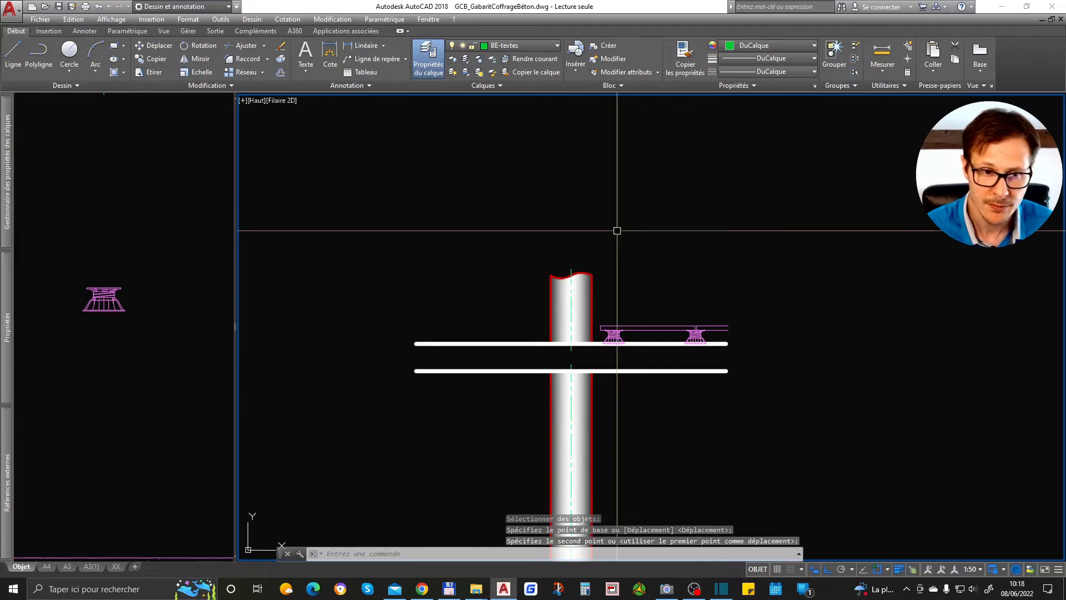
Copy the double-line break symbol from the symbol library view onto the column shaft between the slabs.
{"action": "left_click", "coordinate": [141, 254]}
{"action": "scroll", "coordinate": [142, 254], "scroll_direction": "down", "scroll_amount": 7}
{"action": "middle_click_drag", "start_coordinate": [158, 442], "coordinate": [169, 207]}
{"action": "middle_click_drag", "start_coordinate": [167, 388], "coordinate": [164, 285]}
{"action": "scroll", "coordinate": [145, 388], "scroll_direction": "up", "scroll_amount": 6}
{"action": "left_click", "coordinate": [168, 334]}
{"action": "left_click", "coordinate": [145, 368]}
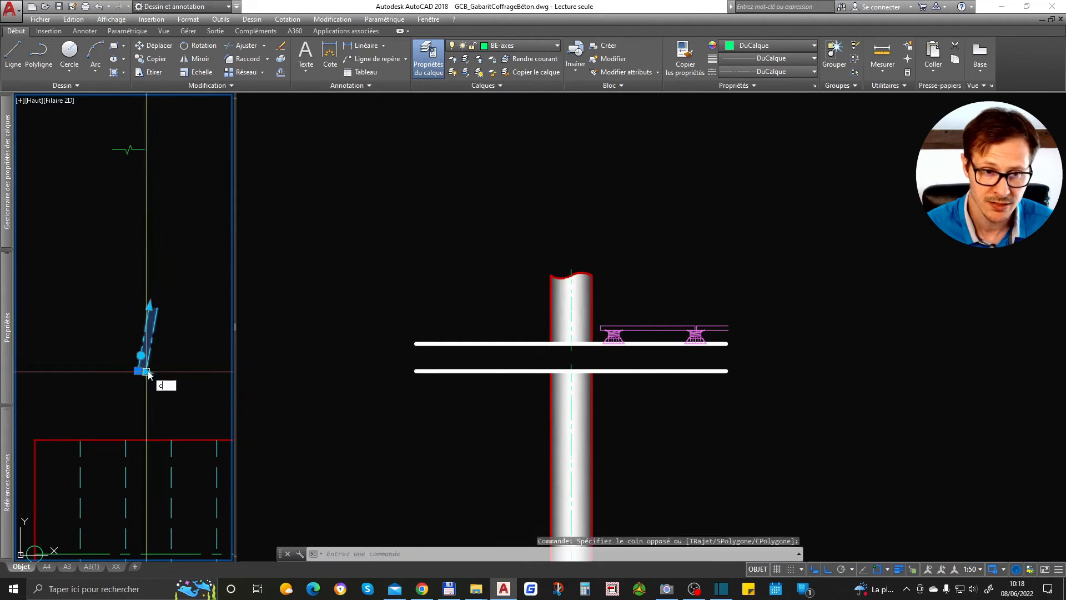
{"action": "type", "text": "cp"}
{"action": "left_click", "coordinate": [146, 371]}
{"action": "left_click", "coordinate": [698, 356]}
{"action": "scroll", "coordinate": [687, 311], "scroll_direction": "down", "scroll_amount": 6}
{"action": "scroll", "coordinate": [694, 304], "scroll_direction": "up", "scroll_amount": 6}
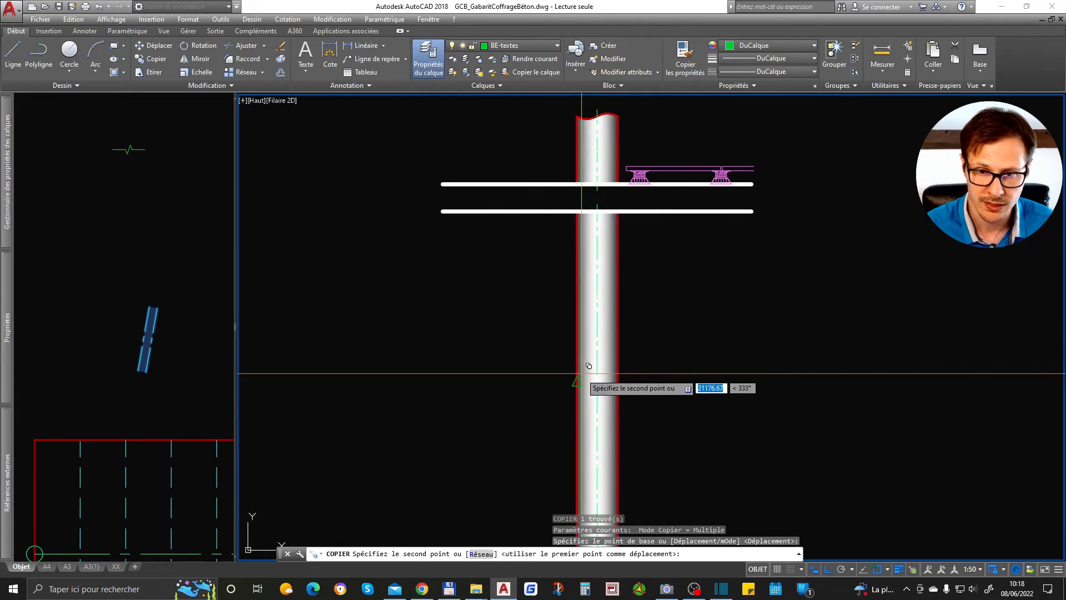
{"action": "left_click", "coordinate": [577, 381]}
{"action": "key", "text": "Return"}
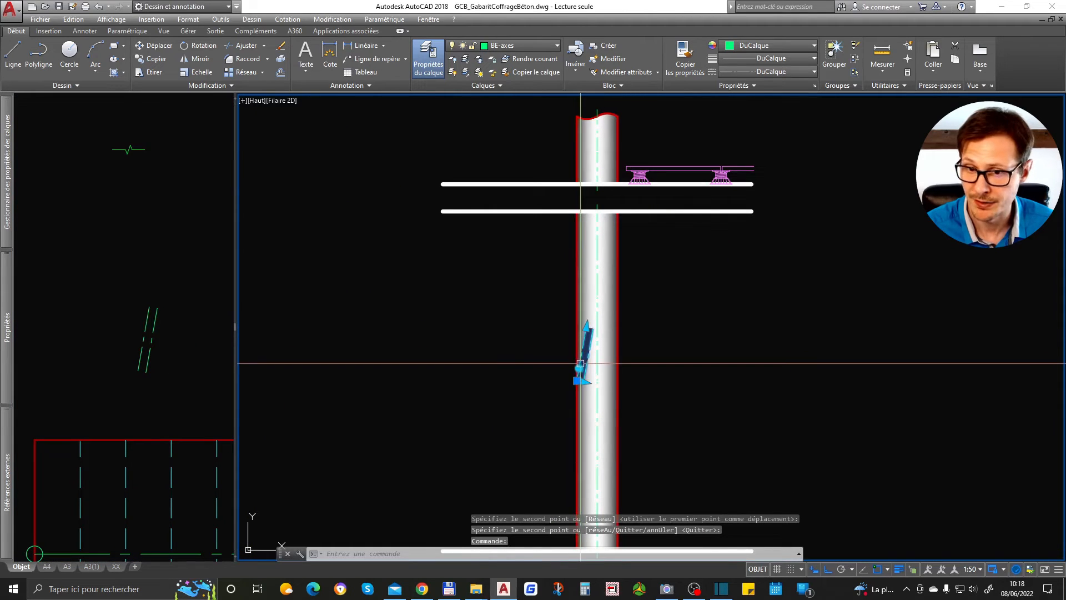
Rotate the copied break symbol to lie across the column at a 10° slope.
{"action": "left_click", "coordinate": [580, 368]}
{"action": "scroll", "coordinate": [591, 378], "scroll_direction": "up", "scroll_amount": 2}
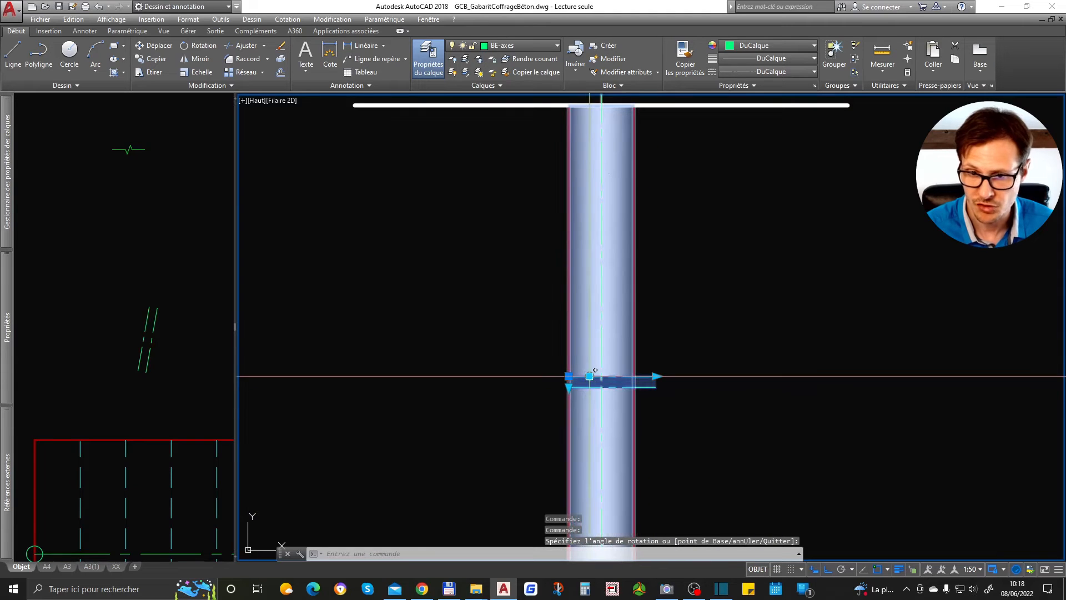
{"action": "type", "text": "10"}
{"action": "key", "text": "Return"}
Shift the break symbol sideways and lengthen it so it overhangs both edges of the column.
{"action": "left_click", "coordinate": [569, 376]}
{"action": "left_click", "coordinate": [538, 376]}
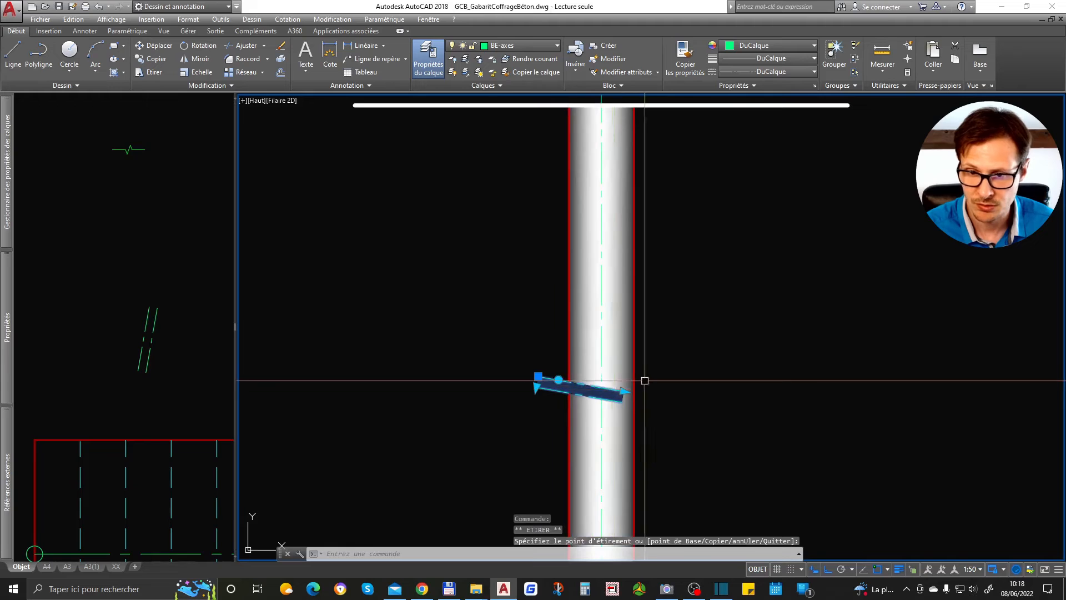
{"action": "left_click", "coordinate": [625, 392]}
{"action": "left_click", "coordinate": [657, 397]}
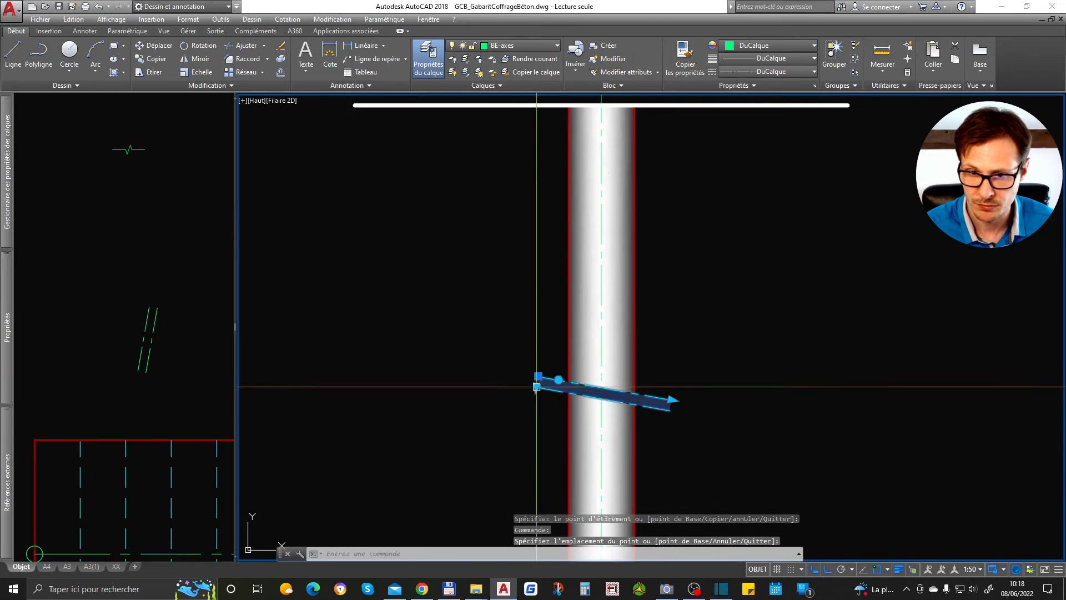
{"action": "key", "text": "Escape"}
{"action": "scroll", "coordinate": [598, 248], "scroll_direction": "down", "scroll_amount": 4}
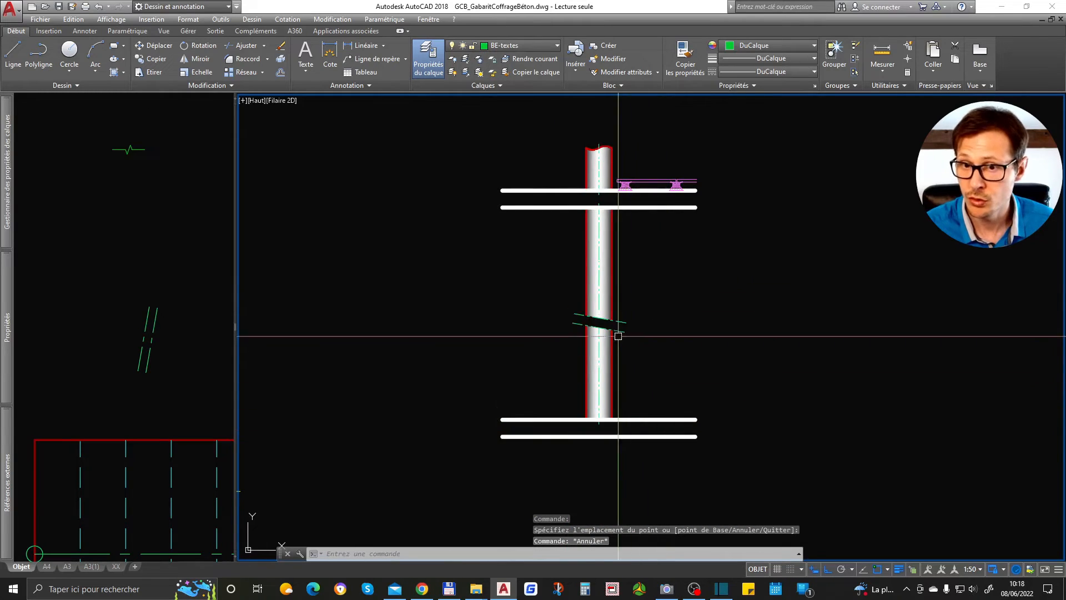
{"action": "scroll", "coordinate": [619, 336], "scroll_direction": "up", "scroll_amount": 4}
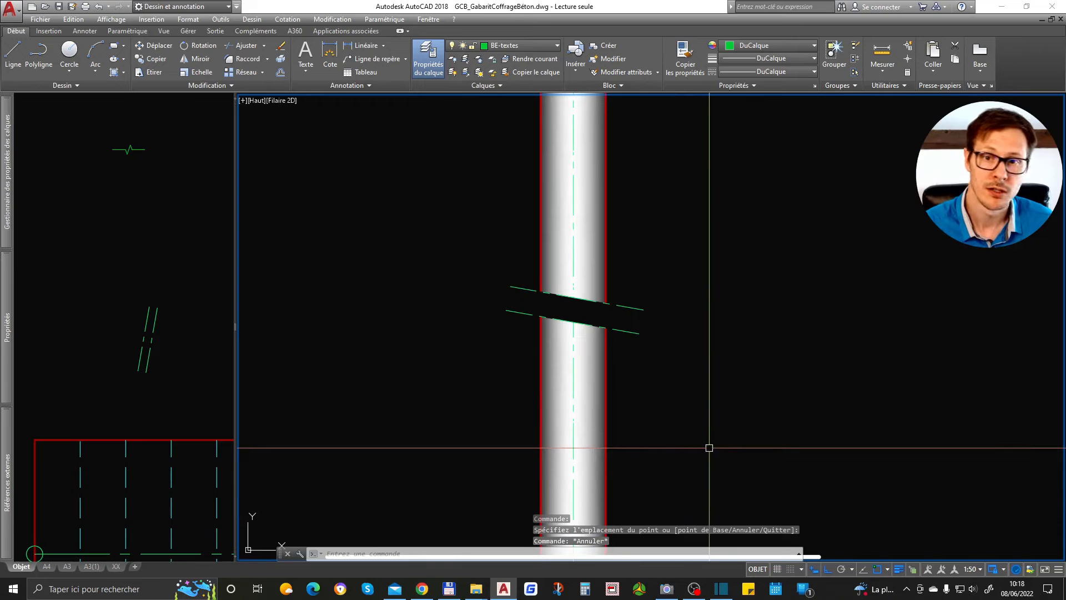
Bring the break symbol to the front of the draw order with the AVant option.
{"action": "left_click", "coordinate": [635, 298]}
{"action": "left_click", "coordinate": [659, 393]}
{"action": "type", "text": "ot"}
{"action": "key", "text": "Return"}
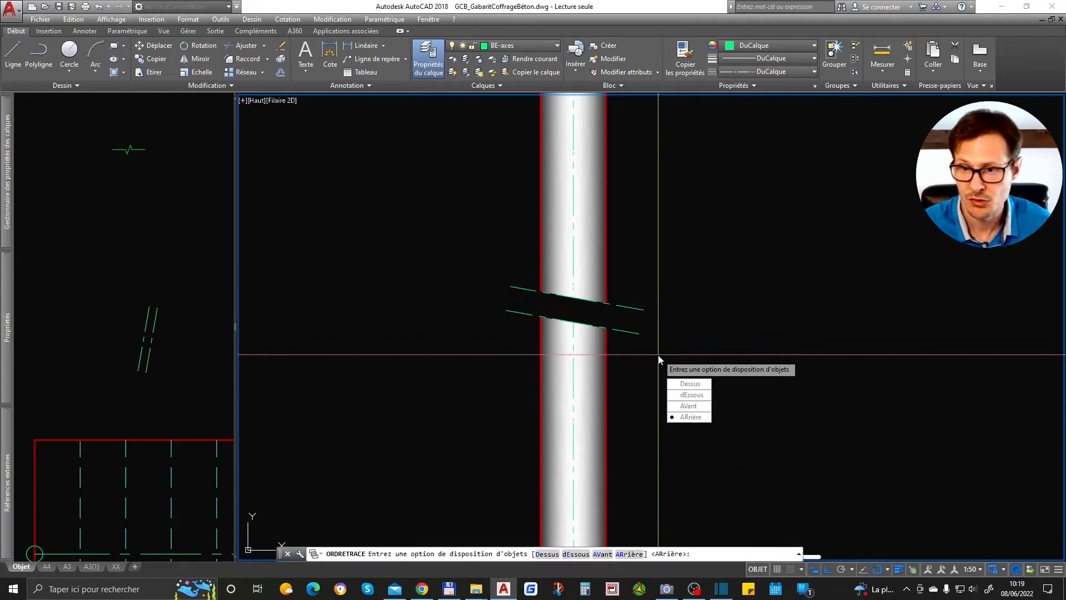
{"action": "type", "text": "av"}
{"action": "key", "text": "Return"}
{"action": "scroll", "coordinate": [644, 333], "scroll_direction": "down", "scroll_amount": 3}
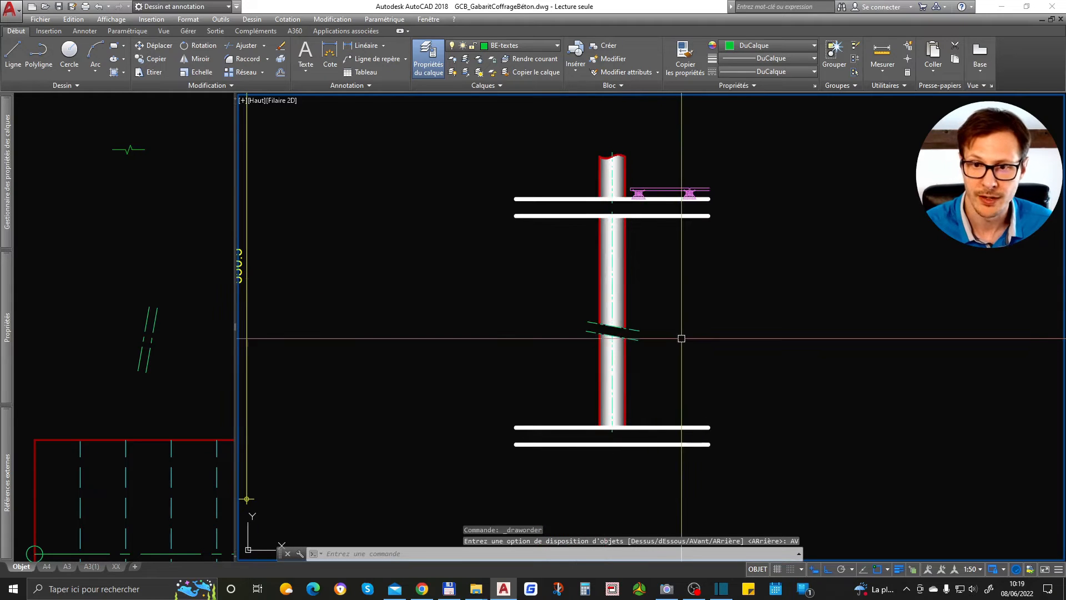
Send the break symbol behind the column with the ARrière draw order option.
{"action": "scroll", "coordinate": [672, 328], "scroll_direction": "up", "scroll_amount": 4}
{"action": "left_click", "coordinate": [606, 326]}
{"action": "left_click", "coordinate": [574, 355]}
{"action": "key", "text": "Return"}
{"action": "key", "text": "Return"}
Return the break symbol in front of the column using the AVant draw order option.
{"action": "left_click", "coordinate": [602, 307]}
{"action": "left_click", "coordinate": [582, 351]}
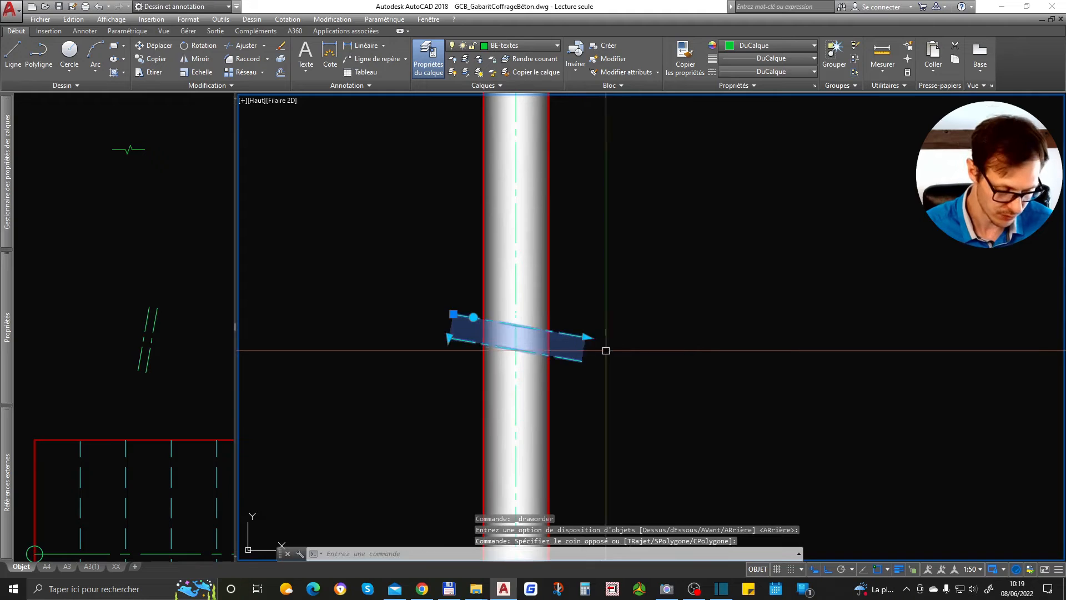
{"action": "scroll", "coordinate": [665, 312], "scroll_direction": "down", "scroll_amount": 4}
{"action": "key", "text": "Return"}
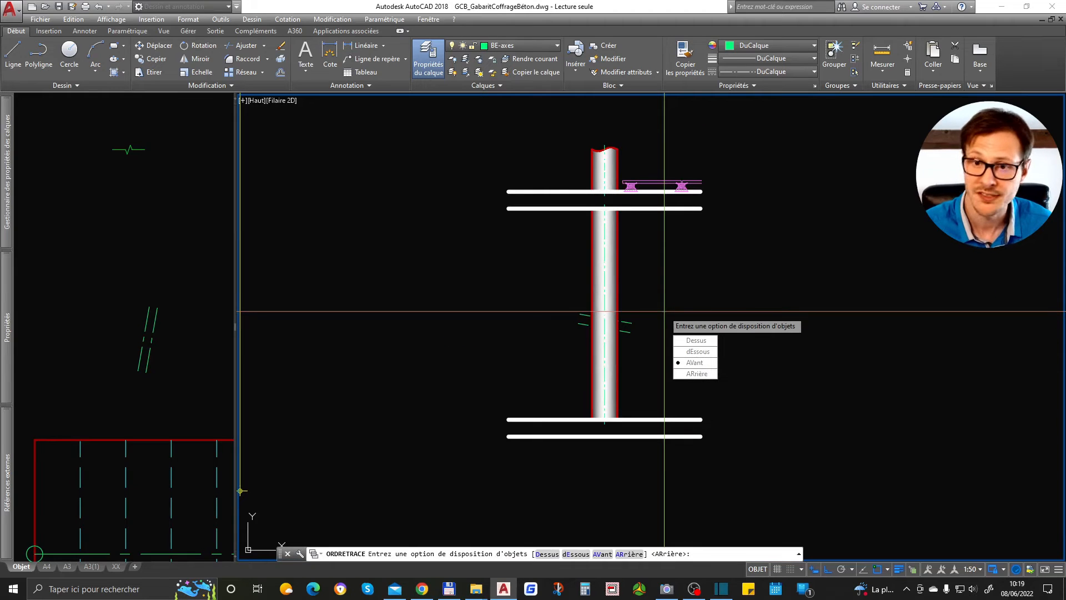
{"action": "key", "text": "Return"}
Move the break symbol vertically up the column, closer to the upper slab.
{"action": "scroll", "coordinate": [622, 313], "scroll_direction": "up", "scroll_amount": 2}
{"action": "left_click", "coordinate": [642, 317]}
{"action": "left_click", "coordinate": [626, 337]}
{"action": "type", "text": "d"}
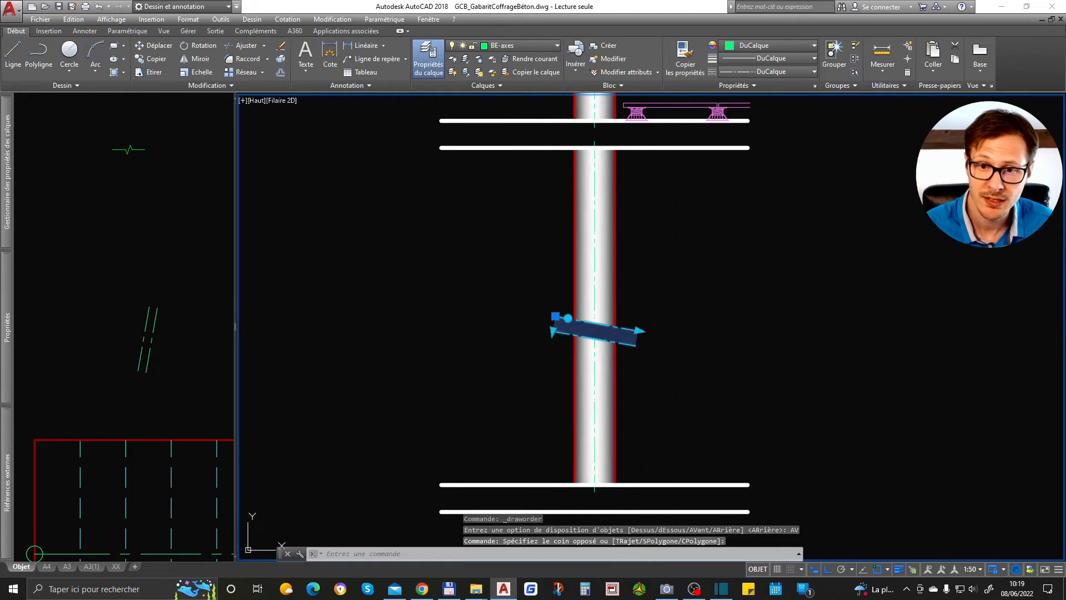
{"action": "key", "text": "Return"}
{"action": "left_click", "coordinate": [673, 315]}
{"action": "left_click", "coordinate": [678, 257]}
Try changing the break symbol's gap width with its grip, and undo that edit.
{"action": "left_click", "coordinate": [661, 248]}
{"action": "left_click", "coordinate": [633, 294]}
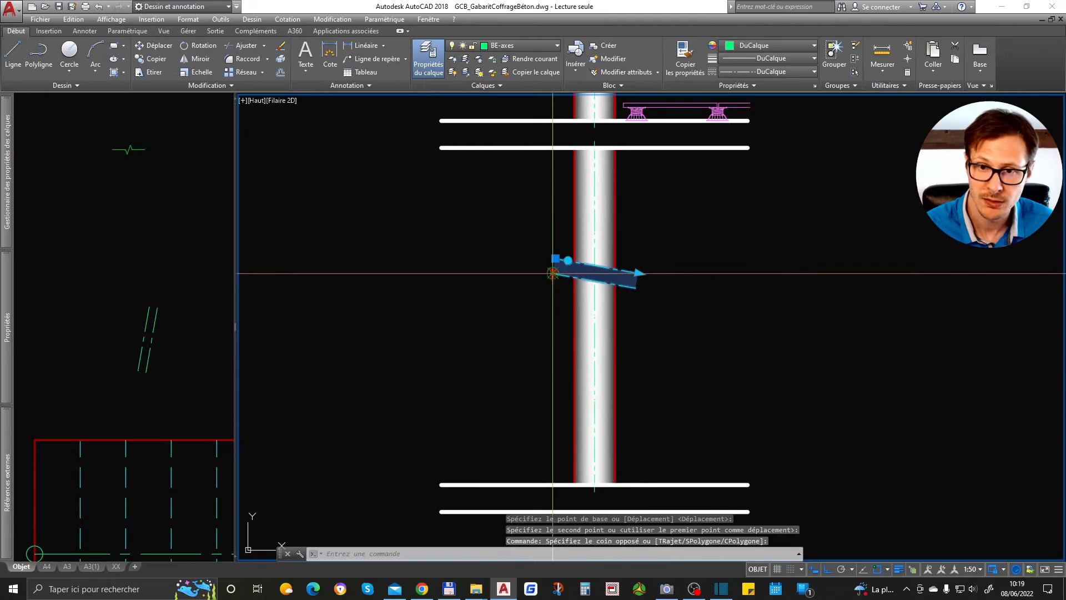
{"action": "left_click", "coordinate": [554, 273]}
{"action": "left_click", "coordinate": [657, 341]}
{"action": "key", "text": "Escape"}
{"action": "left_click", "coordinate": [598, 304]}
{"action": "key", "text": "ctrl+z"}
Try gap widths of 5 and 15 on the break symbol.
{"action": "left_click", "coordinate": [649, 257]}
{"action": "left_click", "coordinate": [635, 277]}
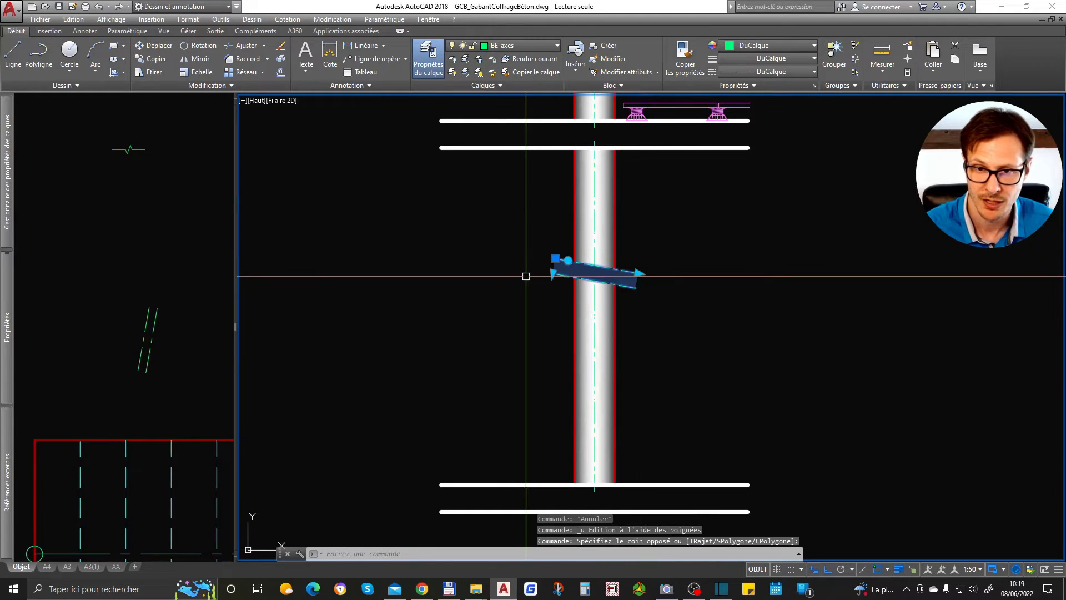
{"action": "left_click", "coordinate": [553, 273]}
{"action": "type", "text": "5"}
{"action": "scroll", "coordinate": [553, 272], "scroll_direction": "up", "scroll_amount": 3}
{"action": "left_click", "coordinate": [552, 255]}
{"action": "type", "text": "15"}
{"action": "key", "text": "Return"}
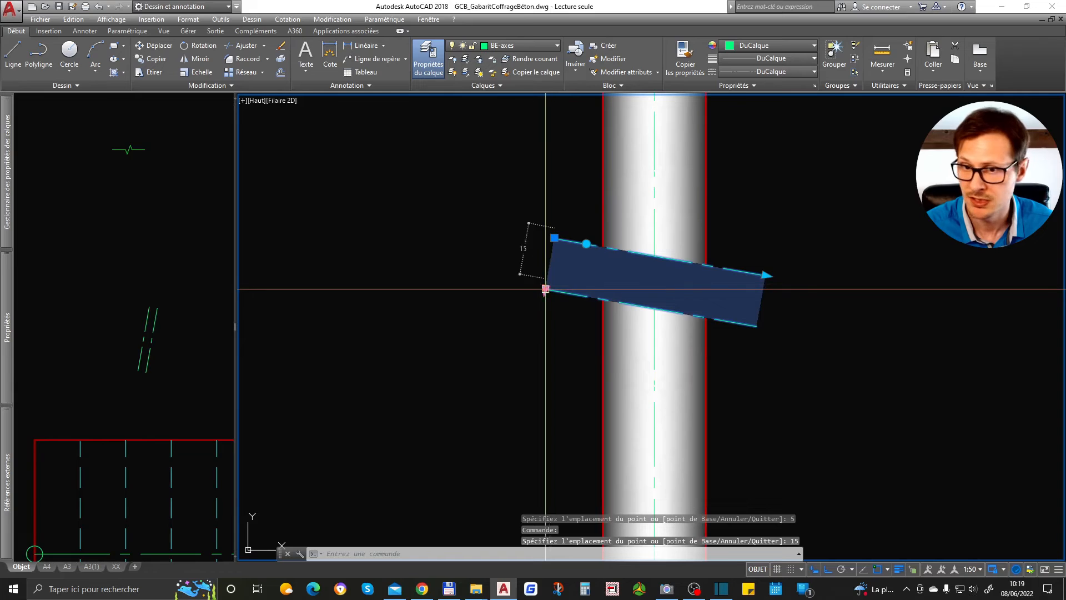
Set the break symbol's gap width to 10.
{"action": "left_click", "coordinate": [546, 288]}
{"action": "type", "text": "10"}
{"action": "key", "text": "Return"}
Lengthen the break symbol to about 137 and move it horizontally to centre it on the column.
{"action": "scroll", "coordinate": [545, 288], "scroll_direction": "down", "scroll_amount": 4}
{"action": "left_click", "coordinate": [631, 283]}
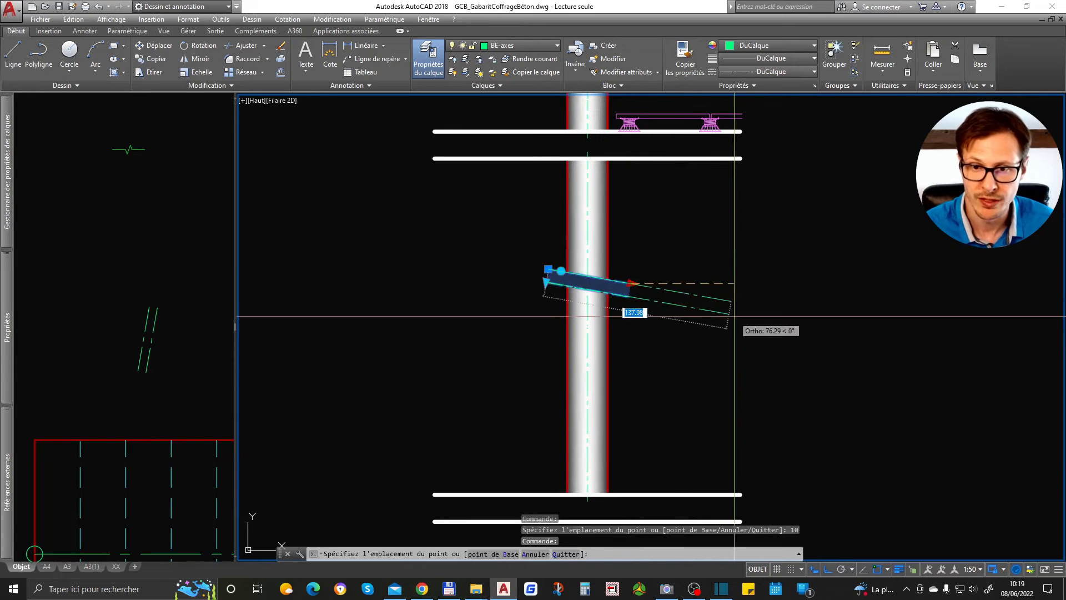
{"action": "left_click", "coordinate": [733, 315]}
{"action": "type", "text": "d"}
{"action": "key", "text": "Return"}
{"action": "left_click", "coordinate": [844, 252]}
{"action": "left_click", "coordinate": [790, 250]}
{"action": "key", "text": "Escape"}
{"action": "scroll", "coordinate": [560, 402], "scroll_direction": "down", "scroll_amount": 4}
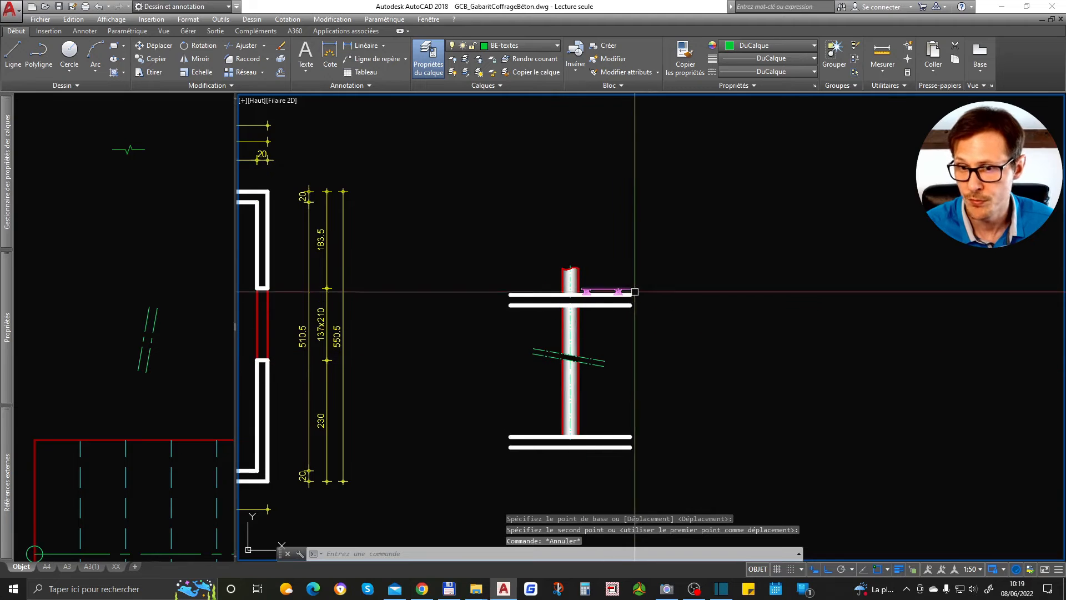
Copy the break symbol horizontally to the empty area beside the column.
{"action": "left_click", "coordinate": [597, 364]}
{"action": "type", "text": "co"}
{"action": "key", "text": "Return"}
{"action": "left_click", "coordinate": [615, 367]}
{"action": "left_click", "coordinate": [705, 360]}
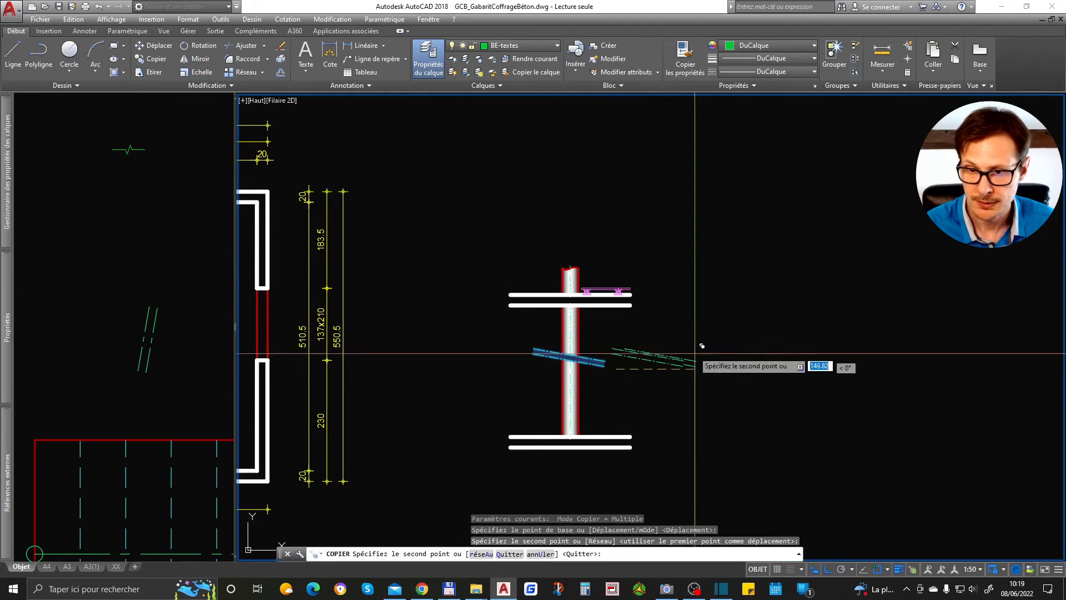
{"action": "key", "text": "Return"}
Place the break symbol copy beside the column and rotate it to 80° so that it stands nearly upright.
{"action": "left_click", "coordinate": [691, 342]}
{"action": "left_click", "coordinate": [661, 376]}
{"action": "left_click", "coordinate": [629, 350]}
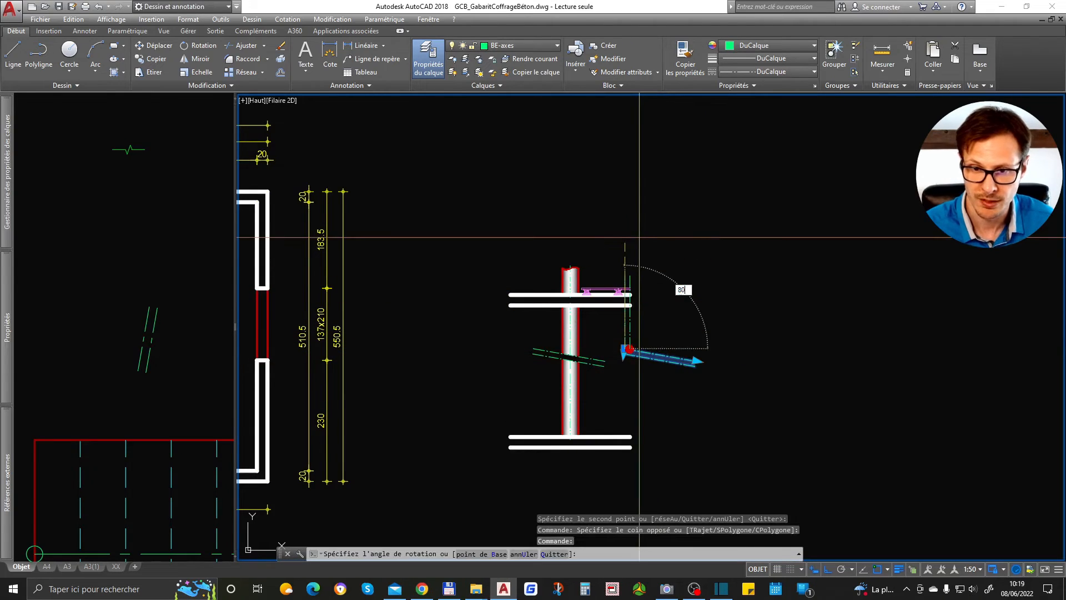
{"action": "type", "text": "80"}
{"action": "key", "text": "Return"}
{"action": "scroll", "coordinate": [640, 244], "scroll_direction": "up", "scroll_amount": 4}
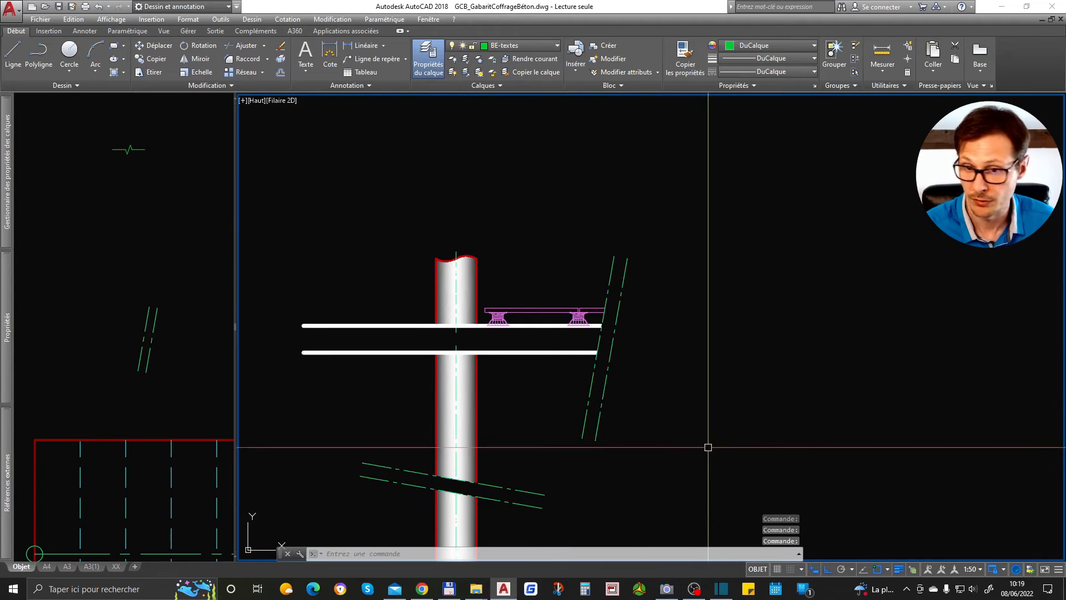
{"action": "key", "text": "Escape"}
Move the steep break symbol vertically so that it crosses the end of the upper slab.
{"action": "scroll", "coordinate": [640, 270], "scroll_direction": "down", "scroll_amount": 2}
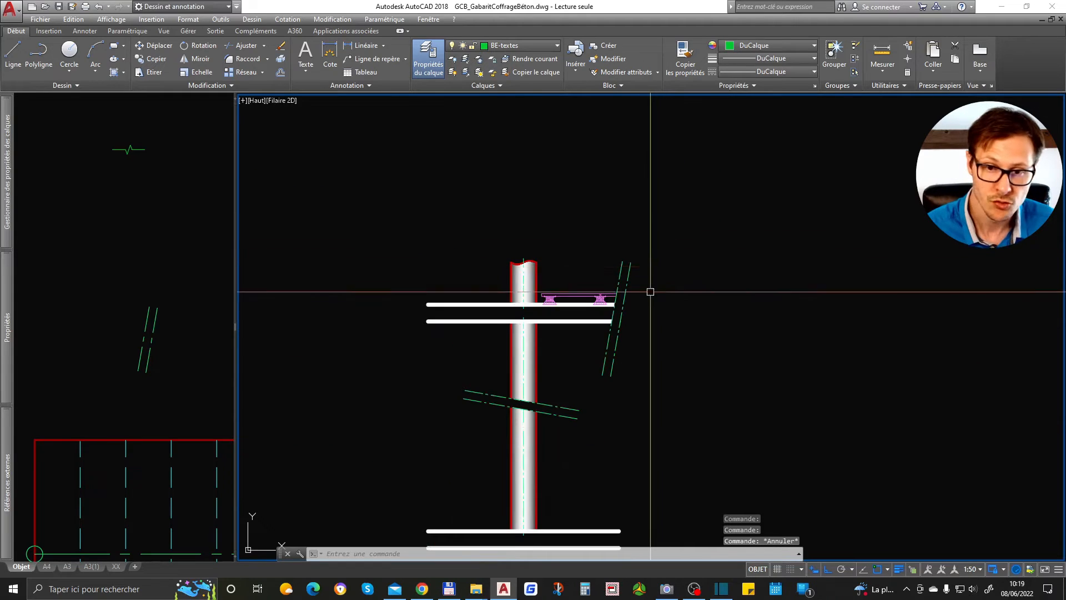
{"action": "left_click", "coordinate": [615, 359]}
{"action": "scroll", "coordinate": [622, 358], "scroll_direction": "up", "scroll_amount": 4}
{"action": "type", "text": "dp"}
{"action": "key", "text": "Return"}
{"action": "left_click", "coordinate": [690, 334]}
{"action": "left_click", "coordinate": [690, 277]}
{"action": "scroll", "coordinate": [693, 295], "scroll_direction": "down", "scroll_amount": 4}
Shorten the break symbol at the upper slab's end and move it about 7 upward.
{"action": "left_click", "coordinate": [670, 209]}
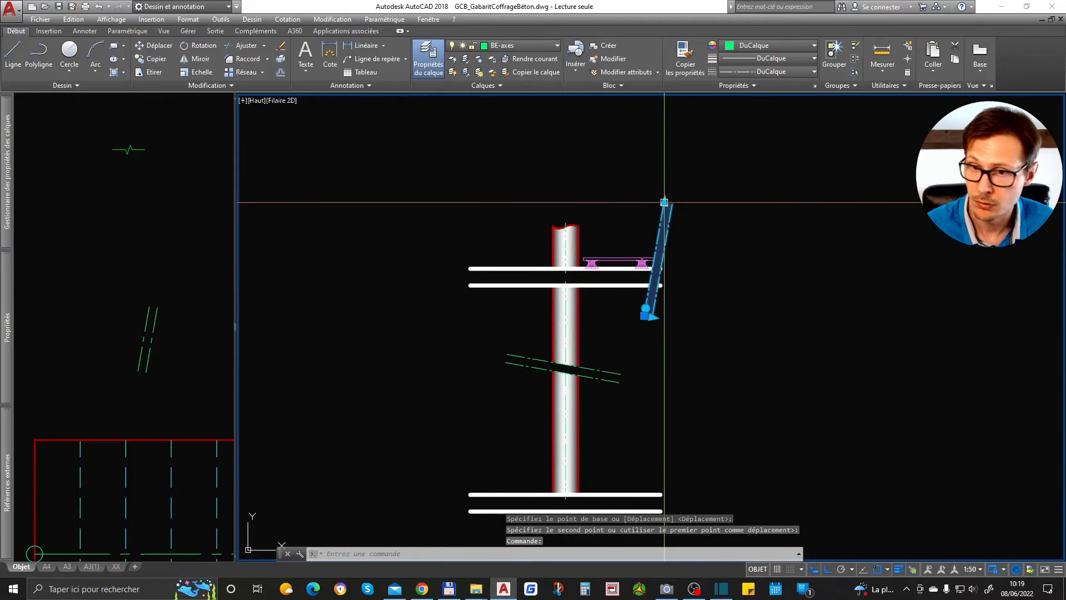
{"action": "left_click", "coordinate": [664, 203]}
{"action": "scroll", "coordinate": [652, 222], "scroll_direction": "up", "scroll_amount": 1}
{"action": "left_click", "coordinate": [638, 251]}
{"action": "scroll", "coordinate": [666, 279], "scroll_direction": "up", "scroll_amount": 2}
{"action": "type", "text": "dp"}
{"action": "key", "text": "Return"}
{"action": "left_click", "coordinate": [692, 286]}
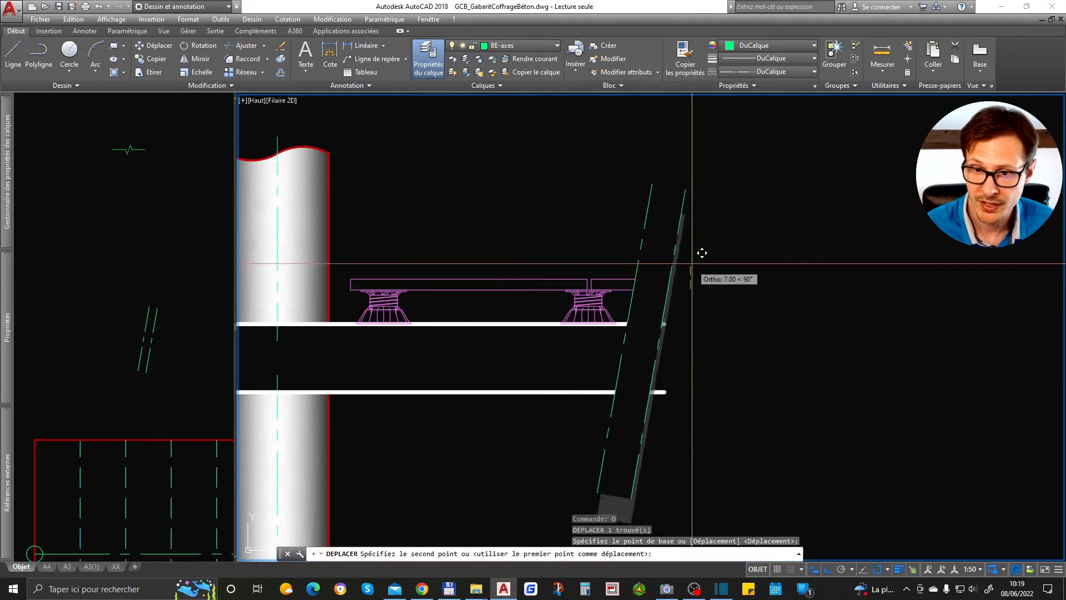
{"action": "left_click", "coordinate": [693, 262]}
Move the break symbol horizontally outward over the upper slab's end.
{"action": "type", "text": "dp"}
{"action": "key", "text": "Return"}
{"action": "left_click", "coordinate": [694, 356]}
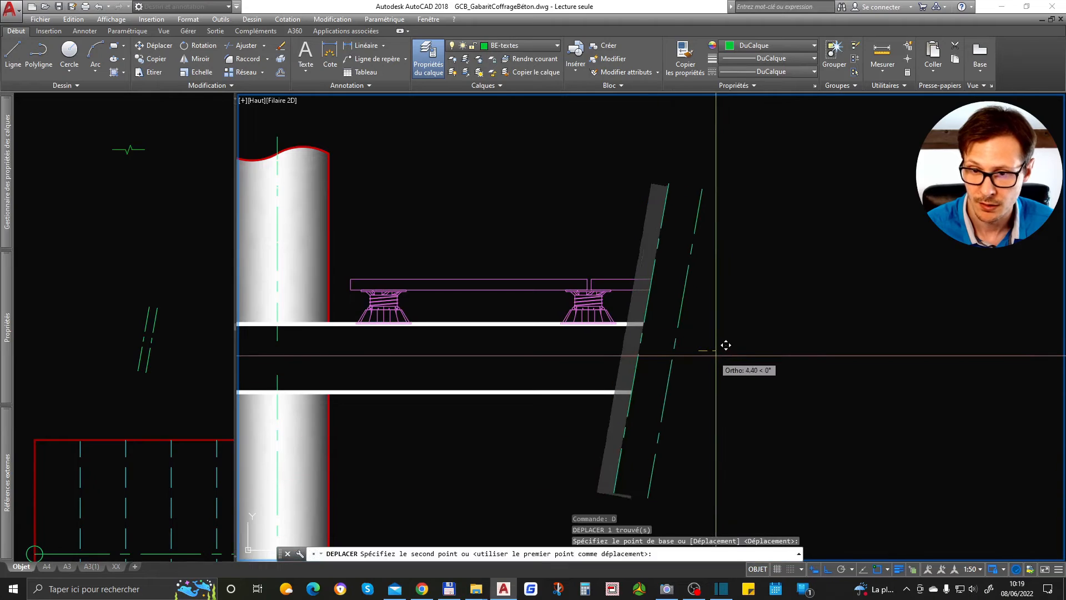
{"action": "left_click", "coordinate": [724, 354]}
{"action": "scroll", "coordinate": [693, 292], "scroll_direction": "down", "scroll_amount": 2}
Set the gap width of the upper slab's break symbol to 1.
{"action": "left_click", "coordinate": [696, 294]}
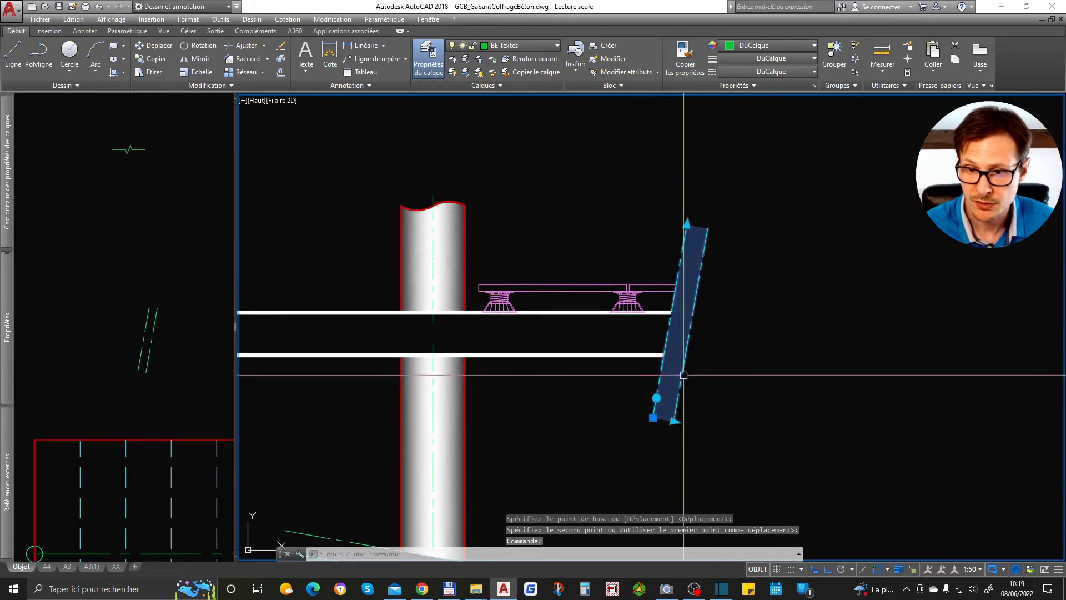
{"action": "left_click", "coordinate": [674, 422]}
{"action": "type", "text": "1"}
{"action": "key", "text": "Return"}
{"action": "key", "text": "Escape"}
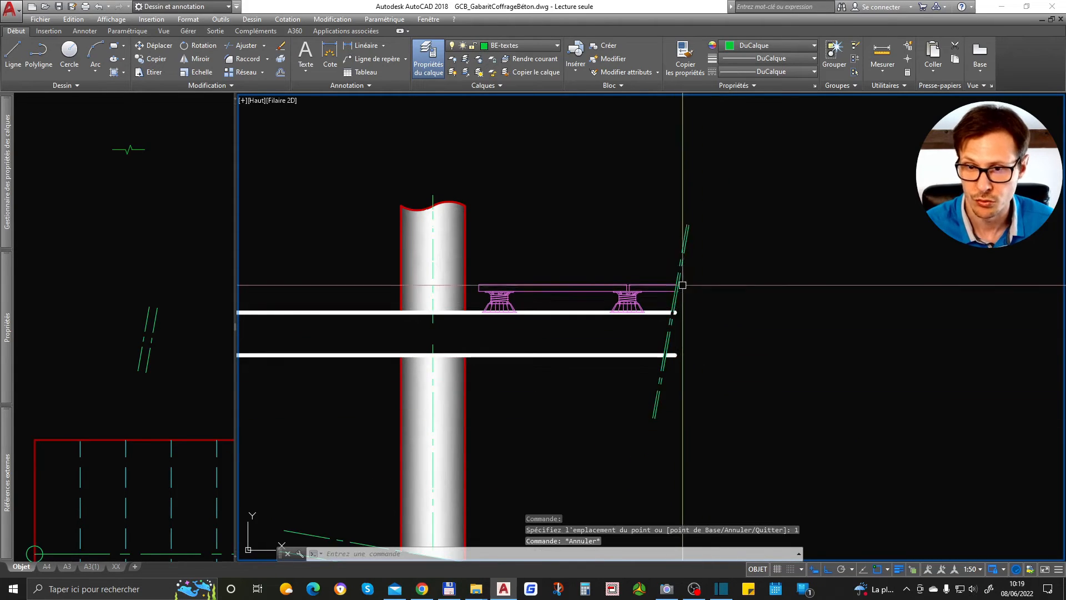
Set the gap width of the upper slab's break symbol to 2.
{"action": "left_click", "coordinate": [684, 262]}
{"action": "left_click", "coordinate": [655, 418]}
{"action": "type", "text": "2"}
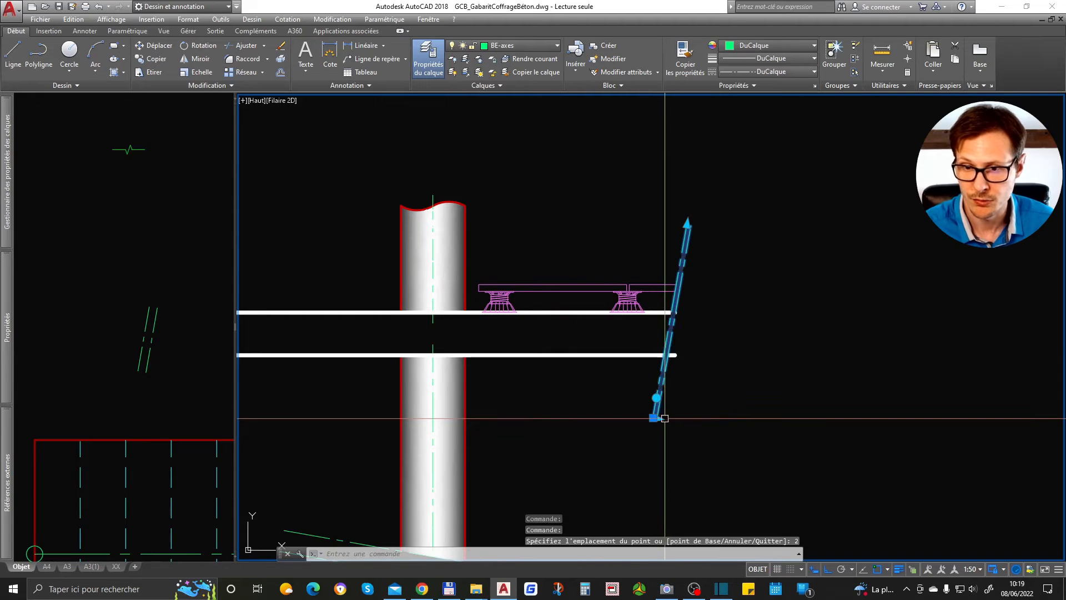
{"action": "key", "text": "Return"}
{"action": "key", "text": "Escape"}
{"action": "scroll", "coordinate": [707, 258], "scroll_direction": "up", "scroll_amount": 2}
{"action": "scroll", "coordinate": [706, 237], "scroll_direction": "down", "scroll_amount": 2}
Copy the narrow break symbol horizontally to the opposite end of the upper slab.
{"action": "left_click", "coordinate": [692, 238]}
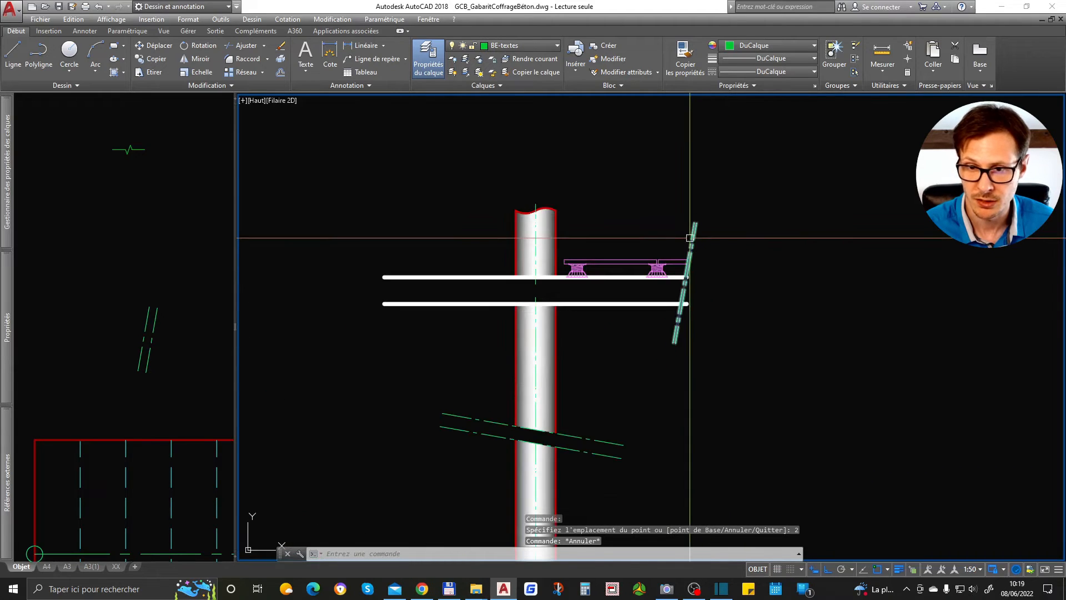
{"action": "type", "text": "co"}
{"action": "key", "text": "Return"}
{"action": "left_click", "coordinate": [707, 223]}
{"action": "left_click", "coordinate": [400, 203]}
{"action": "key", "text": "Return"}
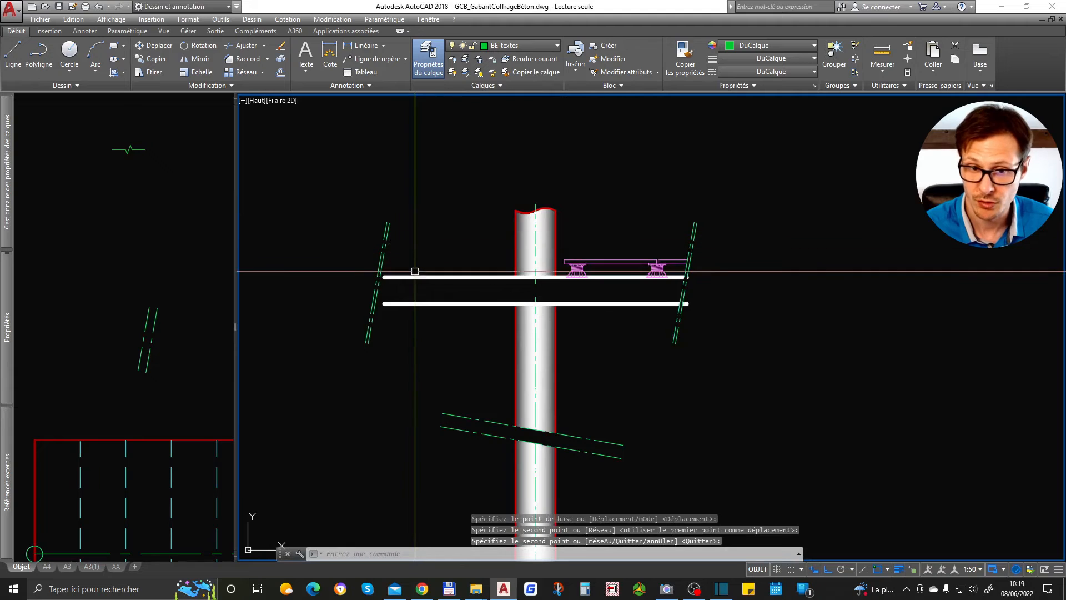
Move the copied break symbol about 7 horizontally toward the column so that it crosses the slab's end.
{"action": "left_click", "coordinate": [385, 251]}
{"action": "scroll", "coordinate": [390, 256], "scroll_direction": "up", "scroll_amount": 2}
{"action": "type", "text": "d"}
{"action": "key", "text": "Return"}
{"action": "left_click", "coordinate": [398, 249]}
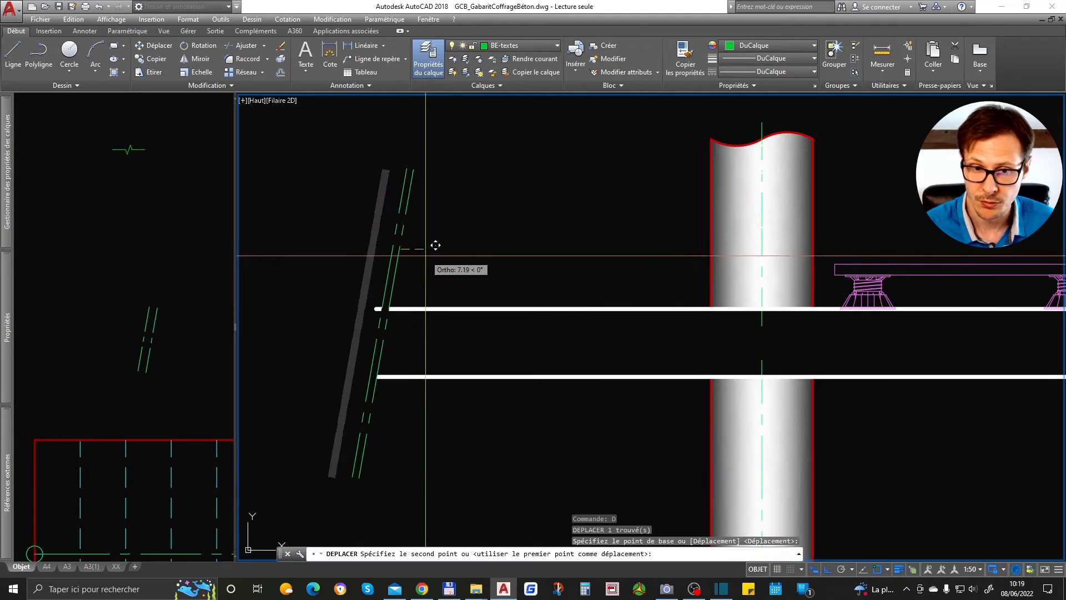
{"action": "left_click", "coordinate": [425, 255]}
{"action": "scroll", "coordinate": [434, 285], "scroll_direction": "down", "scroll_amount": 1}
{"action": "scroll", "coordinate": [465, 311], "scroll_direction": "down", "scroll_amount": 2}
Erase both break symbols at the ends of the upper slab.
{"action": "left_click", "coordinate": [781, 217]}
{"action": "left_click", "coordinate": [711, 268]}
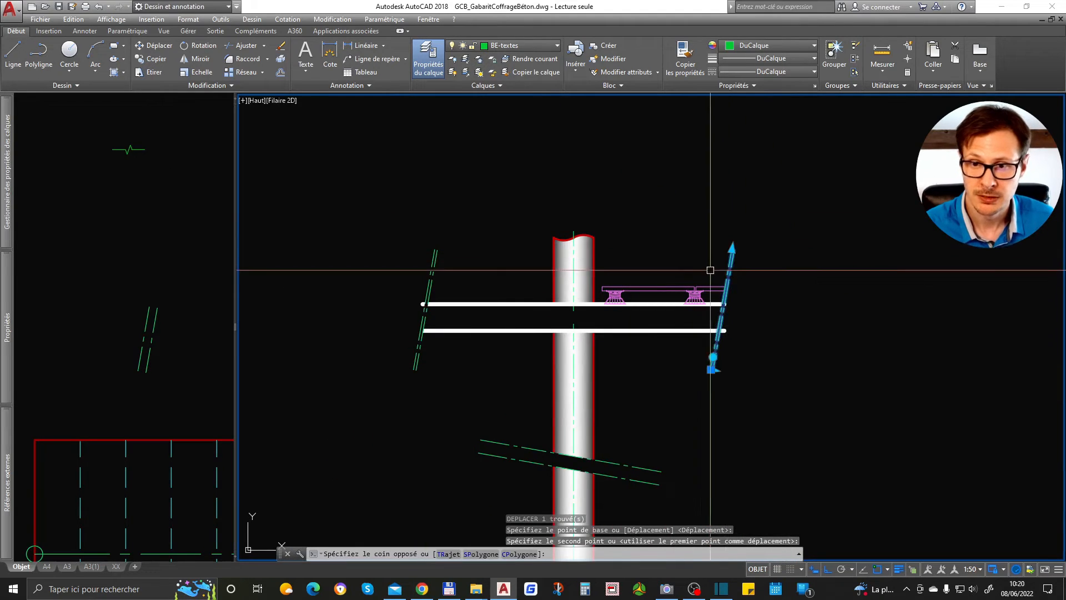
{"action": "key", "text": "Delete"}
{"action": "scroll", "coordinate": [559, 230], "scroll_direction": "down", "scroll_amount": 2}
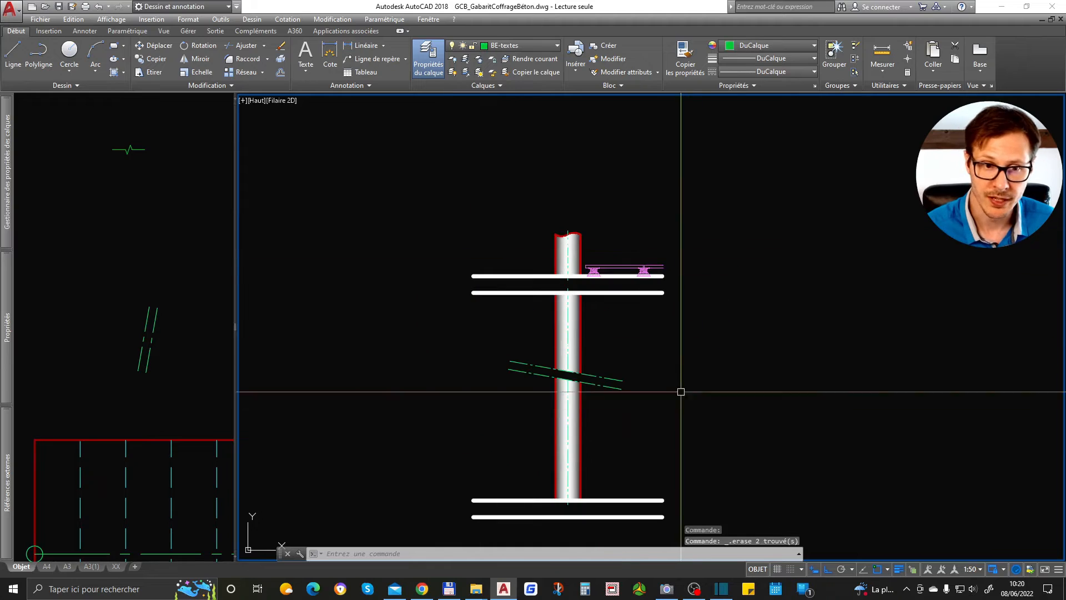
Copy the HEA profile from the block library to the lower corner of the upper slab's end near the pedestals.
{"action": "left_click", "coordinate": [192, 334]}
{"action": "scroll", "coordinate": [192, 334], "scroll_direction": "down", "scroll_amount": 5}
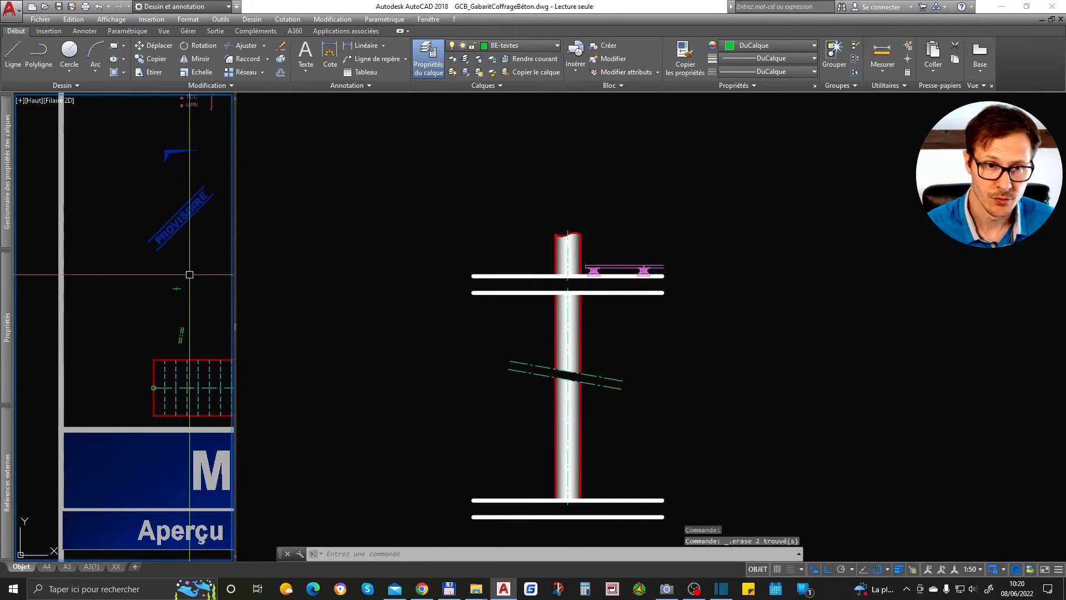
{"action": "middle_click_drag", "start_coordinate": [183, 219], "coordinate": [124, 406]}
{"action": "middle_click_drag", "start_coordinate": [182, 361], "coordinate": [77, 397]}
{"action": "middle_click_drag", "start_coordinate": [67, 318], "coordinate": [94, 324]}
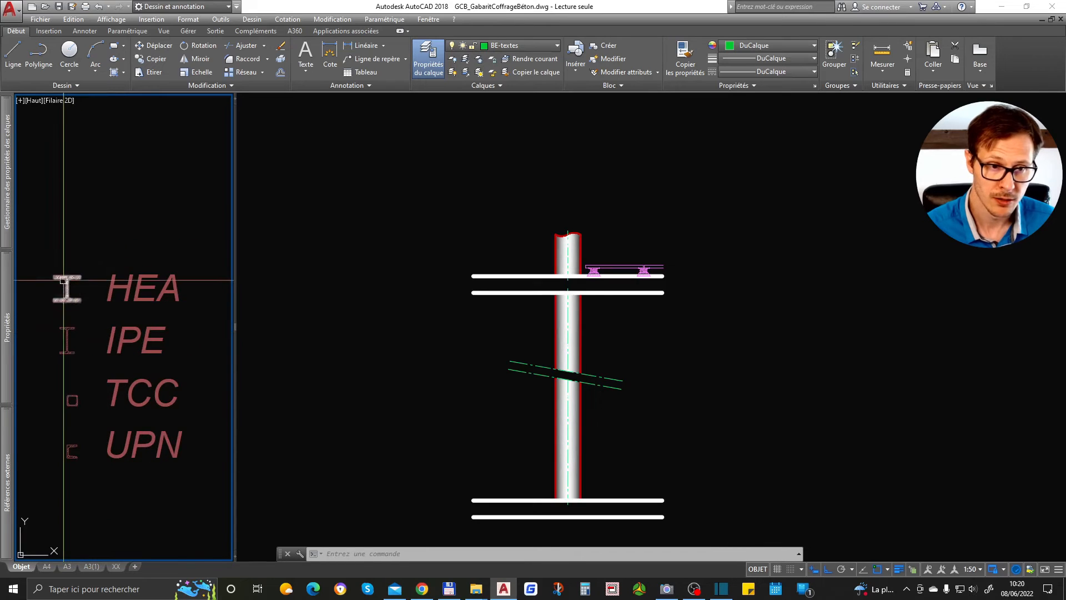
{"action": "type", "text": "co"}
{"action": "key", "text": "space"}
{"action": "left_click", "coordinate": [67, 300]}
{"action": "left_click", "coordinate": [638, 299]}
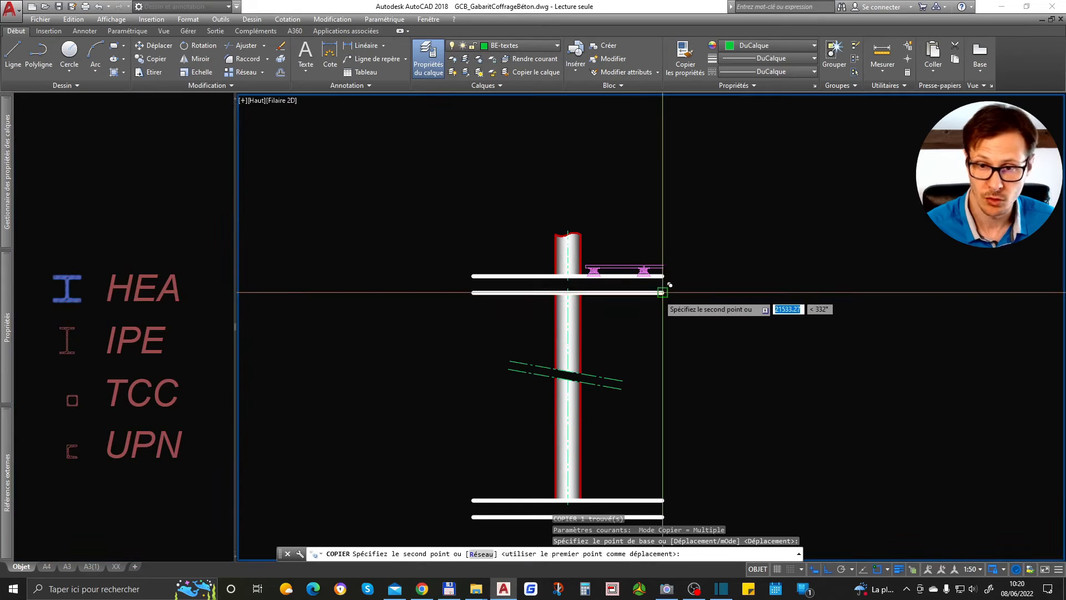
{"action": "left_click", "coordinate": [663, 292]}
{"action": "key", "text": "space"}
Set the HEA beam's size to 220.
{"action": "scroll", "coordinate": [661, 290], "scroll_direction": "up", "scroll_amount": 5}
{"action": "left_click", "coordinate": [663, 269]}
{"action": "left_click", "coordinate": [659, 287]}
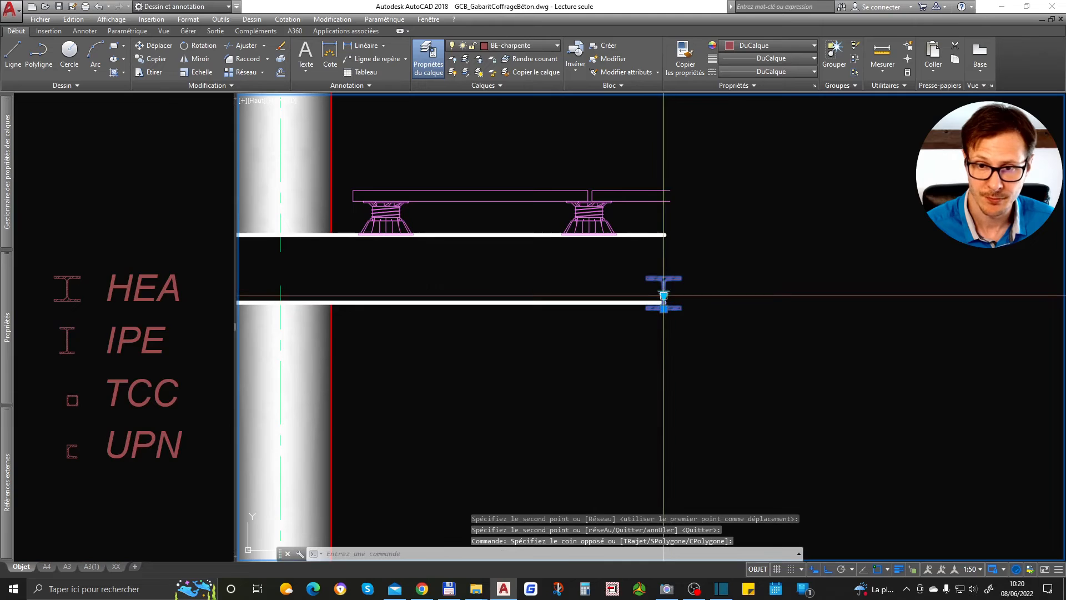
{"action": "left_click", "coordinate": [664, 292]}
{"action": "left_click", "coordinate": [698, 334]}
Move the HEA beam vertically down so that its top flange meets the underside of the upper slab.
{"action": "scroll", "coordinate": [672, 238], "scroll_direction": "up", "scroll_amount": 4}
{"action": "type", "text": "d"}
{"action": "key", "text": "space"}
{"action": "left_click", "coordinate": [653, 239]}
{"action": "scroll", "coordinate": [661, 392], "scroll_direction": "up", "scroll_amount": 2}
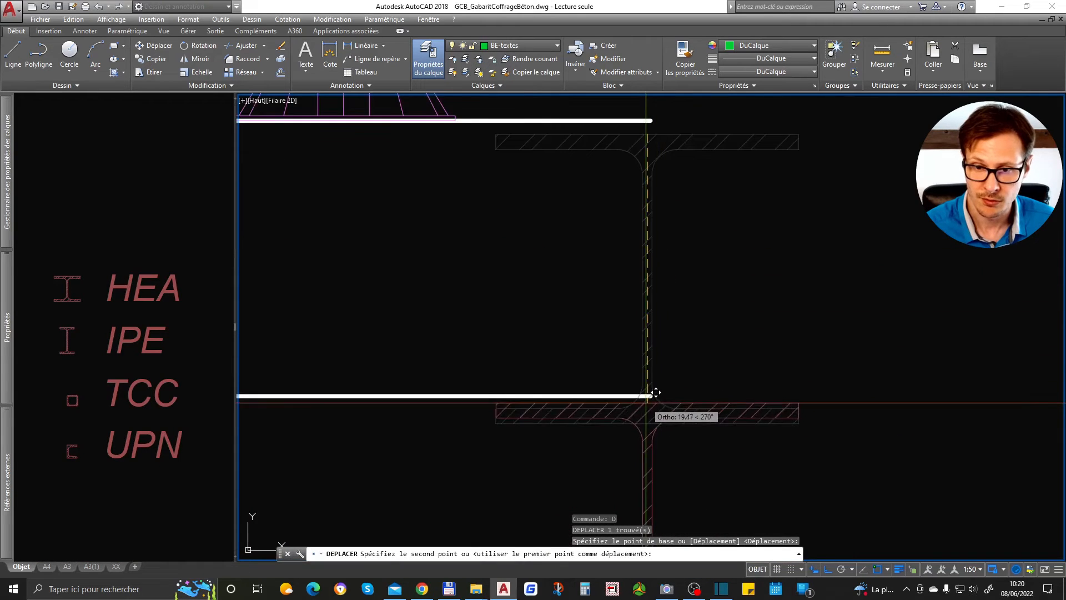
{"action": "left_click", "coordinate": [657, 393]}
{"action": "scroll", "coordinate": [687, 324], "scroll_direction": "down", "scroll_amount": 4}
Move the HEA beam horizontally toward the column so that it sits fully beneath the slab.
{"action": "left_click", "coordinate": [669, 385]}
{"action": "type", "text": "d"}
{"action": "key", "text": "space"}
{"action": "left_click", "coordinate": [748, 428]}
{"action": "left_click", "coordinate": [634, 426]}
{"action": "scroll", "coordinate": [645, 367], "scroll_direction": "down", "scroll_amount": 3}
{"action": "scroll", "coordinate": [644, 366], "scroll_direction": "up", "scroll_amount": 3}
Lower the HEA beam slightly to leave a small gap between its top flange and the slab.
{"action": "left_click", "coordinate": [578, 337]}
{"action": "type", "text": "d"}
{"action": "key", "text": "space"}
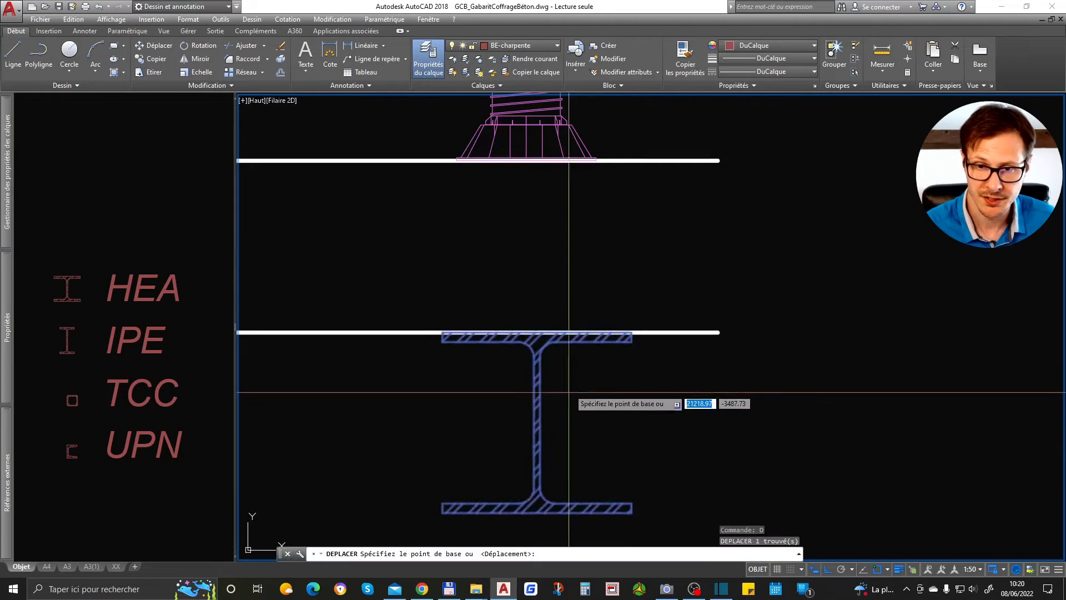
{"action": "scroll", "coordinate": [639, 356], "scroll_direction": "up", "scroll_amount": 3}
{"action": "left_click", "coordinate": [638, 351]}
{"action": "left_click", "coordinate": [633, 375]}
{"action": "scroll", "coordinate": [624, 355], "scroll_direction": "up", "scroll_amount": 3}
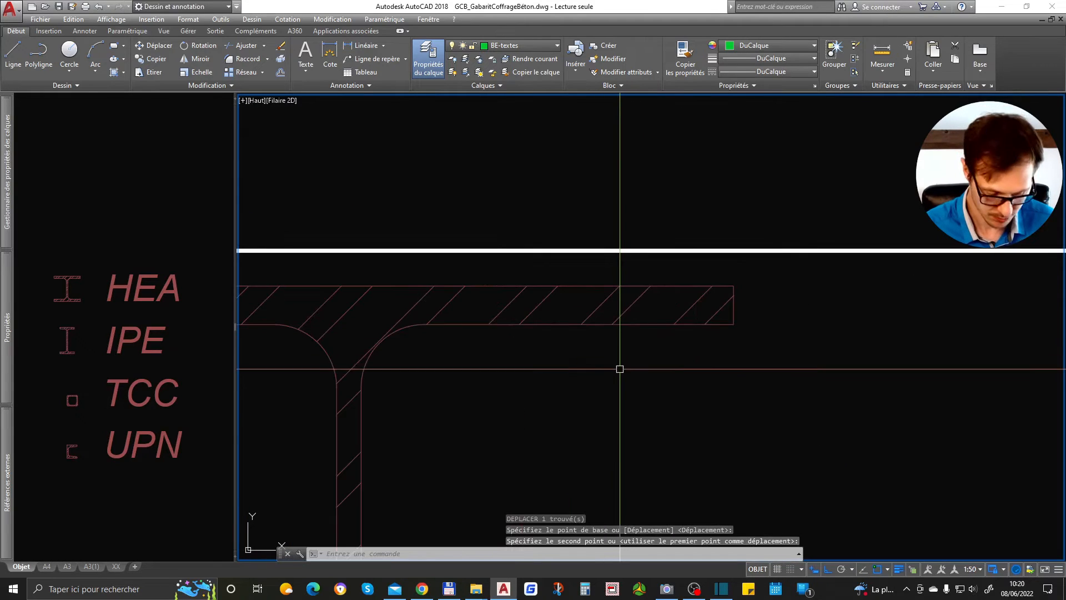
Draw two short vertical anchor lines through the HEA beam's top flange into the slab.
{"action": "type", "text": "l"}
{"action": "key", "text": "space"}
{"action": "scroll", "coordinate": [611, 345], "scroll_direction": "down", "scroll_amount": 6}
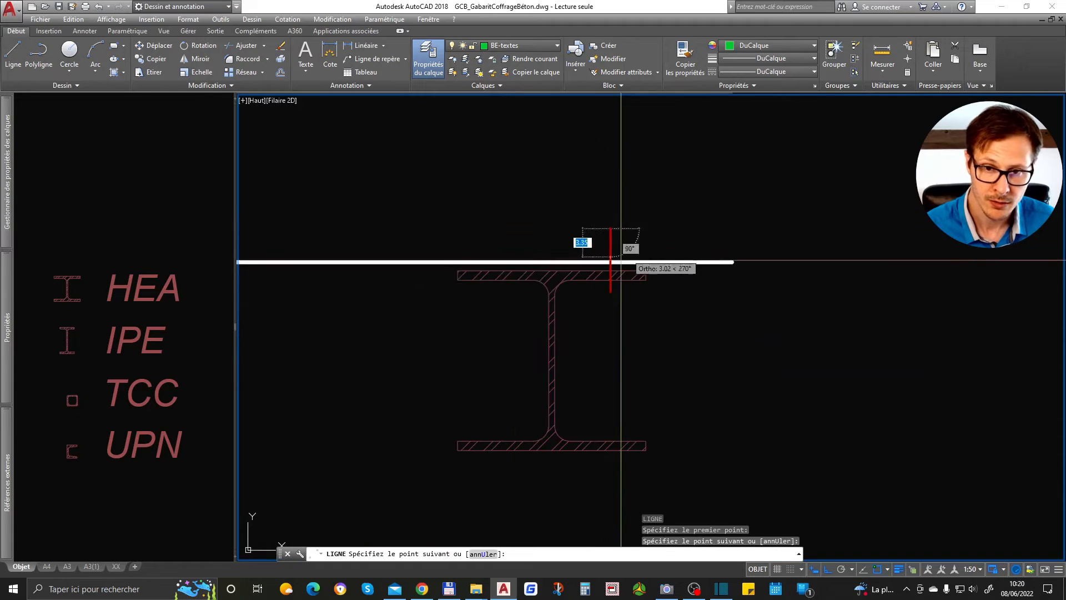
{"action": "left_click", "coordinate": [496, 295]}
{"action": "left_click", "coordinate": [497, 201]}
{"action": "key", "text": "space"}
{"action": "scroll", "coordinate": [611, 308], "scroll_direction": "down", "scroll_amount": 4}
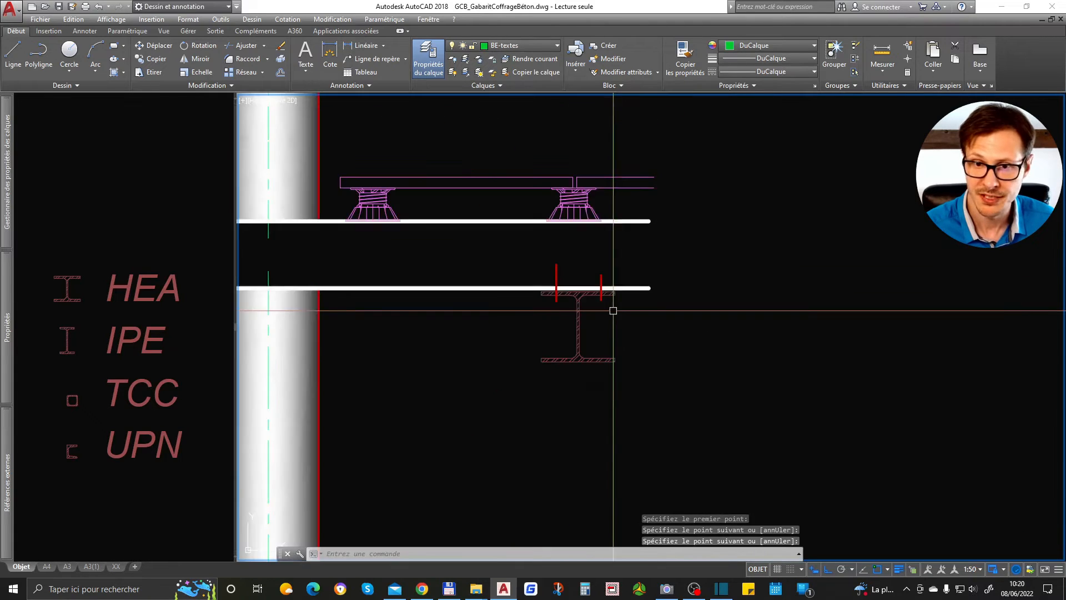
Stretch the upper end of the taller anchor line down to about the height of the other one.
{"action": "scroll", "coordinate": [566, 273], "scroll_direction": "up", "scroll_amount": 4}
{"action": "type", "text": "et"}
{"action": "key", "text": "space"}
{"action": "left_click", "coordinate": [548, 223]}
{"action": "left_click", "coordinate": [525, 256]}
{"action": "key", "text": "space"}
{"action": "left_click", "coordinate": [558, 225]}
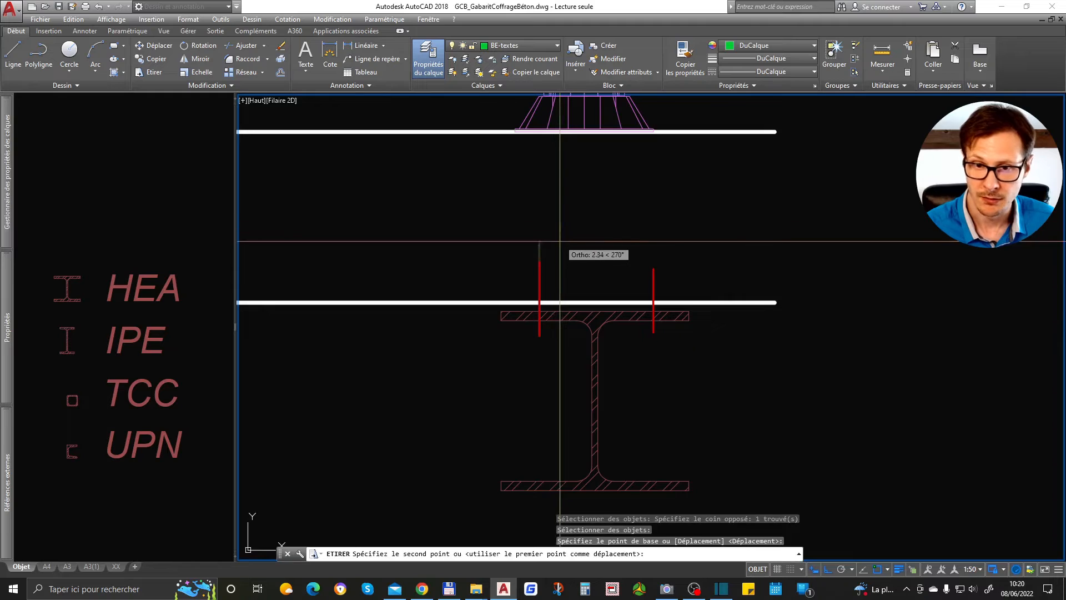
{"action": "left_click", "coordinate": [562, 250]}
{"action": "scroll", "coordinate": [665, 321], "scroll_direction": "down", "scroll_amount": 4}
{"action": "scroll", "coordinate": [658, 343], "scroll_direction": "up", "scroll_amount": 2}
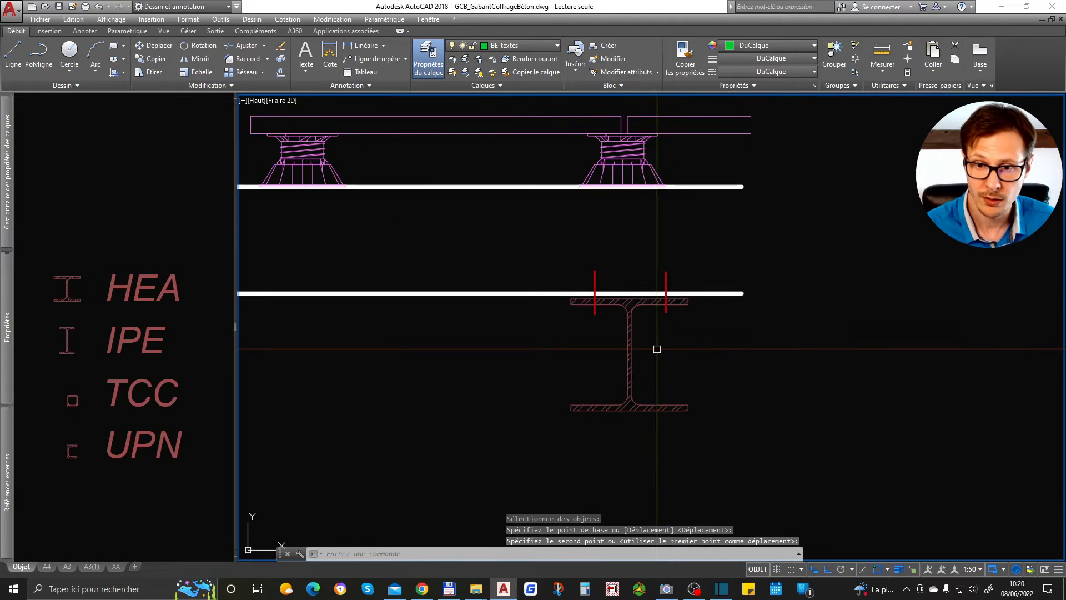
Change the HEA beam's size to 320.
{"action": "left_click", "coordinate": [656, 349]}
{"action": "left_click", "coordinate": [621, 335]}
{"action": "left_click", "coordinate": [630, 389]}
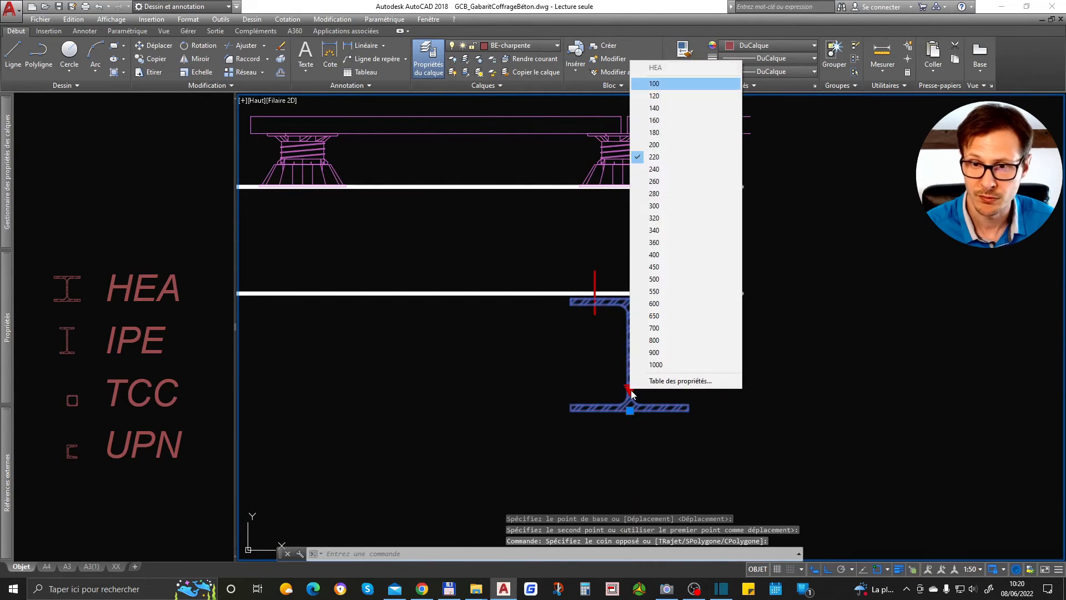
{"action": "left_click", "coordinate": [684, 220]}
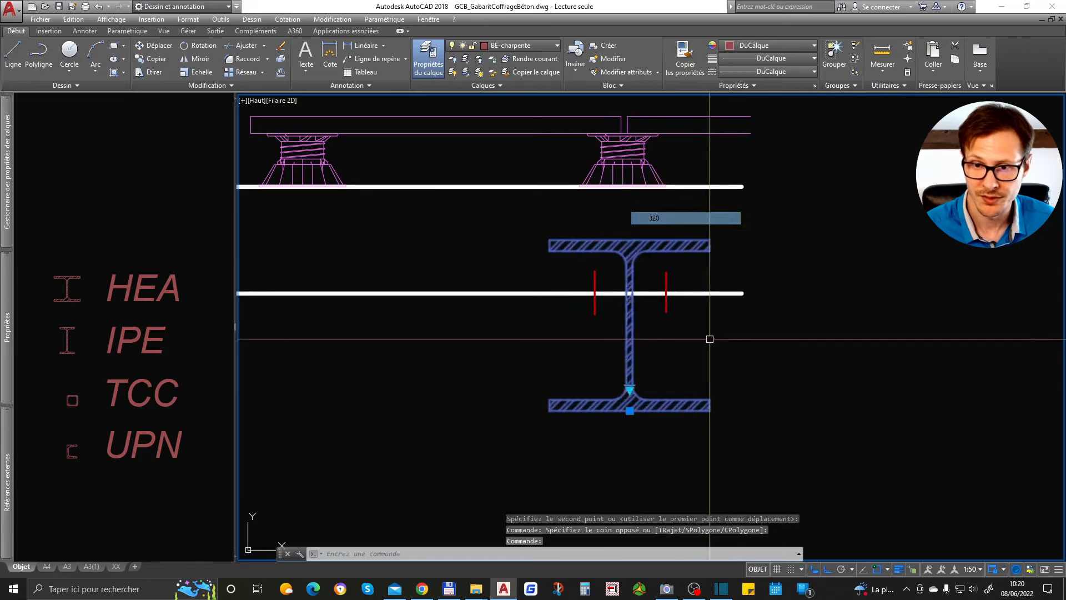
{"action": "key", "text": "Escape"}
{"action": "scroll", "coordinate": [689, 292], "scroll_direction": "down", "scroll_amount": 3}
Move the enlarged HEA beam down so that its top flange lies just below the slab.
{"action": "left_click", "coordinate": [662, 281]}
{"action": "type", "text": "D"}
{"action": "key", "text": "Return"}
{"action": "scroll", "coordinate": [697, 293], "scroll_direction": "up", "scroll_amount": 3}
{"action": "left_click", "coordinate": [707, 307]}
{"action": "left_click", "coordinate": [752, 366]}
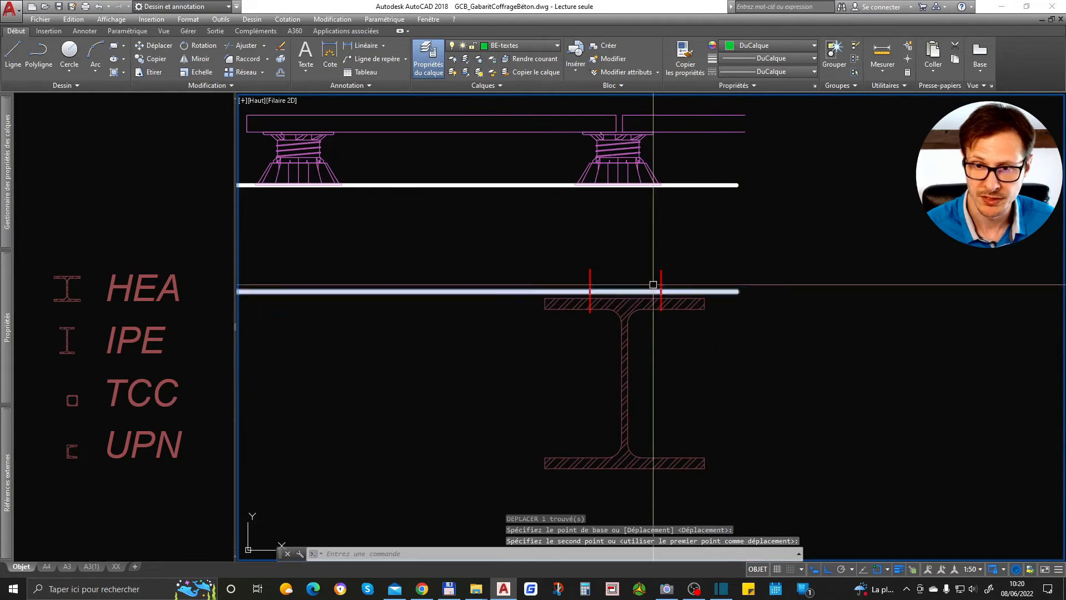
Erase the two vertical anchor lines above the HEA beam.
{"action": "left_click_drag", "start_coordinate": [675, 261], "coordinate": [578, 322]}
{"action": "key", "text": "Delete"}
{"action": "scroll", "coordinate": [712, 296], "scroll_direction": "down", "scroll_amount": 4}
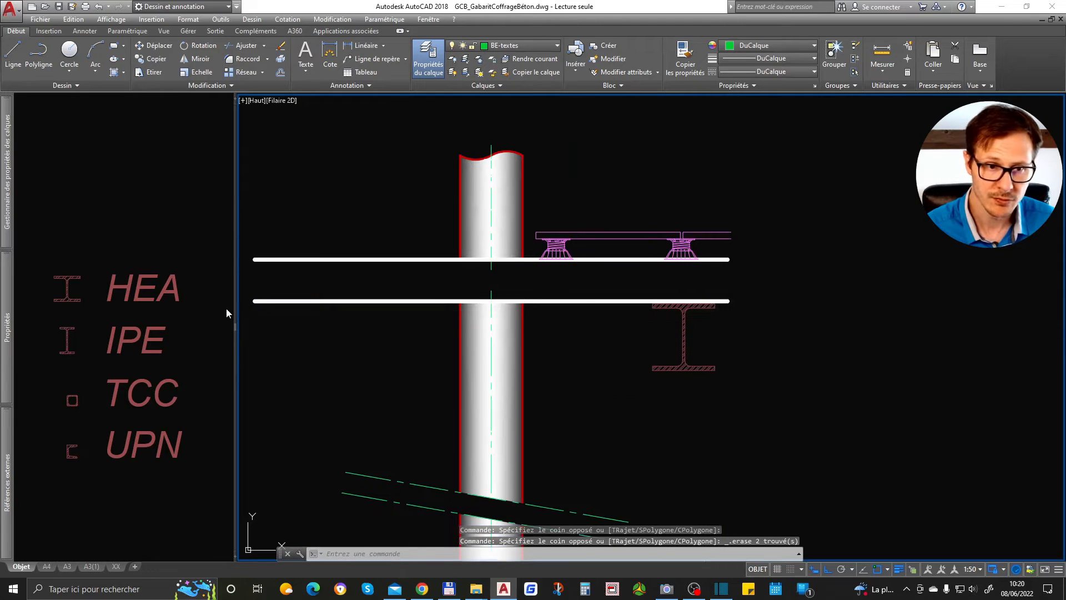
Copy the IPE profile from the block library to the underside of the upper slab at the column's edge.
{"action": "left_click", "coordinate": [76, 365]}
{"action": "type", "text": "cp"}
{"action": "key", "text": "Return"}
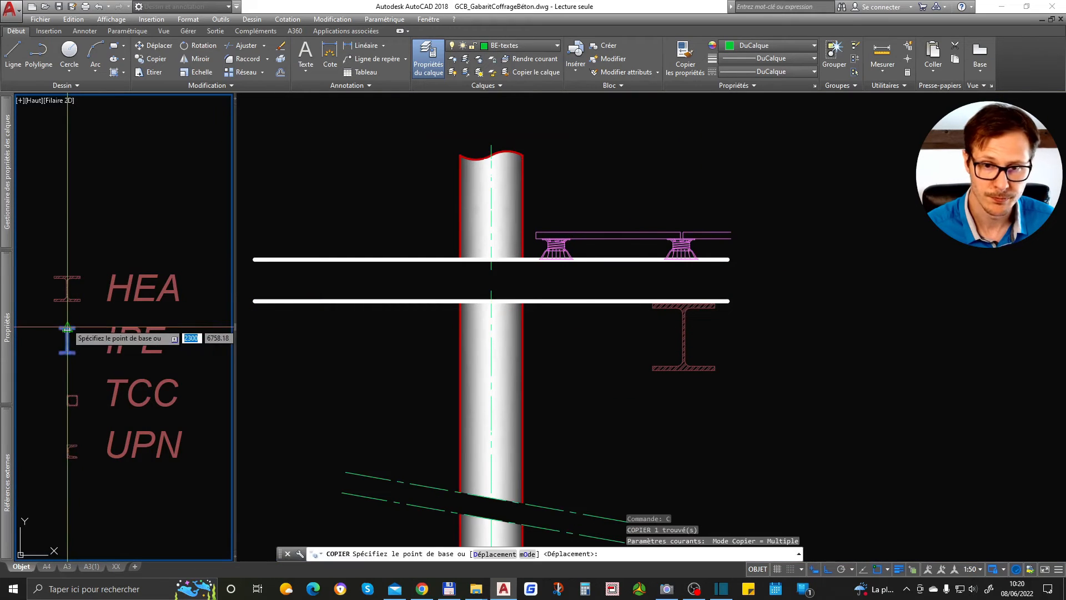
{"action": "left_click", "coordinate": [69, 327]}
{"action": "left_click", "coordinate": [515, 300]}
{"action": "left_click", "coordinate": [517, 300]}
{"action": "key", "text": "Escape"}
Move the IPE beam horizontally into the empty area beyond the slab's end.
{"action": "left_click", "coordinate": [524, 311]}
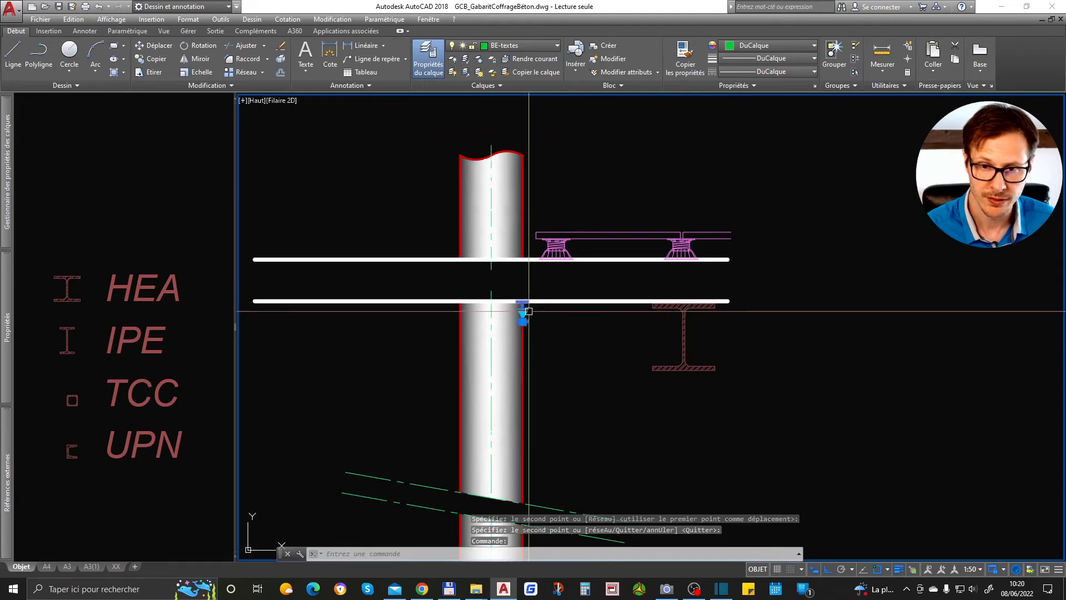
{"action": "type", "text": "d"}
{"action": "key", "text": "Return"}
{"action": "left_click", "coordinate": [538, 321]}
{"action": "left_click", "coordinate": [776, 309]}
Choose a larger profile size for the IPE beam.
{"action": "scroll", "coordinate": [775, 309], "scroll_direction": "up", "scroll_amount": 3}
{"action": "left_click", "coordinate": [767, 311]}
{"action": "left_click", "coordinate": [766, 330]}
{"action": "left_click", "coordinate": [819, 172]}
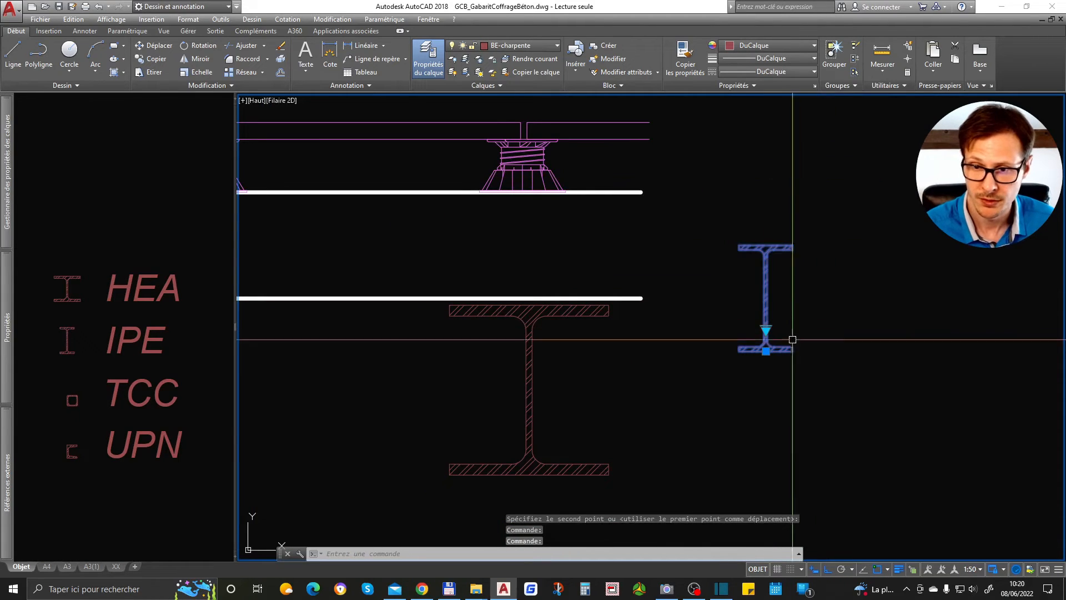
Rotate the IPE beam 90° so that its web lies horizontally.
{"action": "type", "text": "ro"}
{"action": "key", "text": "Return"}
{"action": "left_click", "coordinate": [794, 310]}
{"action": "left_click", "coordinate": [794, 296]}
Move the rotated IPE beam horizontally so its end meets the web of the larger beam under the upper slab.
{"action": "left_click", "coordinate": [809, 306]}
{"action": "left_click", "coordinate": [776, 383]}
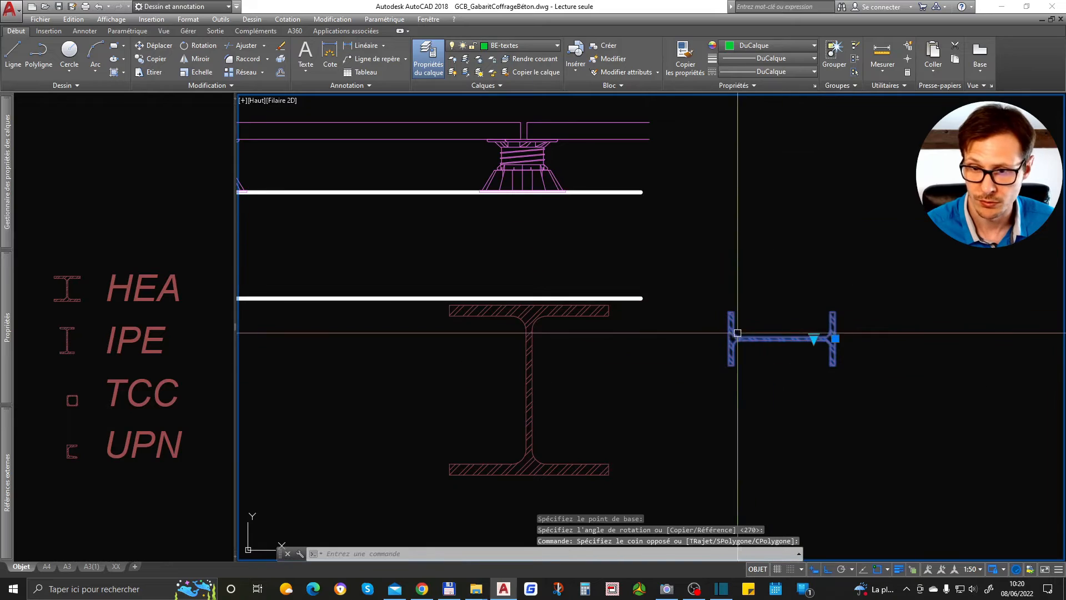
{"action": "type", "text": "d"}
{"action": "key", "text": "Return"}
{"action": "left_click", "coordinate": [740, 330]}
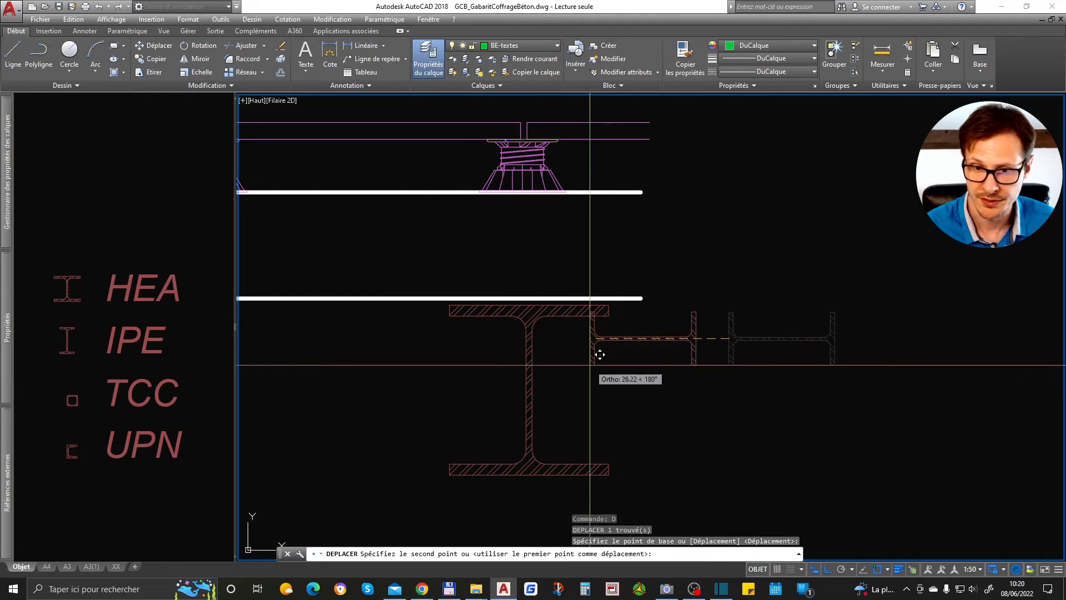
{"action": "left_click", "coordinate": [533, 376]}
Delete the horizontal IPE beam beside the larger beam.
{"action": "left_click", "coordinate": [698, 347]}
{"action": "left_click", "coordinate": [584, 399]}
{"action": "scroll", "coordinate": [795, 371], "scroll_direction": "down", "scroll_amount": 6}
{"action": "key", "text": "Delete"}
Look through the ground, slope and steel profile symbols available in the block library.
{"action": "left_click", "coordinate": [794, 392]}
{"action": "left_click", "coordinate": [744, 412]}
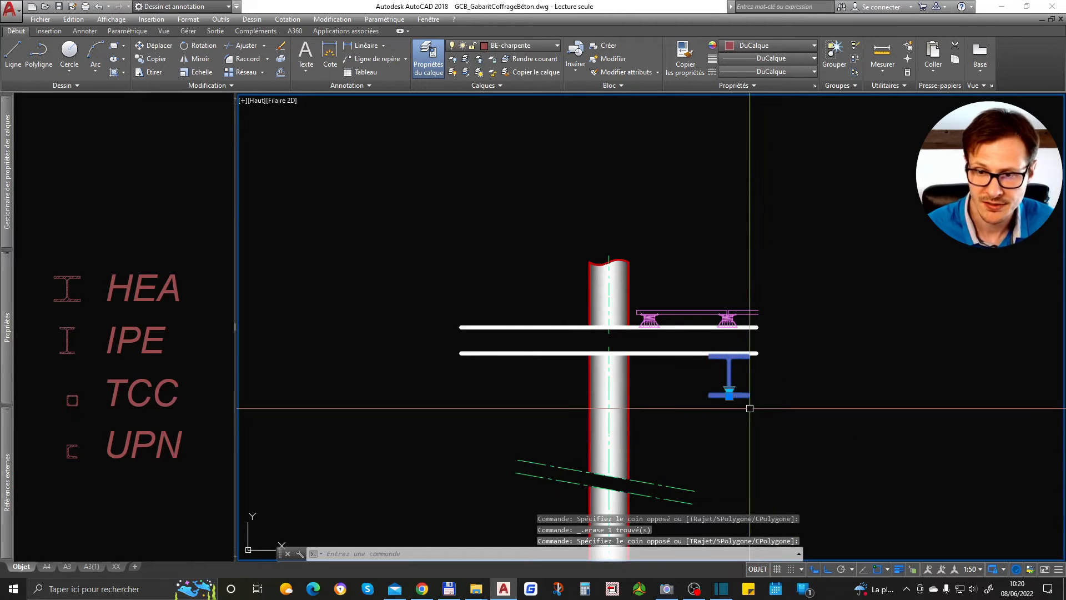
{"action": "scroll", "coordinate": [793, 334], "scroll_direction": "down", "scroll_amount": 3}
{"action": "key", "text": "Escape"}
{"action": "left_click", "coordinate": [145, 372]}
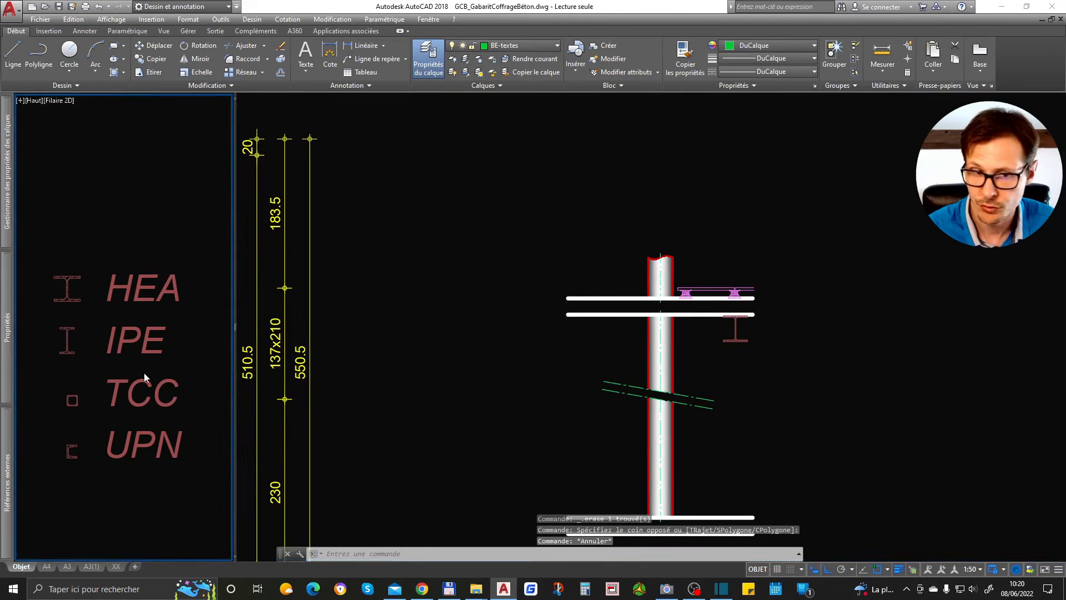
{"action": "scroll", "coordinate": [145, 372], "scroll_direction": "down", "scroll_amount": 5}
{"action": "scroll", "coordinate": [148, 275], "scroll_direction": "down", "scroll_amount": 5}
{"action": "middle_click_drag", "start_coordinate": [140, 203], "coordinate": [138, 289]}
{"action": "scroll", "coordinate": [148, 306], "scroll_direction": "up", "scroll_amount": 5}
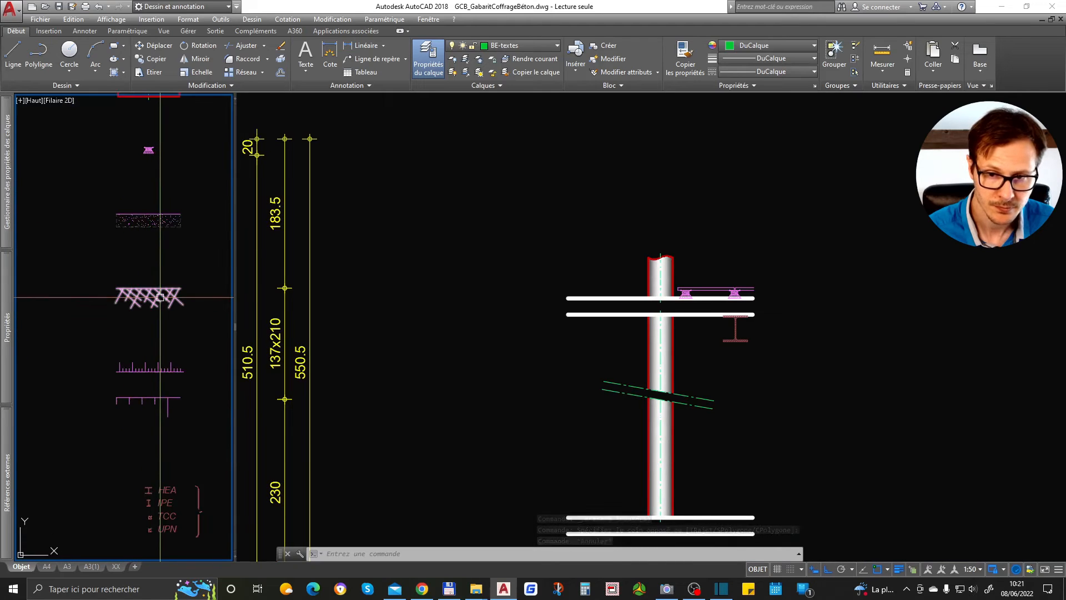
{"action": "middle_click_drag", "start_coordinate": [144, 389], "coordinate": [88, 194]}
Draw a stepped multiline at scale 20 in the empty area beyond the column elevation, with vertical, horizontal and vertical segments.
{"action": "left_click", "coordinate": [509, 378]}
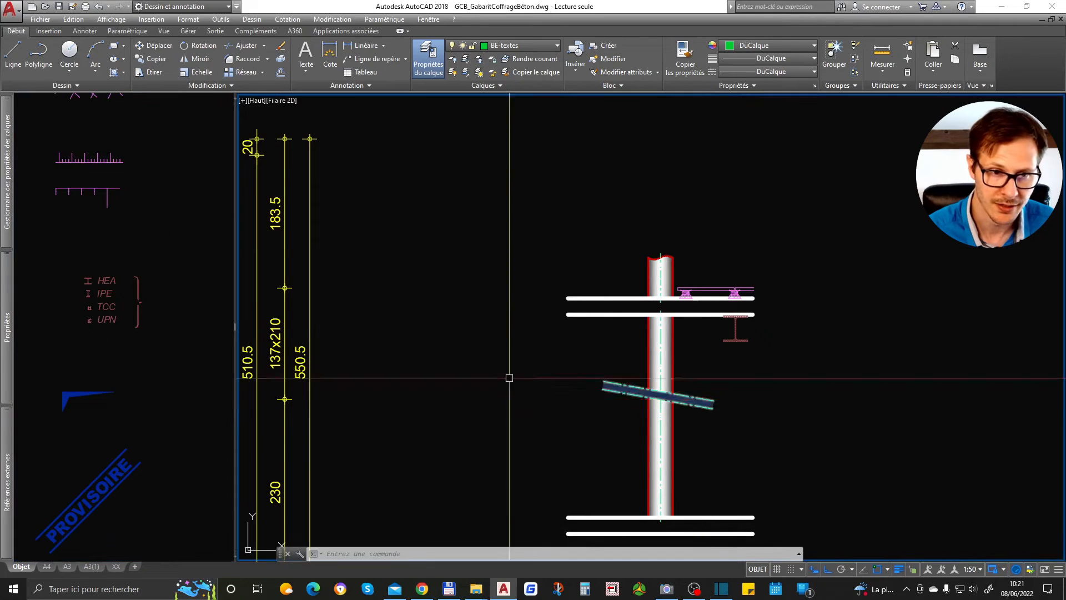
{"action": "left_click", "coordinate": [721, 443]}
{"action": "left_click", "coordinate": [758, 465]}
{"action": "middle_click_drag", "start_coordinate": [769, 522], "coordinate": [727, 319]}
{"action": "scroll", "coordinate": [728, 318], "scroll_direction": "down", "scroll_amount": 2}
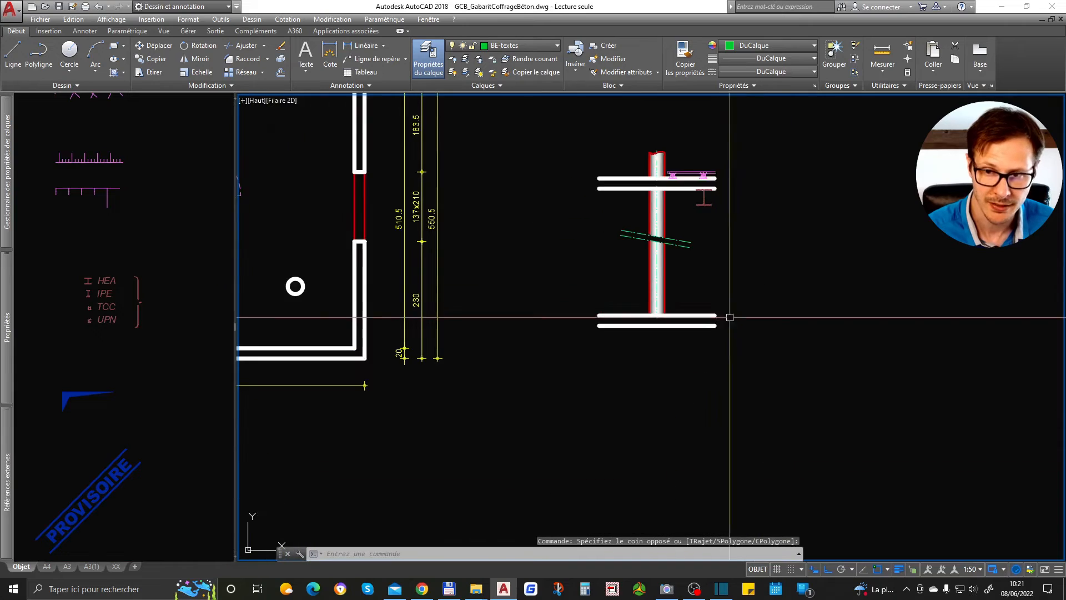
{"action": "middle_click_drag", "start_coordinate": [833, 316], "coordinate": [469, 355]}
{"action": "key", "text": "Return"}
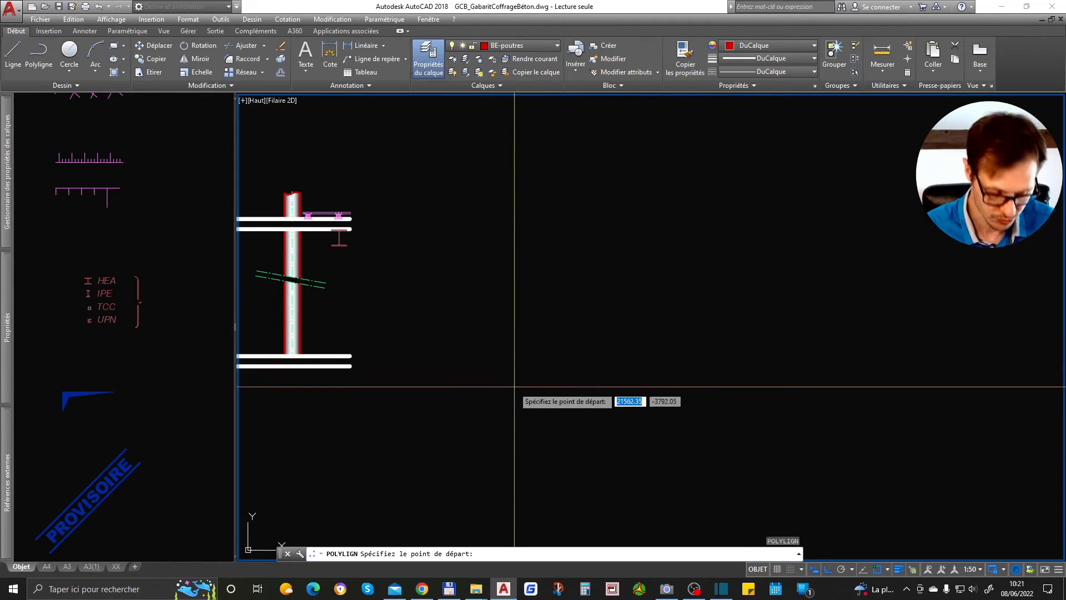
{"action": "left_click", "coordinate": [494, 400]}
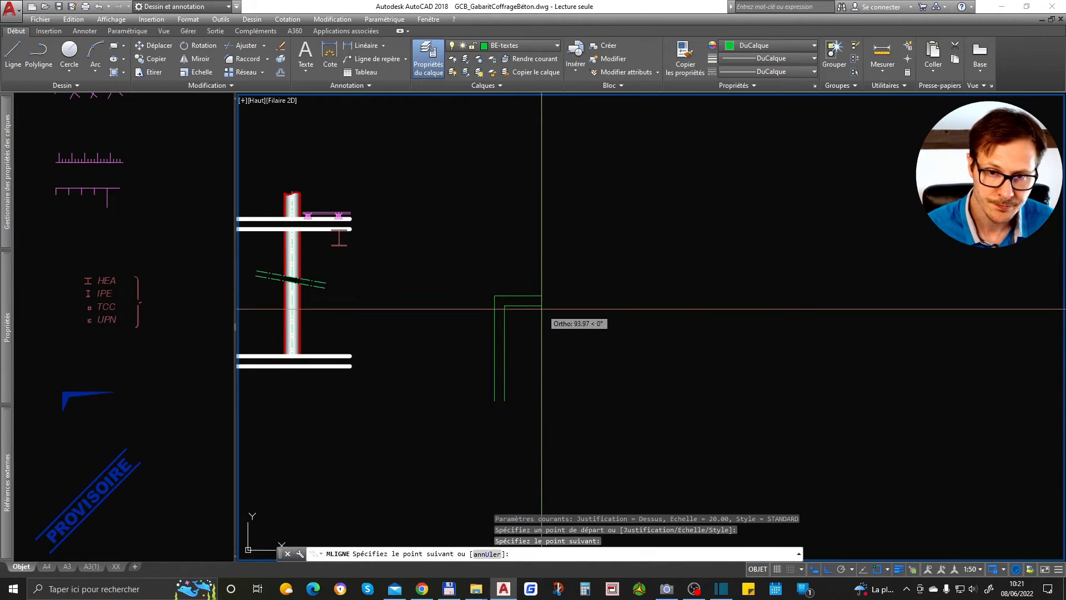
{"action": "left_click", "coordinate": [541, 296]}
{"action": "left_click", "coordinate": [542, 253]}
{"action": "key", "text": "Return"}
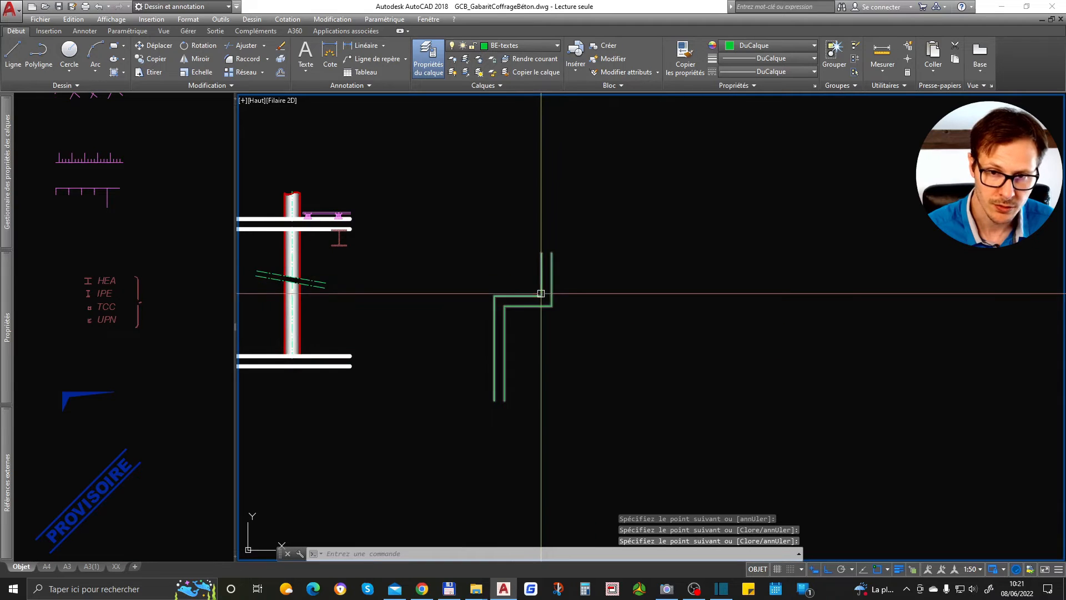
Explode the stepped multiline into separate lines.
{"action": "left_click", "coordinate": [543, 304]}
{"action": "scroll", "coordinate": [575, 316], "scroll_direction": "up", "scroll_amount": 4}
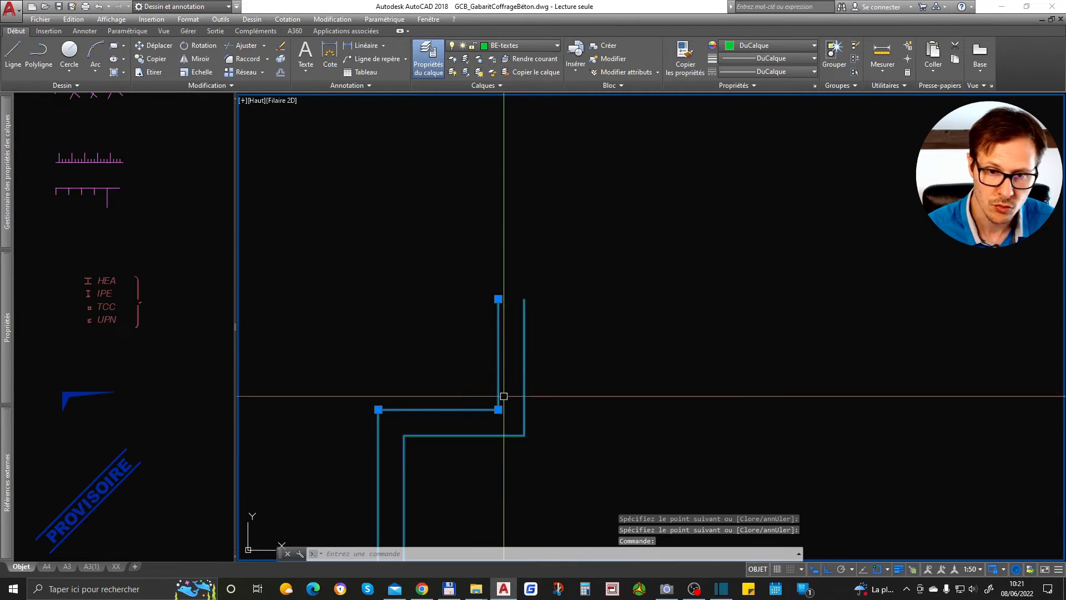
{"action": "scroll", "coordinate": [505, 391], "scroll_direction": "down", "scroll_amount": 3}
{"action": "type", "text": "DE"}
{"action": "key", "text": "Return"}
{"action": "scroll", "coordinate": [478, 347], "scroll_direction": "up", "scroll_amount": 2}
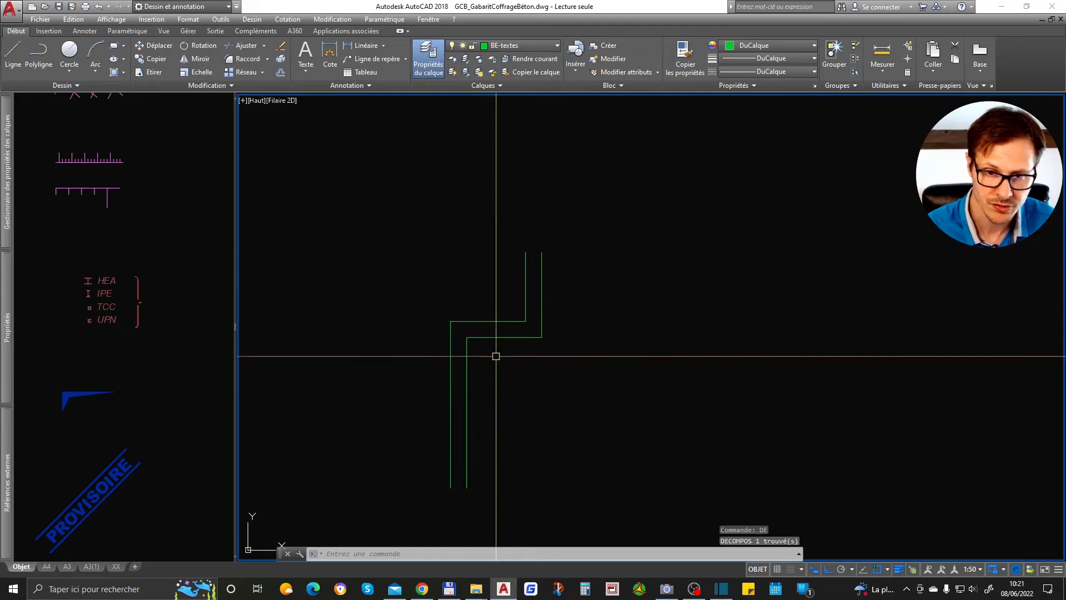
Remove the two lower vertical lines and stretch the outer horizontal line downwards to thicken the base of the wall section.
{"action": "scroll", "coordinate": [494, 349], "scroll_direction": "up", "scroll_amount": 3}
{"action": "type", "text": "ET"}
{"action": "key", "text": "Return"}
{"action": "left_click", "coordinate": [592, 322]}
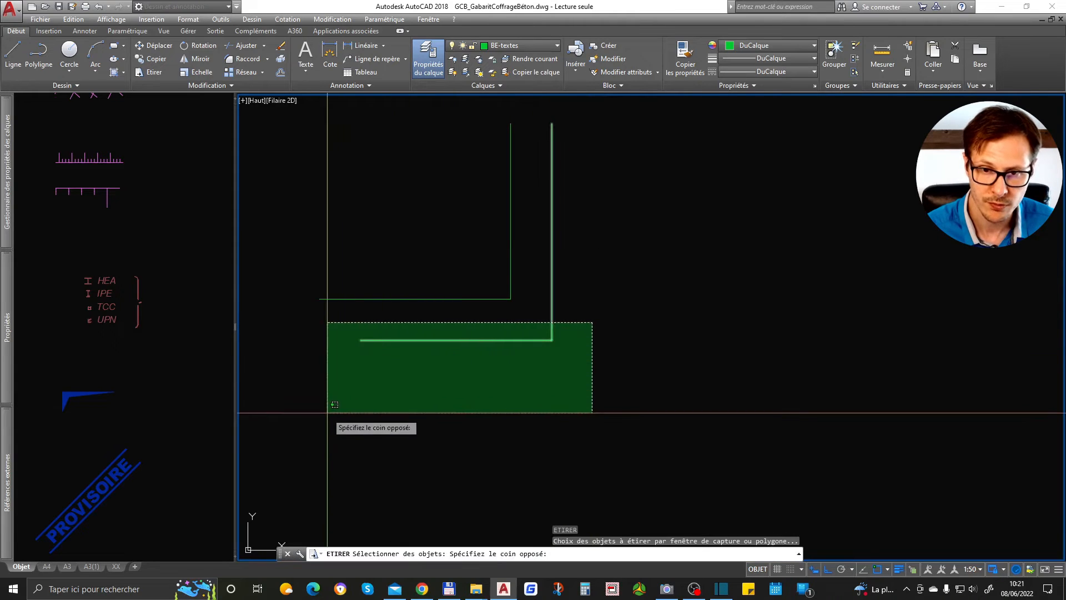
{"action": "left_click", "coordinate": [336, 414]}
{"action": "key", "text": "Return"}
{"action": "left_click", "coordinate": [471, 393]}
{"action": "left_click", "coordinate": [483, 457]}
{"action": "scroll", "coordinate": [565, 355], "scroll_direction": "down", "scroll_amount": 2}
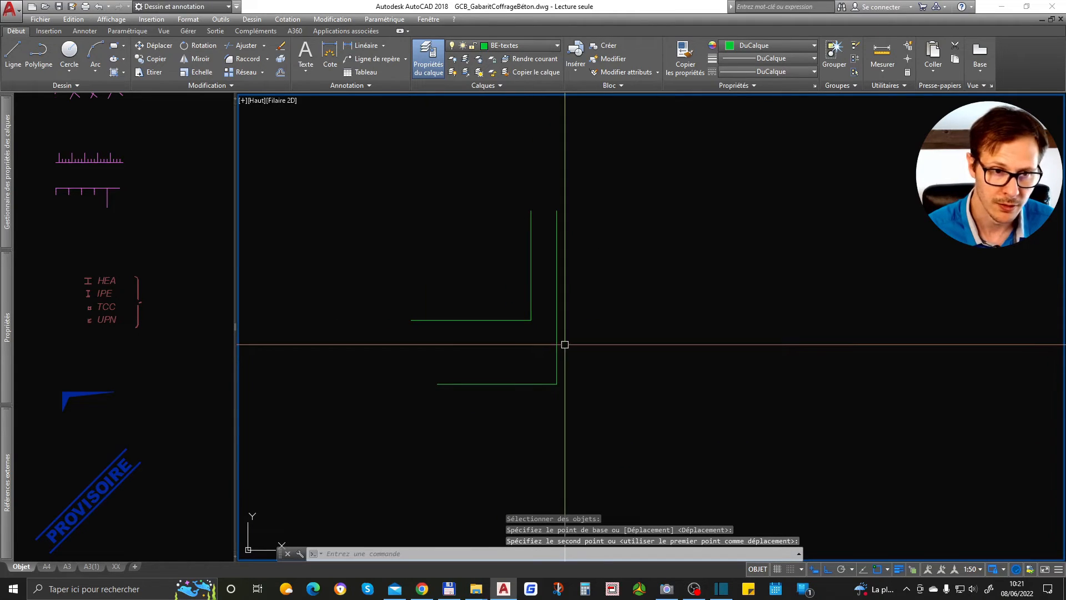
Copy the cross-hatched ground line from the block library to the midpoint of the wall's outer vertical line.
{"action": "left_click", "coordinate": [207, 281]}
{"action": "middle_click_drag", "start_coordinate": [169, 279], "coordinate": [219, 472]}
{"action": "middle_click_drag", "start_coordinate": [147, 331], "coordinate": [145, 330]}
{"action": "scroll", "coordinate": [144, 330], "scroll_direction": "up", "scroll_amount": 2}
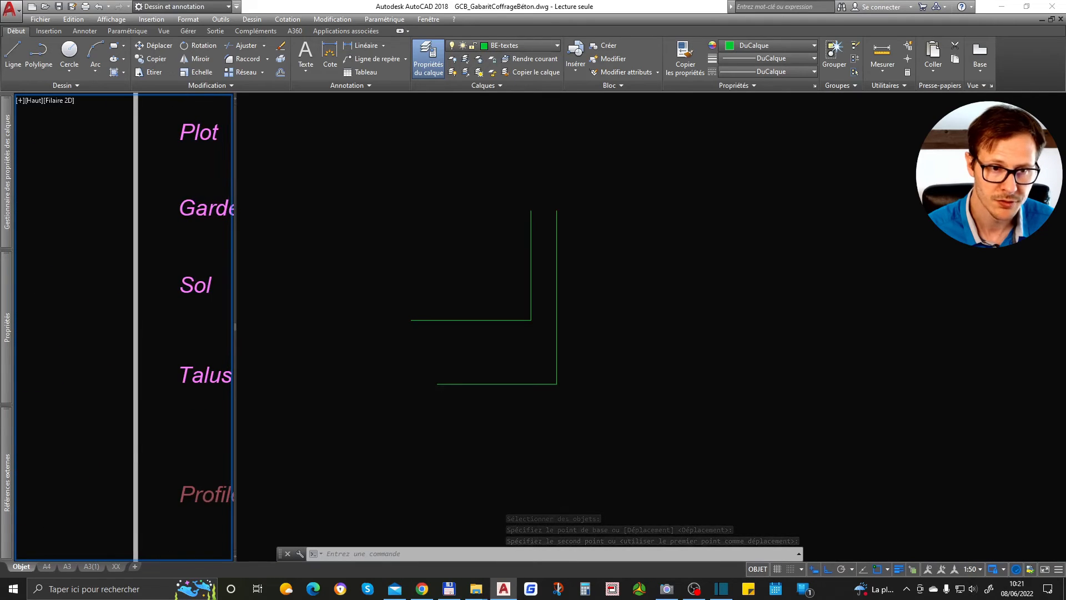
{"action": "scroll", "coordinate": [209, 354], "scroll_direction": "down", "scroll_amount": 2}
{"action": "left_click", "coordinate": [134, 293]}
{"action": "type", "text": "co"}
{"action": "key", "text": "Return"}
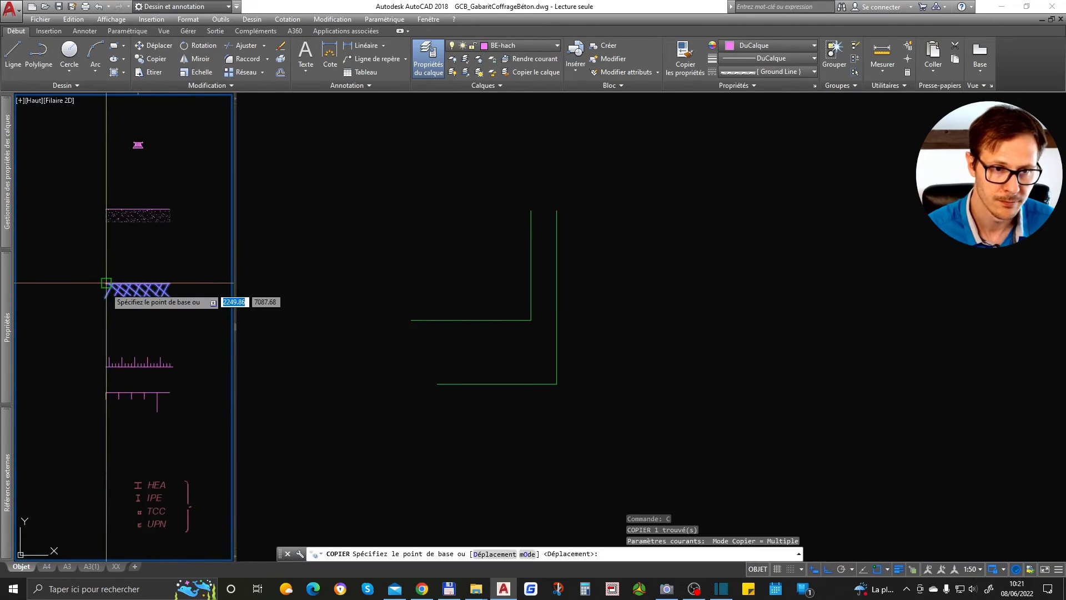
{"action": "left_click", "coordinate": [133, 292]}
{"action": "left_click", "coordinate": [359, 307]}
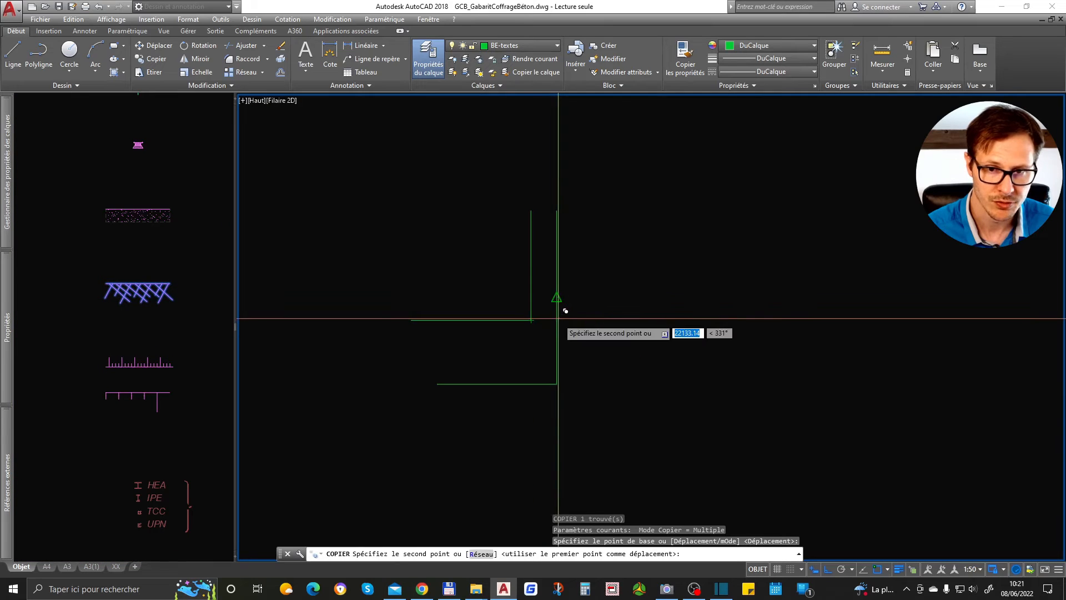
{"action": "left_click", "coordinate": [556, 298]}
{"action": "key", "text": "Return"}
Stretch the free end of the ground line upwards and farther from the wall to make a longer slope.
{"action": "scroll", "coordinate": [667, 275], "scroll_direction": "up", "scroll_amount": 2}
{"action": "left_click", "coordinate": [608, 363]}
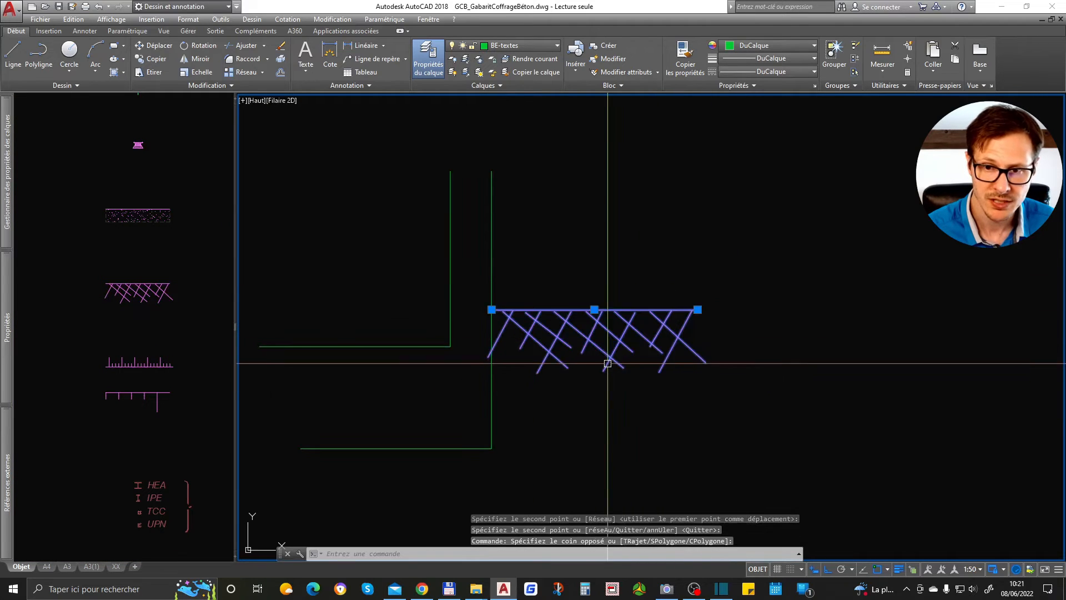
{"action": "left_click", "coordinate": [698, 309]}
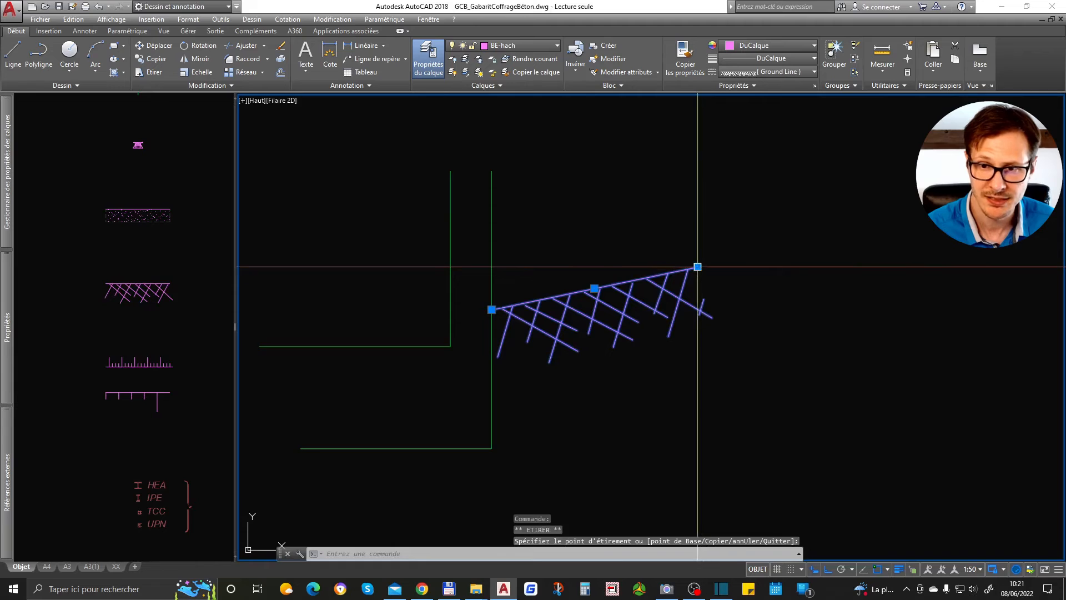
{"action": "left_click_drag", "start_coordinate": [698, 266], "coordinate": [905, 266]}
{"action": "key", "text": "Escape"}
{"action": "scroll", "coordinate": [604, 386], "scroll_direction": "down", "scroll_amount": 4}
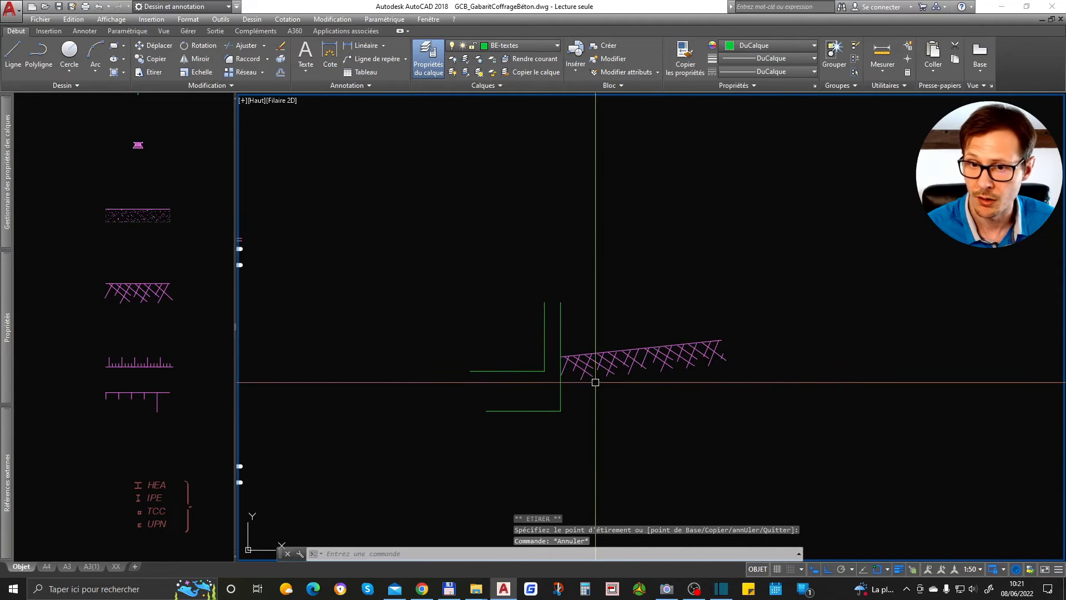
Lower the free end of the ground line to make its slope flatter.
{"action": "scroll", "coordinate": [589, 374], "scroll_direction": "up", "scroll_amount": 5}
{"action": "scroll", "coordinate": [538, 316], "scroll_direction": "down", "scroll_amount": 5}
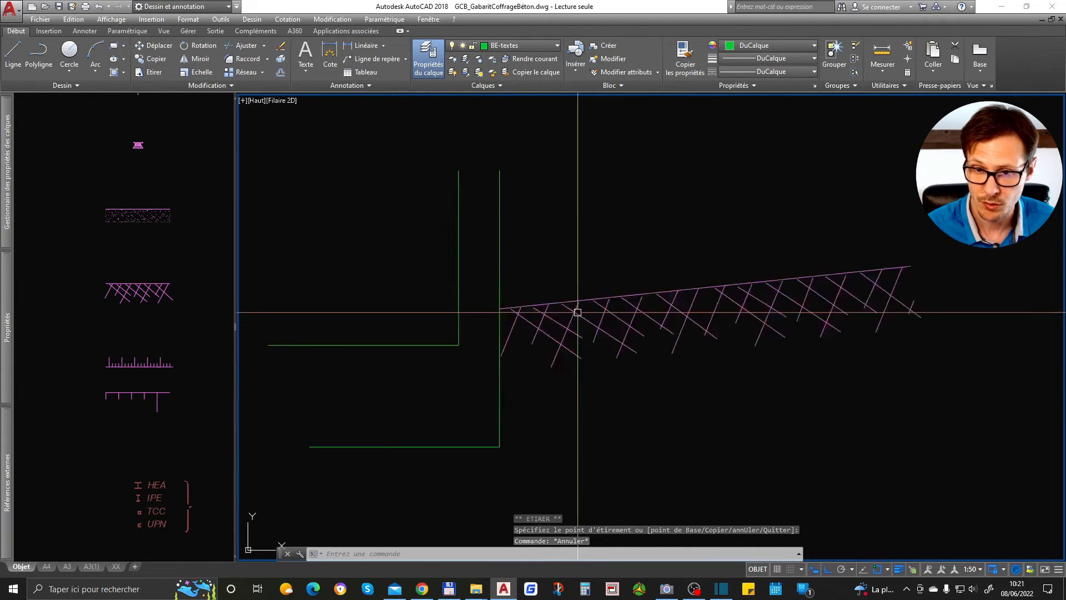
{"action": "scroll", "coordinate": [575, 309], "scroll_direction": "up", "scroll_amount": 3}
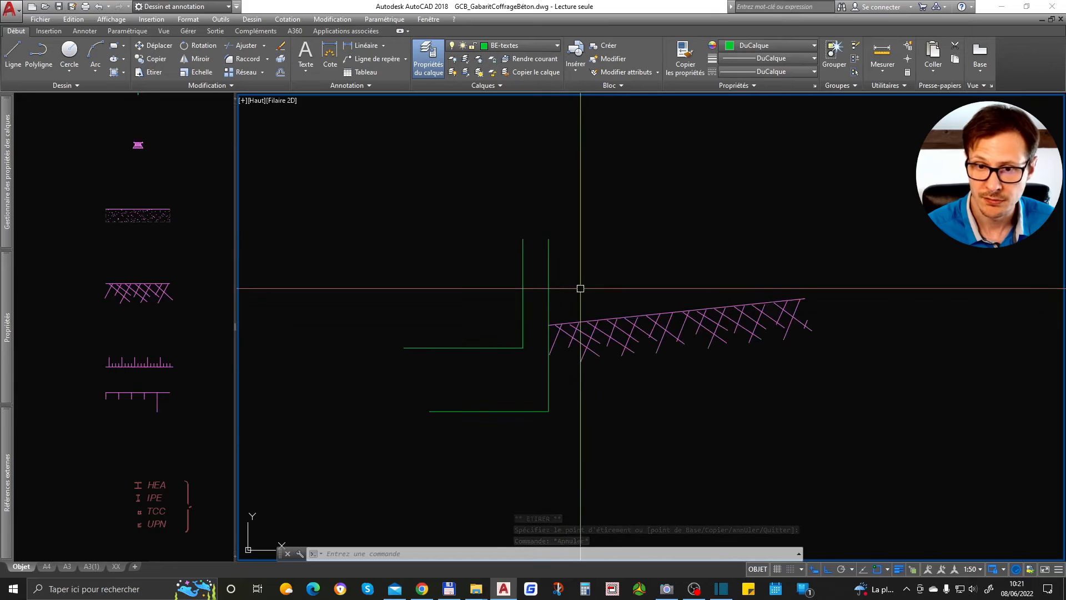
{"action": "left_click", "coordinate": [576, 326]}
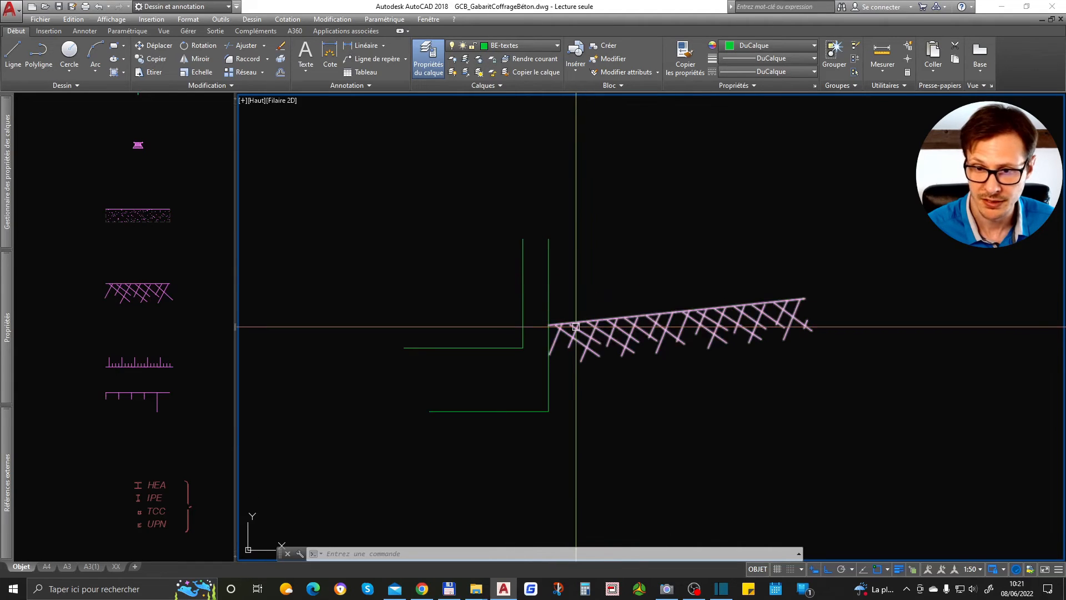
{"action": "left_click", "coordinate": [806, 299]}
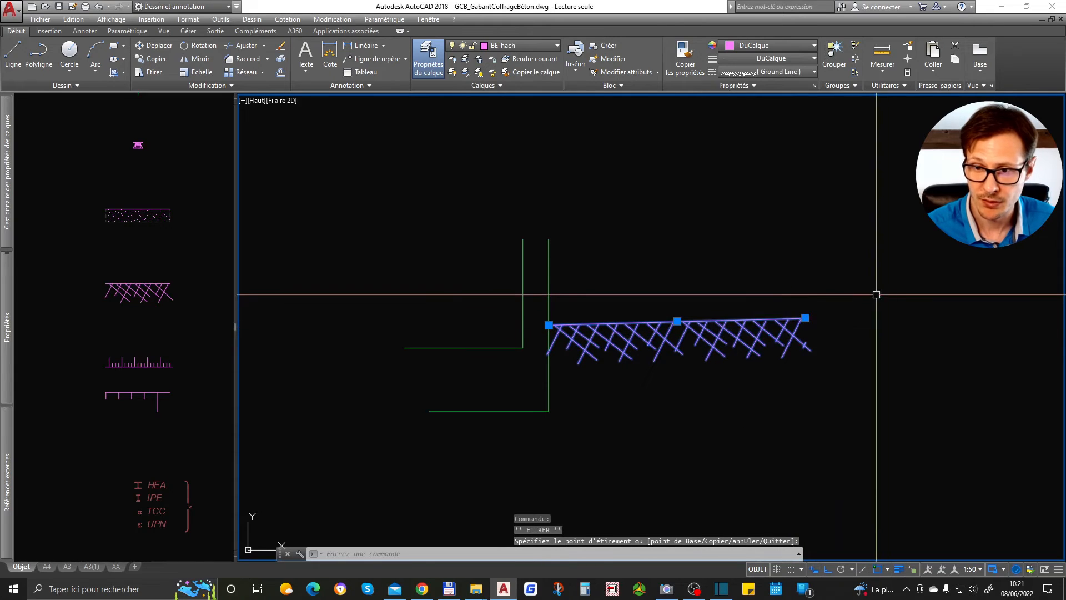
Try stretching the ground line's free end to the inner side of the wall, and undo that stretch.
{"action": "left_click", "coordinate": [378, 318]}
{"action": "key", "text": "Escape"}
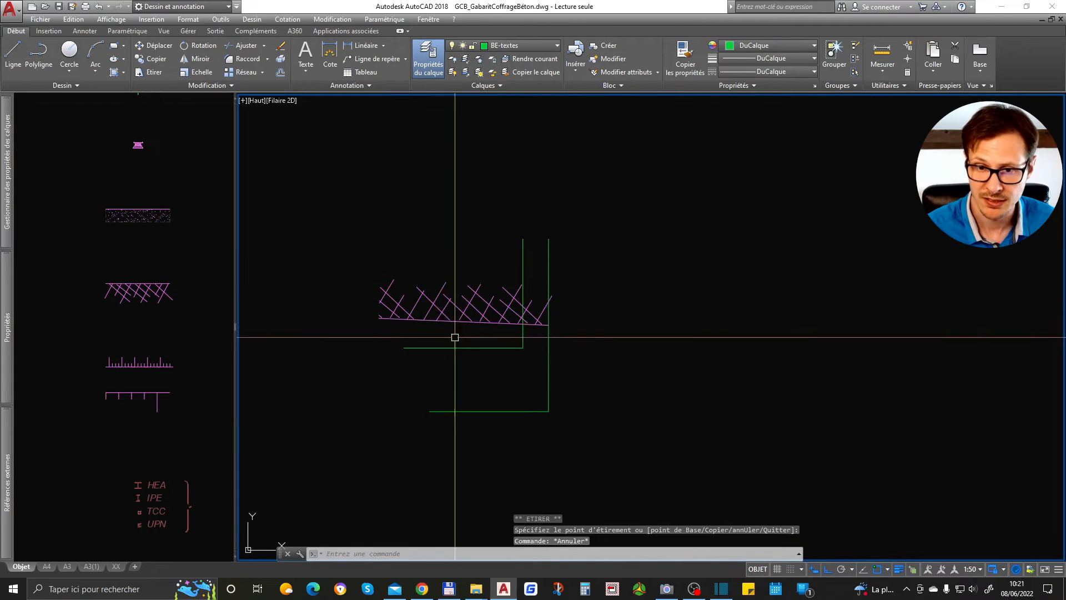
{"action": "key", "text": "ctrl+z"}
{"action": "middle_click_drag", "start_coordinate": [499, 322], "coordinate": [630, 341]}
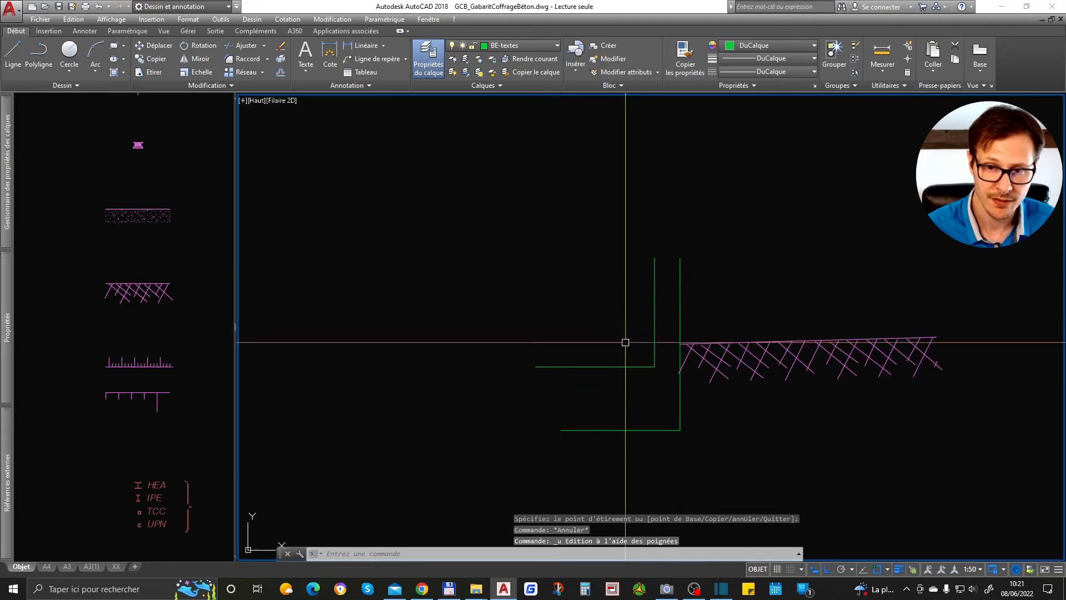
Copy the speckled screed block from the block library to the corner between the column's edge and the lower slab's top.
{"action": "left_click", "coordinate": [97, 249]}
{"action": "scroll", "coordinate": [94, 267], "scroll_direction": "down", "scroll_amount": 3}
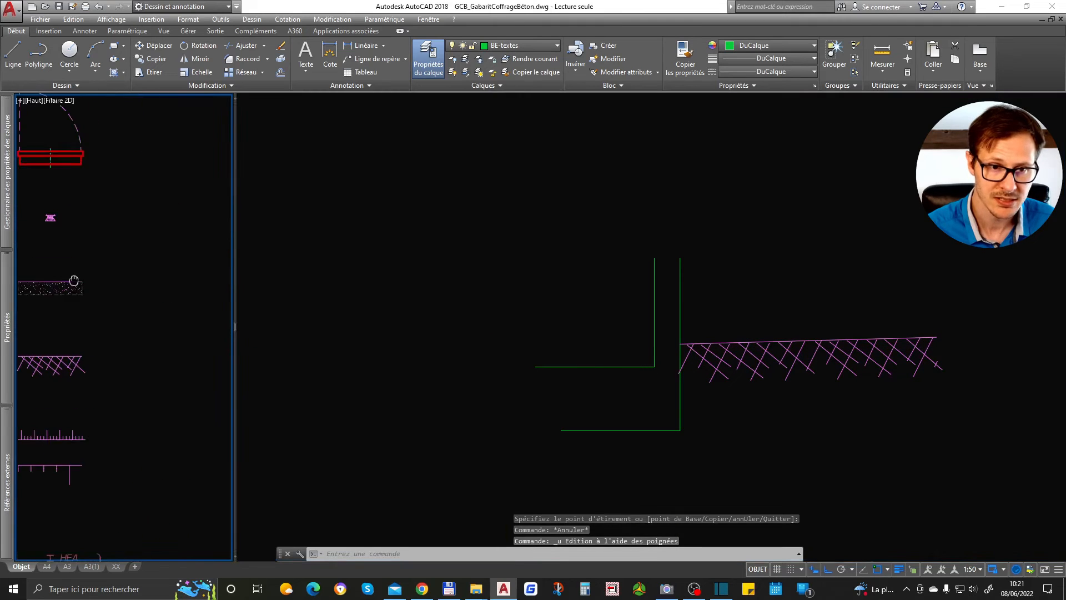
{"action": "scroll", "coordinate": [86, 284], "scroll_direction": "up", "scroll_amount": 4}
{"action": "left_click", "coordinate": [83, 282]}
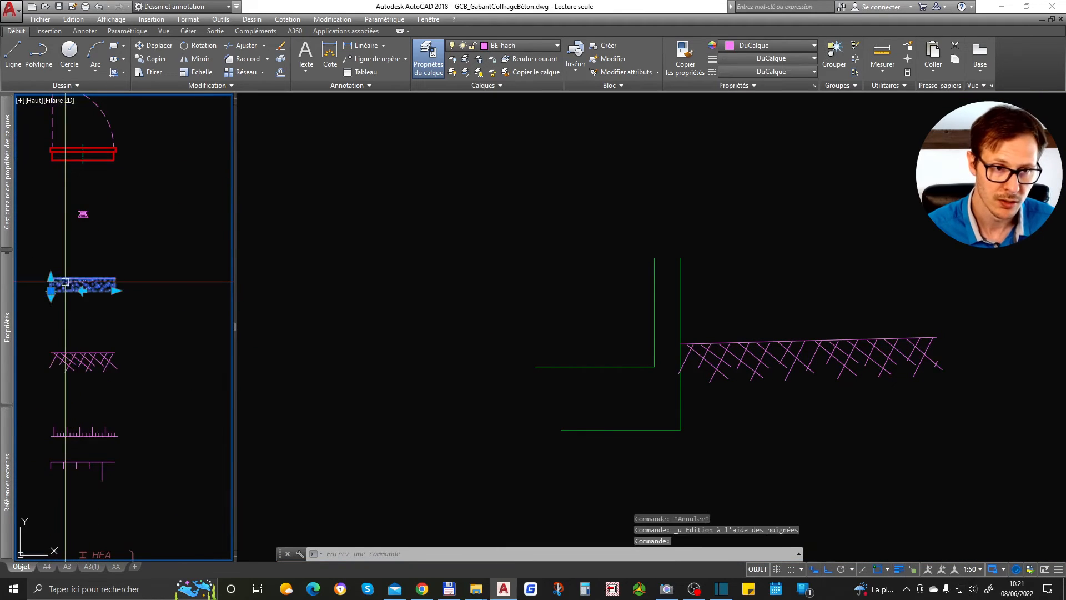
{"action": "type", "text": "co"}
{"action": "key", "text": "space"}
{"action": "left_click", "coordinate": [50, 278]}
{"action": "left_click", "coordinate": [628, 306]}
{"action": "scroll", "coordinate": [705, 303], "scroll_direction": "down", "scroll_amount": 5}
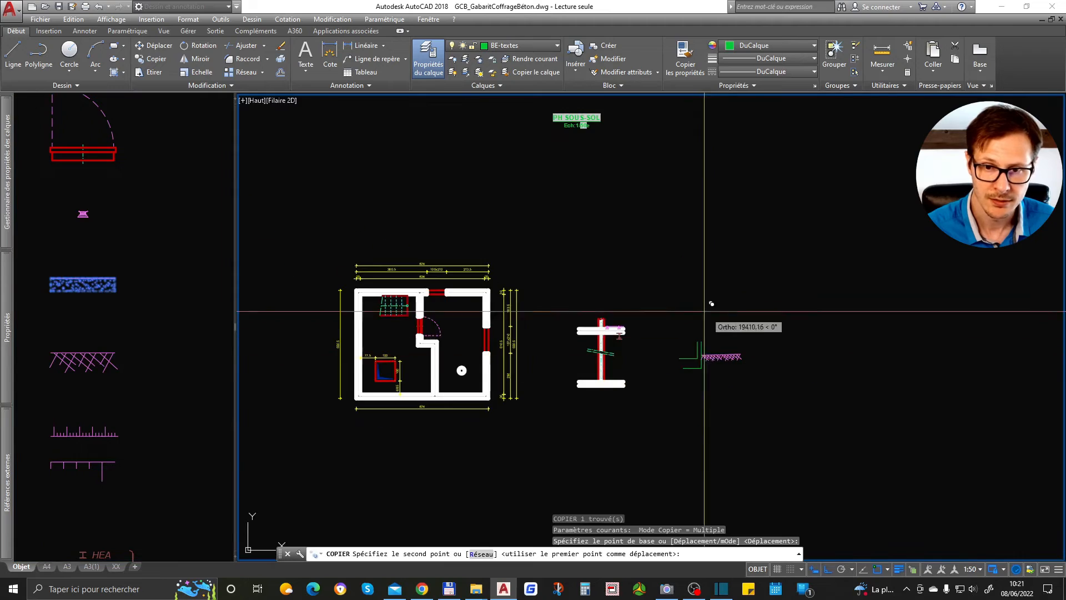
{"action": "scroll", "coordinate": [584, 379], "scroll_direction": "up", "scroll_amount": 6}
{"action": "scroll", "coordinate": [630, 394], "scroll_direction": "up", "scroll_amount": 2}
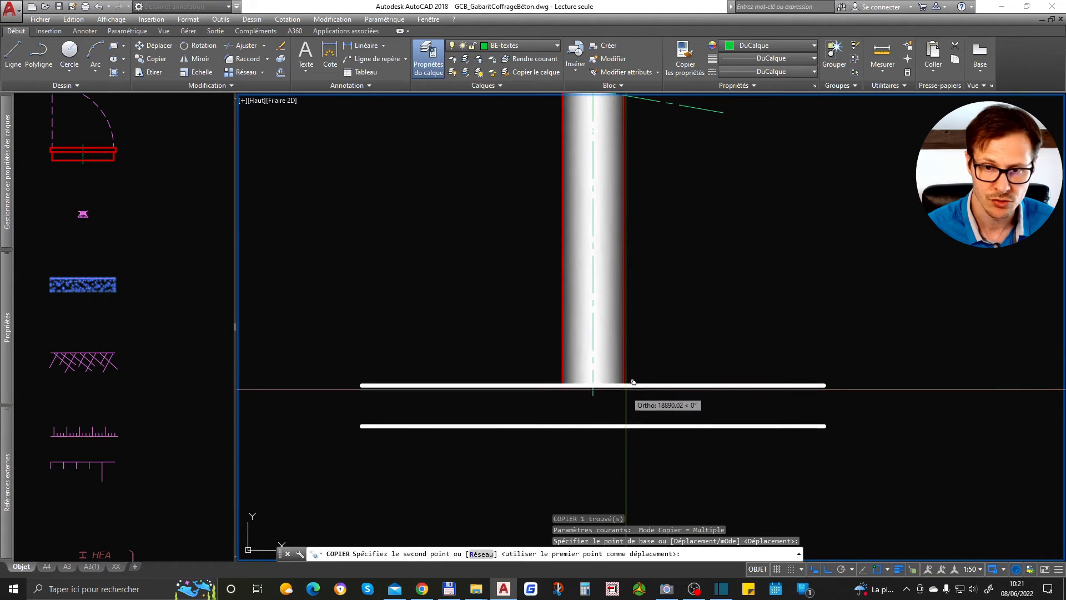
{"action": "left_click", "coordinate": [634, 383]}
{"action": "key", "text": "Return"}
Switch the screed block's type to Terre, Gravillon and finally Sol.
{"action": "left_click", "coordinate": [633, 388]}
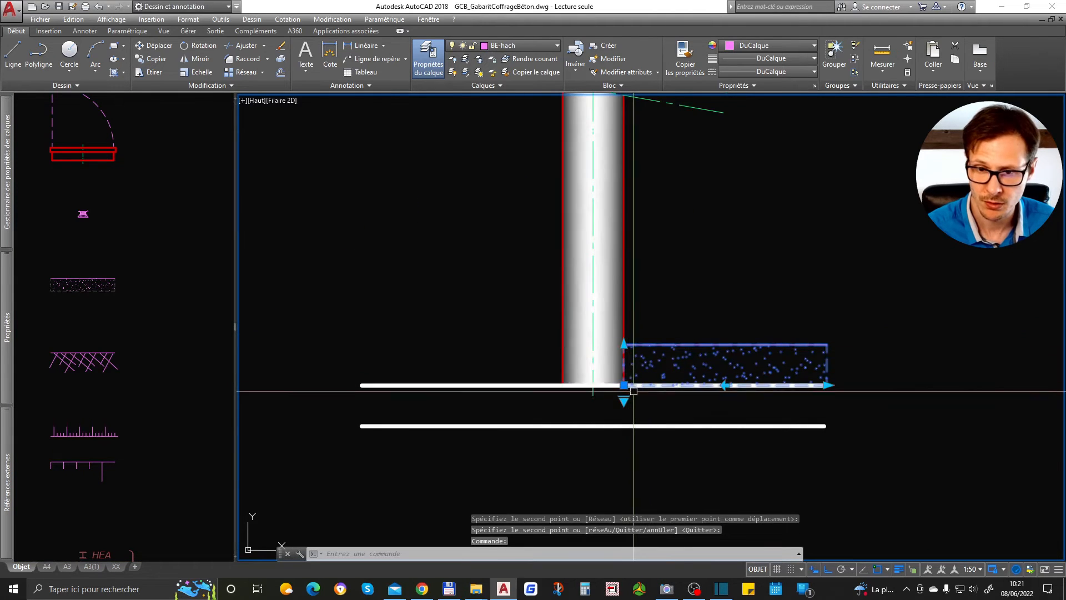
{"action": "left_click", "coordinate": [624, 399]}
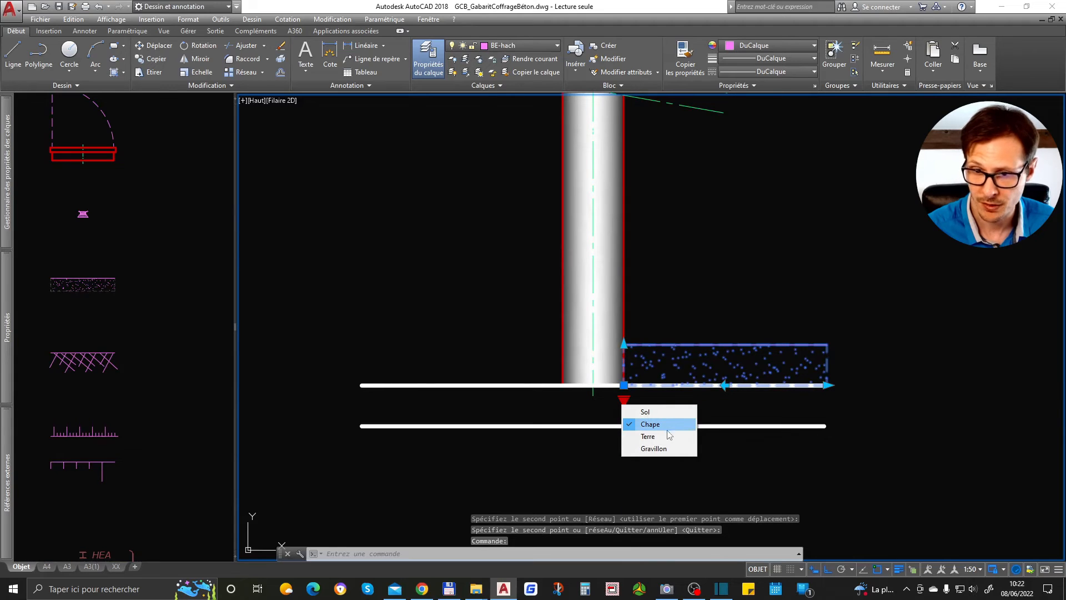
{"action": "left_click", "coordinate": [666, 436]}
{"action": "left_click", "coordinate": [623, 400]}
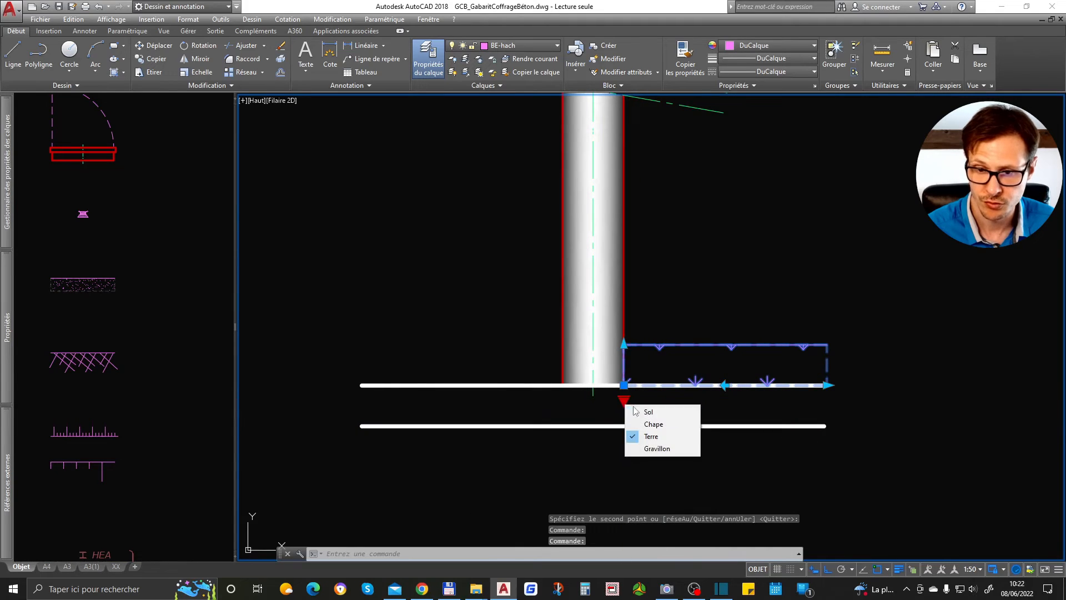
{"action": "left_click", "coordinate": [655, 449]}
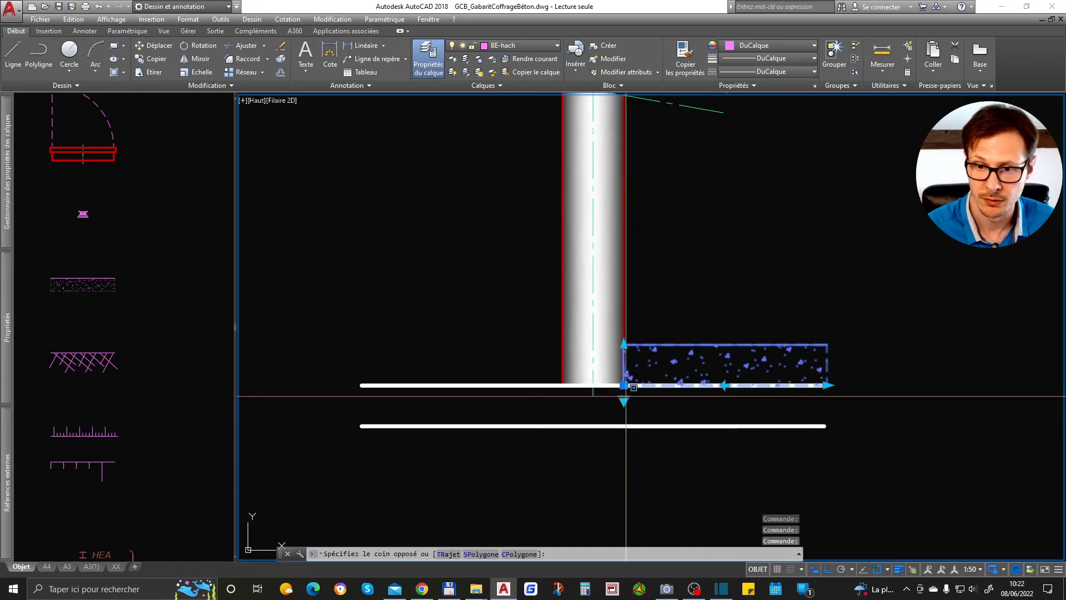
{"action": "left_click", "coordinate": [624, 400]}
{"action": "left_click", "coordinate": [672, 412]}
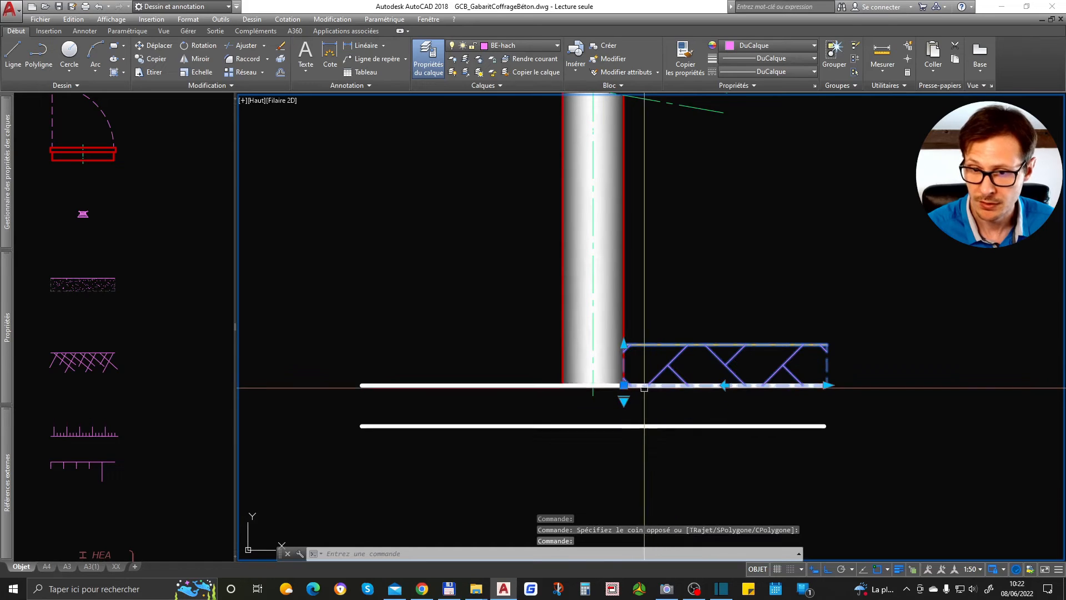
Switch the floor-layer block beside the column to type Chape and set its thickness to 7.
{"action": "left_click", "coordinate": [625, 400]}
{"action": "left_click", "coordinate": [653, 422]}
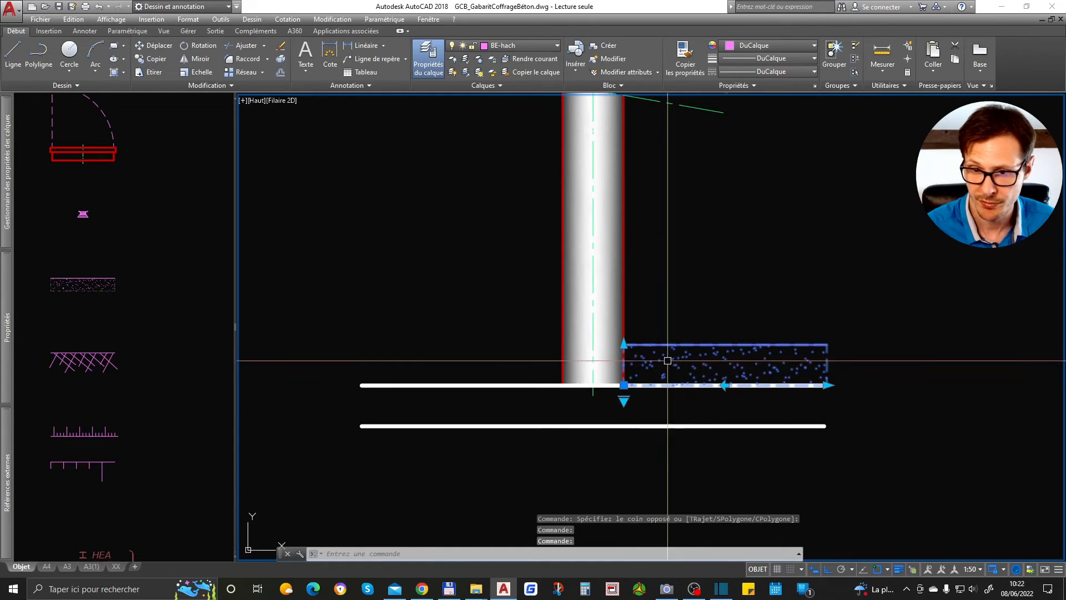
{"action": "left_click", "coordinate": [624, 344]}
{"action": "type", "text": "7"}
{"action": "key", "text": "Return"}
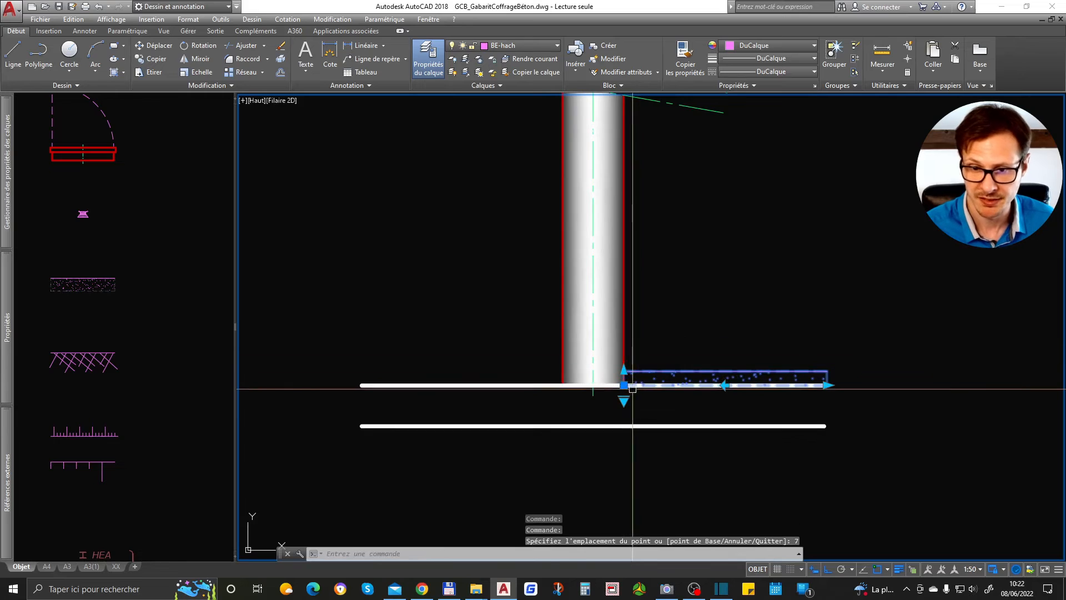
Copy the Chape block from the column's edge to the far left end of the lower slab's top.
{"action": "type", "text": "co"}
{"action": "key", "text": "Return"}
{"action": "left_click", "coordinate": [624, 385]}
{"action": "left_click", "coordinate": [360, 385]}
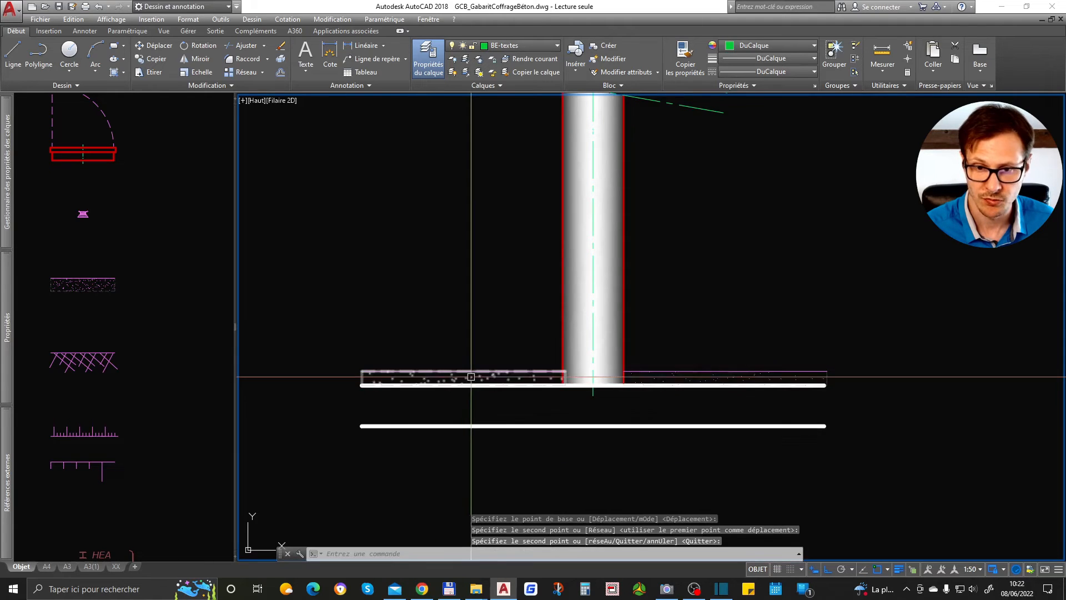
{"action": "key", "text": "Return"}
Shorten the copied left screed so that its end meets the column's left edge.
{"action": "scroll", "coordinate": [558, 382], "scroll_direction": "up", "scroll_amount": 4}
{"action": "left_click", "coordinate": [577, 393]}
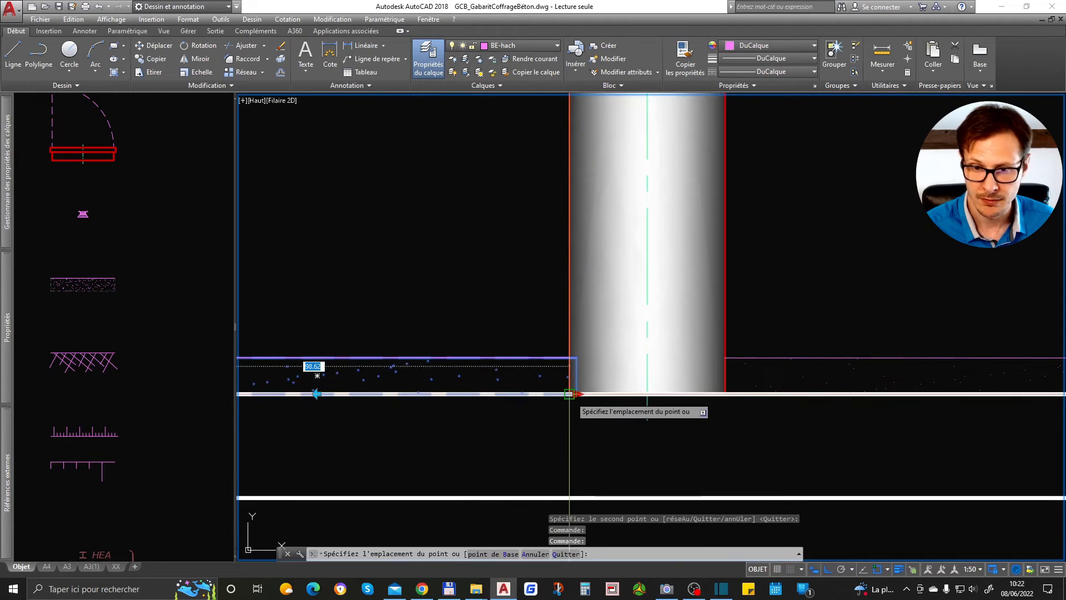
{"action": "left_click", "coordinate": [570, 393]}
{"action": "key", "text": "Escape"}
Shorten the right screed so that its outer end aligns with the lower slab's end.
{"action": "scroll", "coordinate": [533, 393], "scroll_direction": "down", "scroll_amount": 6}
{"action": "scroll", "coordinate": [703, 382], "scroll_direction": "up", "scroll_amount": 4}
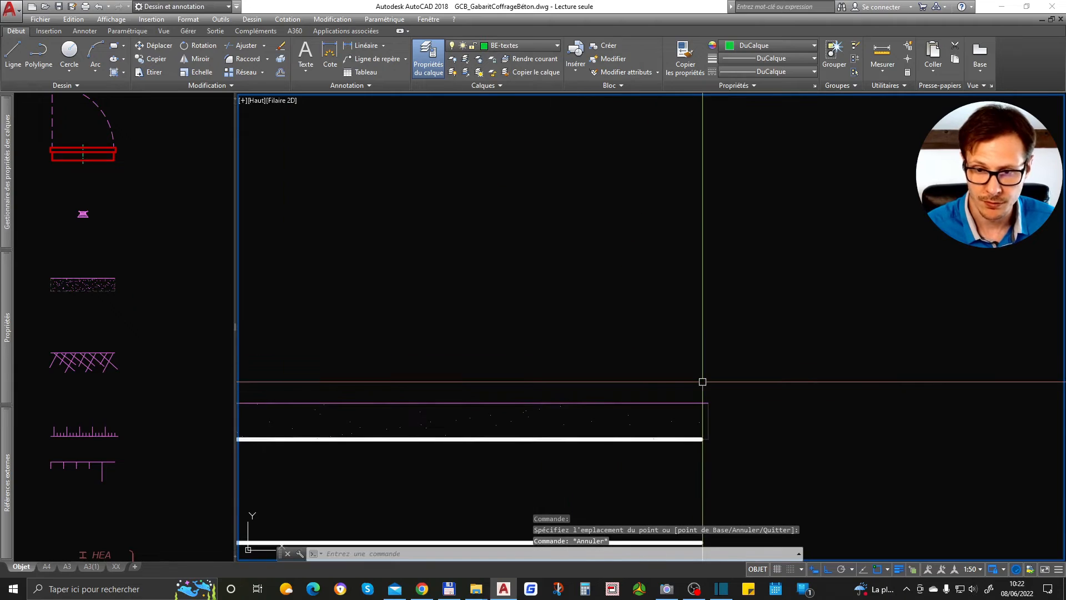
{"action": "left_click", "coordinate": [702, 413]}
{"action": "left_click", "coordinate": [711, 436]}
{"action": "key", "text": "Escape"}
{"action": "scroll", "coordinate": [800, 399], "scroll_direction": "down", "scroll_amount": 3}
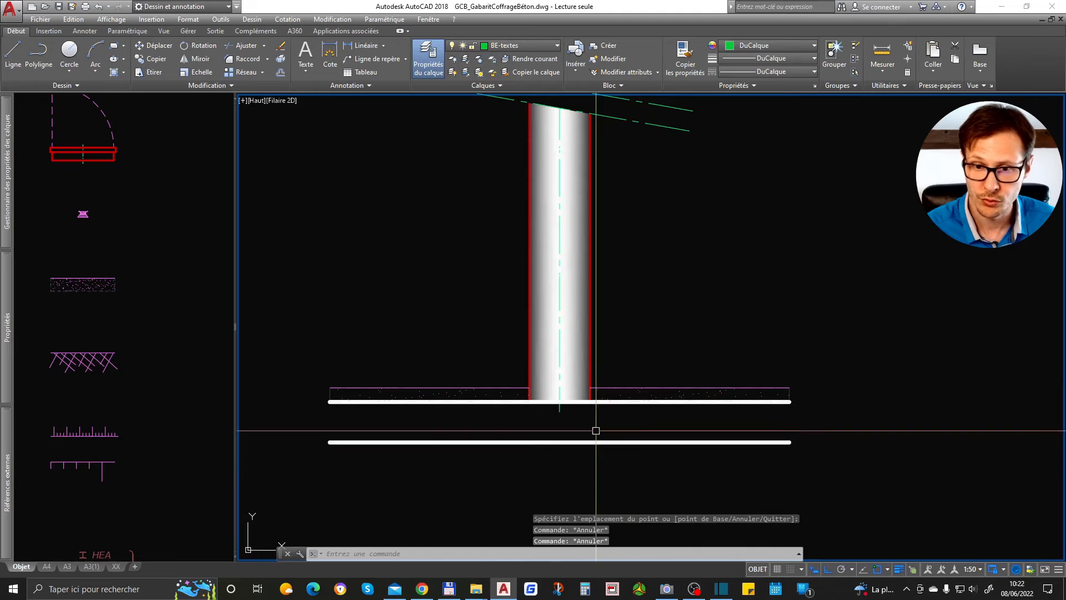
Copy the left screed block from the lower slab to the left end of the upper slab's top.
{"action": "scroll", "coordinate": [702, 405], "scroll_direction": "down", "scroll_amount": 4}
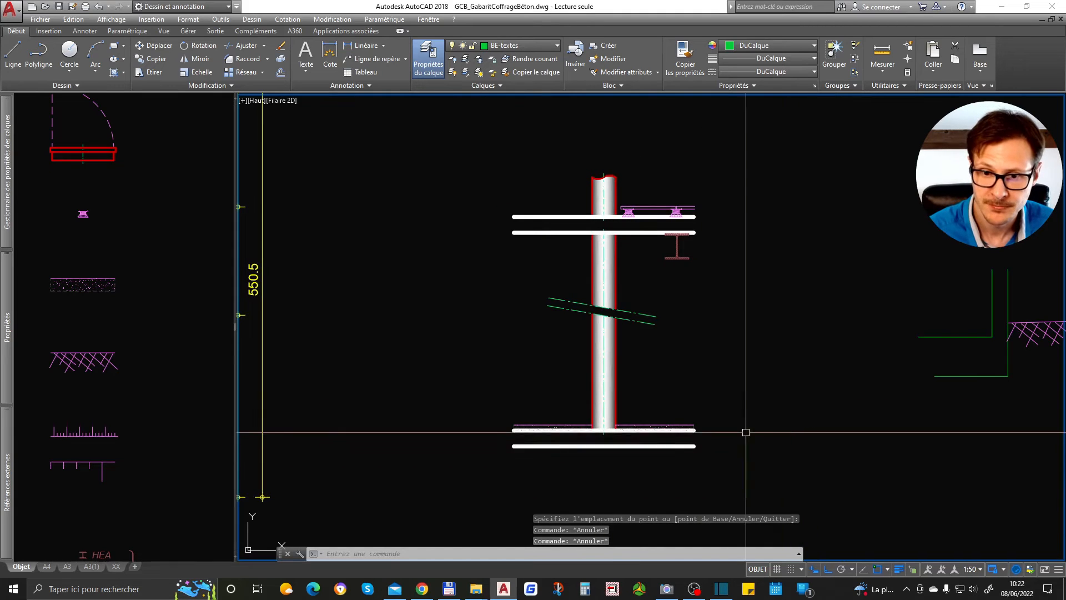
{"action": "left_click", "coordinate": [534, 426]}
{"action": "scroll", "coordinate": [534, 424], "scroll_direction": "up", "scroll_amount": 4}
{"action": "type", "text": "co"}
{"action": "key", "text": "space"}
{"action": "left_click", "coordinate": [487, 441]}
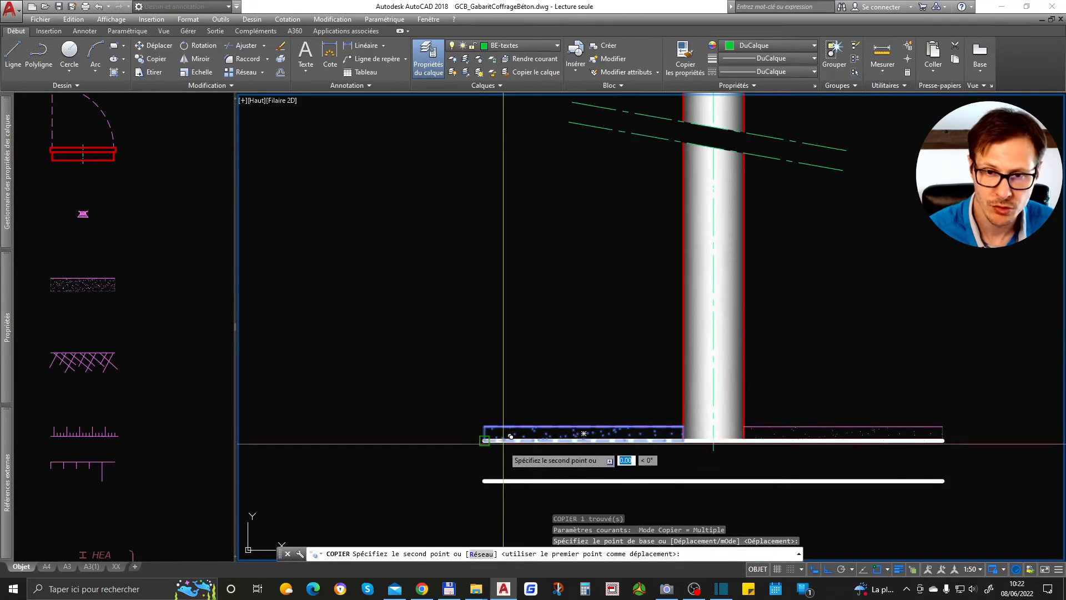
{"action": "scroll", "coordinate": [497, 266], "scroll_direction": "down", "scroll_amount": 4}
{"action": "scroll", "coordinate": [491, 210], "scroll_direction": "up", "scroll_amount": 4}
{"action": "left_click", "coordinate": [492, 206]}
{"action": "key", "text": "Return"}
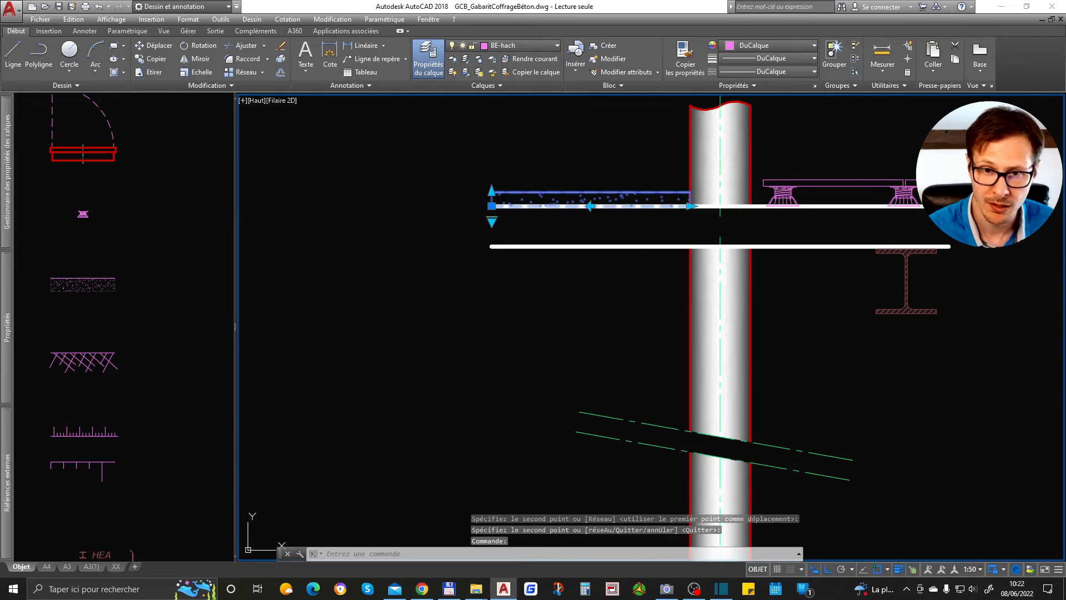
Switch the upper slab's screed copy to type Terre and raise its top nearly level with the column's wavy top.
{"action": "double_click", "coordinate": [505, 192]}
{"action": "key", "text": "Escape"}
{"action": "left_click", "coordinate": [504, 191]}
{"action": "left_click", "coordinate": [492, 223]}
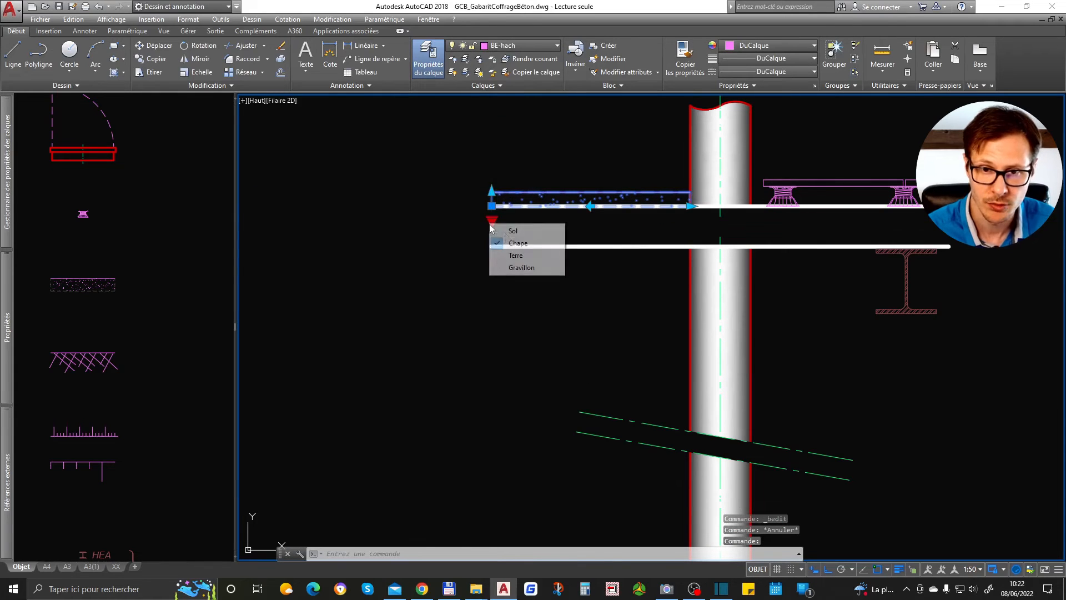
{"action": "left_click", "coordinate": [517, 256]}
{"action": "scroll", "coordinate": [505, 256], "scroll_direction": "down", "scroll_amount": 2}
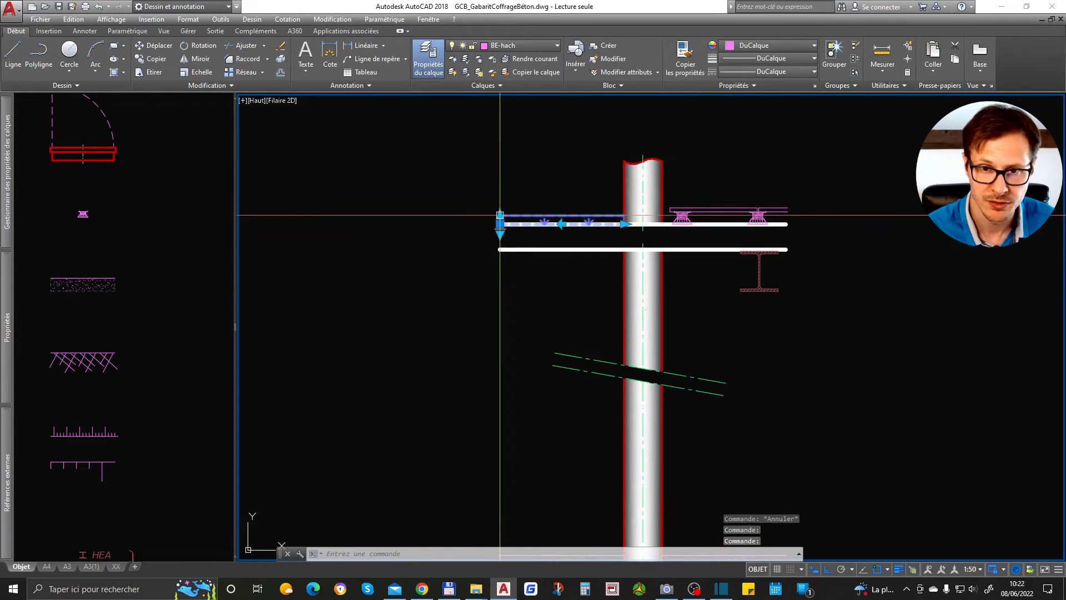
{"action": "left_click", "coordinate": [500, 215]}
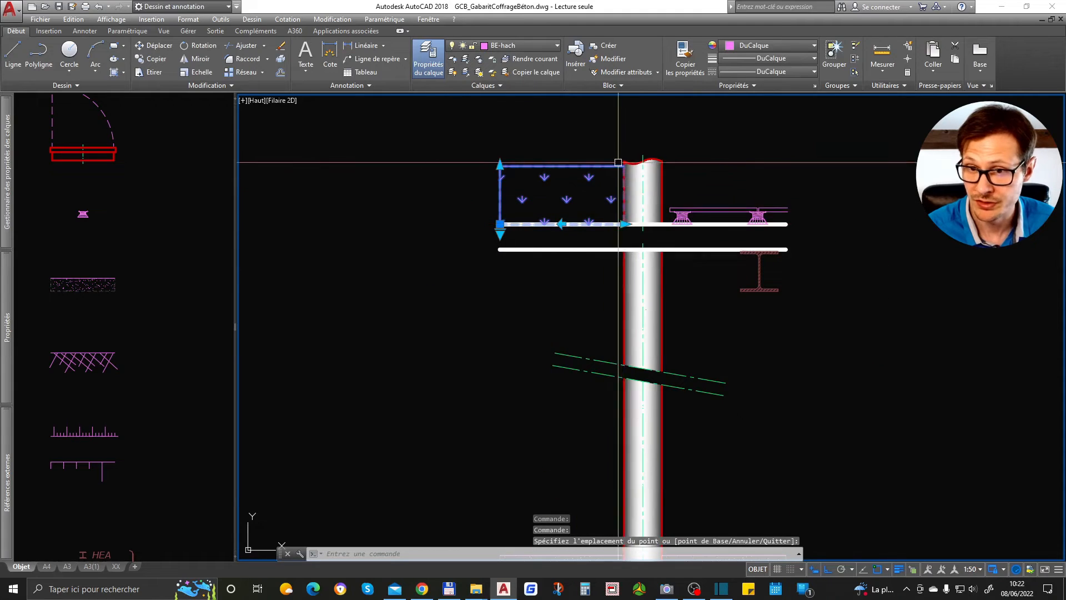
{"action": "scroll", "coordinate": [616, 162], "scroll_direction": "up", "scroll_amount": 4}
{"action": "scroll", "coordinate": [490, 276], "scroll_direction": "down", "scroll_amount": 4}
{"action": "key", "text": "Escape"}
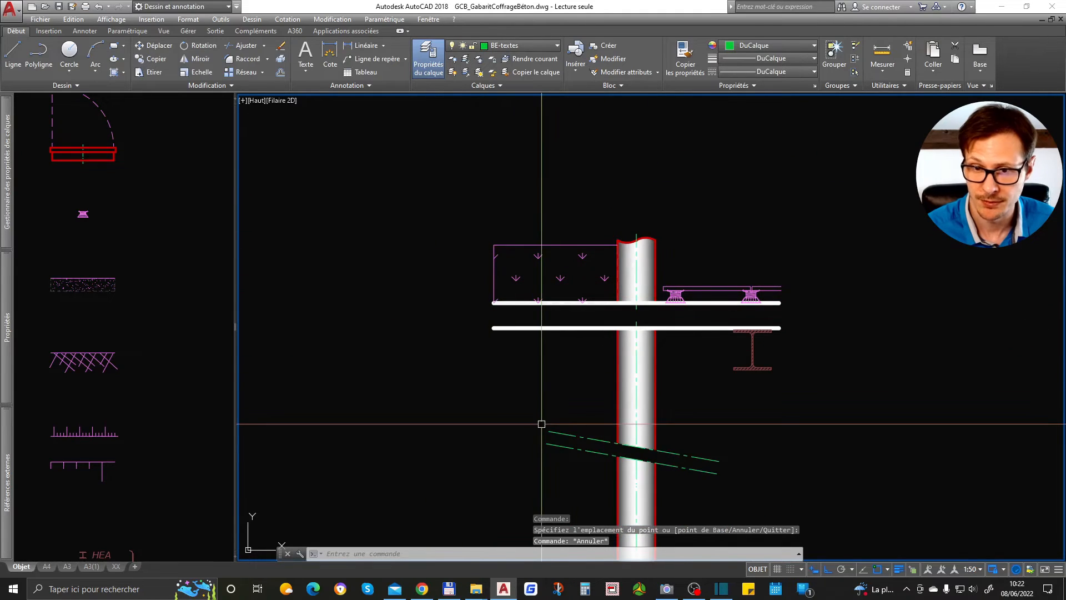
Flip the Terre block horizontally so that its dashed open edge faces away from the column.
{"action": "left_click", "coordinate": [544, 221]}
{"action": "left_click", "coordinate": [551, 279]}
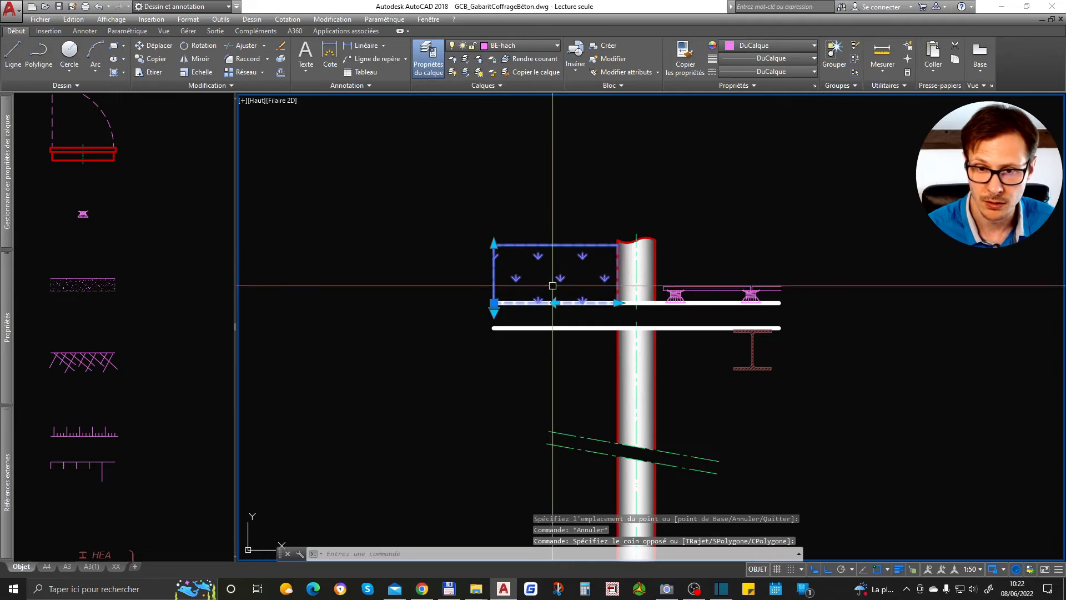
{"action": "key", "text": "Escape"}
{"action": "left_click", "coordinate": [553, 220]}
{"action": "left_click", "coordinate": [555, 264]}
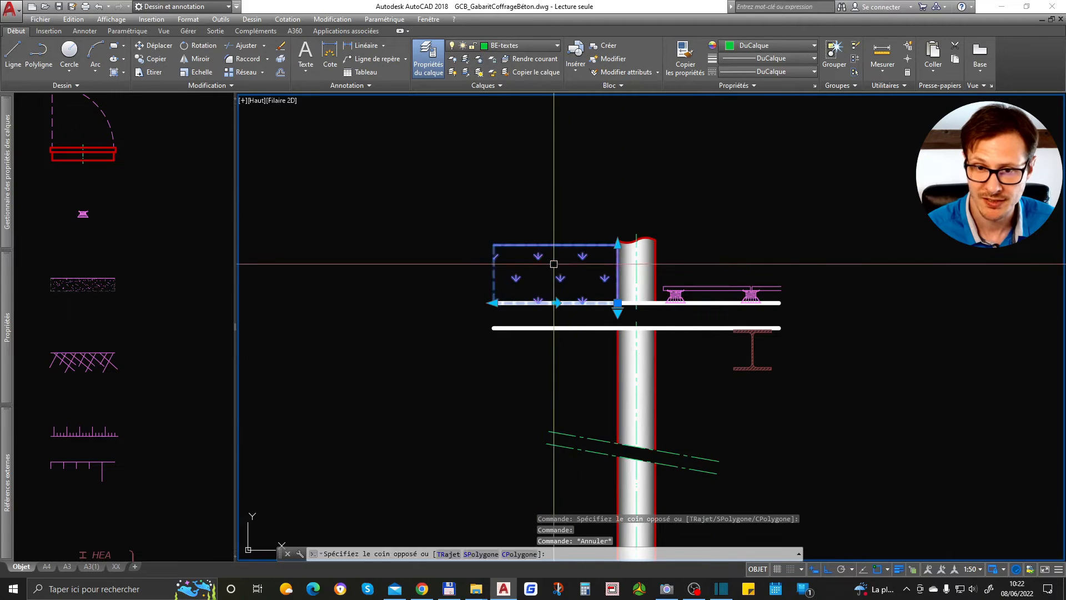
{"action": "key", "text": "Escape"}
{"action": "scroll", "coordinate": [500, 271], "scroll_direction": "up", "scroll_amount": 4}
{"action": "left_click", "coordinate": [406, 140]}
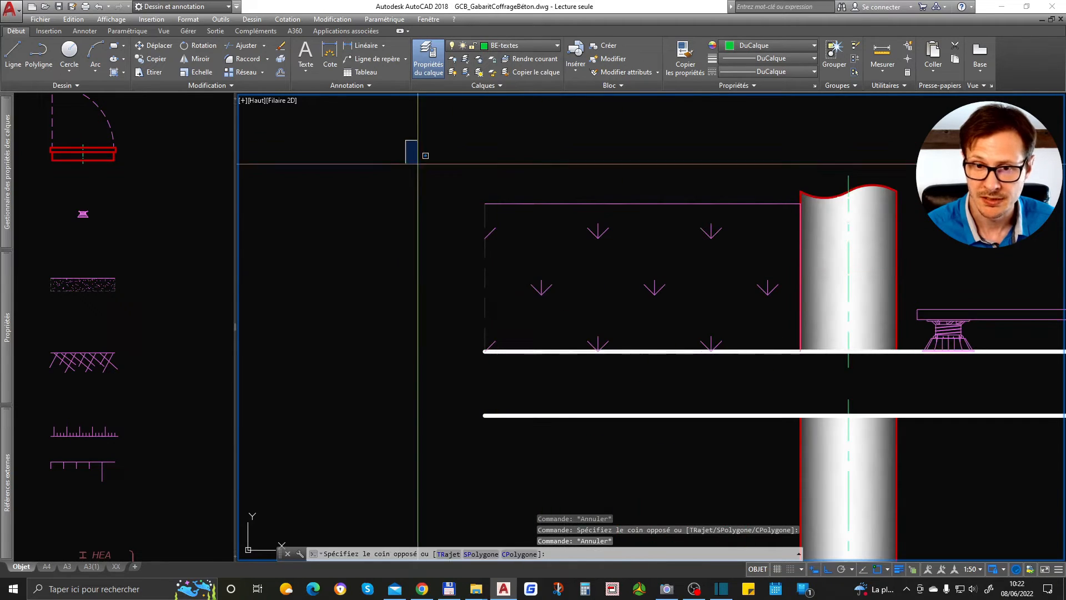
{"action": "left_click", "coordinate": [554, 361]}
{"action": "scroll", "coordinate": [639, 331], "scroll_direction": "down", "scroll_amount": 4}
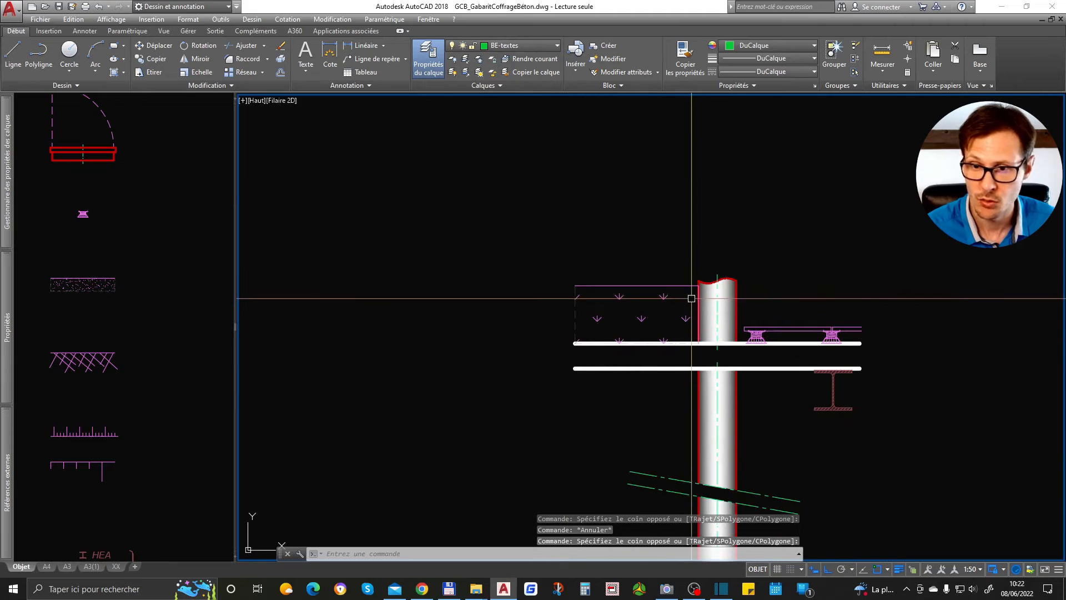
Stretch the column's upper stub upward so that its broken end rises well above the Terre block.
{"action": "scroll", "coordinate": [859, 313], "scroll_direction": "down", "scroll_amount": 2}
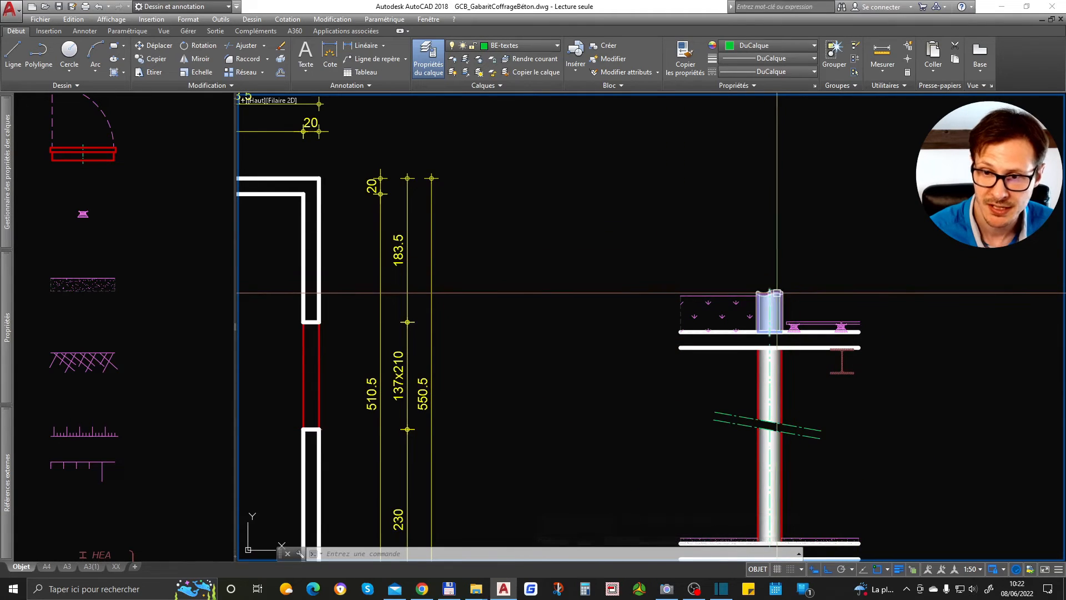
{"action": "left_click", "coordinate": [770, 292]}
{"action": "key", "text": "Escape"}
{"action": "scroll", "coordinate": [805, 267], "scroll_direction": "down", "scroll_amount": 3}
{"action": "scroll", "coordinate": [826, 249], "scroll_direction": "up", "scroll_amount": 3}
Move the paving slabs and their pedestals on the upper slab slightly closer to the column.
{"action": "scroll", "coordinate": [826, 248], "scroll_direction": "up", "scroll_amount": 6}
{"action": "left_click", "coordinate": [934, 268]}
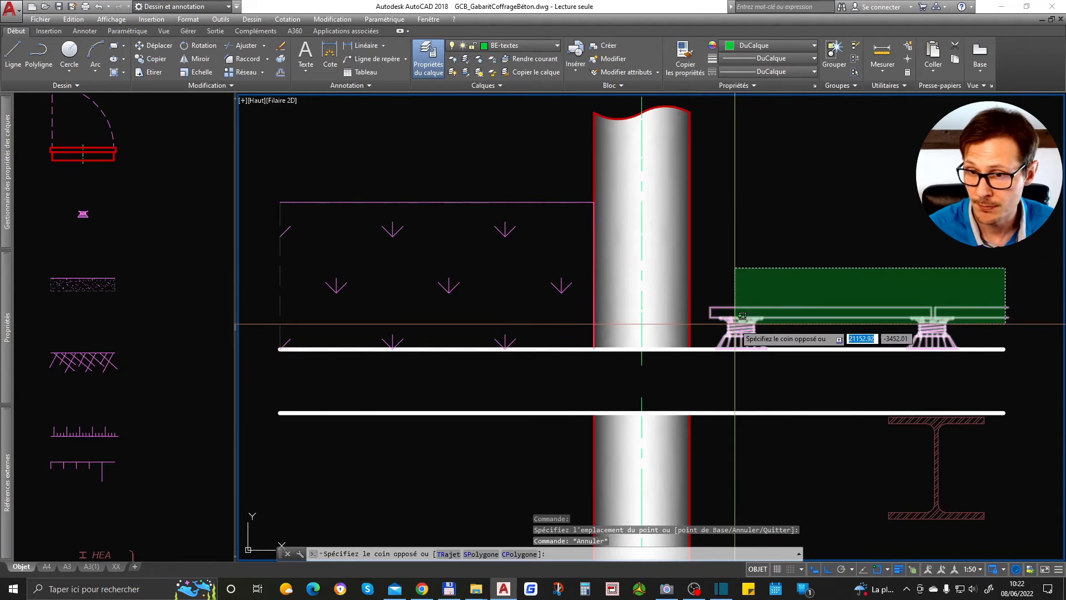
{"action": "left_click", "coordinate": [709, 329]}
{"action": "type", "text": "dp"}
{"action": "key", "text": "space"}
{"action": "left_click", "coordinate": [812, 221]}
{"action": "left_click", "coordinate": [798, 221]}
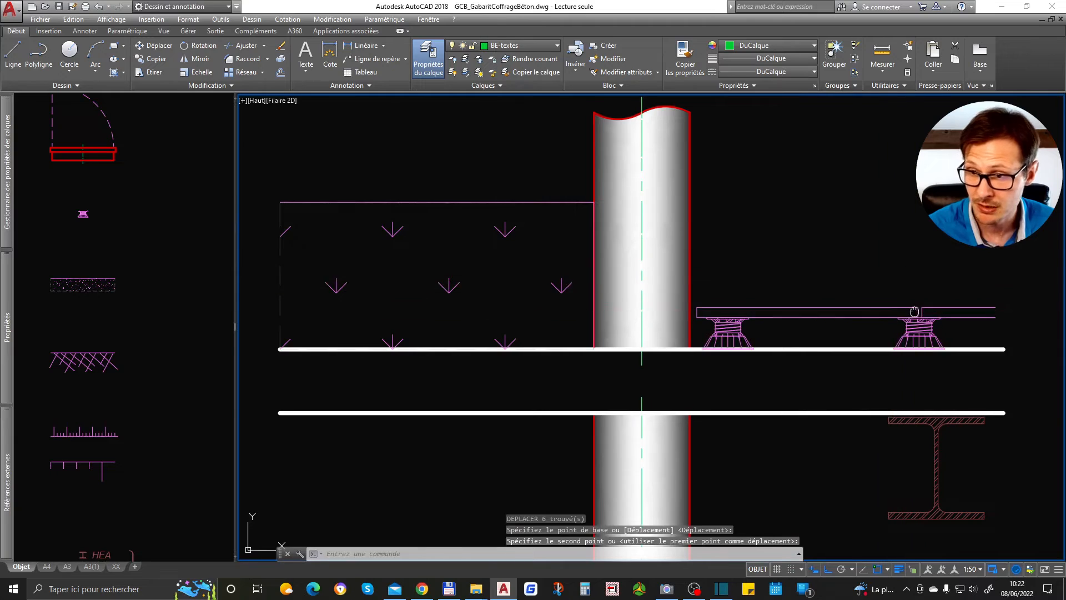
Stretch the right end of the paving to align with the end of the upper slab.
{"action": "middle_click_drag", "start_coordinate": [914, 310], "coordinate": [680, 302]}
{"action": "type", "text": "et"}
{"action": "key", "text": "space"}
{"action": "left_click", "coordinate": [800, 279]}
{"action": "left_click", "coordinate": [756, 325]}
{"action": "key", "text": "space"}
{"action": "left_click", "coordinate": [776, 314]}
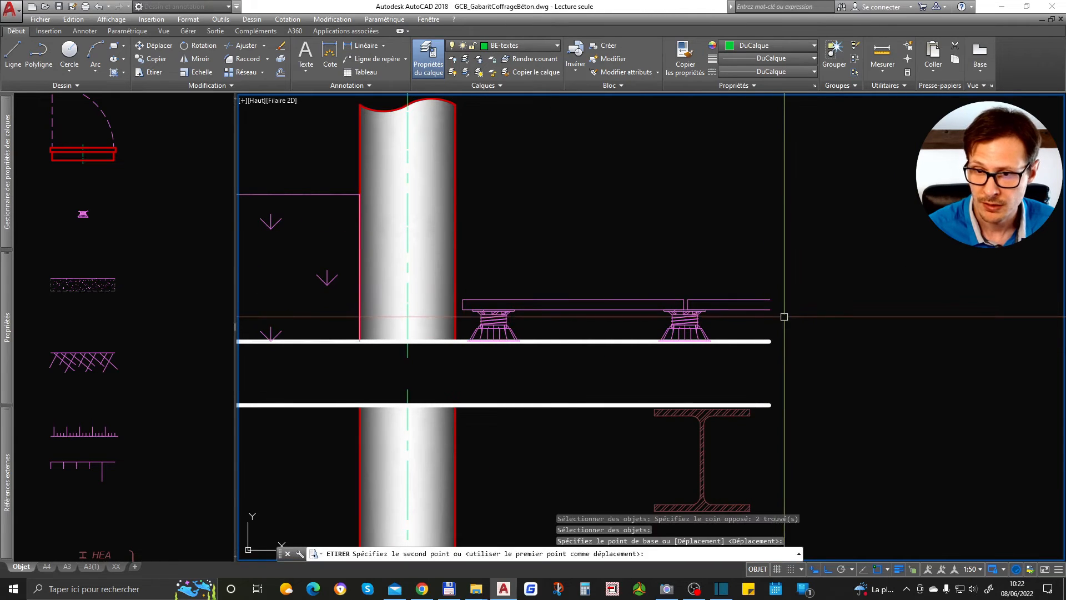
{"action": "left_click", "coordinate": [785, 317]}
{"action": "left_click", "coordinate": [666, 325]}
{"action": "type", "text": "co"}
{"action": "key", "text": "space"}
{"action": "left_click", "coordinate": [750, 215]}
{"action": "key", "text": "Escape"}
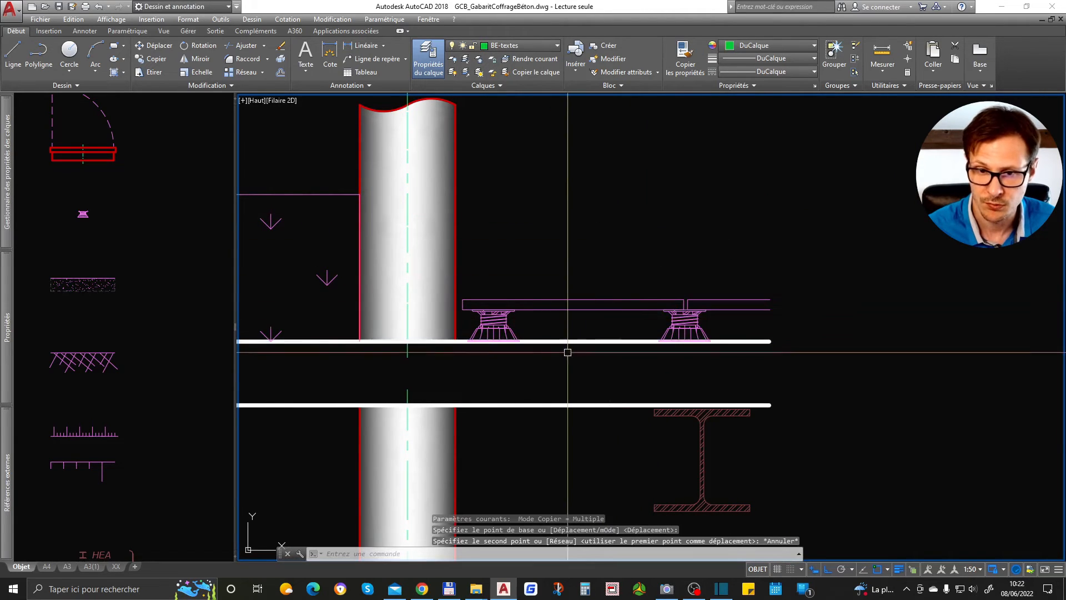
Try moving the paving slabs upward off their pedestals, and undo that move.
{"action": "left_click", "coordinate": [817, 231]}
{"action": "left_click", "coordinate": [650, 305]}
{"action": "type", "text": "d"}
{"action": "key", "text": "space"}
{"action": "left_click", "coordinate": [673, 268]}
{"action": "left_click", "coordinate": [675, 255]}
{"action": "key", "text": "ctrl+z"}
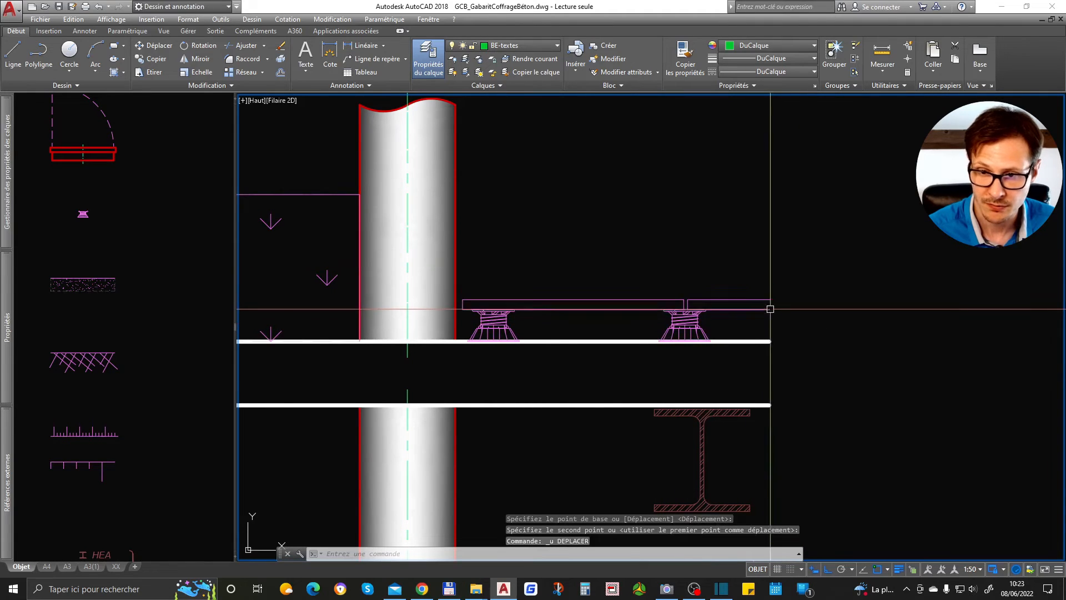
Set the Etirer value of both paving pedestals to 5.
{"action": "left_click", "coordinate": [710, 317]}
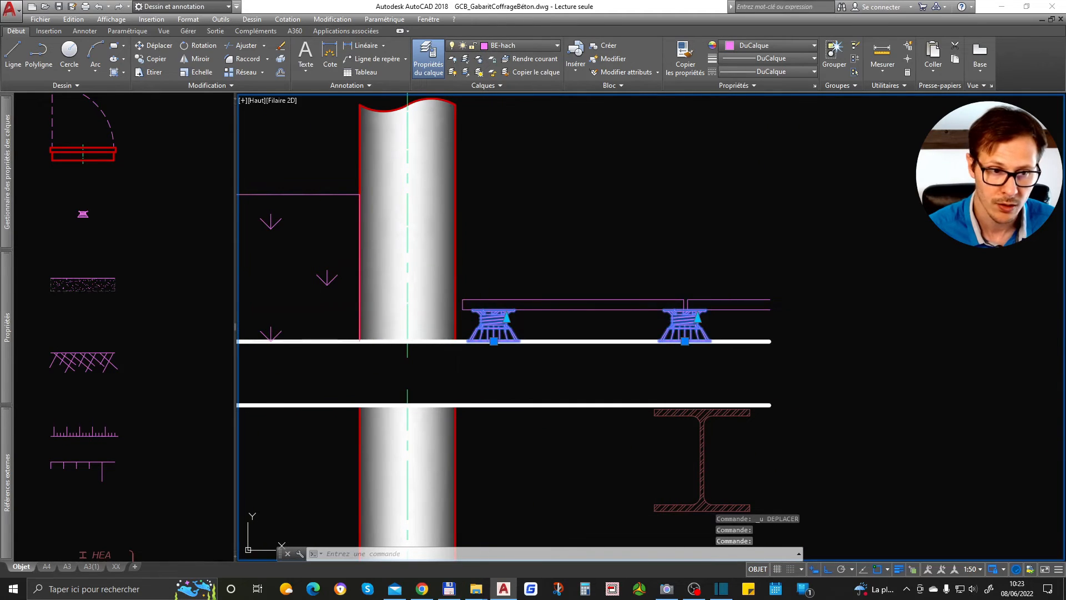
{"action": "mouse_move", "coordinate": [6, 342]}
{"action": "left_click", "coordinate": [232, 396]}
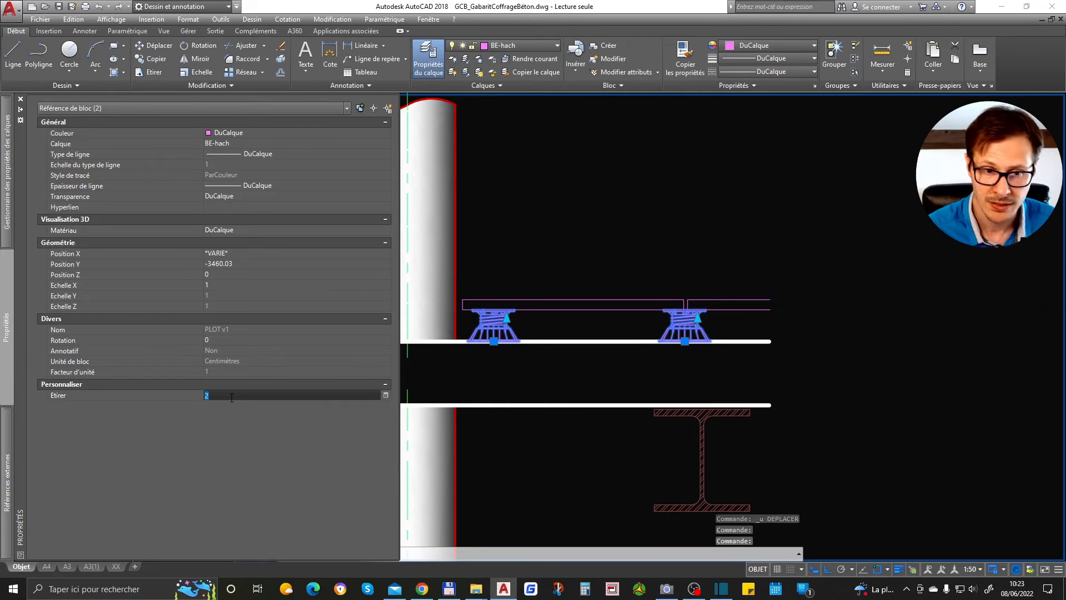
{"action": "type", "text": "5"}
{"action": "key", "text": "Return"}
{"action": "key", "text": "Escape"}
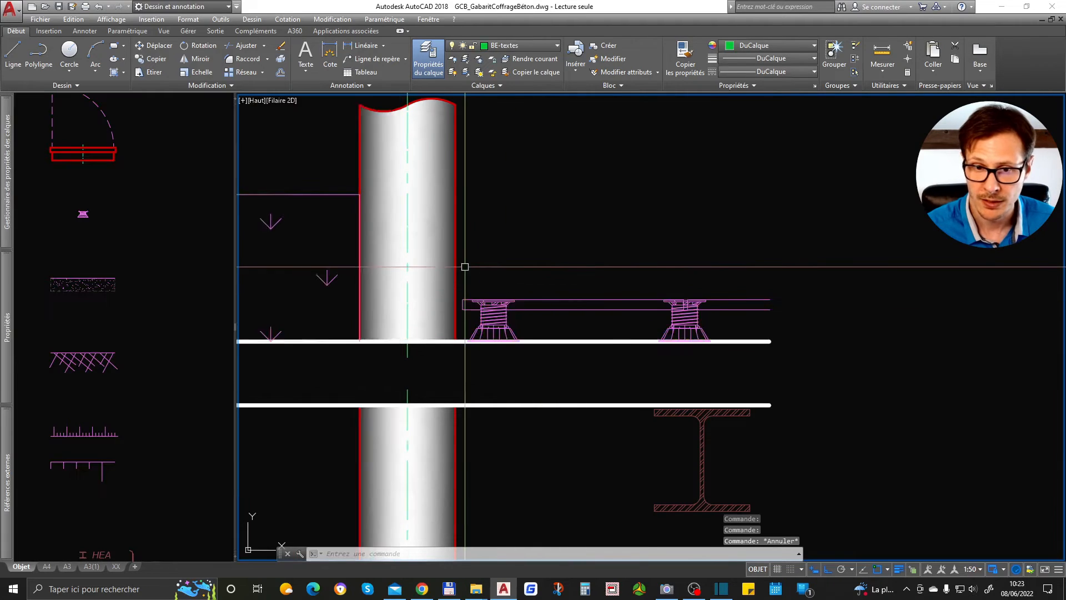
Move the paving slabs up about 3 cm so that they rest on the raised pedestals.
{"action": "scroll", "coordinate": [462, 258], "scroll_direction": "up", "scroll_amount": 2}
{"action": "left_click", "coordinate": [461, 257]}
{"action": "left_click", "coordinate": [961, 367]}
{"action": "type", "text": "d"}
{"action": "key", "text": "Return"}
{"action": "left_click", "coordinate": [982, 329]}
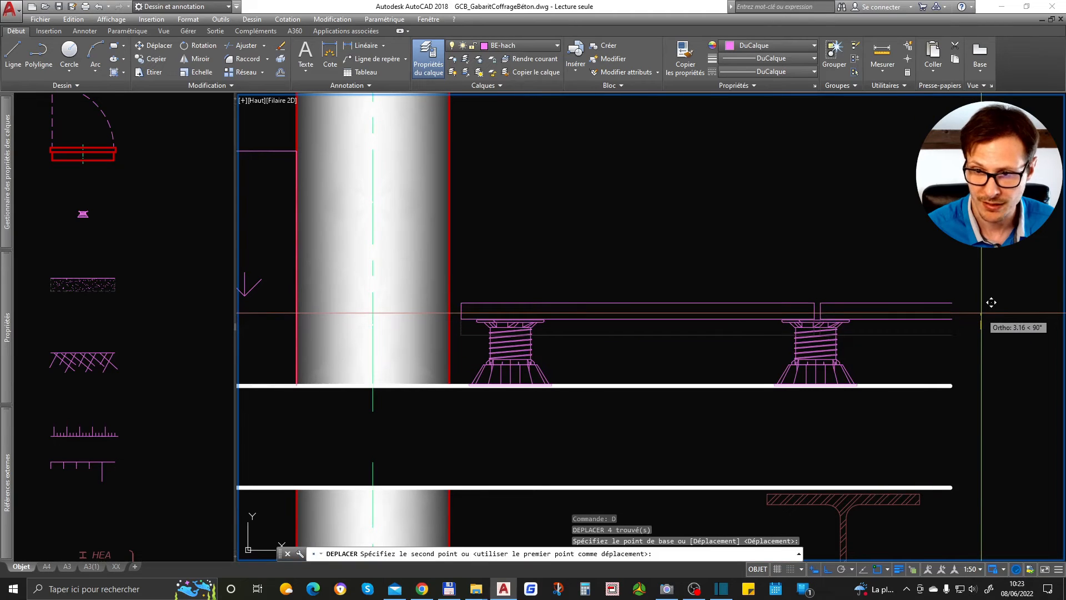
{"action": "left_click", "coordinate": [981, 313]}
Copy the blue PROVISOIRE stamp from the block library onto the upper slab of the column section.
{"action": "scroll", "coordinate": [699, 339], "scroll_direction": "down", "scroll_amount": 3}
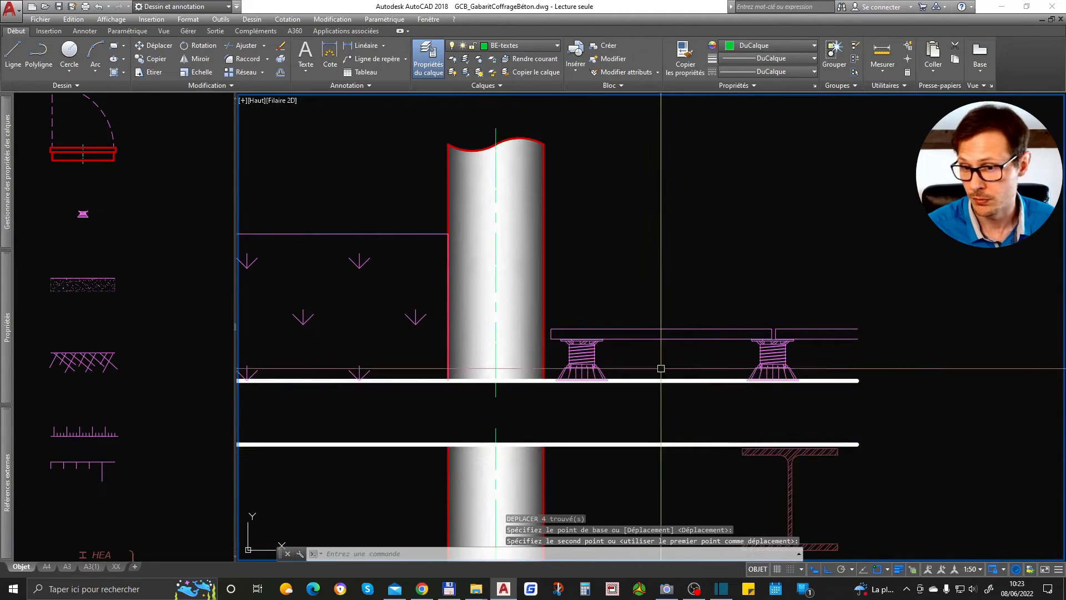
{"action": "middle_click_drag", "start_coordinate": [795, 463], "coordinate": [769, 324]}
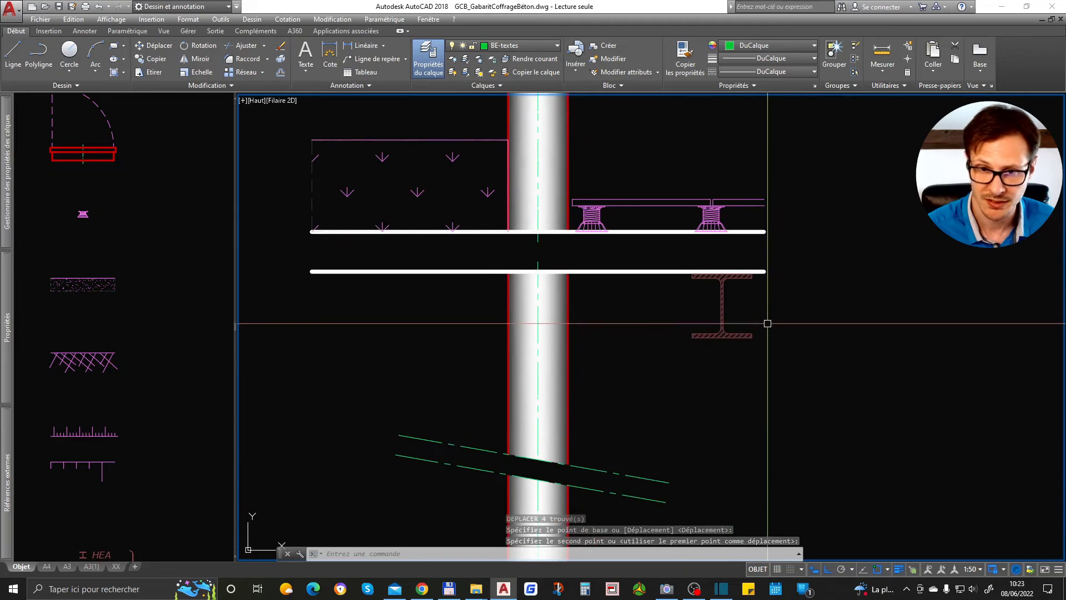
{"action": "scroll", "coordinate": [766, 328], "scroll_direction": "down", "scroll_amount": 6}
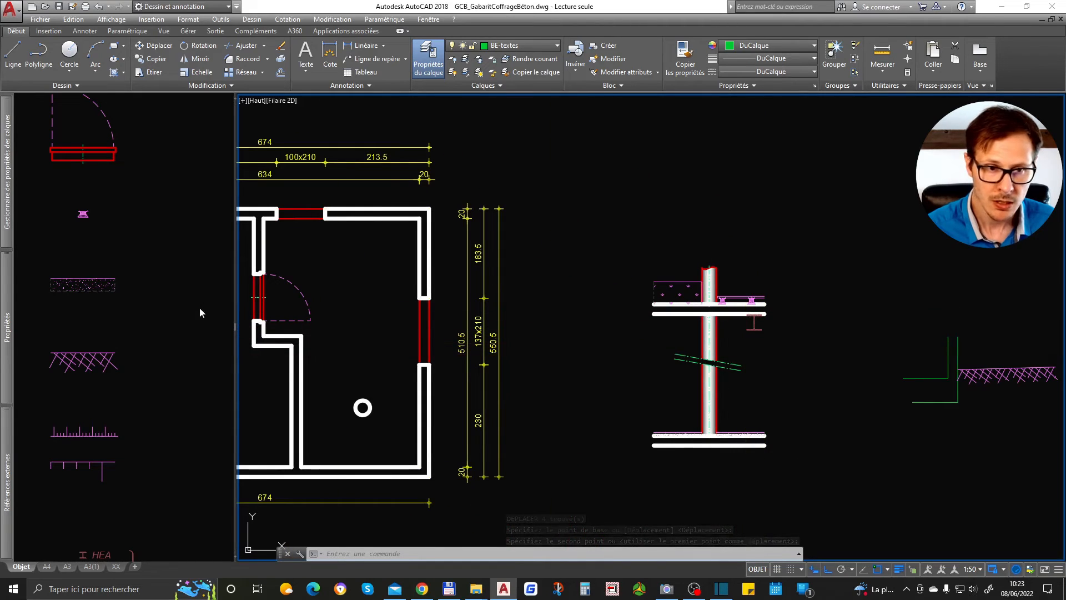
{"action": "left_click", "coordinate": [183, 338]}
{"action": "scroll", "coordinate": [181, 341], "scroll_direction": "down", "scroll_amount": 4}
{"action": "middle_click_drag", "start_coordinate": [174, 431], "coordinate": [157, 304]}
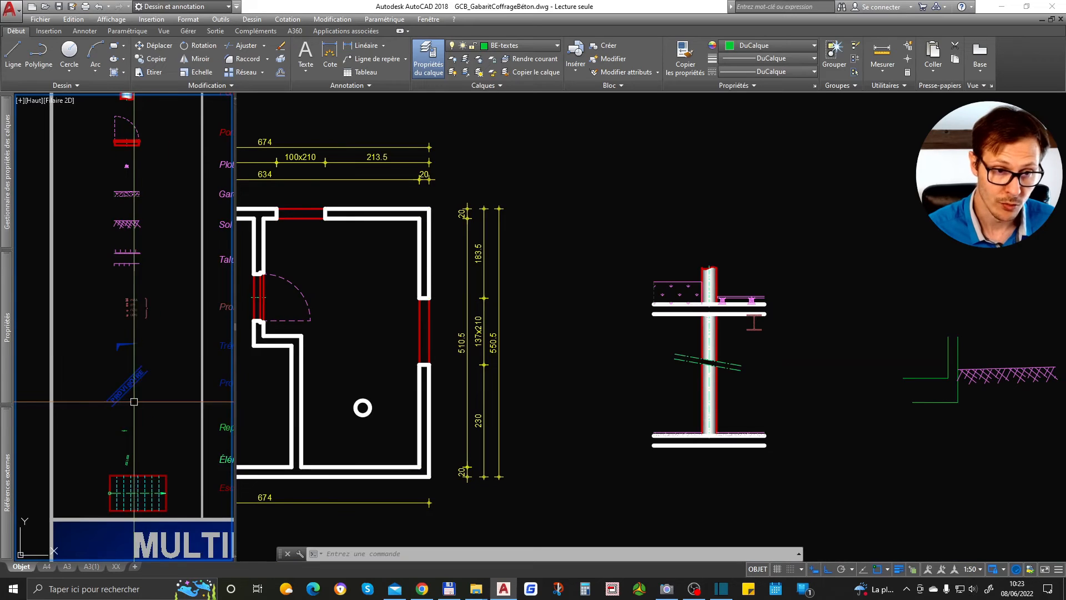
{"action": "scroll", "coordinate": [128, 385], "scroll_direction": "up", "scroll_amount": 6}
{"action": "key", "text": "space"}
{"action": "left_click", "coordinate": [132, 354]}
{"action": "left_click", "coordinate": [692, 356]}
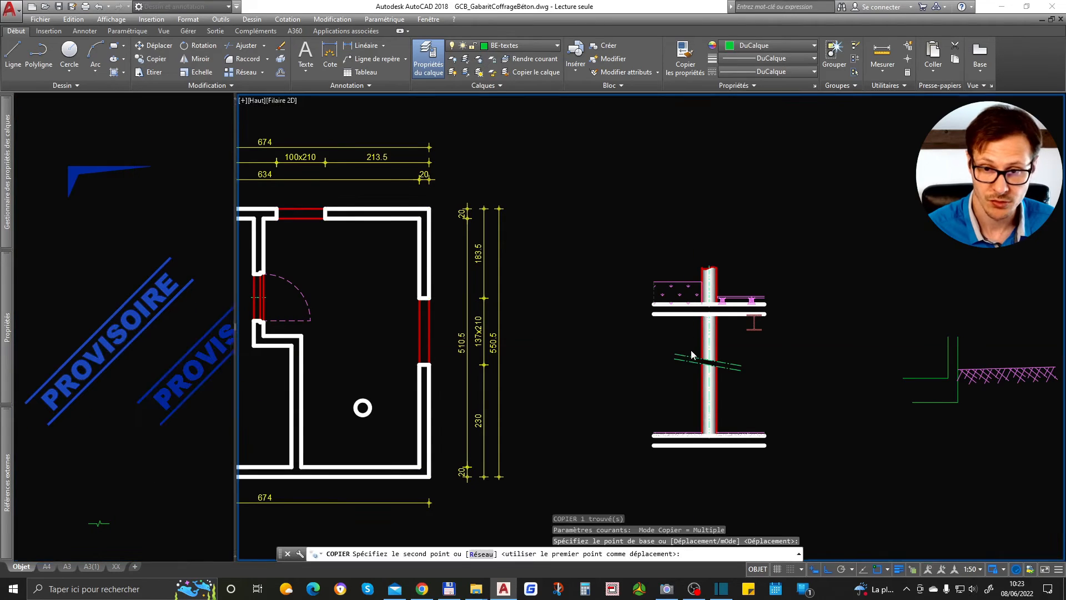
{"action": "left_click", "coordinate": [721, 303]}
{"action": "key", "text": "Return"}
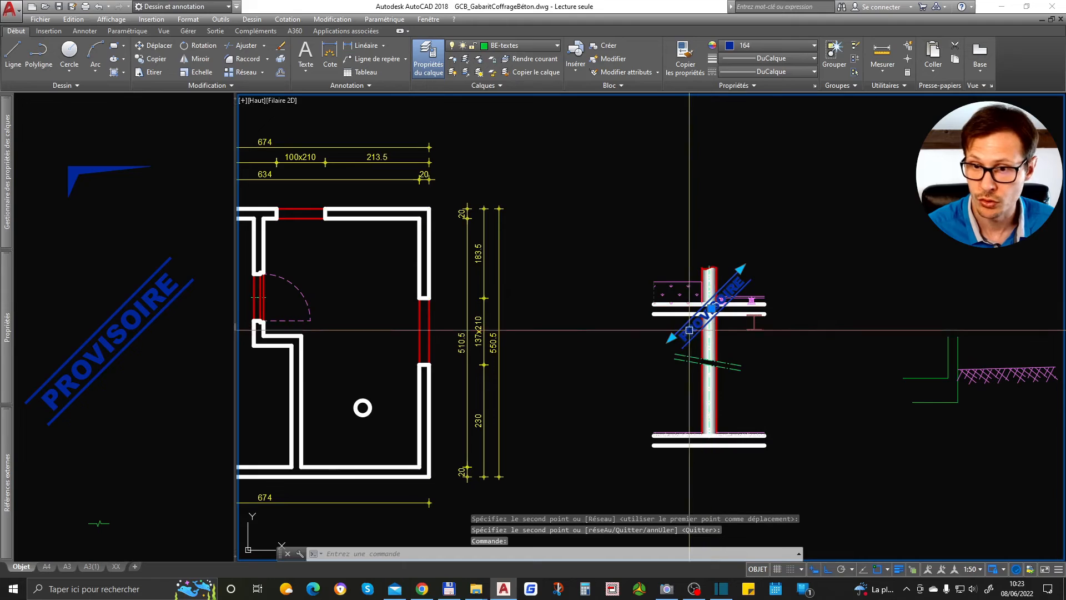
Move the stamp into the floor plan's left room and set its TEXTE attribute to PLAN DE TRAVAIL.
{"action": "scroll", "coordinate": [581, 305], "scroll_direction": "up", "scroll_amount": 4}
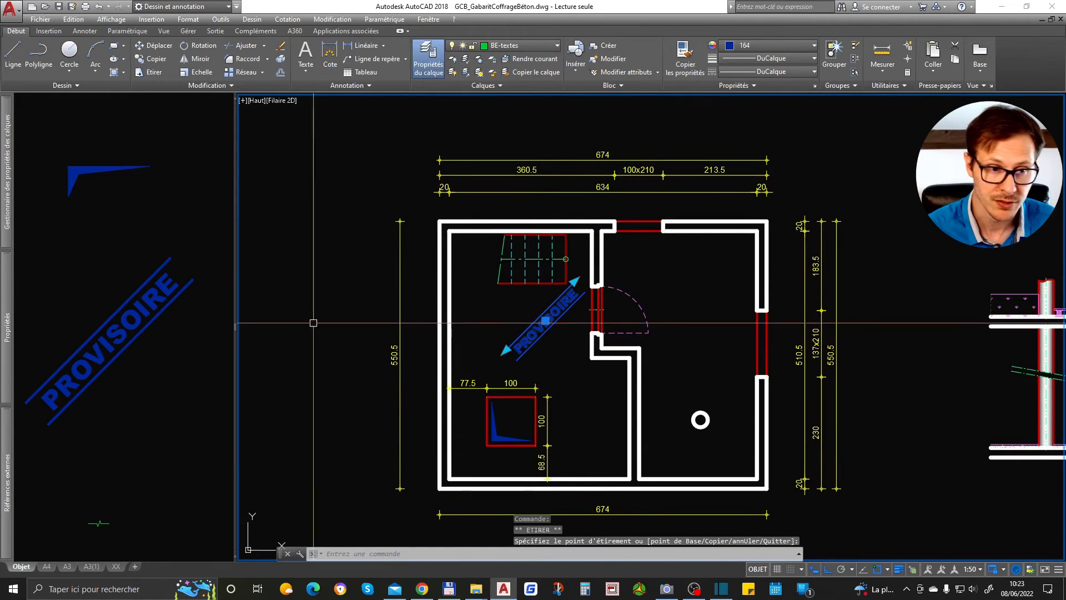
{"action": "mouse_move", "coordinate": [7, 332]}
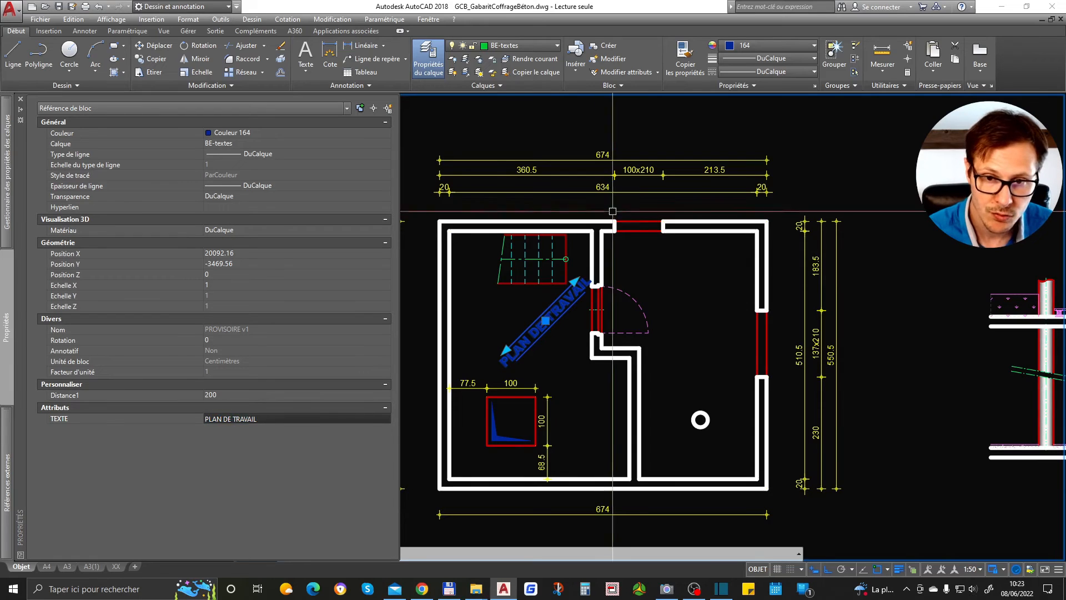
Stretch the PLAN DE TRAVAIL stamp's lines to a Distance1 of about 324 and set its X scale to 5.
{"action": "left_click", "coordinate": [597, 260]}
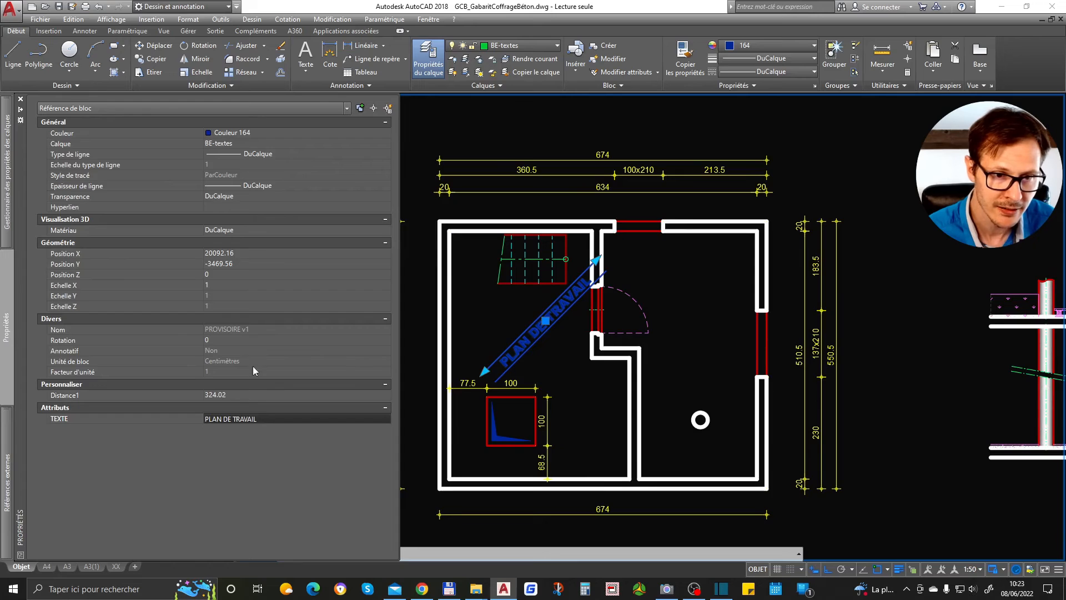
{"action": "left_click", "coordinate": [220, 284]}
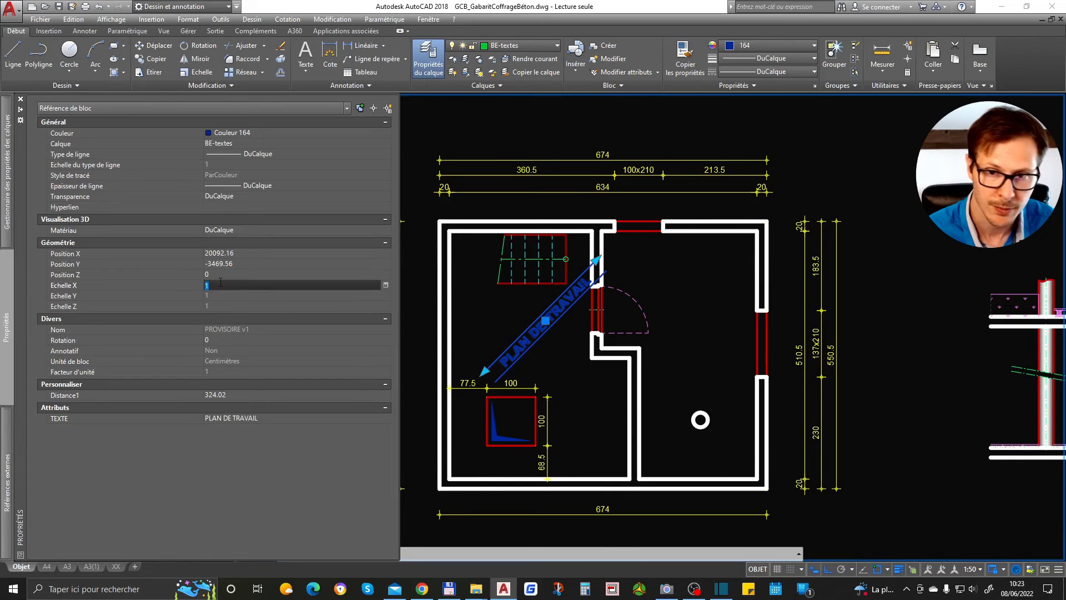
{"action": "type", "text": "5"}
{"action": "key", "text": "Return"}
Move the enlarged stamp horizontally across the floor plan's right side and send it behind the other objects.
{"action": "scroll", "coordinate": [732, 321], "scroll_direction": "down", "scroll_amount": 4}
{"action": "type", "text": "de"}
{"action": "key", "text": "Return"}
{"action": "left_click", "coordinate": [711, 235]}
{"action": "left_click", "coordinate": [792, 236]}
{"action": "left_click", "coordinate": [755, 245]}
{"action": "type", "text": "ot"}
{"action": "key", "text": "Return"}
{"action": "key", "text": "Return"}
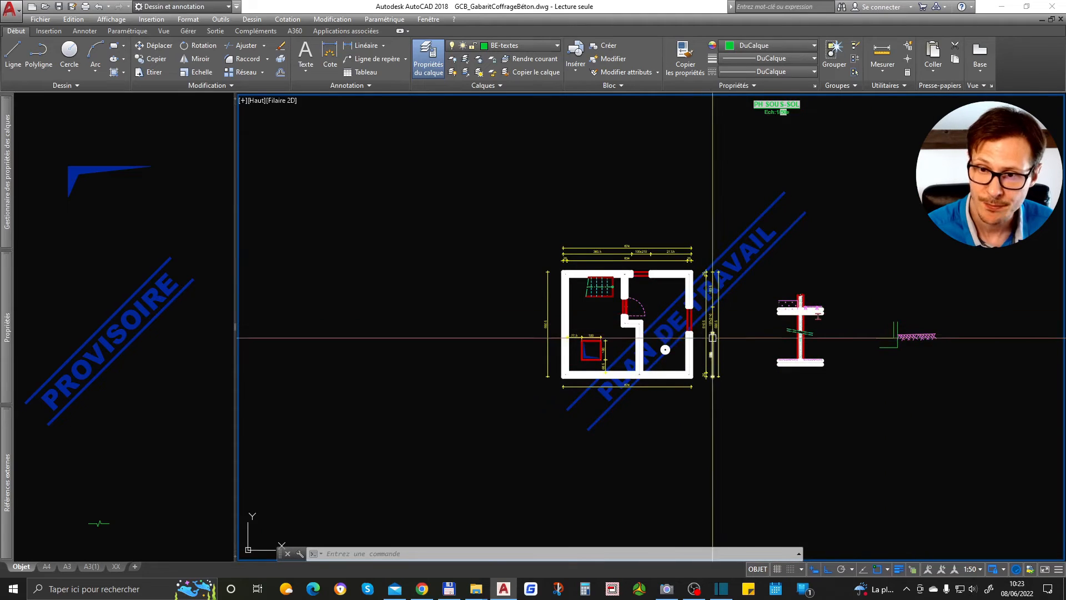
Shift the PLAN DE TRAVAIL stamp further right so that it overlaps only the plan's lower right part.
{"action": "scroll", "coordinate": [744, 278], "scroll_direction": "up", "scroll_amount": 2}
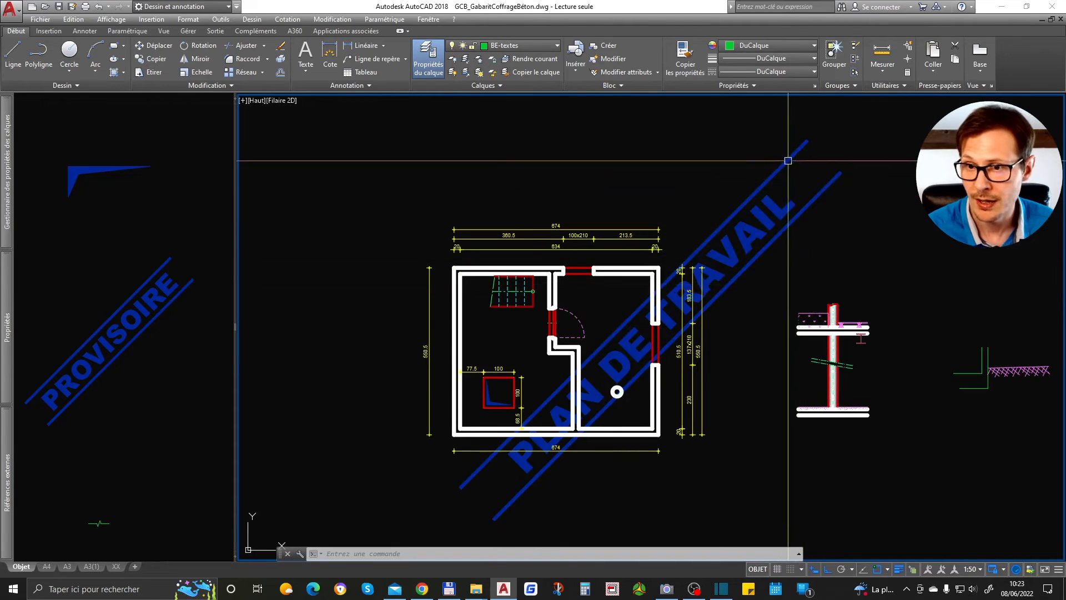
{"action": "middle_click_drag", "start_coordinate": [779, 211], "coordinate": [671, 246]}
{"action": "left_click", "coordinate": [671, 245]}
{"action": "type", "text": "dp"}
{"action": "key", "text": "Return"}
{"action": "left_click", "coordinate": [770, 255]}
{"action": "left_click", "coordinate": [838, 255]}
{"action": "scroll", "coordinate": [733, 182], "scroll_direction": "down", "scroll_amount": 2}
Change the PLAN DE TRAVAIL stamp's colour to the grey true colour 173,173,173.
{"action": "left_click", "coordinate": [748, 220]}
{"action": "mouse_move", "coordinate": [11, 311]}
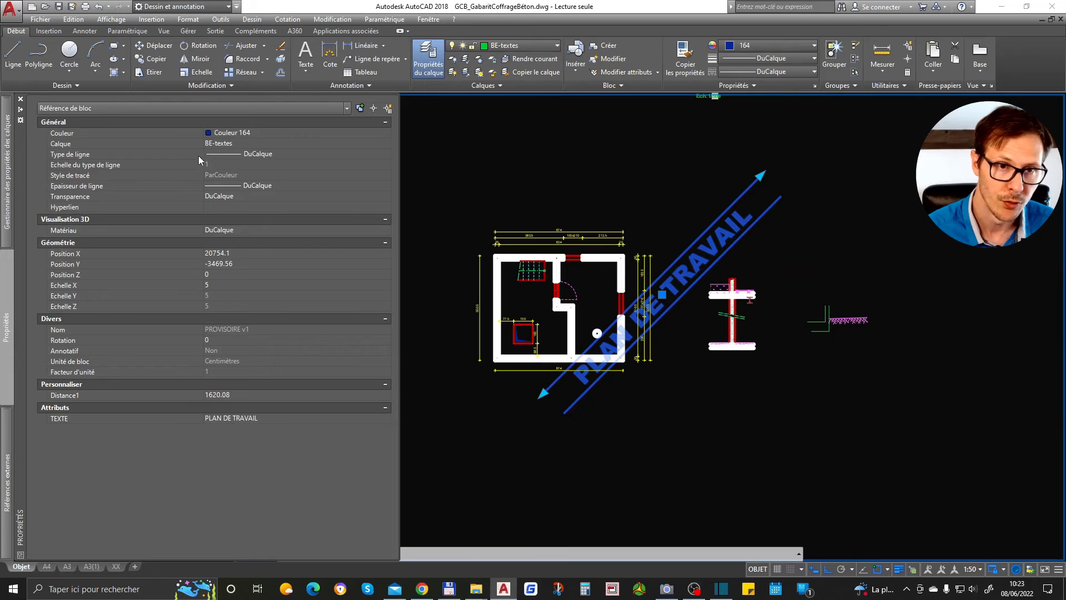
{"action": "left_click", "coordinate": [282, 131]}
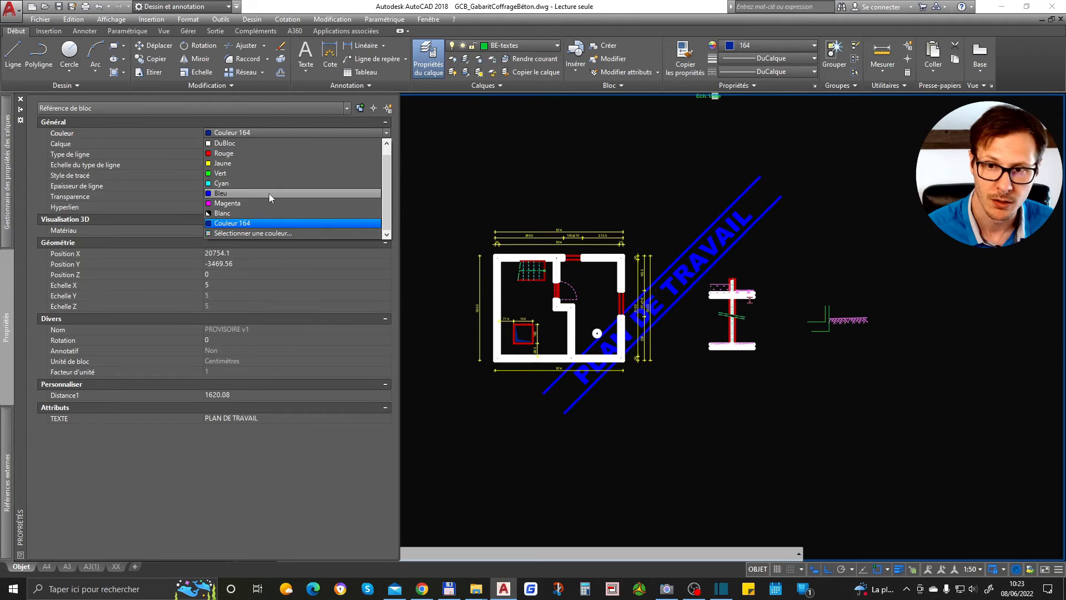
{"action": "left_click", "coordinate": [262, 163]}
{"action": "left_click", "coordinate": [229, 133]}
{"action": "left_click", "coordinate": [272, 223]}
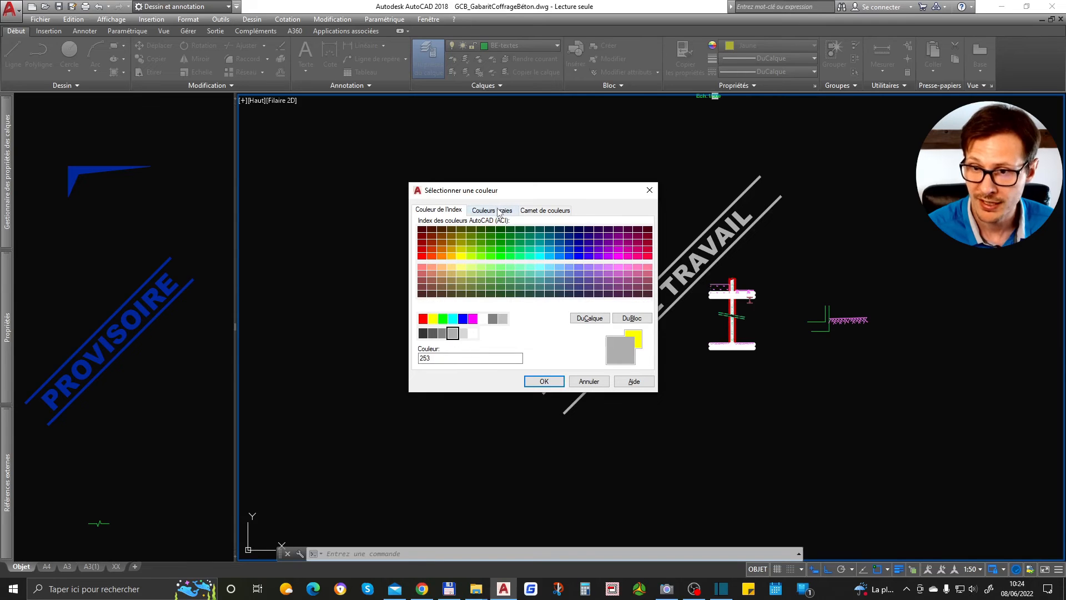
{"action": "left_click", "coordinate": [499, 212]}
{"action": "left_click", "coordinate": [545, 382]}
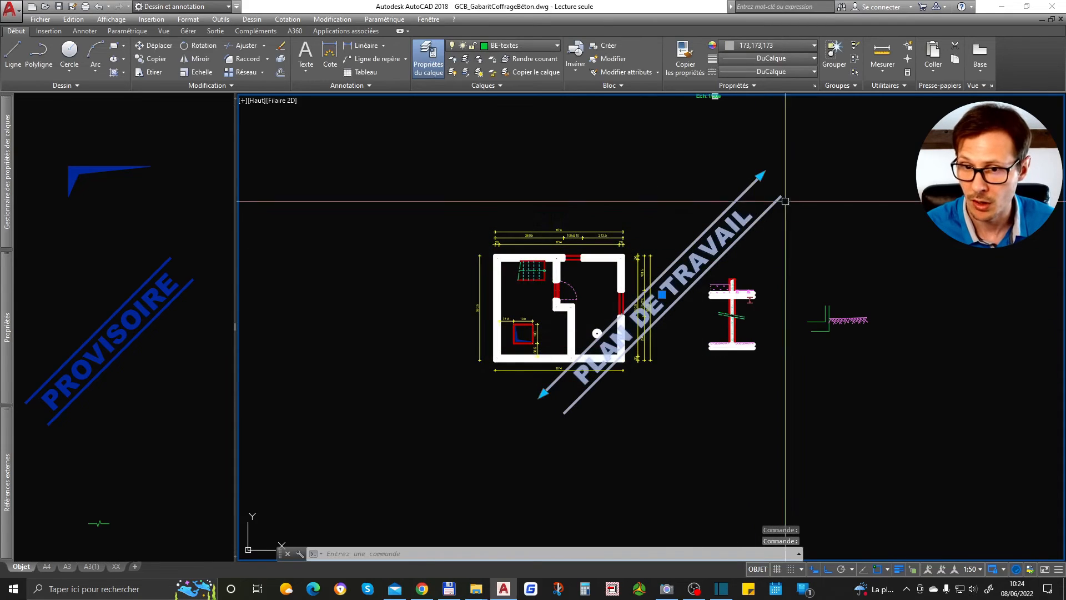
{"action": "key", "text": "Escape"}
{"action": "key", "text": "Escape"}
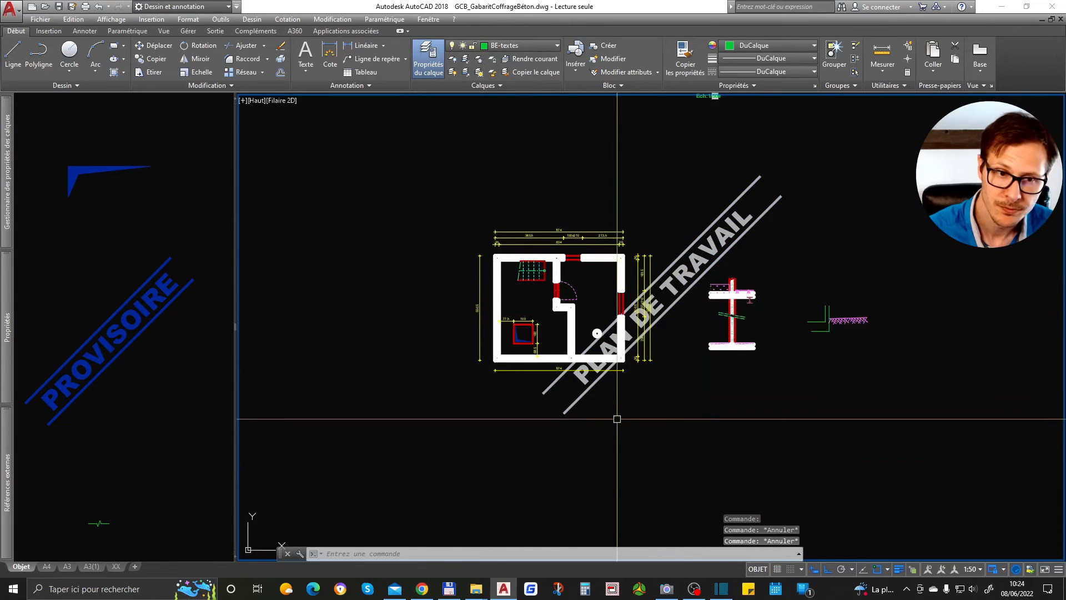
Rotate the grey stamp freehand clockwise to a flatter slope, with ortho mode off and a base point right of the column section.
{"action": "left_click", "coordinate": [710, 281]}
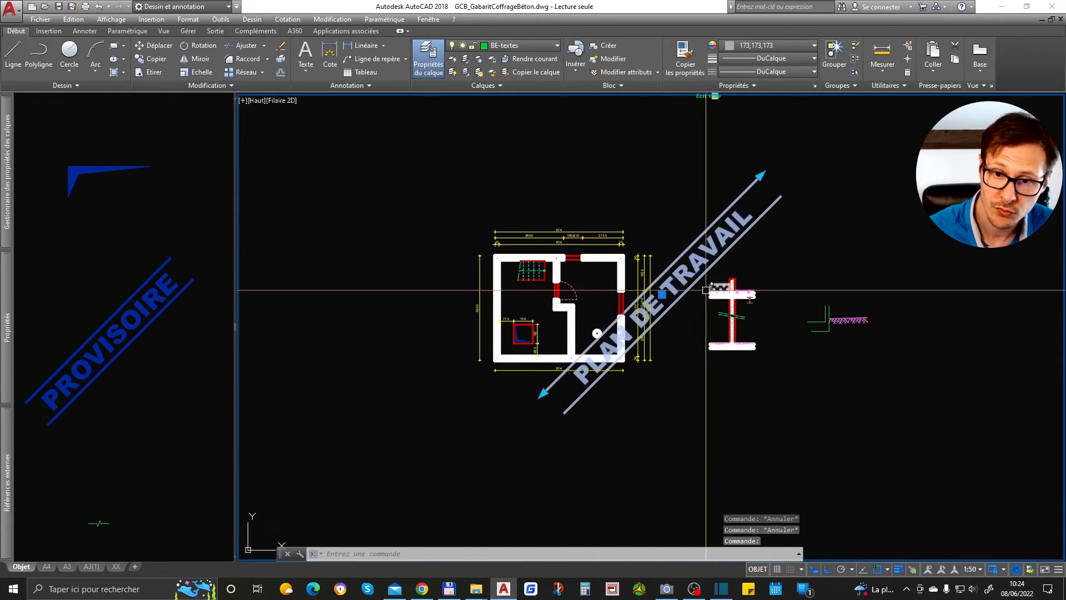
{"action": "mouse_move", "coordinate": [7, 366]}
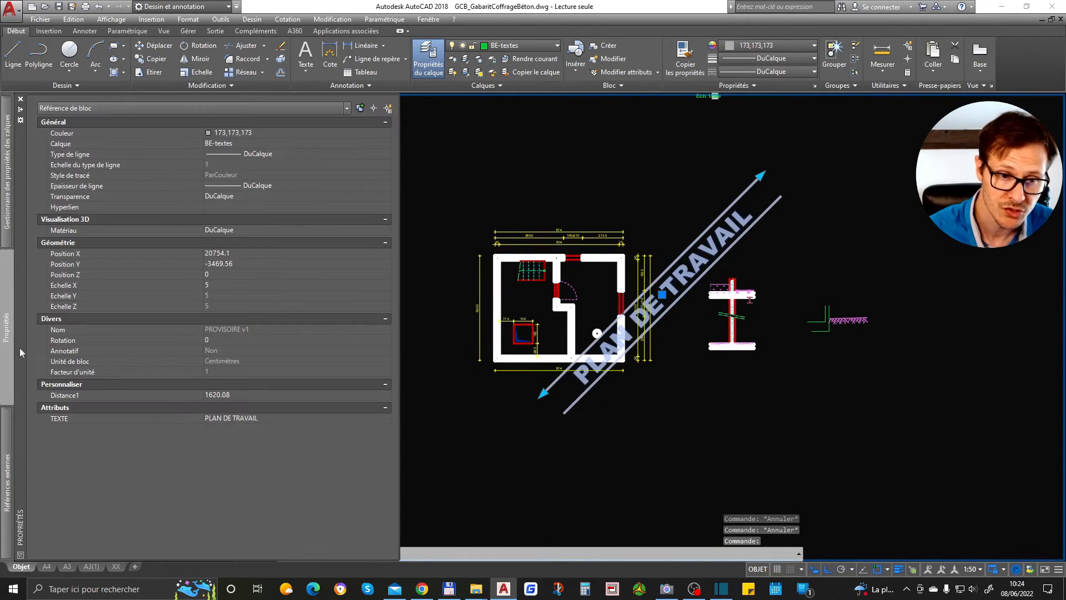
{"action": "left_click", "coordinate": [217, 340]}
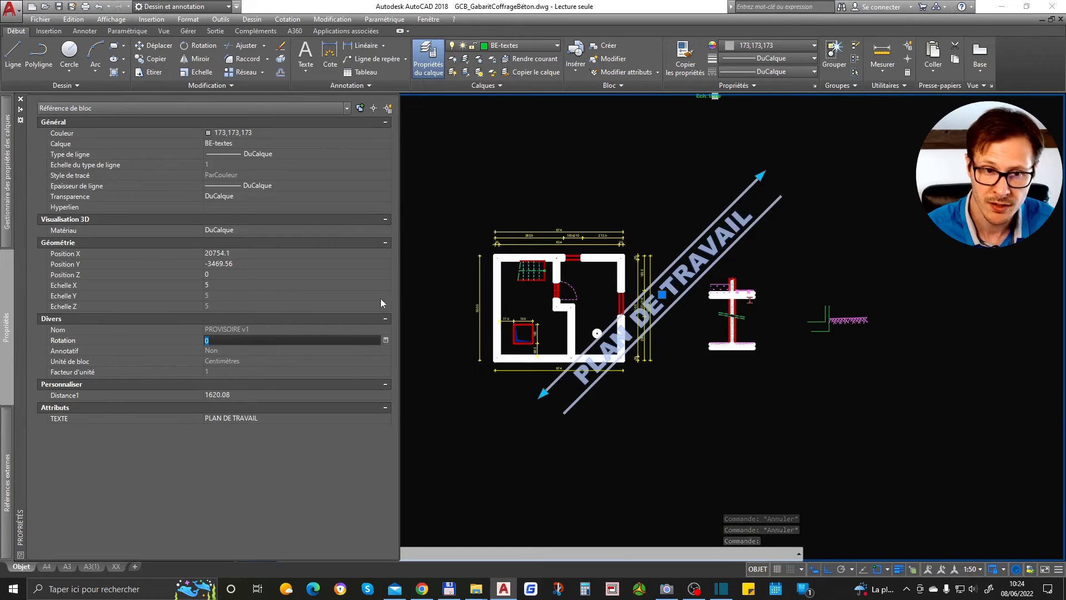
{"action": "type", "text": "ro"}
{"action": "key", "text": "space"}
{"action": "left_click", "coordinate": [825, 250]}
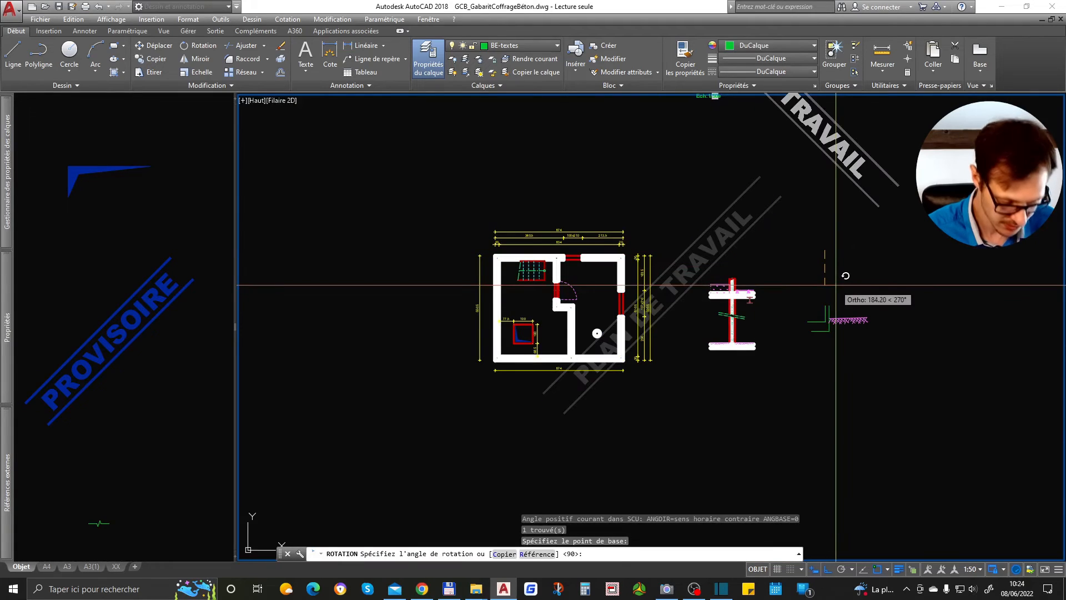
{"action": "key", "text": "F8"}
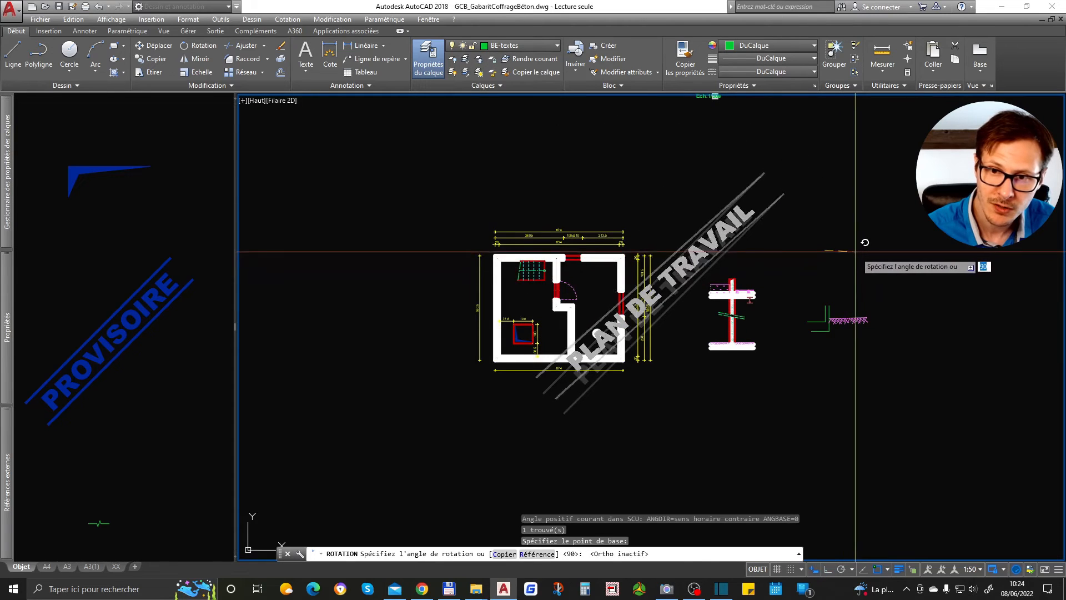
{"action": "left_click", "coordinate": [862, 264]}
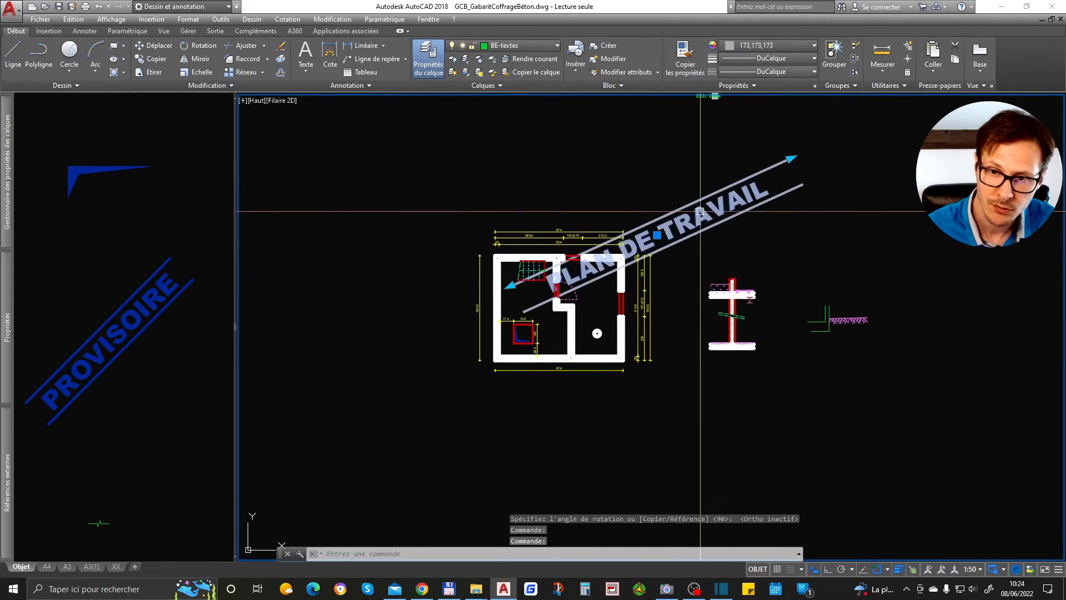
{"action": "key", "text": "Escape"}
Copy the Reprise bétonnage symbol from the block library onto the wall base, starting at the inner wall line's lower end.
{"action": "scroll", "coordinate": [755, 358], "scroll_direction": "down", "scroll_amount": 2}
{"action": "left_click", "coordinate": [61, 285]}
{"action": "scroll", "coordinate": [148, 331], "scroll_direction": "down", "scroll_amount": 3}
{"action": "scroll", "coordinate": [186, 290], "scroll_direction": "up", "scroll_amount": 6}
{"action": "left_click", "coordinate": [182, 277]}
{"action": "left_click", "coordinate": [169, 299]}
{"action": "type", "text": "co"}
{"action": "key", "text": "Return"}
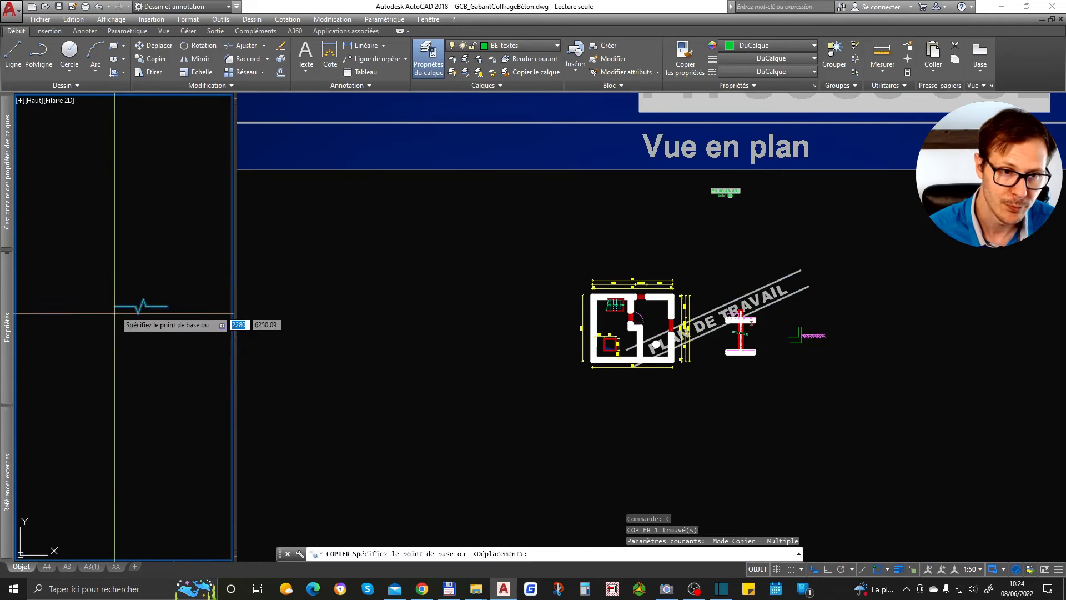
{"action": "left_click", "coordinate": [129, 305]}
{"action": "left_click", "coordinate": [797, 364]}
{"action": "scroll", "coordinate": [748, 313], "scroll_direction": "up", "scroll_amount": 5}
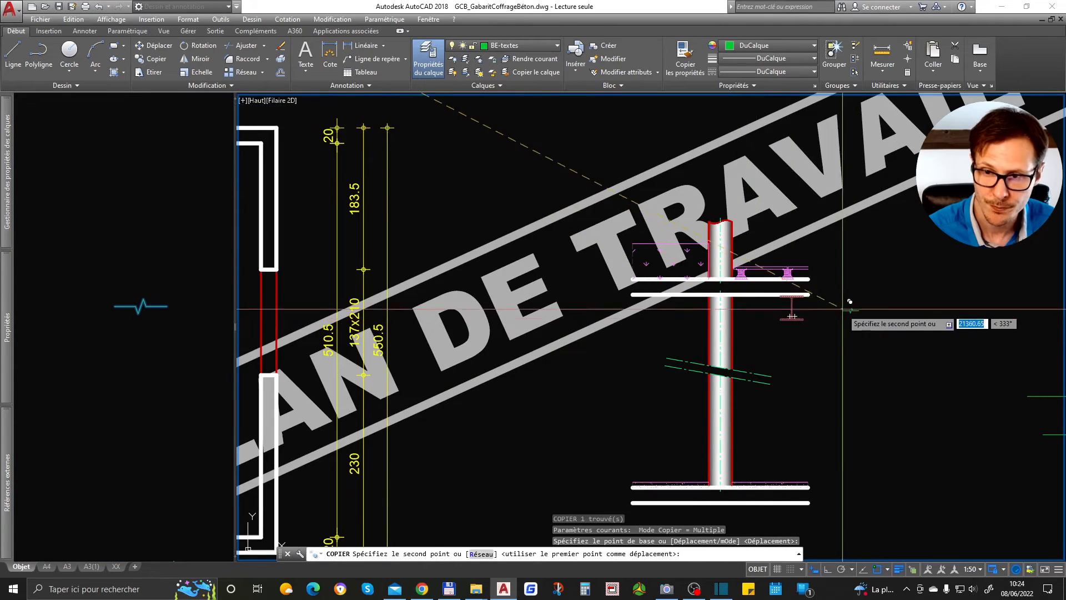
{"action": "scroll", "coordinate": [841, 327], "scroll_direction": "down", "scroll_amount": 5}
{"action": "scroll", "coordinate": [842, 366], "scroll_direction": "up", "scroll_amount": 6}
{"action": "scroll", "coordinate": [836, 374], "scroll_direction": "up", "scroll_amount": 5}
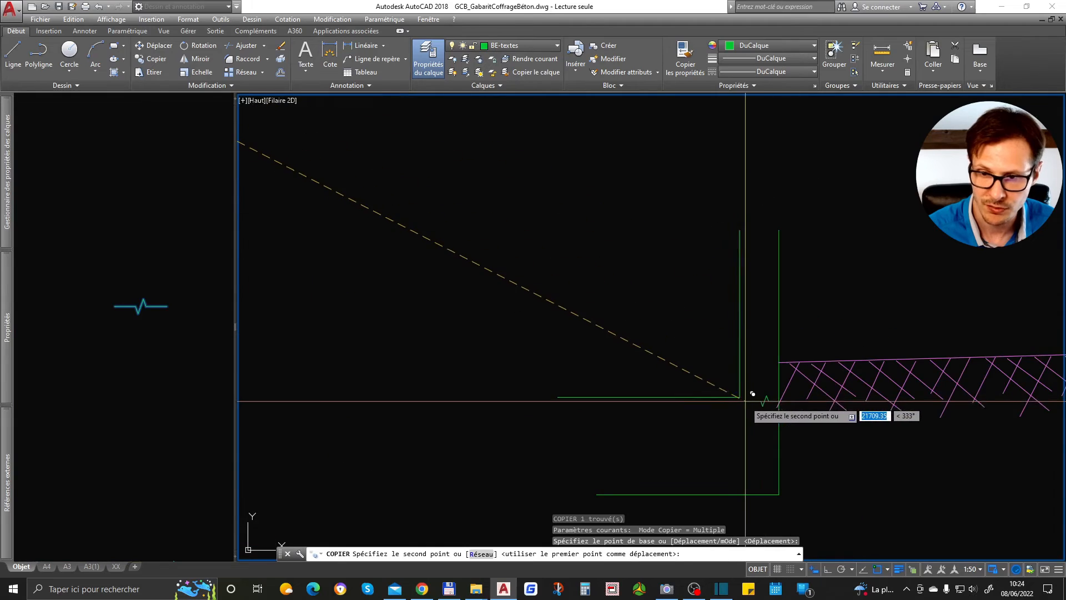
{"action": "left_click", "coordinate": [750, 397]}
{"action": "key", "text": "Return"}
{"action": "scroll", "coordinate": [797, 389], "scroll_direction": "up", "scroll_amount": 4}
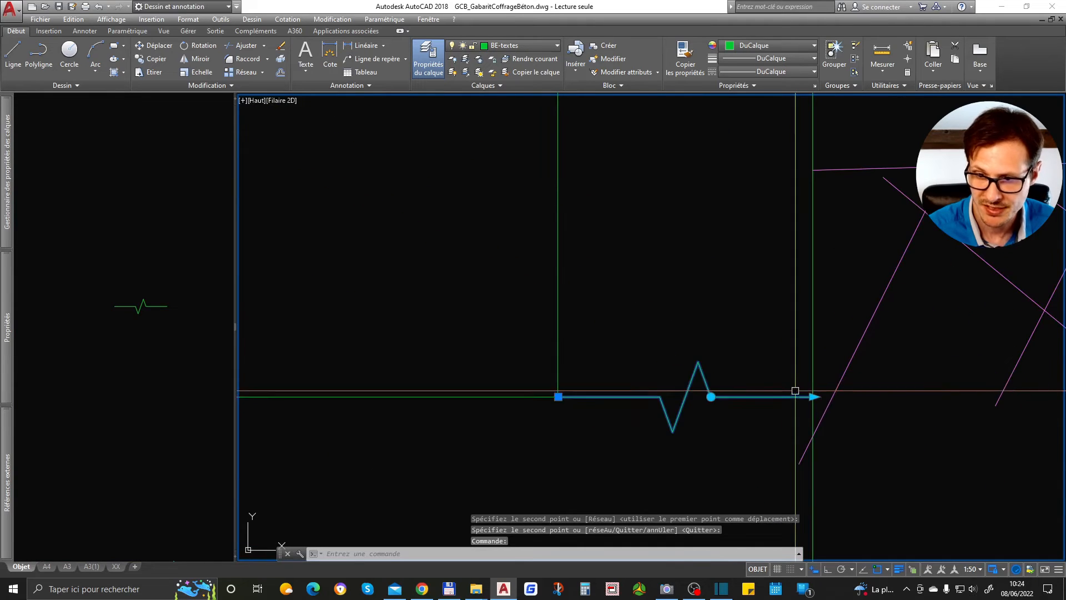
{"action": "key", "text": "Escape"}
{"action": "left_click", "coordinate": [202, 357]}
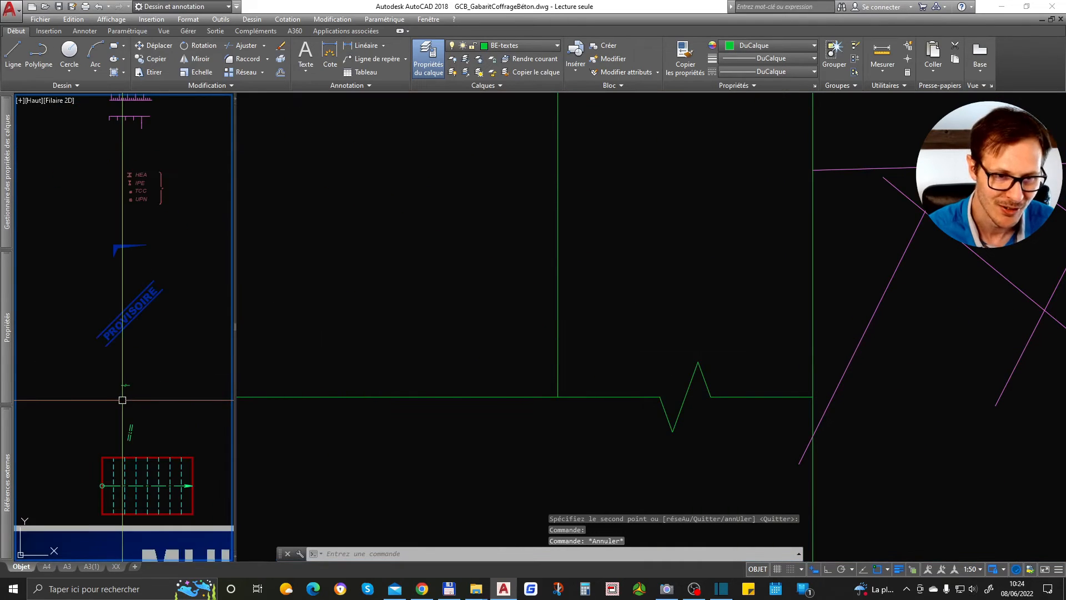
{"action": "left_click", "coordinate": [738, 373]}
{"action": "left_click", "coordinate": [722, 367]}
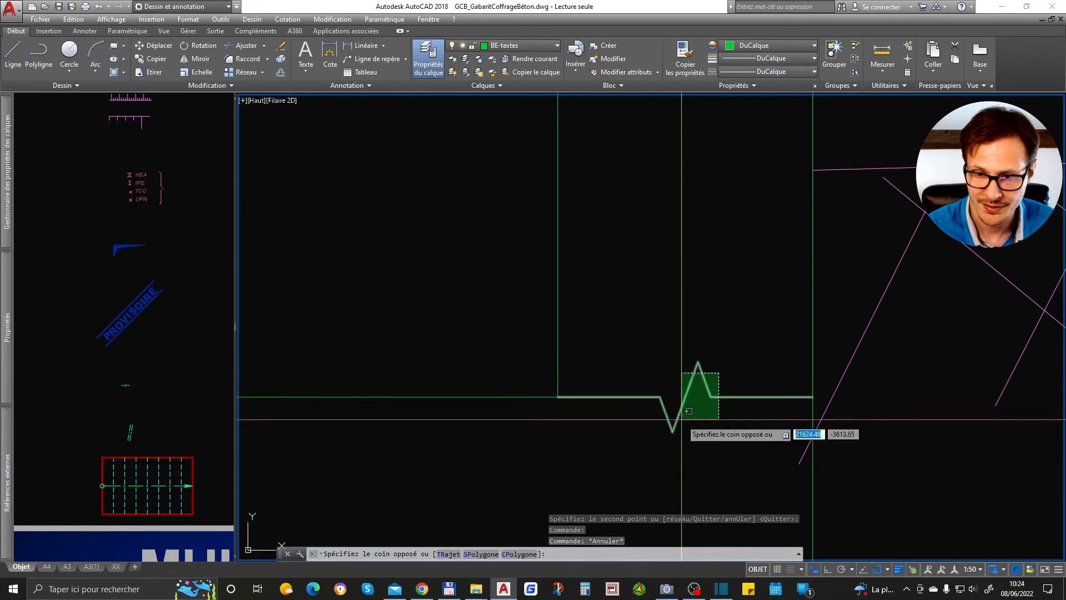
{"action": "key", "text": "Escape"}
Sketch a three-segment, U-shaped reinforcement line open to the left inside the footing below the construction joint.
{"action": "scroll", "coordinate": [698, 393], "scroll_direction": "down", "scroll_amount": 5}
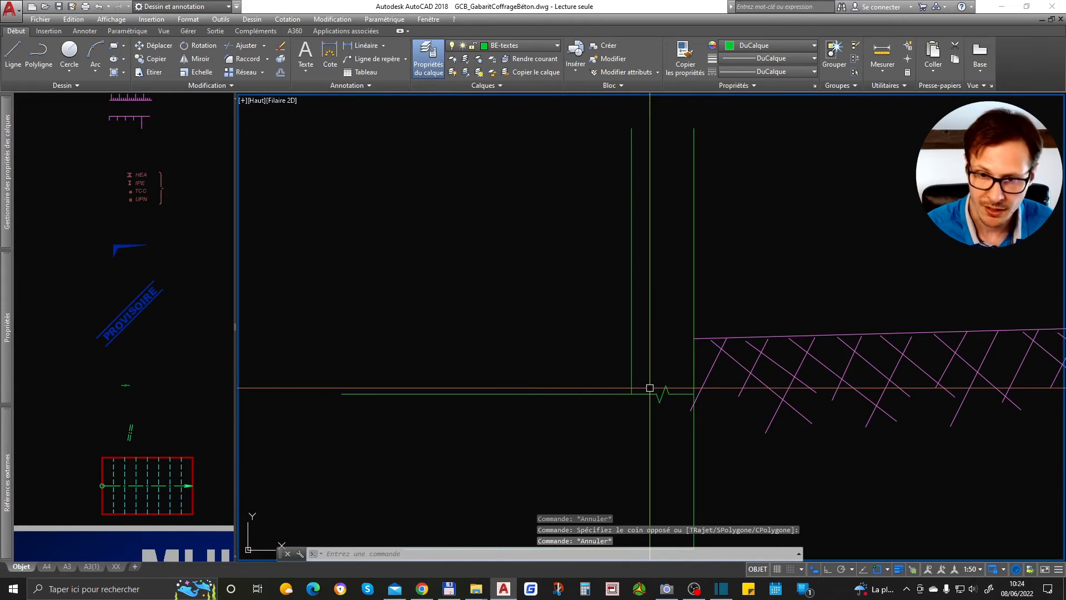
{"action": "key", "text": "Return"}
{"action": "scroll", "coordinate": [651, 392], "scroll_direction": "down", "scroll_amount": 2}
{"action": "scroll", "coordinate": [594, 384], "scroll_direction": "up", "scroll_amount": 2}
{"action": "left_click", "coordinate": [484, 379]}
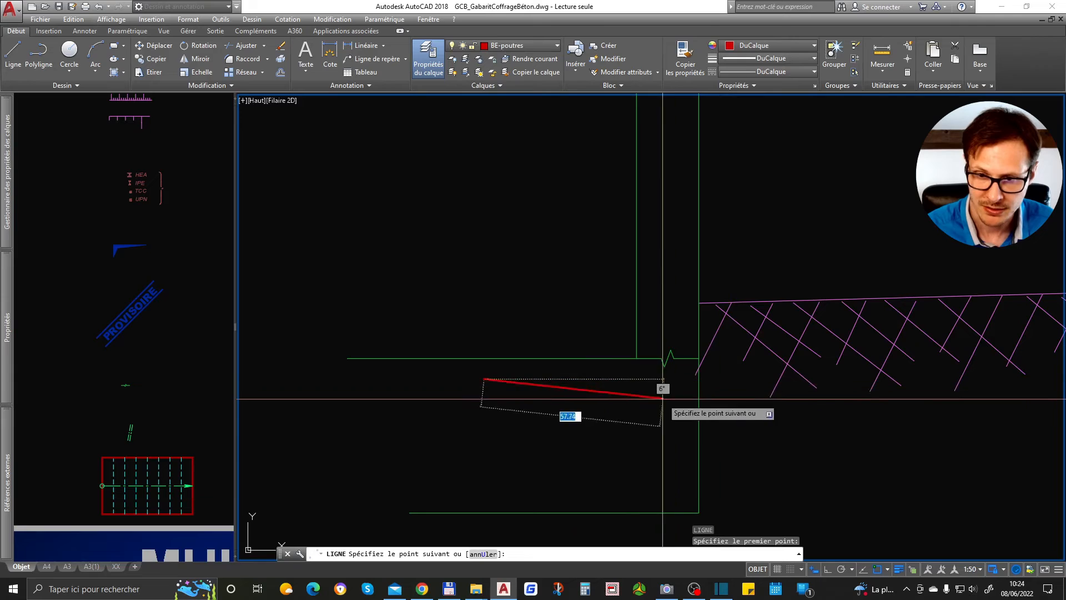
{"action": "left_click", "coordinate": [678, 383]}
{"action": "left_click", "coordinate": [676, 492]}
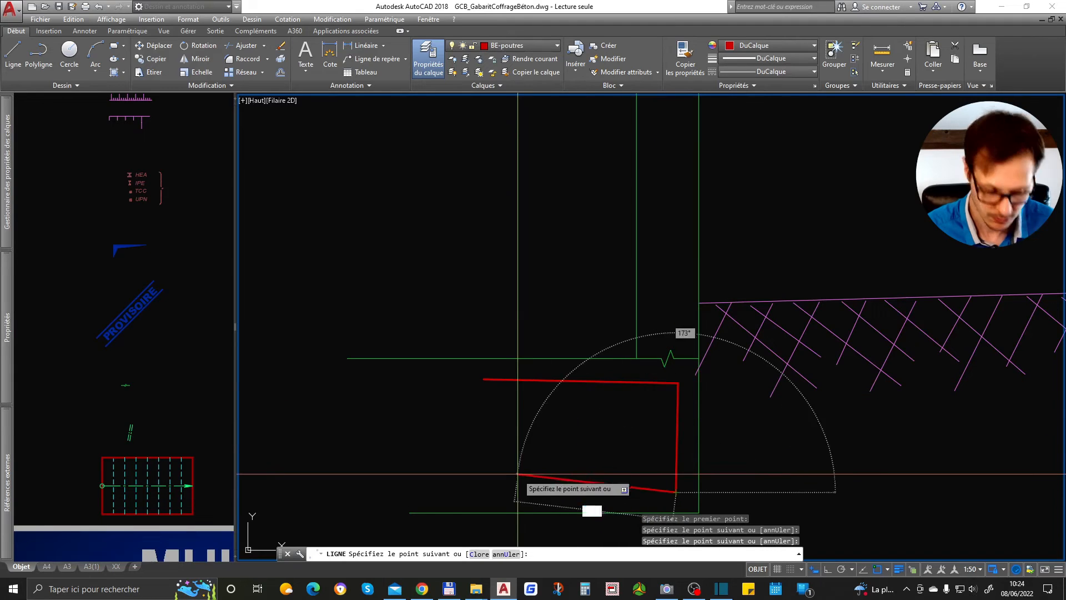
{"action": "key", "text": "F8"}
{"action": "left_click", "coordinate": [498, 489]}
{"action": "key", "text": "Return"}
Draw a vertical reinforcement line inside the wall, crossing the construction joint down into the footing.
{"action": "middle_click_drag", "start_coordinate": [645, 329], "coordinate": [331, 391]}
{"action": "key", "text": "Return"}
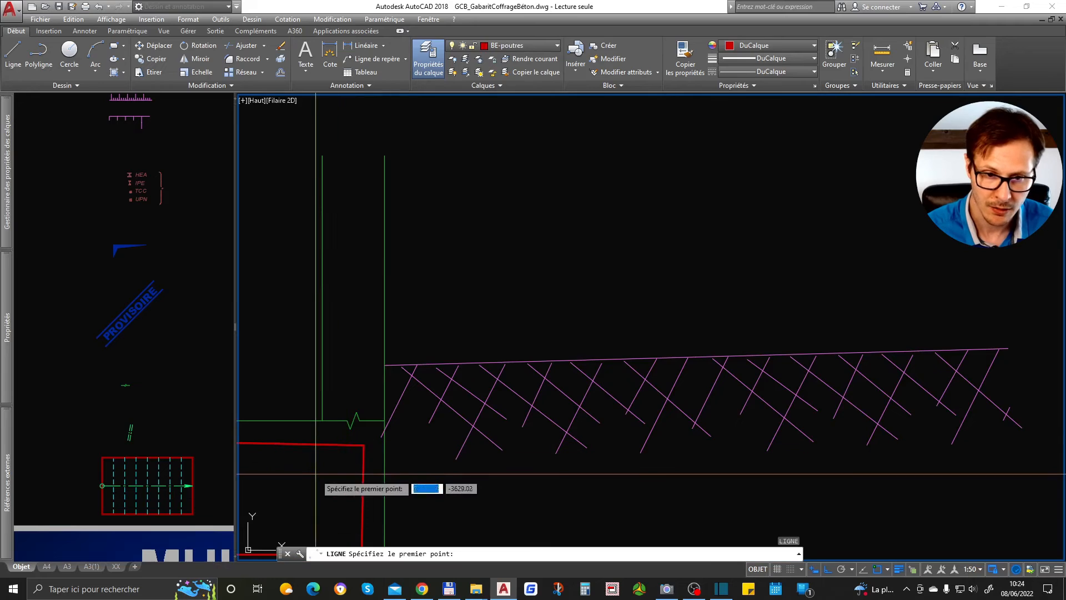
{"action": "left_click", "coordinate": [339, 491]}
{"action": "left_click", "coordinate": [338, 283]}
{"action": "key", "text": "Return"}
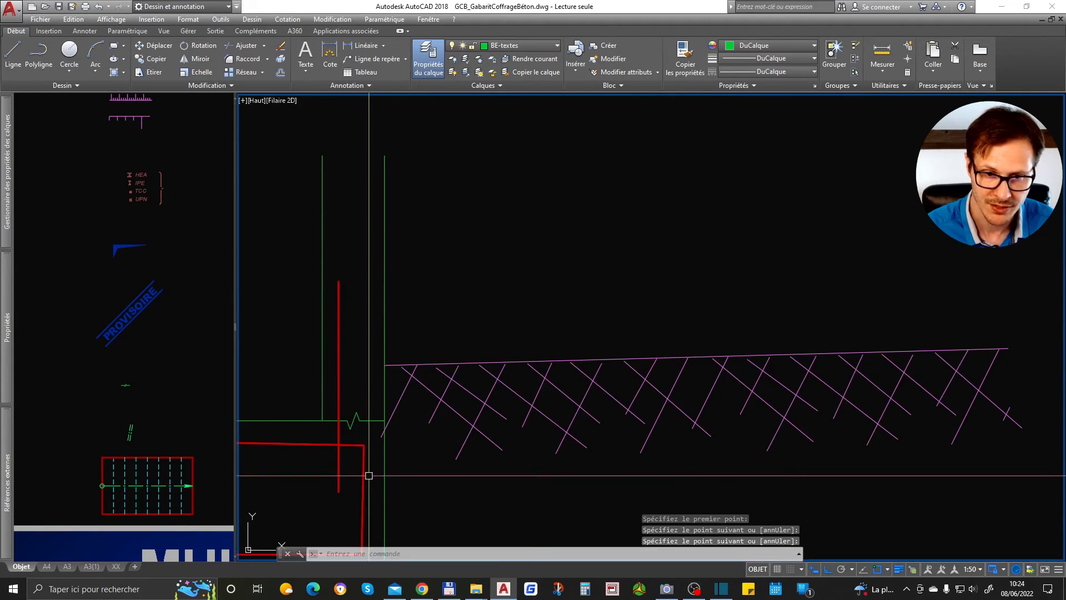
Copy the vertical reinforcement line a short distance to the right inside the wall.
{"action": "left_click", "coordinate": [339, 353]}
{"action": "type", "text": "co"}
{"action": "key", "text": "Return"}
{"action": "left_click", "coordinate": [461, 259]}
{"action": "left_click", "coordinate": [480, 257]}
{"action": "key", "text": "Return"}
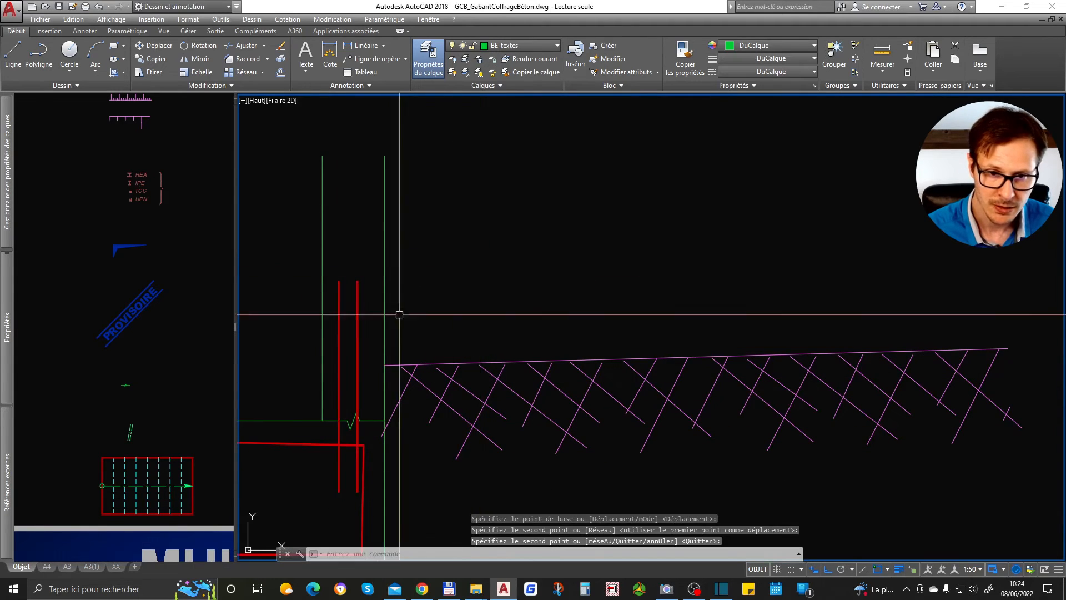
Draw a rectangle around the two vertical reinforcement lines, just above the construction joint.
{"action": "scroll", "coordinate": [293, 339], "scroll_direction": "up", "scroll_amount": 2}
{"action": "type", "text": "rec"}
{"action": "key", "text": "Return"}
{"action": "scroll", "coordinate": [371, 444], "scroll_direction": "up", "scroll_amount": 2}
{"action": "left_click", "coordinate": [350, 437]}
{"action": "scroll", "coordinate": [360, 435], "scroll_direction": "down", "scroll_amount": 2}
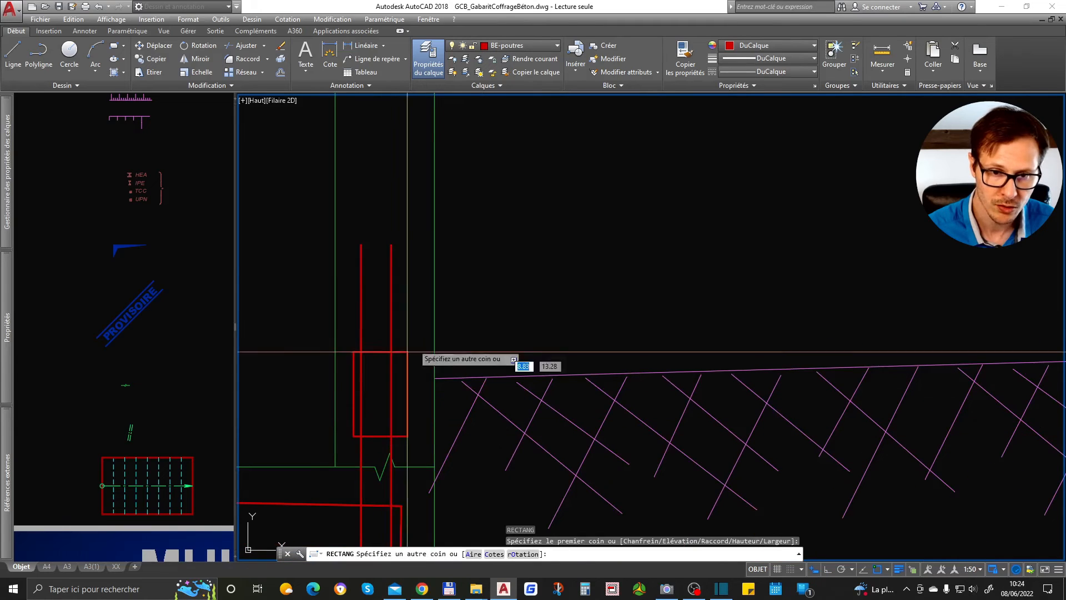
{"action": "left_click", "coordinate": [411, 290]}
{"action": "scroll", "coordinate": [620, 281], "scroll_direction": "down", "scroll_amount": 2}
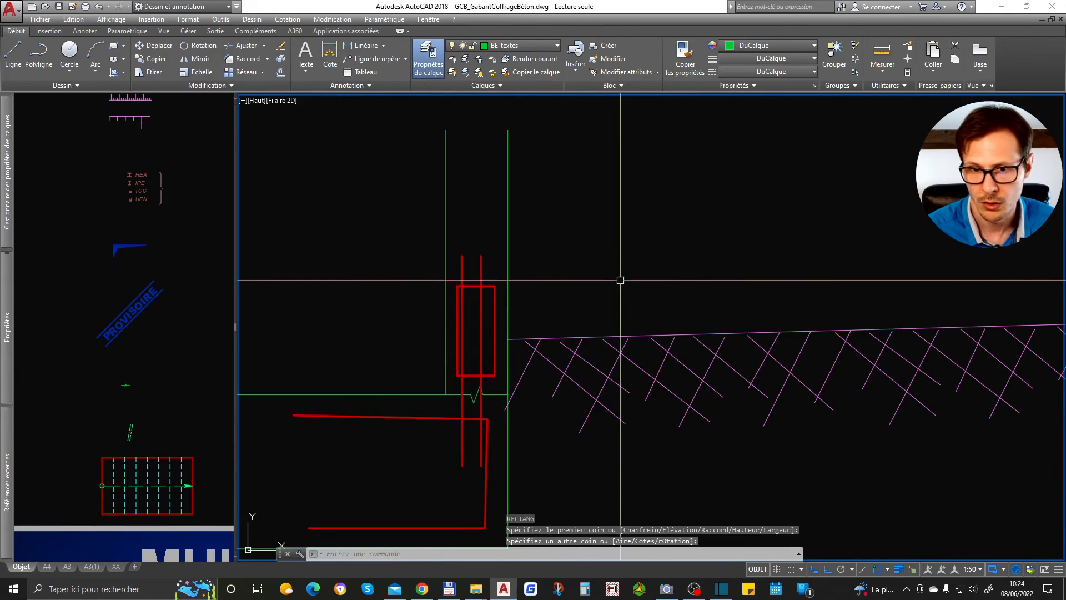
Delete the sketched rectangle, the two vertical reinforcement lines and the U-shaped line in the footing.
{"action": "scroll", "coordinate": [505, 282], "scroll_direction": "up", "scroll_amount": 2}
{"action": "left_click", "coordinate": [502, 277]}
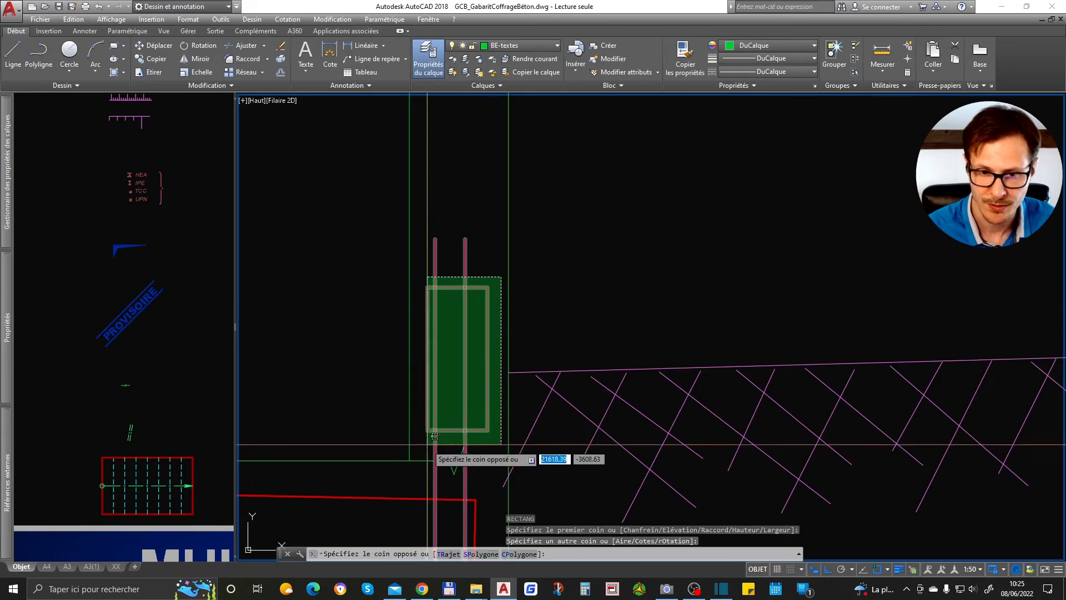
{"action": "left_click", "coordinate": [427, 445]}
{"action": "scroll", "coordinate": [572, 147], "scroll_direction": "down", "scroll_amount": 2}
{"action": "key", "text": "Delete"}
{"action": "left_click", "coordinate": [519, 359]}
{"action": "left_click", "coordinate": [488, 405]}
{"action": "key", "text": "Delete"}
{"action": "left_click", "coordinate": [509, 438]}
{"action": "left_click", "coordinate": [482, 479]}
{"action": "key", "text": "Delete"}
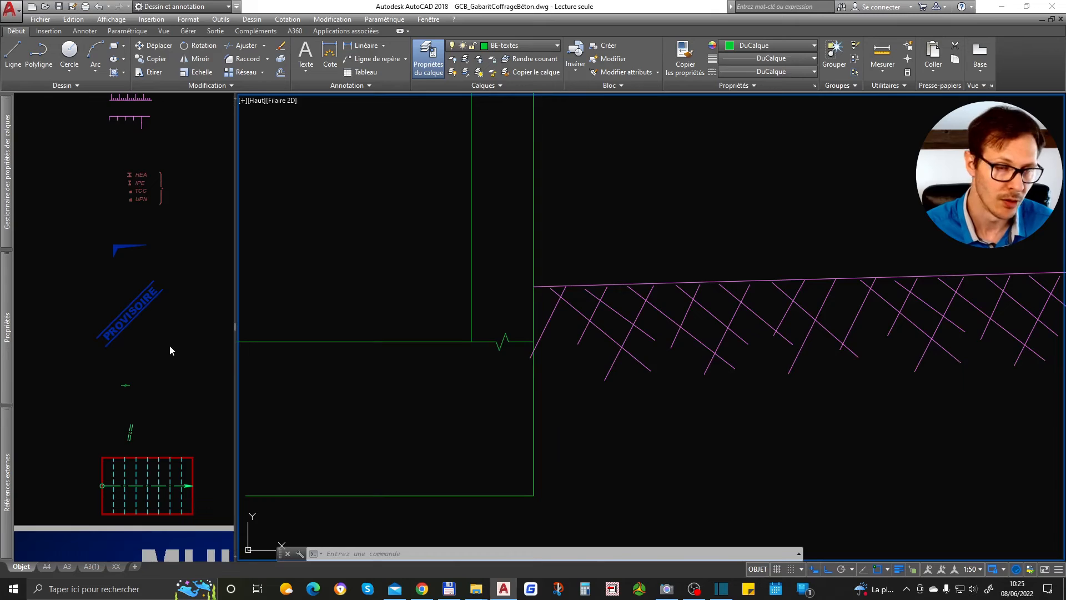
{"action": "left_click", "coordinate": [184, 328]}
{"action": "scroll", "coordinate": [136, 292], "scroll_direction": "down", "scroll_amount": 2}
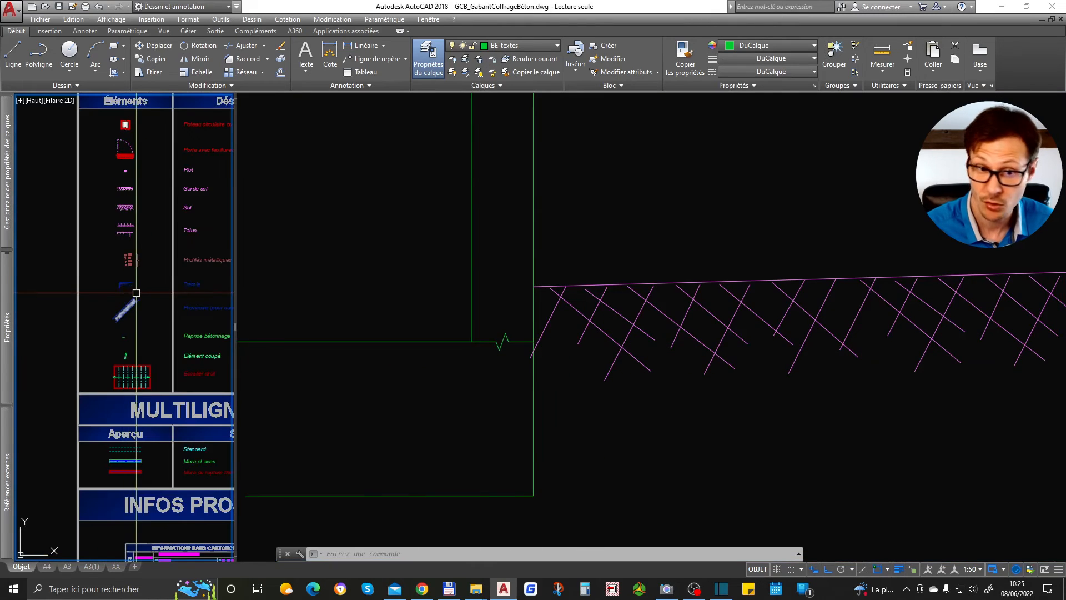
{"action": "mouse_move", "coordinate": [138, 294]}
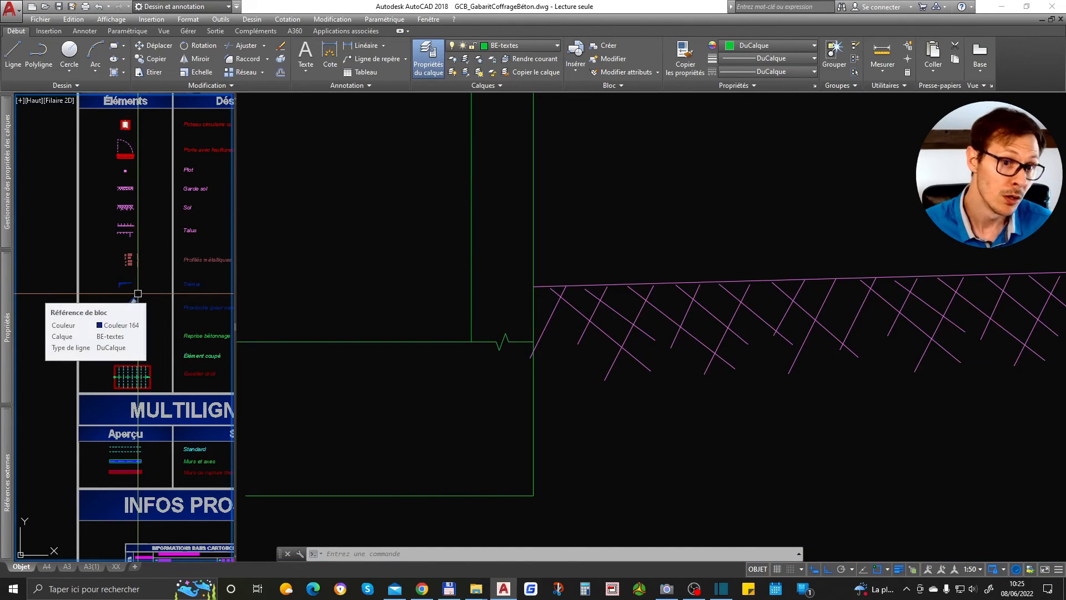
{"action": "scroll", "coordinate": [138, 293], "scroll_direction": "down", "scroll_amount": 4}
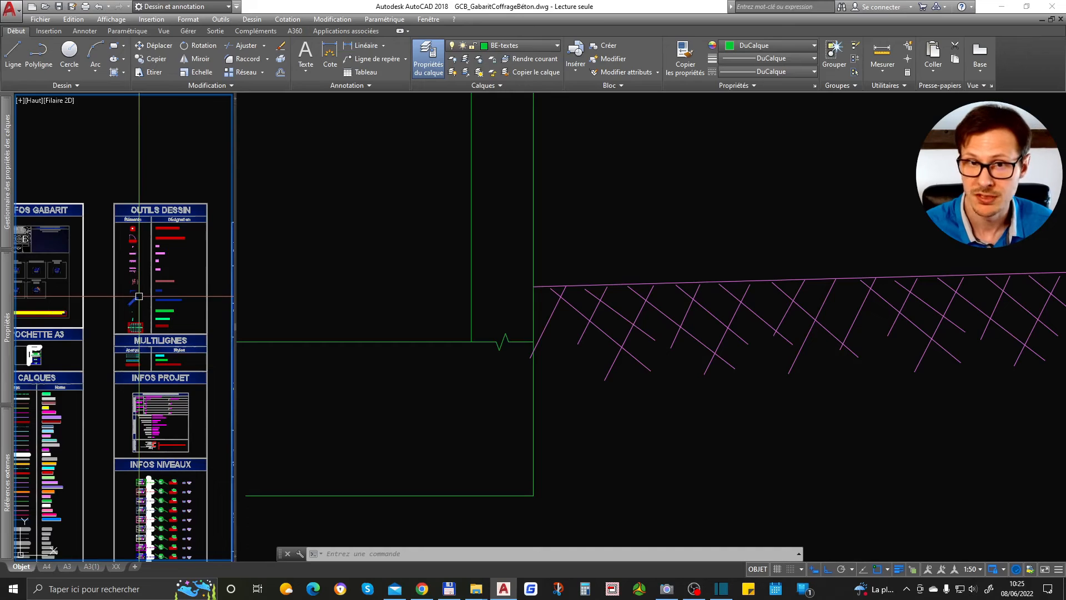
{"action": "scroll", "coordinate": [129, 294], "scroll_direction": "up", "scroll_amount": 5}
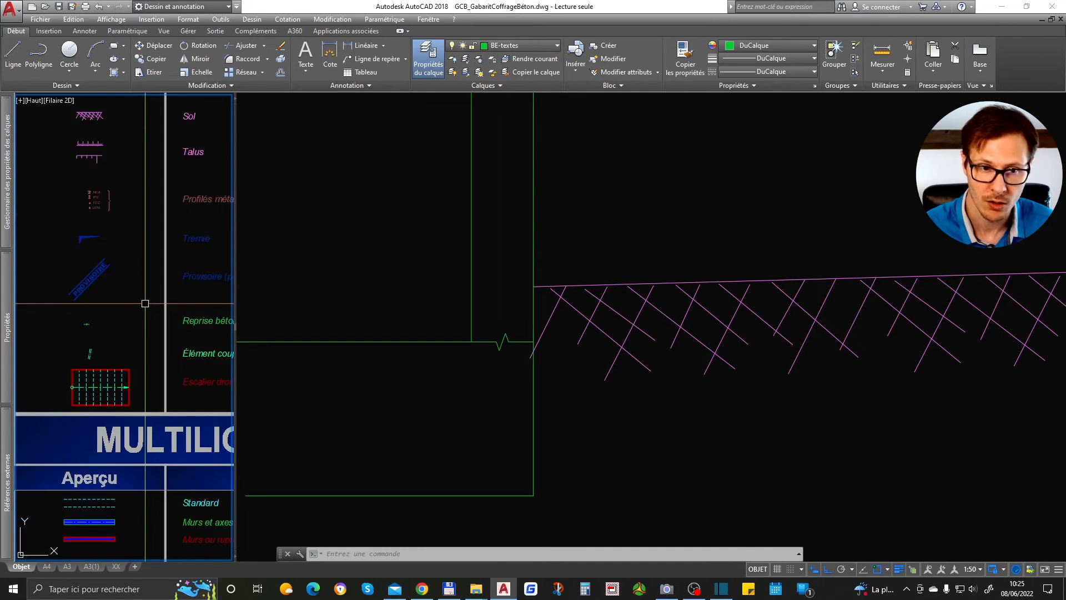
Delete the PLAN DE TRAVAIL stamp lying across the plan view.
{"action": "scroll", "coordinate": [644, 261], "scroll_direction": "down", "scroll_amount": 10}
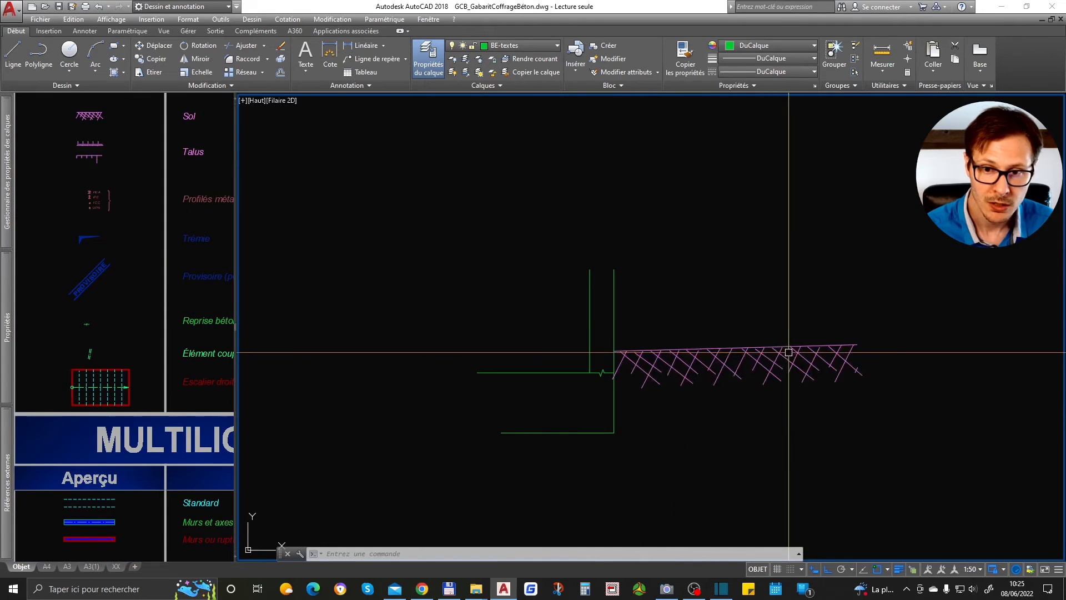
{"action": "scroll", "coordinate": [672, 344], "scroll_direction": "down", "scroll_amount": 2}
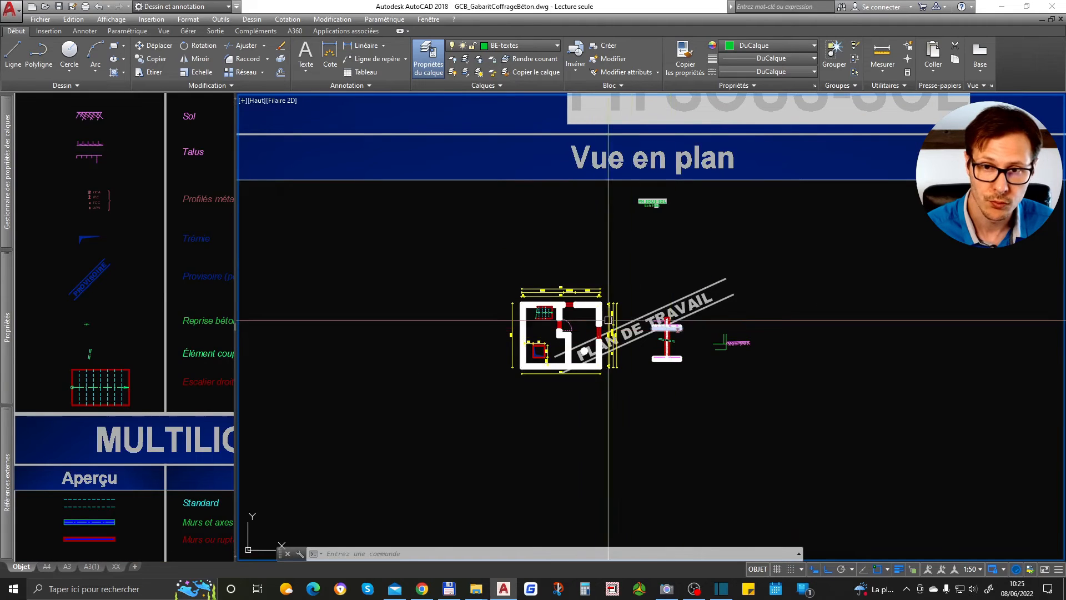
{"action": "scroll", "coordinate": [594, 340], "scroll_direction": "up", "scroll_amount": 6}
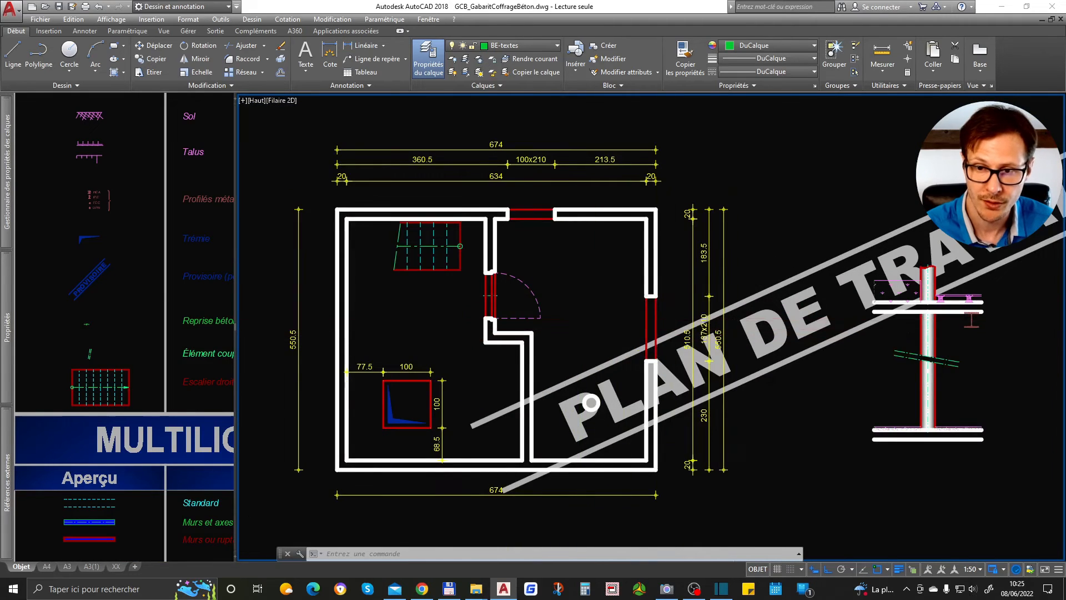
{"action": "key", "text": "Delete"}
{"action": "scroll", "coordinate": [645, 325], "scroll_direction": "down", "scroll_amount": 2}
{"action": "scroll", "coordinate": [655, 333], "scroll_direction": "up", "scroll_amount": 4}
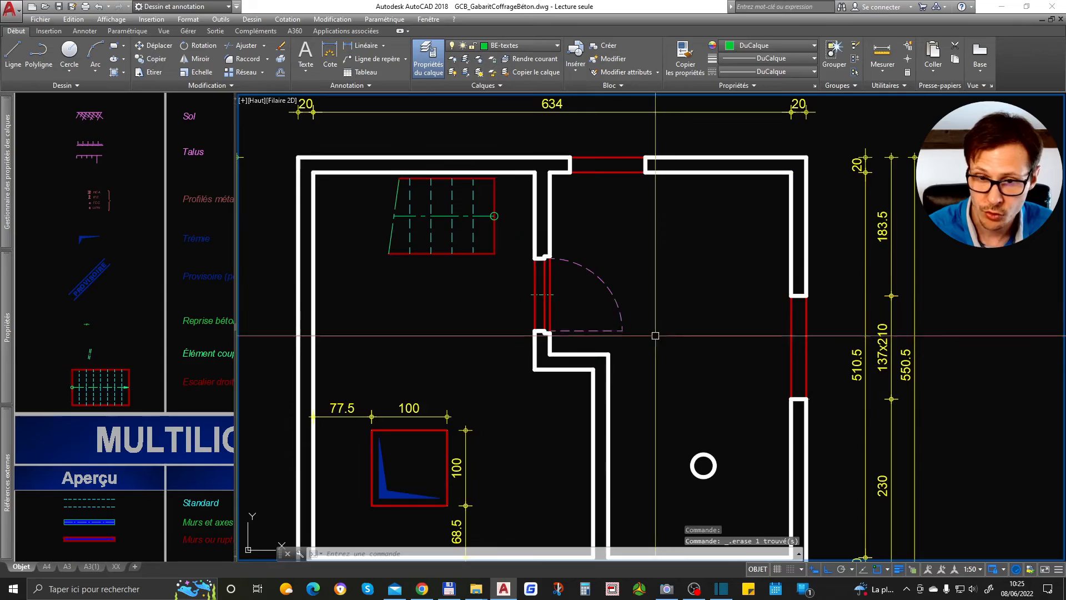
{"action": "scroll", "coordinate": [622, 322], "scroll_direction": "down", "scroll_amount": 4}
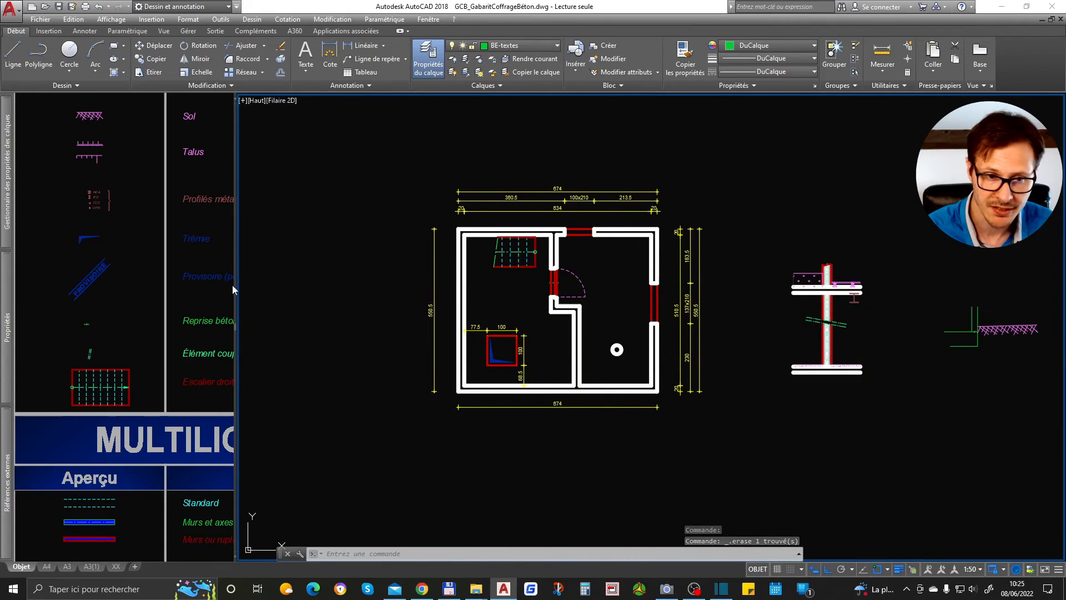
Widen the block library viewport to about one third of the drawing area.
{"action": "left_click", "coordinate": [151, 291]}
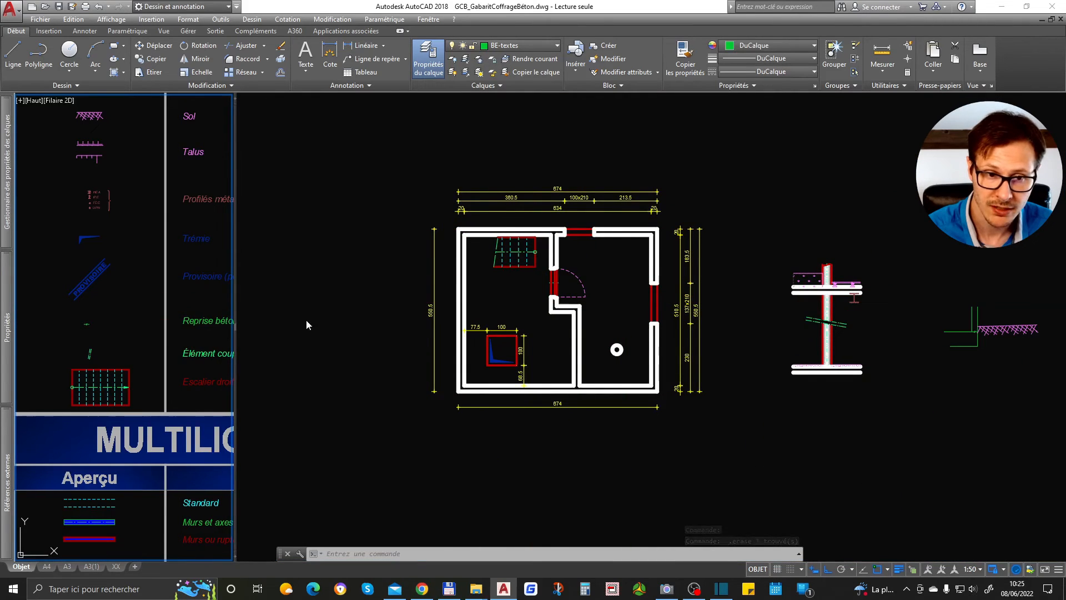
{"action": "left_click_drag", "start_coordinate": [236, 328], "coordinate": [283, 327]}
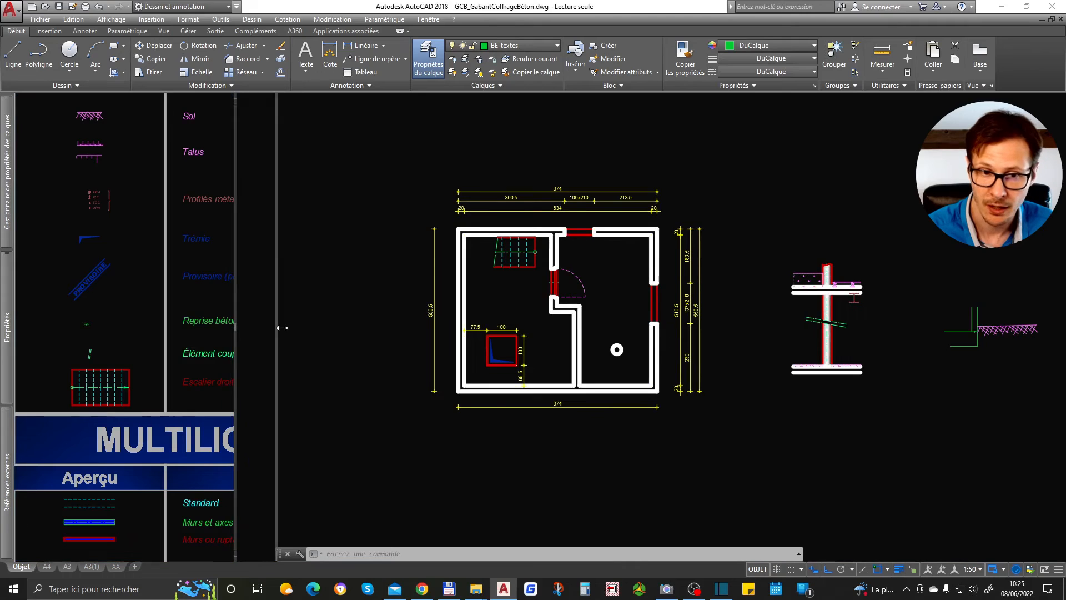
{"action": "left_click_drag", "start_coordinate": [376, 331], "coordinate": [370, 331]}
{"action": "scroll", "coordinate": [274, 322], "scroll_direction": "down", "scroll_amount": 5}
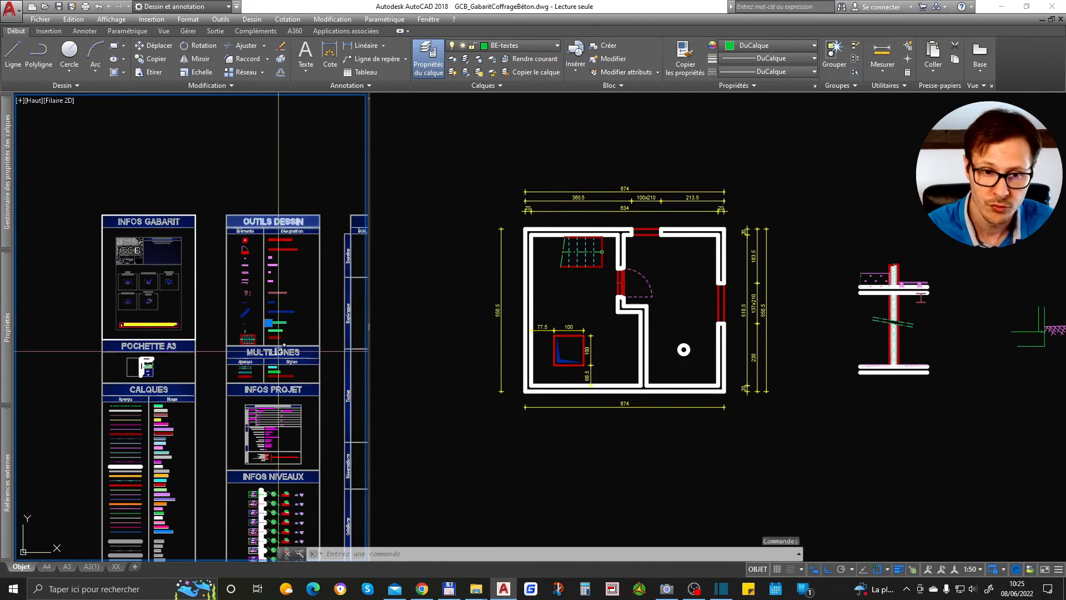
{"action": "key", "text": "Delete"}
{"action": "key", "text": "Escape"}
Copy the PXX column block from the 1/50 scale tools, based at its centre, onto the round column in the plan.
{"action": "scroll", "coordinate": [87, 295], "scroll_direction": "up", "scroll_amount": 3}
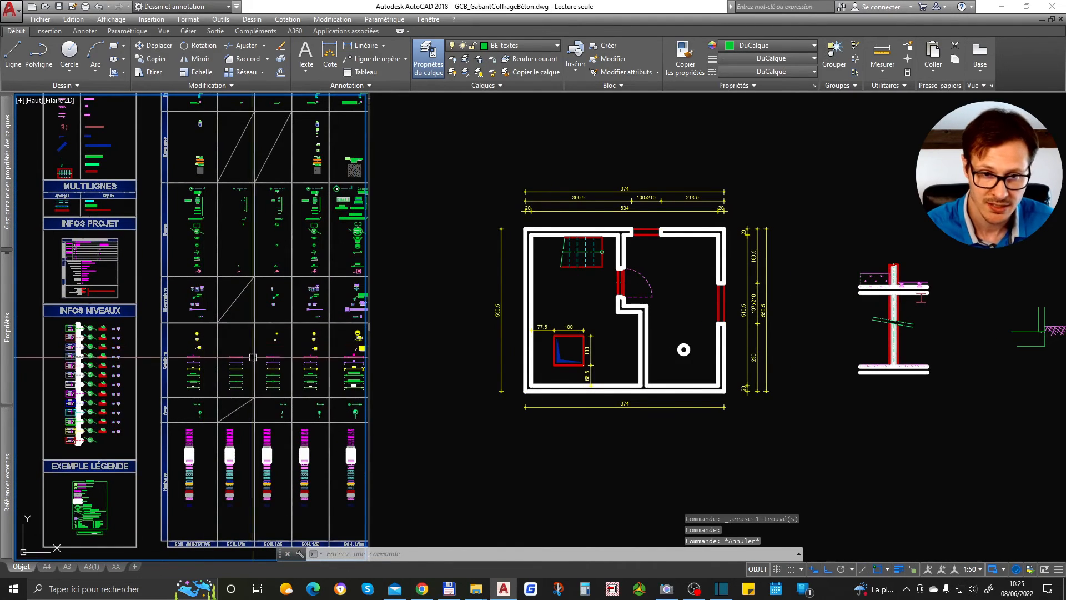
{"action": "scroll", "coordinate": [299, 315], "scroll_direction": "down", "scroll_amount": 3}
{"action": "scroll", "coordinate": [255, 242], "scroll_direction": "up", "scroll_amount": 3}
{"action": "scroll", "coordinate": [243, 162], "scroll_direction": "up", "scroll_amount": 6}
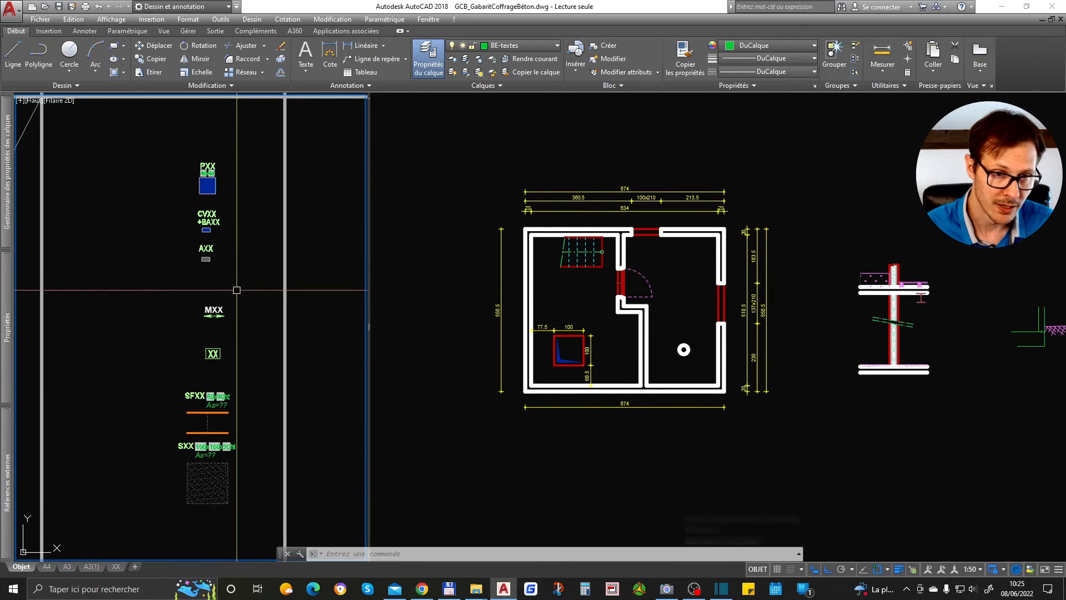
{"action": "scroll", "coordinate": [212, 160], "scroll_direction": "up", "scroll_amount": 2}
{"action": "type", "text": "co"}
{"action": "key", "text": "space"}
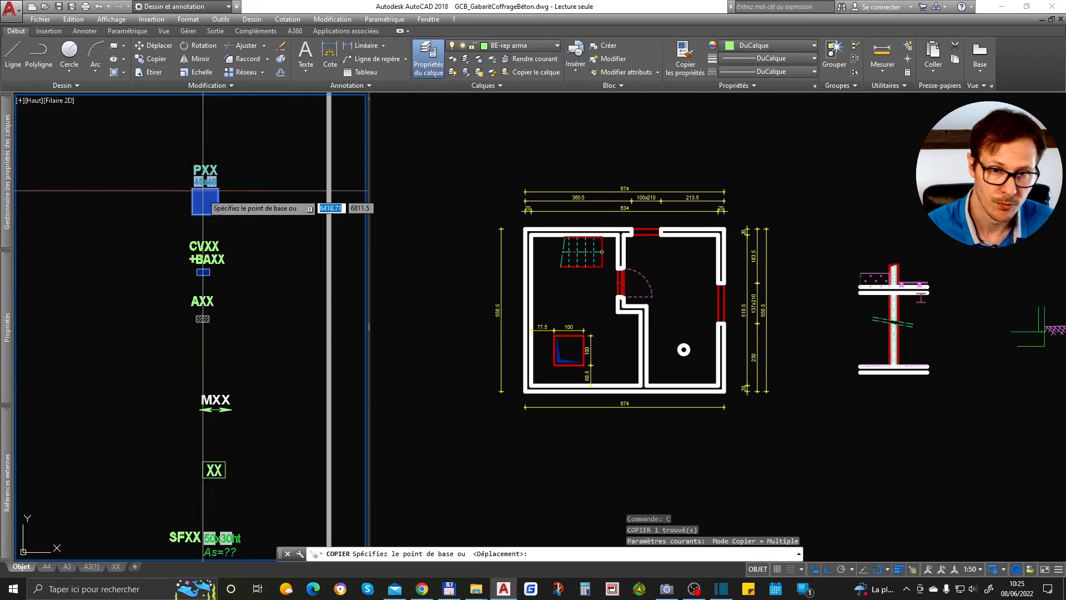
{"action": "left_click", "coordinate": [205, 201]}
{"action": "left_click", "coordinate": [765, 390]}
{"action": "left_click", "coordinate": [683, 350]}
{"action": "scroll", "coordinate": [695, 351], "scroll_direction": "up", "scroll_amount": 5}
{"action": "key", "text": "space"}
Set the copied column block to "Poteau circulaire" with annotations and with axes.
{"action": "left_click", "coordinate": [662, 335]}
{"action": "left_click", "coordinate": [647, 389]}
{"action": "mouse_move", "coordinate": [701, 412]}
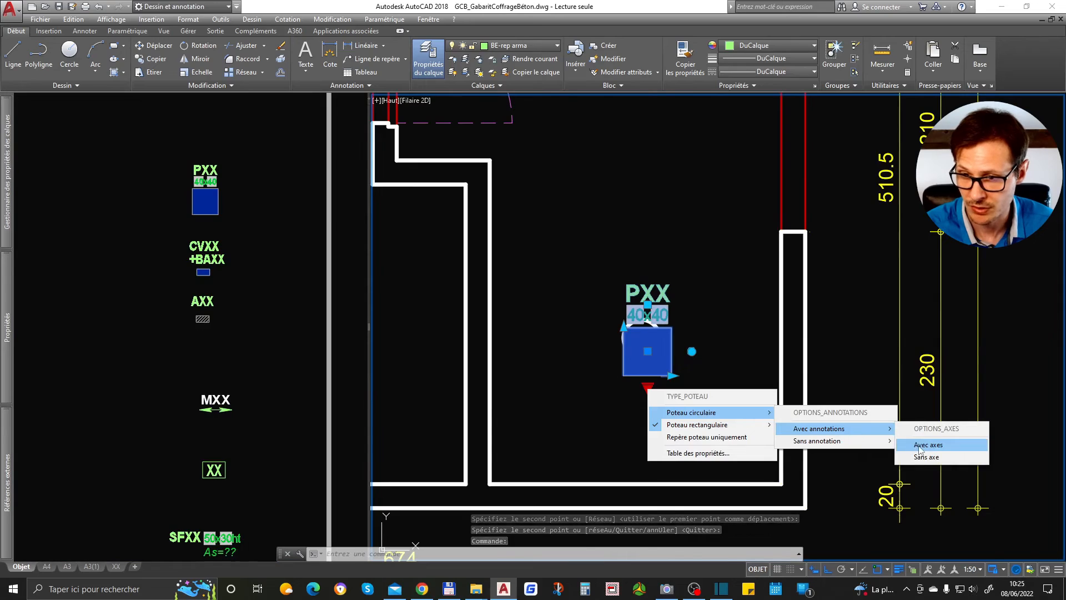
{"action": "left_click", "coordinate": [921, 449]}
Centre the column block on the round column outline and stretch its diameter to 30 to match.
{"action": "scroll", "coordinate": [645, 351], "scroll_direction": "up", "scroll_amount": 2}
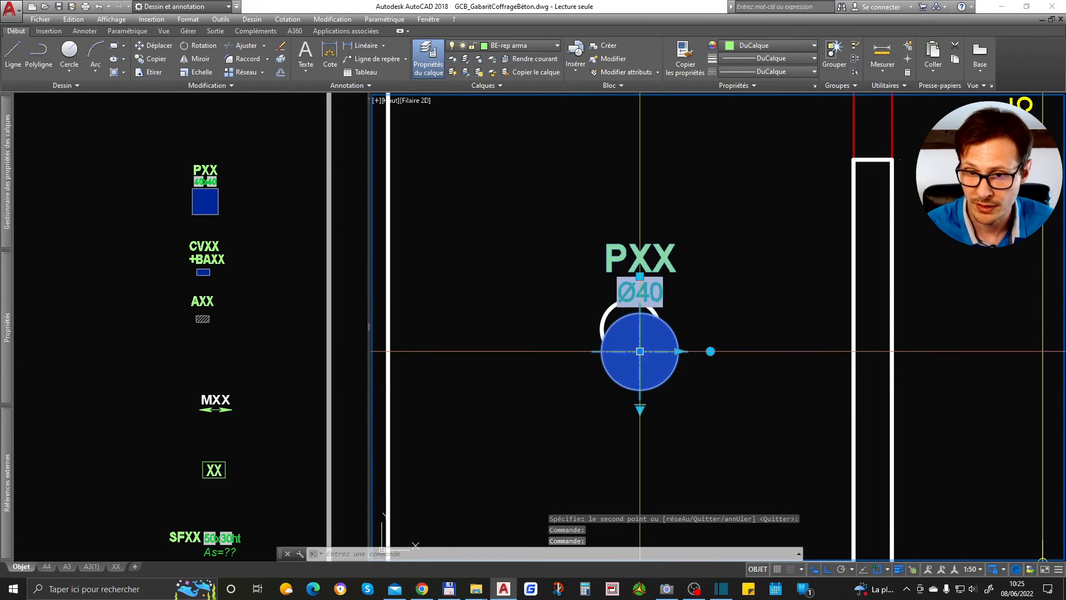
{"action": "left_click", "coordinate": [640, 351]}
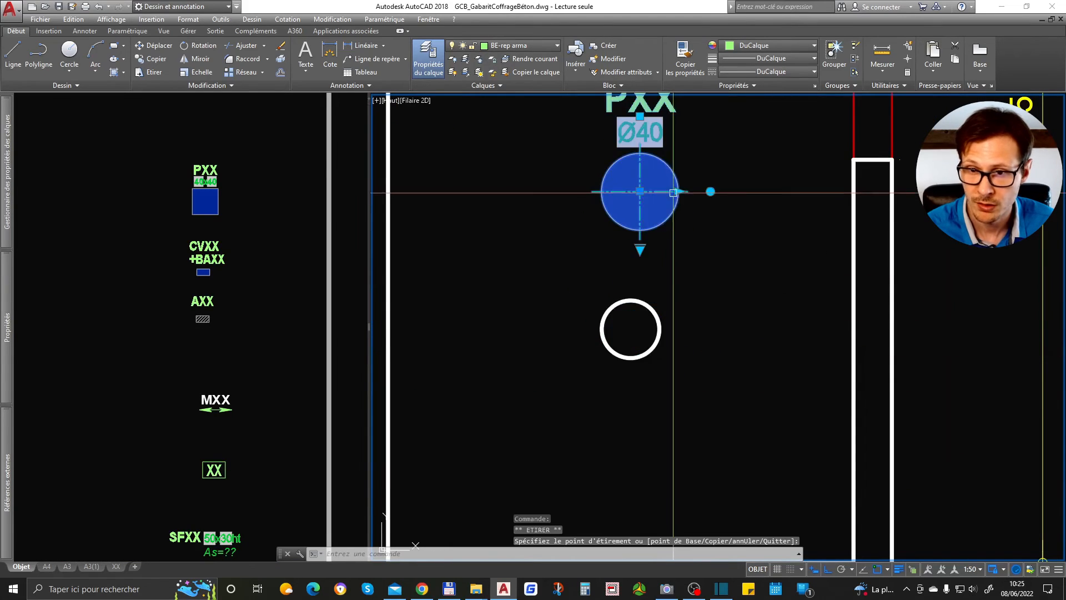
{"action": "left_click", "coordinate": [631, 329]}
{"action": "left_click", "coordinate": [671, 329]}
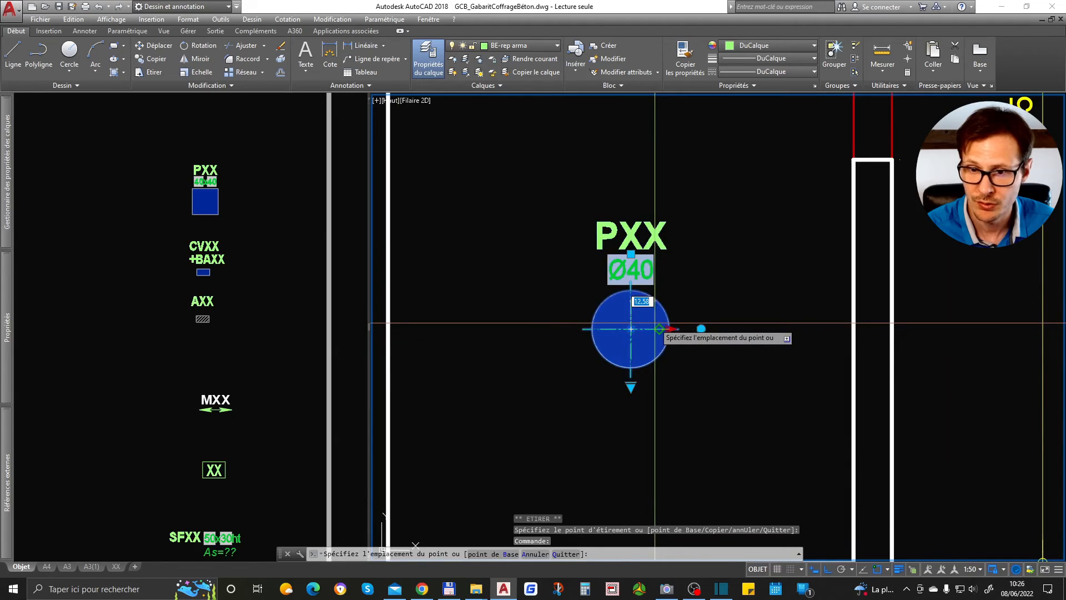
{"action": "left_click", "coordinate": [661, 329]}
Send the column block to the back of the draw order and regenerate the drawing.
{"action": "key", "text": "ctrl+shift+b"}
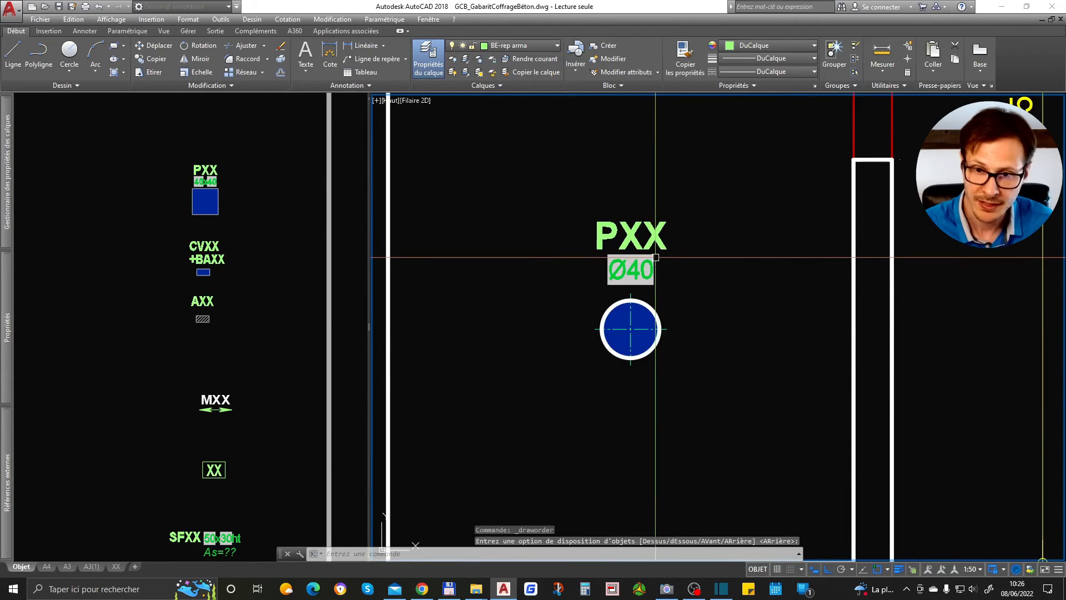
{"action": "type", "text": "RG"}
{"action": "key", "text": "Return"}
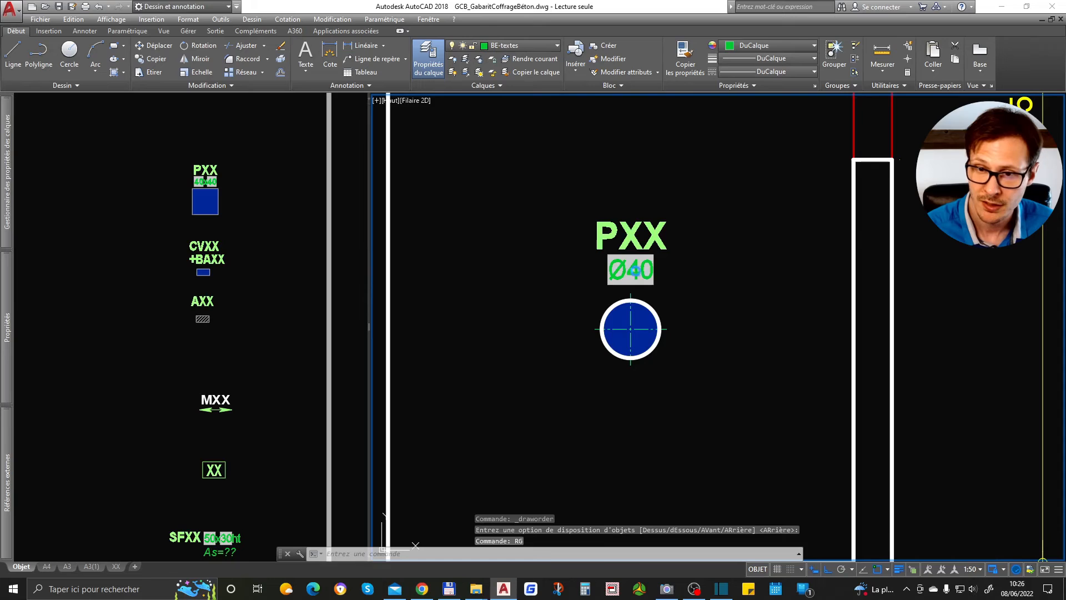
Set the column block's number attribute to P1.
{"action": "double_click", "coordinate": [631, 236]}
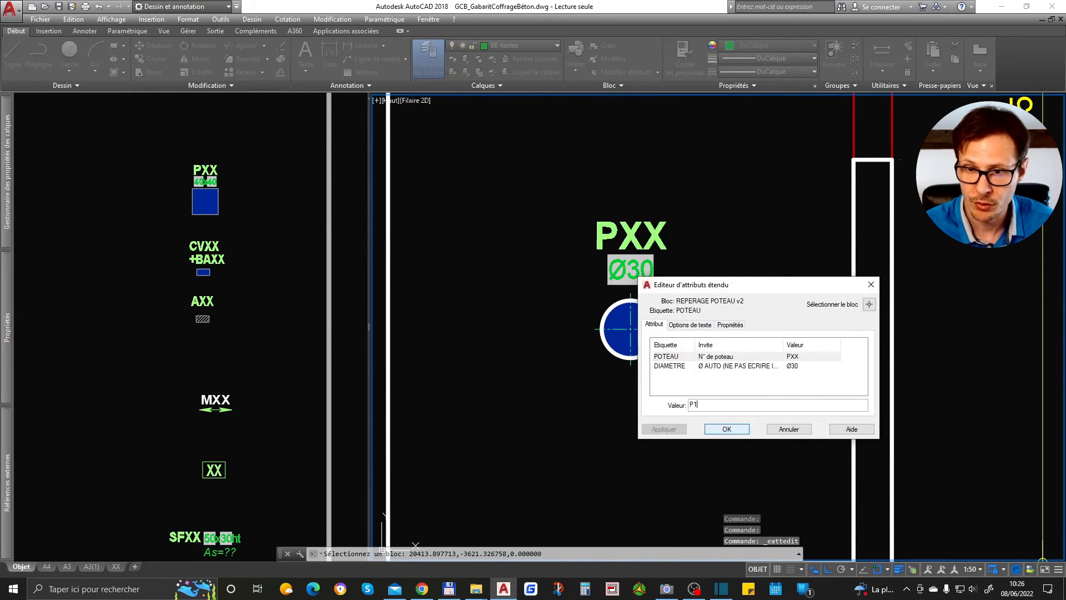
{"action": "key", "text": "Return"}
{"action": "scroll", "coordinate": [633, 364], "scroll_direction": "down", "scroll_amount": 4}
{"action": "scroll", "coordinate": [647, 370], "scroll_direction": "up", "scroll_amount": 3}
Review the column type and annotation options offered by the P1 block, leaving them as they are.
{"action": "left_click", "coordinate": [626, 400]}
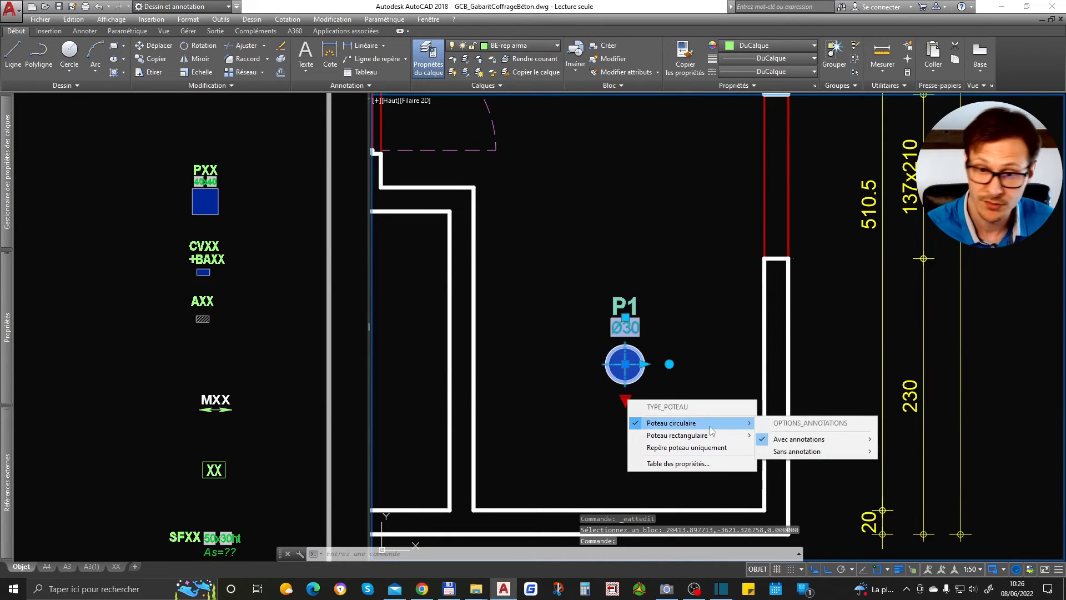
{"action": "key", "text": "Escape"}
{"action": "key", "text": "Escape"}
{"action": "scroll", "coordinate": [624, 350], "scroll_direction": "up", "scroll_amount": 3}
{"action": "scroll", "coordinate": [621, 294], "scroll_direction": "down", "scroll_amount": 1}
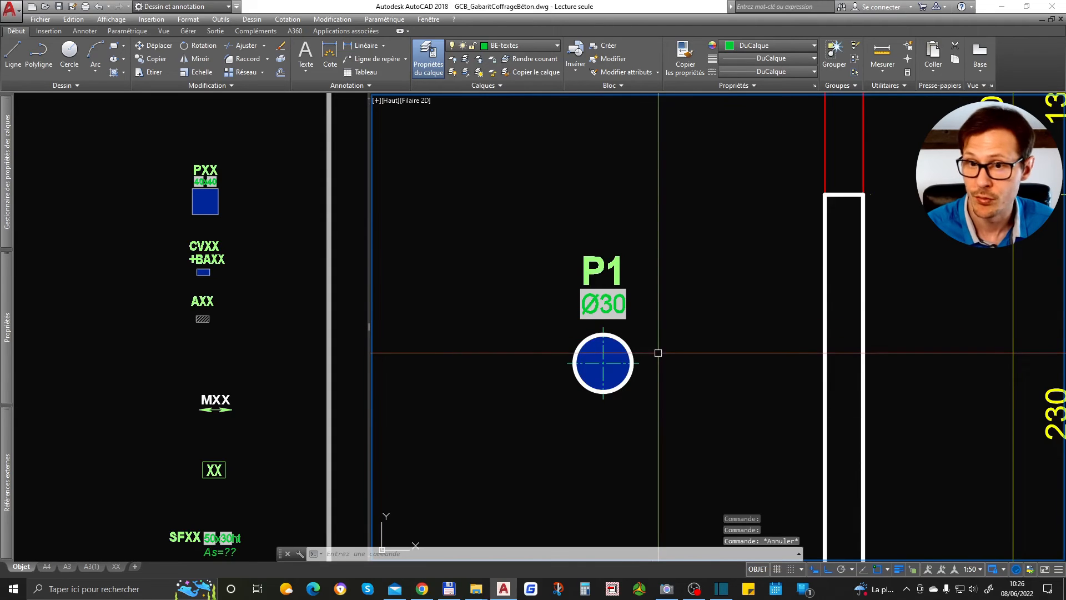
Dimension the diameter of the round column P1, placing the label up and to the right of it.
{"action": "scroll", "coordinate": [651, 353], "scroll_direction": "up", "scroll_amount": 2}
{"action": "key", "text": "space"}
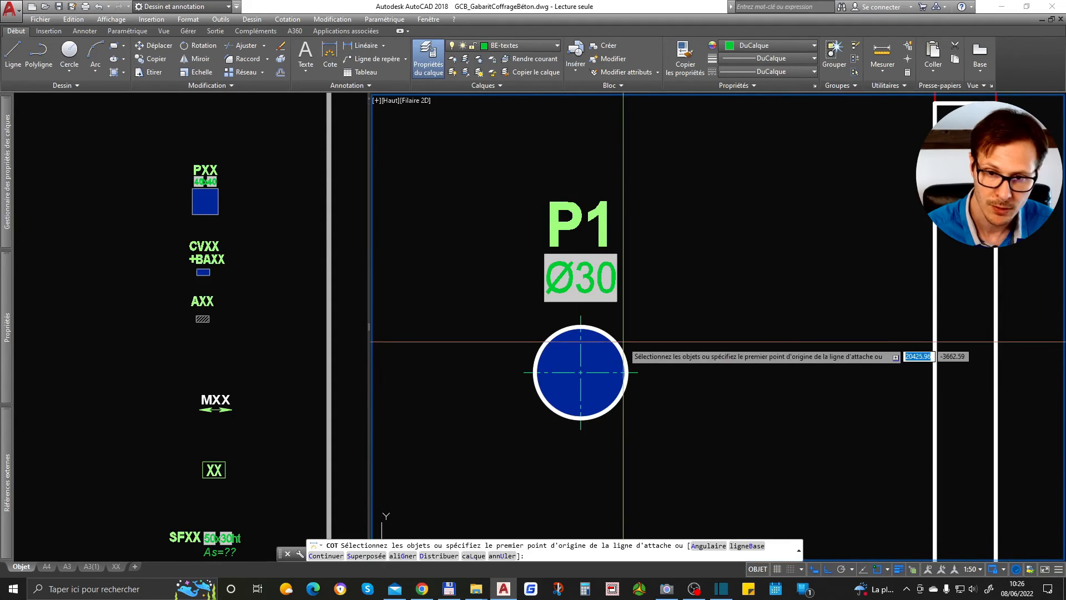
{"action": "left_click", "coordinate": [618, 344]}
{"action": "left_click", "coordinate": [667, 337]}
{"action": "key", "text": "Escape"}
{"action": "scroll", "coordinate": [790, 373], "scroll_direction": "down", "scroll_amount": 2}
{"action": "scroll", "coordinate": [804, 366], "scroll_direction": "down", "scroll_amount": 3}
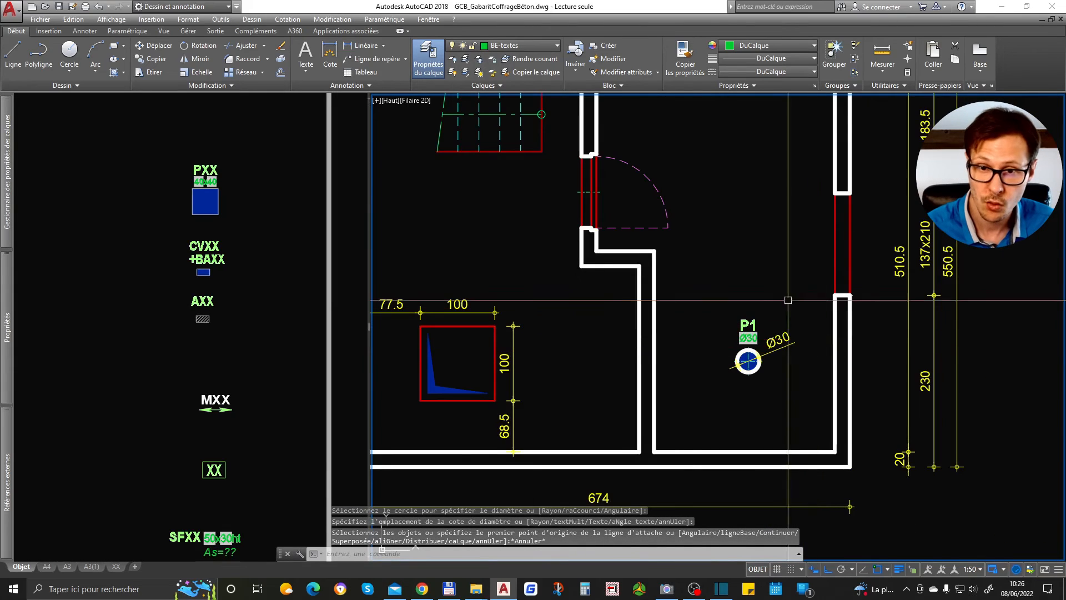
Dimension the vertical distance from the interior door's axis to the inner face of the plan's upper wall.
{"action": "scroll", "coordinate": [810, 308], "scroll_direction": "down", "scroll_amount": 2}
{"action": "scroll", "coordinate": [702, 272], "scroll_direction": "up", "scroll_amount": 5}
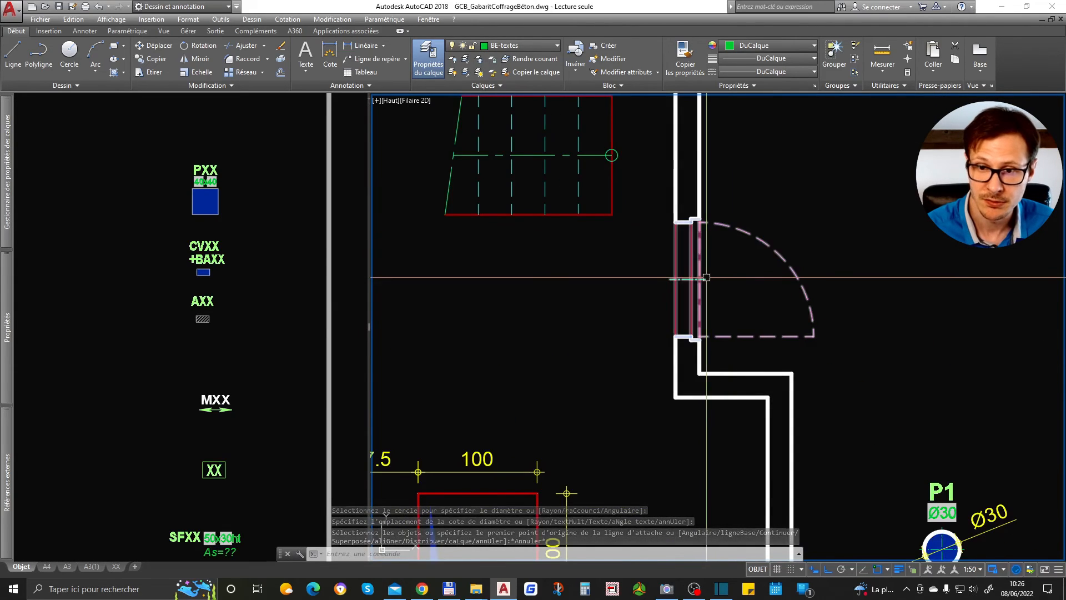
{"action": "key", "text": "space"}
{"action": "left_click", "coordinate": [706, 280]}
{"action": "scroll", "coordinate": [711, 280], "scroll_direction": "down", "scroll_amount": 2}
{"action": "left_click", "coordinate": [705, 160]}
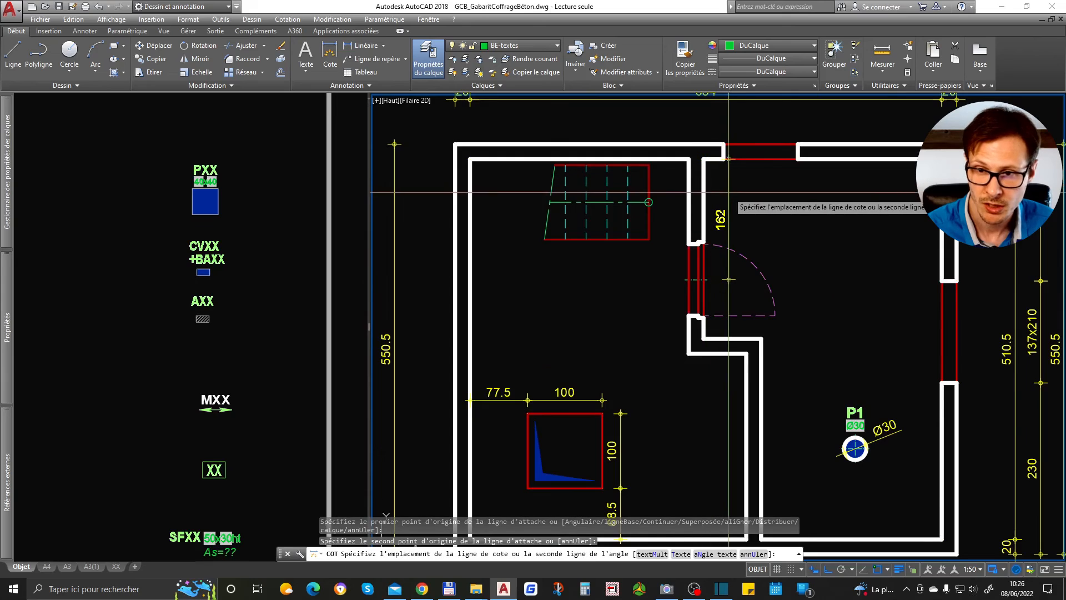
{"action": "left_click", "coordinate": [730, 220]}
{"action": "key", "text": "Escape"}
Continue the door dimension downward from the door axis to the partition's inner corner.
{"action": "left_click", "coordinate": [736, 271]}
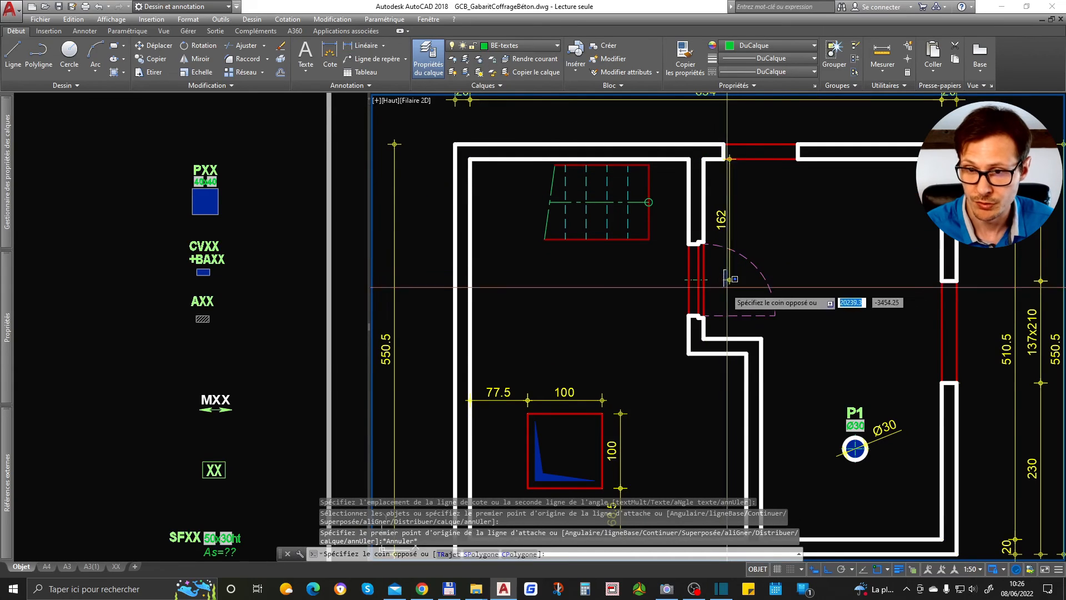
{"action": "left_click", "coordinate": [724, 289]}
{"action": "mouse_move", "coordinate": [729, 280]}
{"action": "left_click", "coordinate": [778, 315]}
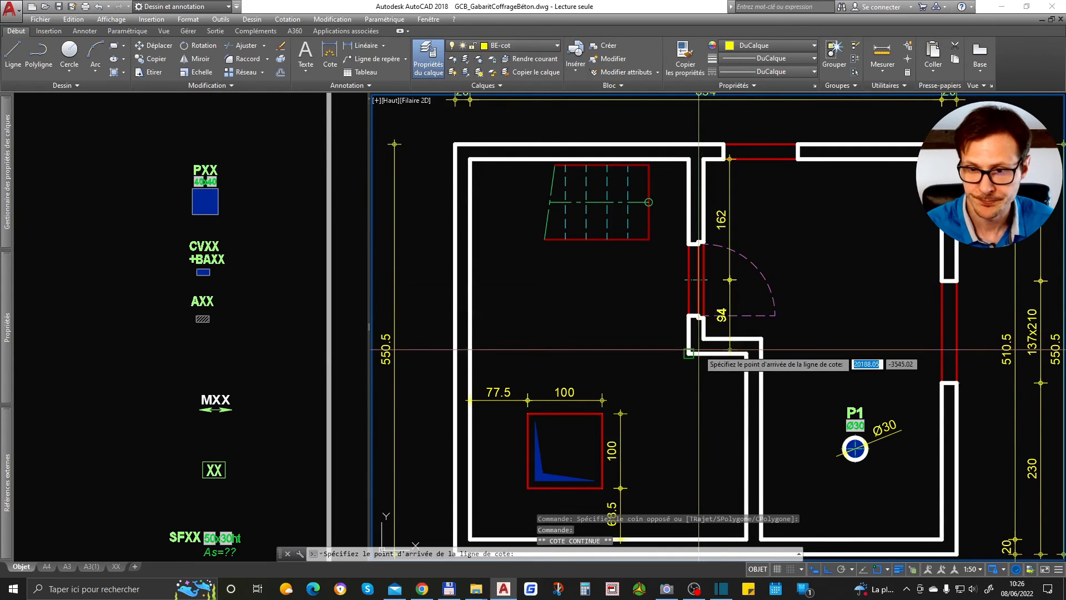
{"action": "left_click", "coordinate": [704, 338]}
{"action": "key", "text": "Escape"}
{"action": "key", "text": "Escape"}
{"action": "key", "text": "Escape"}
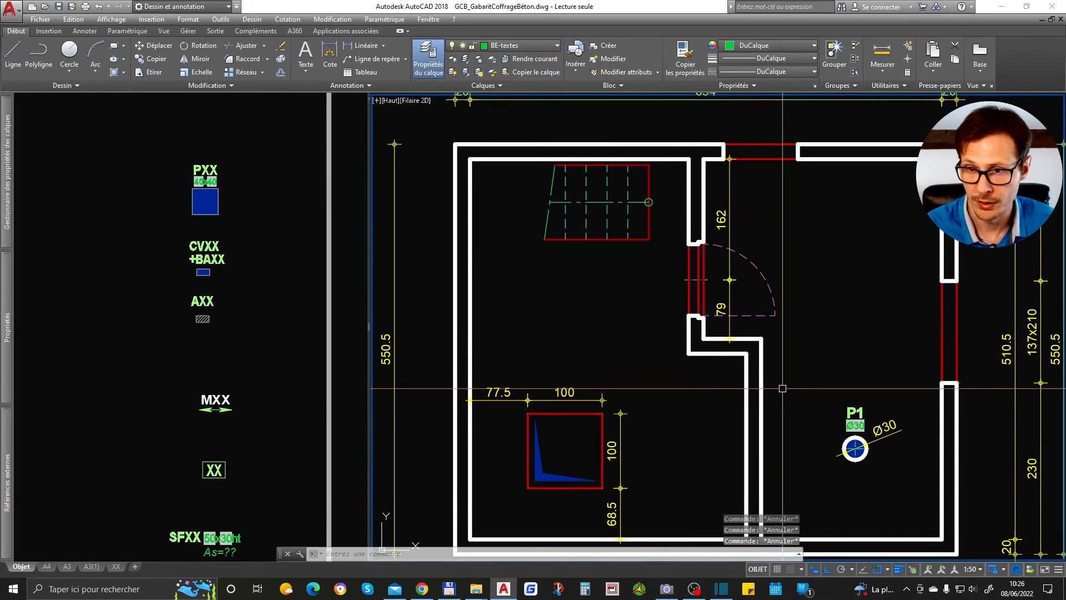
Dimension the horizontal distance from column P1's axis to the partition on its left.
{"action": "middle_click_drag", "start_coordinate": [950, 471], "coordinate": [869, 387]}
{"action": "scroll", "coordinate": [775, 377], "scroll_direction": "up", "scroll_amount": 5}
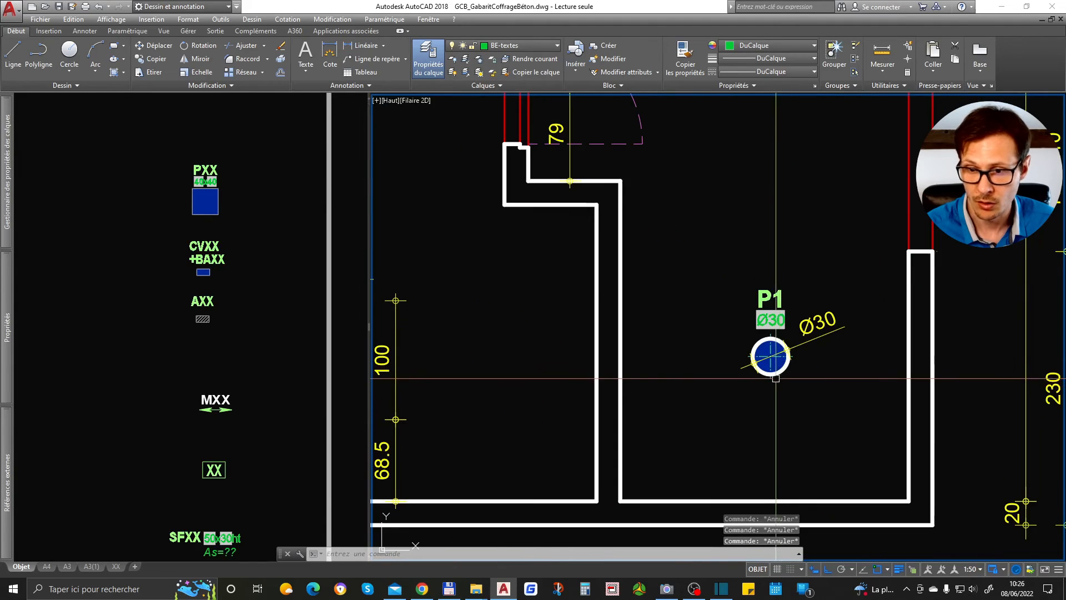
{"action": "key", "text": "space"}
{"action": "left_click", "coordinate": [769, 378]}
{"action": "scroll", "coordinate": [747, 371], "scroll_direction": "down", "scroll_amount": 2}
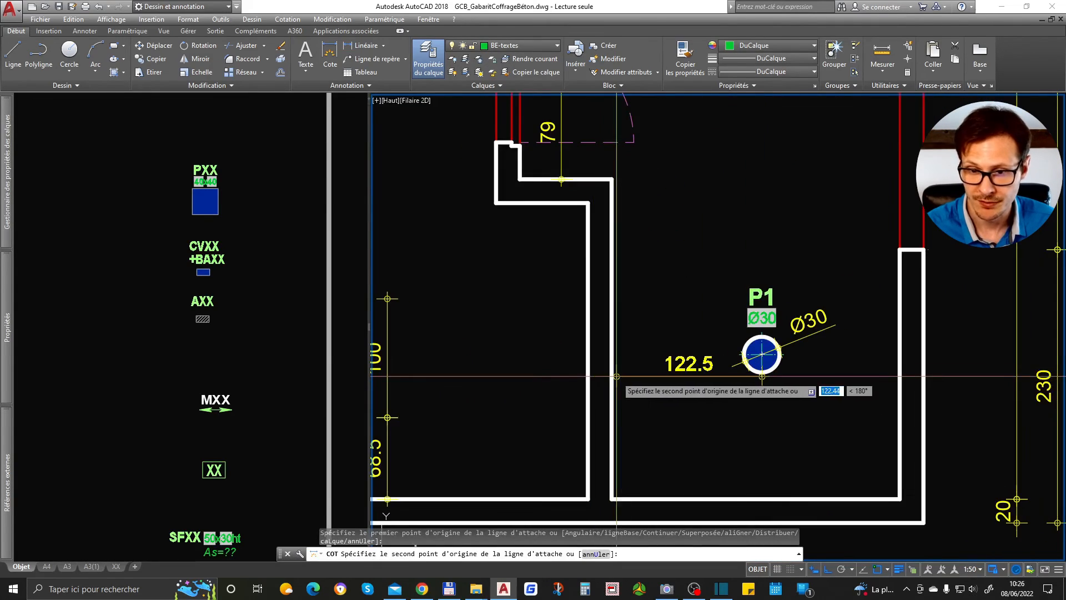
{"action": "left_click", "coordinate": [612, 376]}
{"action": "left_click", "coordinate": [639, 398]}
{"action": "key", "text": "Escape"}
Continue the column's horizontal dimension from its axis to the inner face of the right exterior wall.
{"action": "left_click", "coordinate": [672, 388]}
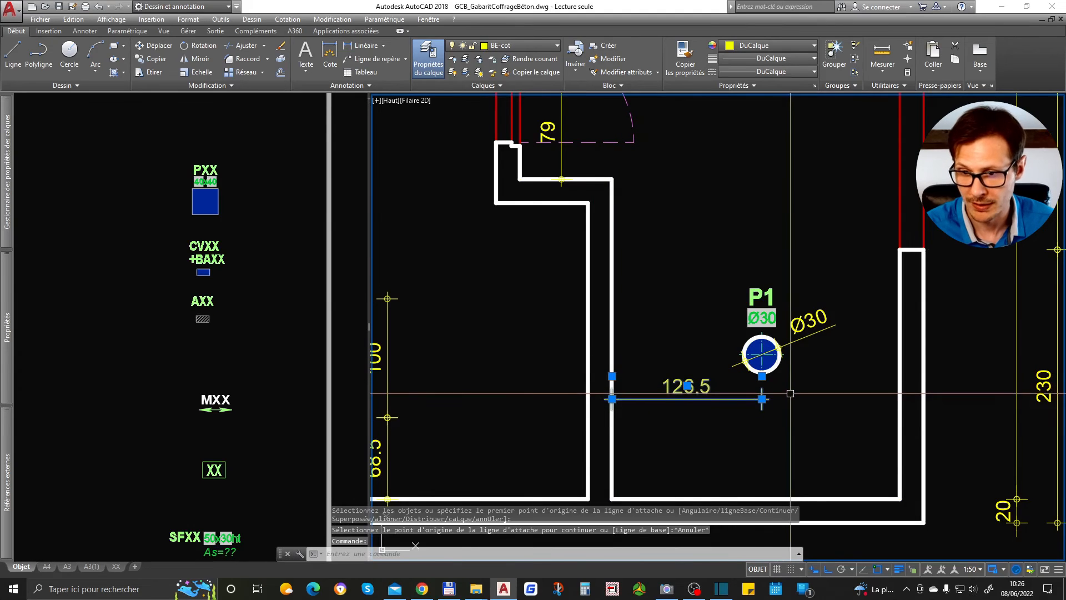
{"action": "mouse_move", "coordinate": [762, 399]}
{"action": "left_click", "coordinate": [789, 426]}
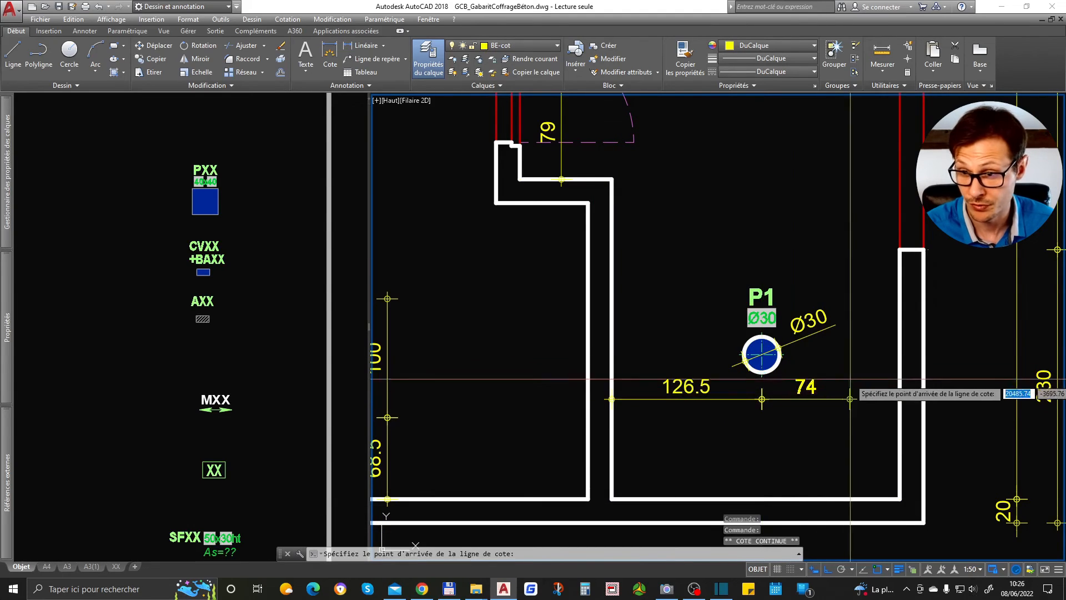
{"action": "left_click", "coordinate": [905, 317]}
{"action": "key", "text": "Escape"}
{"action": "key", "text": "Escape"}
Copy the boxed XX marker block from the library's 1/50 scale column with its centre as base point.
{"action": "left_click", "coordinate": [226, 317]}
{"action": "scroll", "coordinate": [226, 318], "scroll_direction": "down", "scroll_amount": 6}
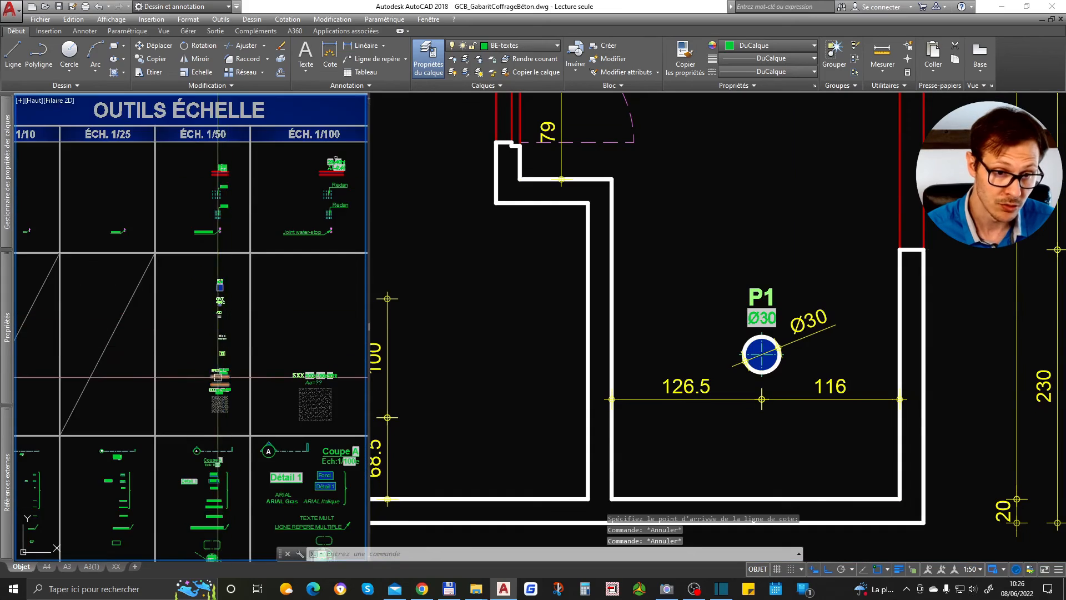
{"action": "scroll", "coordinate": [220, 375], "scroll_direction": "up", "scroll_amount": 8}
{"action": "scroll", "coordinate": [226, 225], "scroll_direction": "down", "scroll_amount": 6}
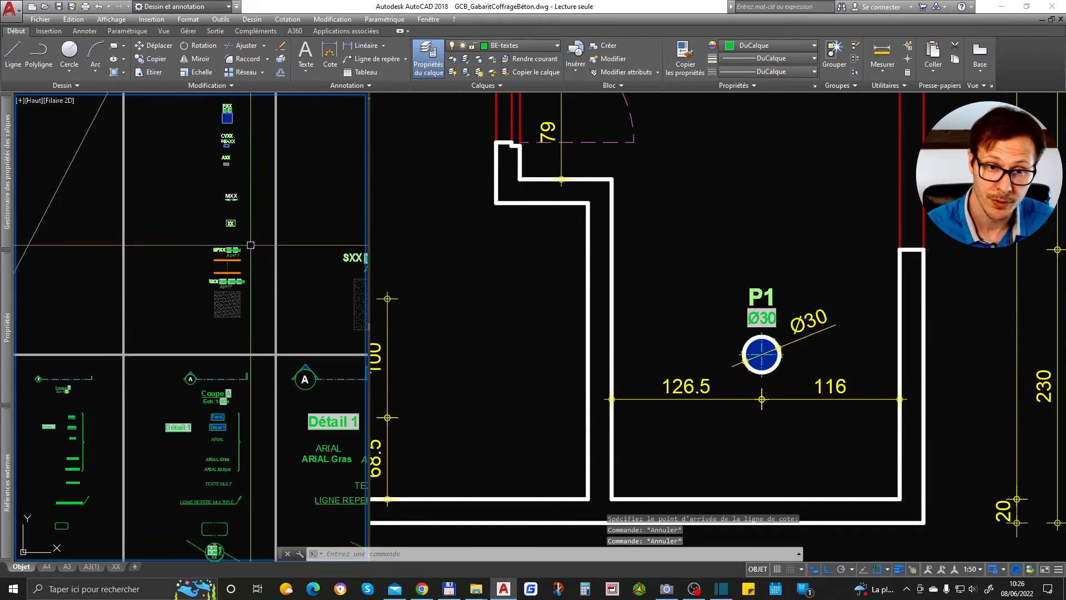
{"action": "scroll", "coordinate": [237, 197], "scroll_direction": "up", "scroll_amount": 4}
{"action": "left_click", "coordinate": [203, 256]}
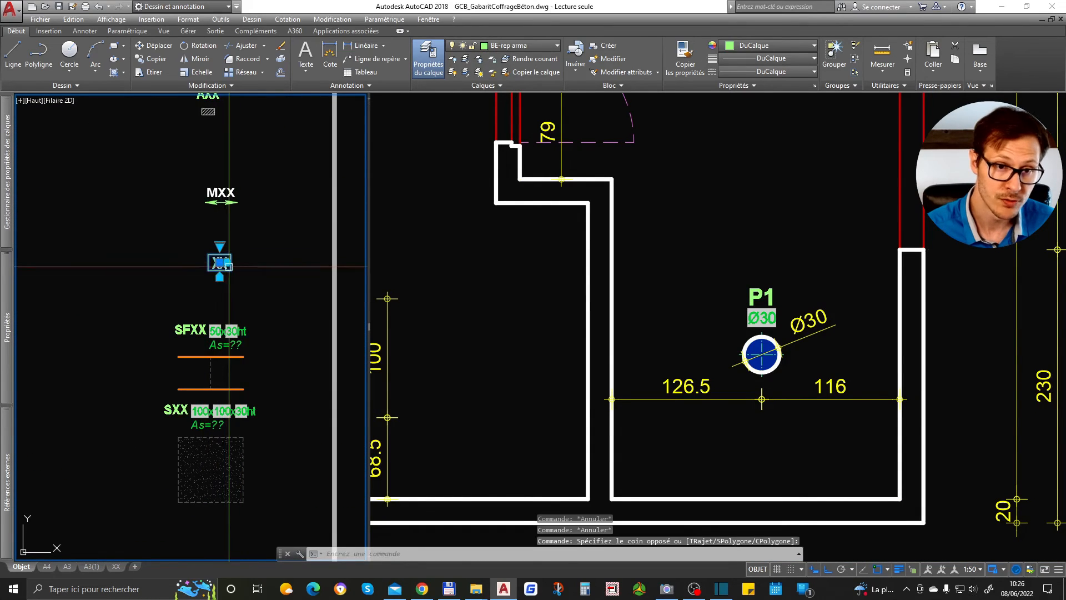
{"action": "key", "text": "ctrl+shift+c"}
{"action": "left_click", "coordinate": [220, 267]}
{"action": "key", "text": "Escape"}
{"action": "left_click", "coordinate": [939, 205]}
Set up the NUMINC incremental numbering to insert the block REPERAGE POUTRE OU LINTEAU v2 using the attribute N°POUTRE.
{"action": "middle_click_drag", "start_coordinate": [948, 182], "coordinate": [733, 339]}
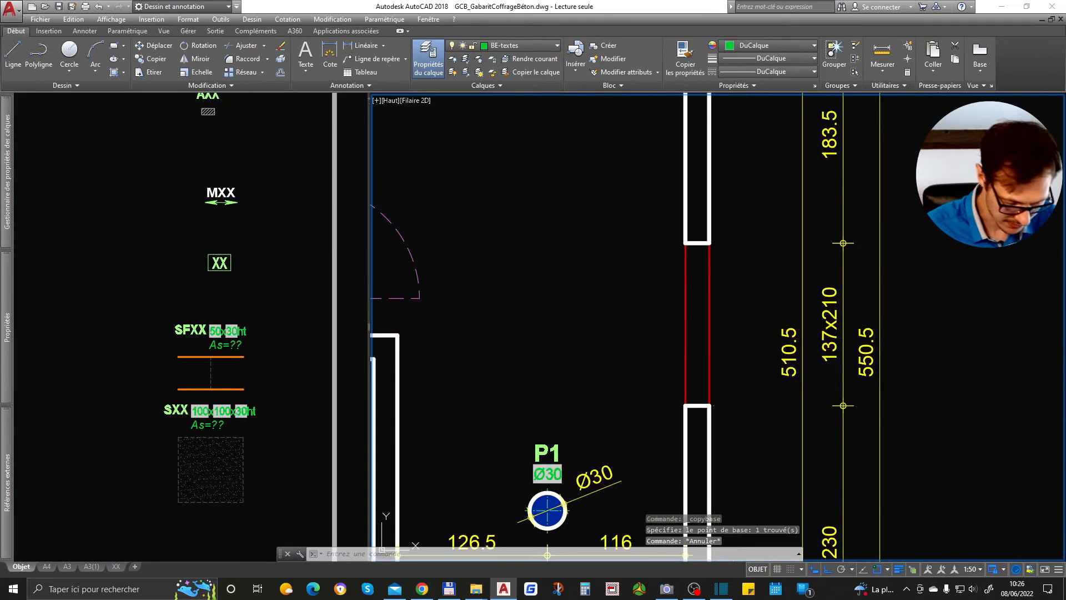
{"action": "key", "text": "Escape"}
{"action": "type", "text": "NUMINC"}
{"action": "key", "text": "Return"}
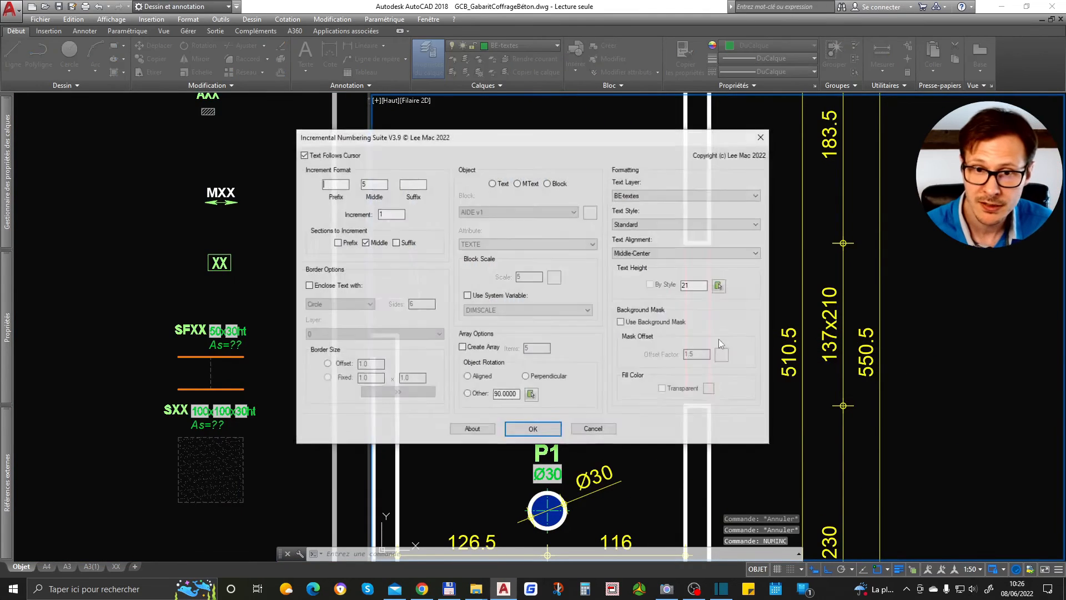
{"action": "left_click", "coordinate": [548, 183]}
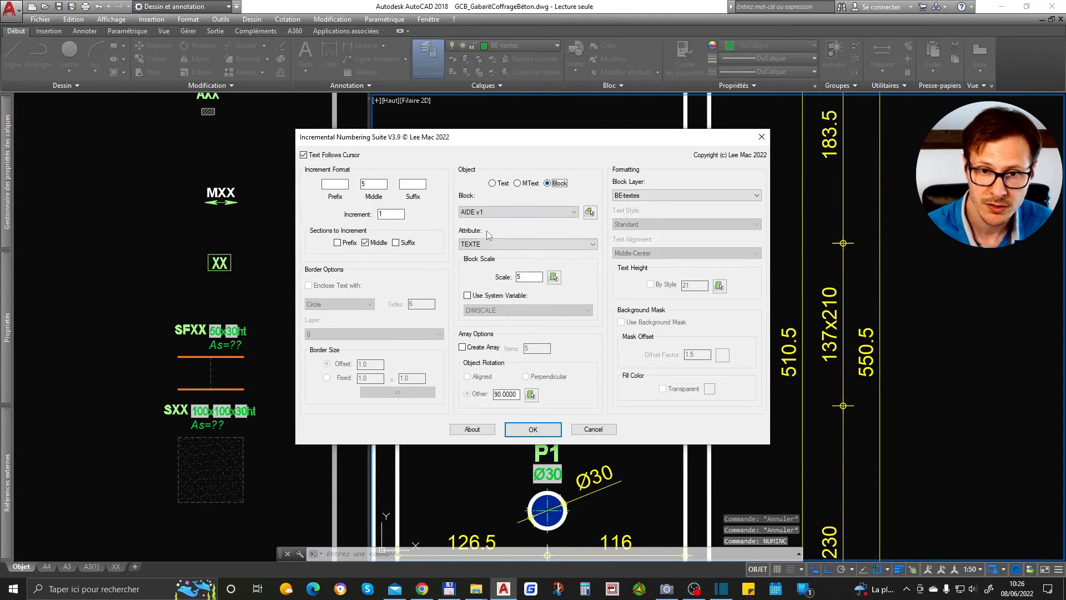
{"action": "left_click", "coordinate": [488, 213]}
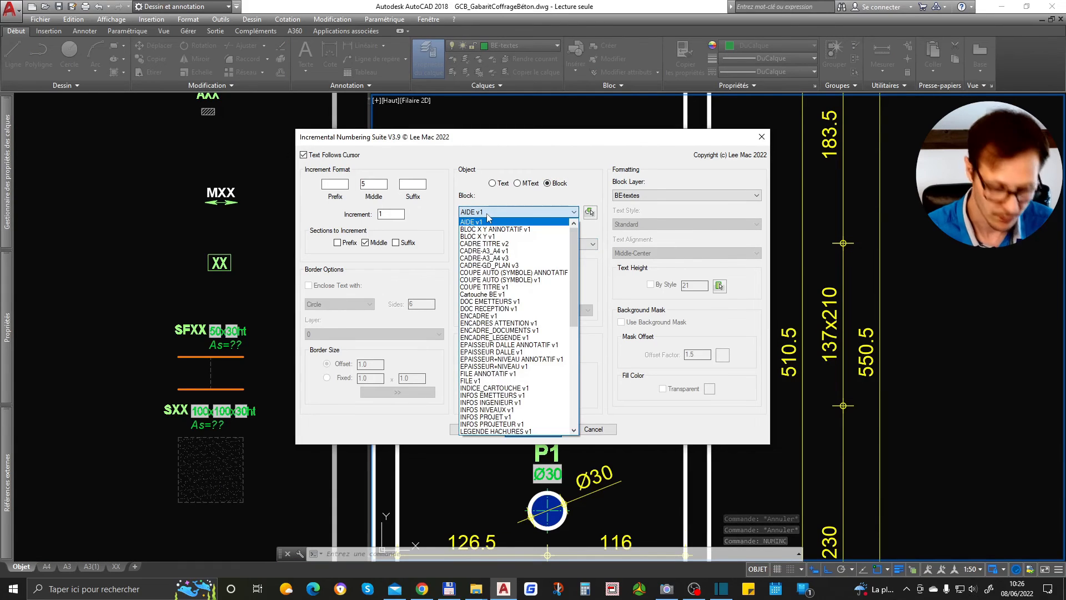
{"action": "scroll", "coordinate": [498, 222], "scroll_direction": "down", "scroll_amount": 4}
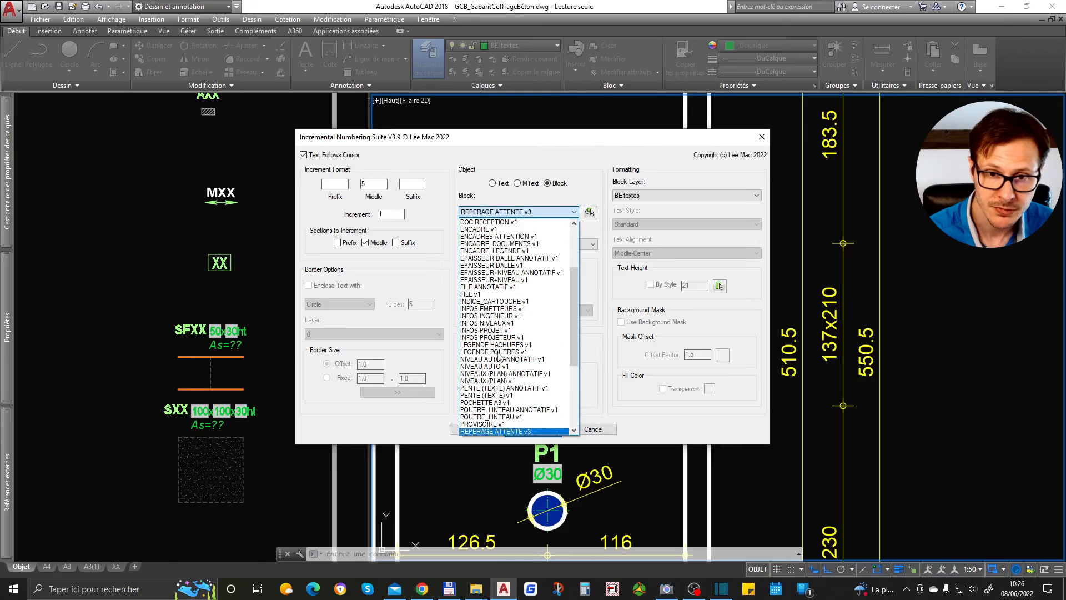
{"action": "scroll", "coordinate": [520, 391], "scroll_direction": "down", "scroll_amount": 2}
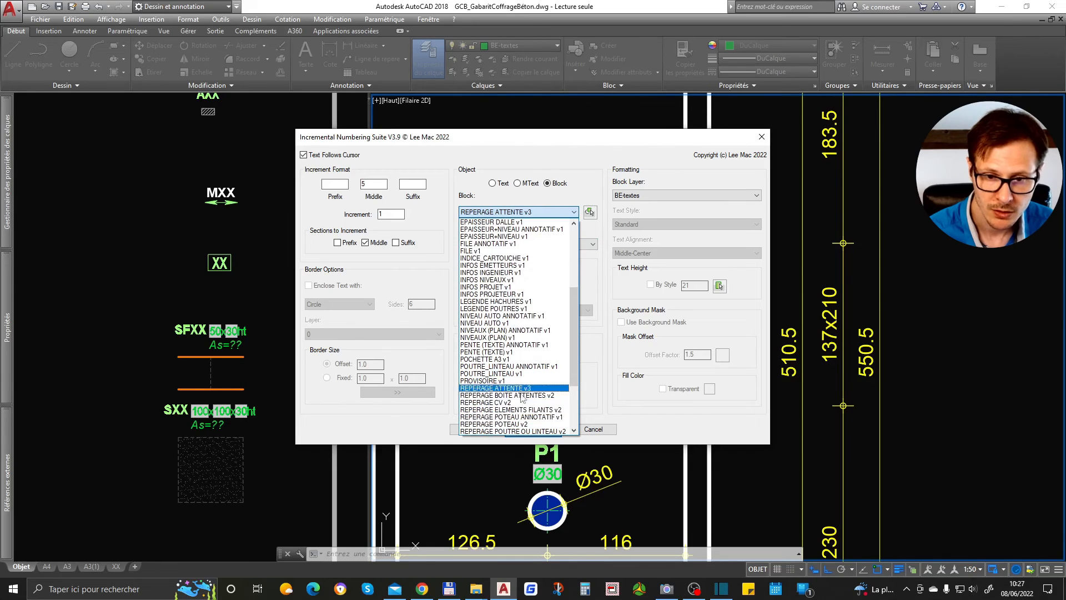
{"action": "scroll", "coordinate": [527, 425], "scroll_direction": "down", "scroll_amount": 1}
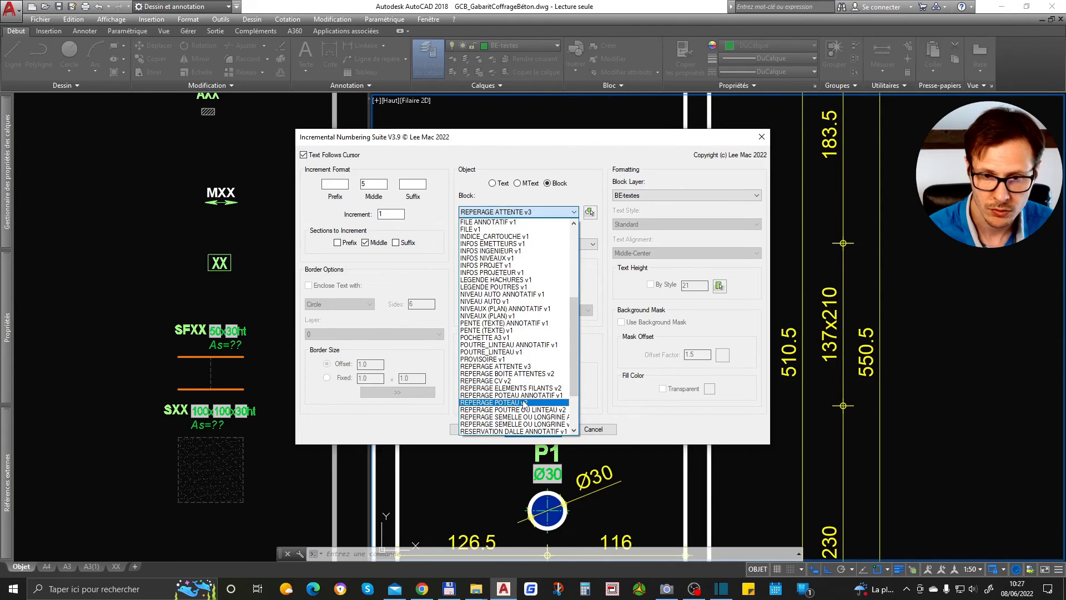
{"action": "left_click", "coordinate": [530, 411]}
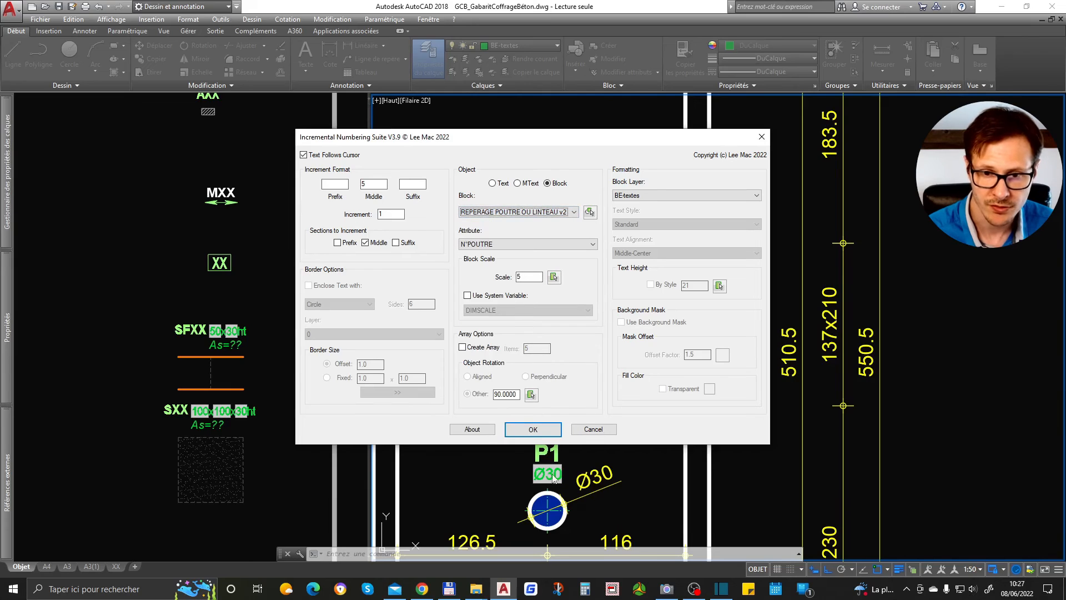
{"action": "left_click", "coordinate": [533, 429]}
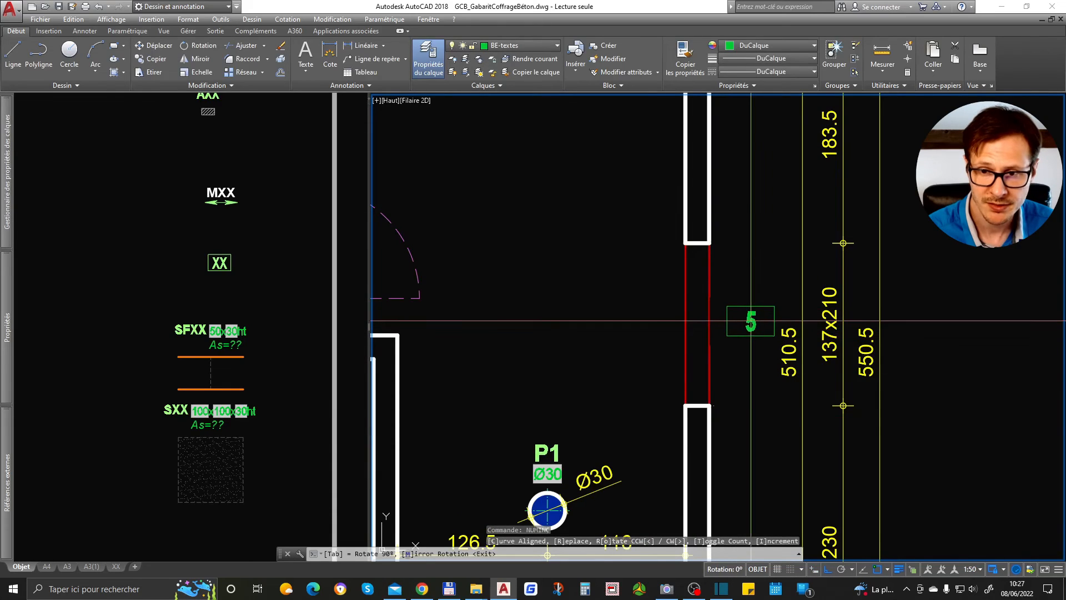
Place consecutively numbered beam marker blocks 5 to 9, starting outside the right exterior window and continuing through the right room.
{"action": "scroll", "coordinate": [722, 315], "scroll_direction": "down", "scroll_amount": 4}
{"action": "left_click", "coordinate": [701, 317]}
{"action": "left_click", "coordinate": [676, 290]}
{"action": "left_click", "coordinate": [648, 328]}
{"action": "left_click", "coordinate": [657, 366]}
{"action": "key", "text": "Return"}
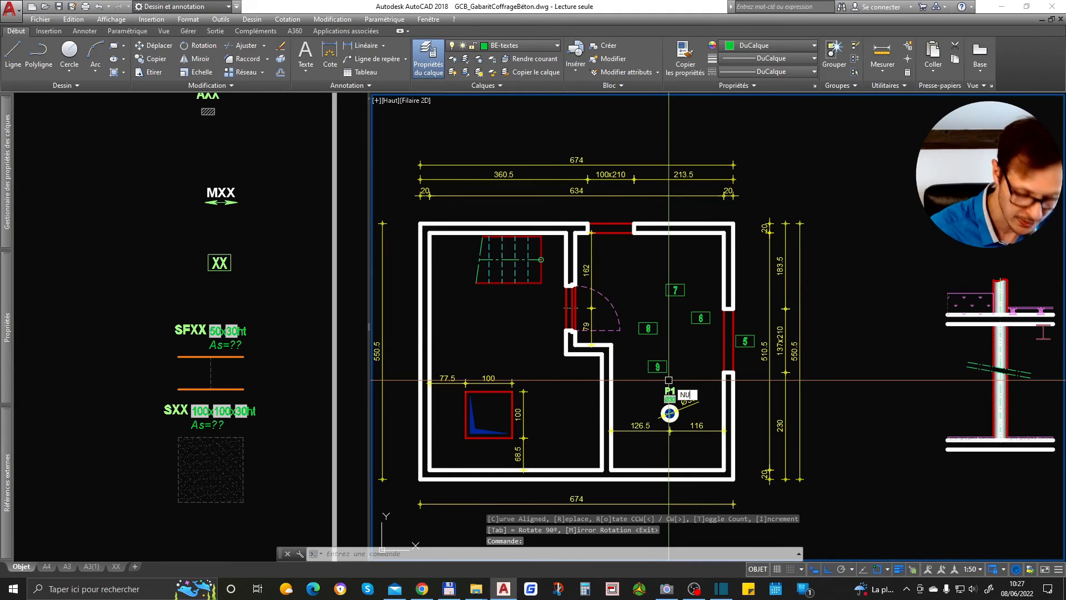
Set up the INCSEL incremental renumbering with a start value of 101.
{"action": "type", "text": "NUM"}
{"action": "key", "text": "Return"}
{"action": "key", "text": "Escape"}
{"action": "key", "text": "Escape"}
{"action": "type", "text": "IN"}
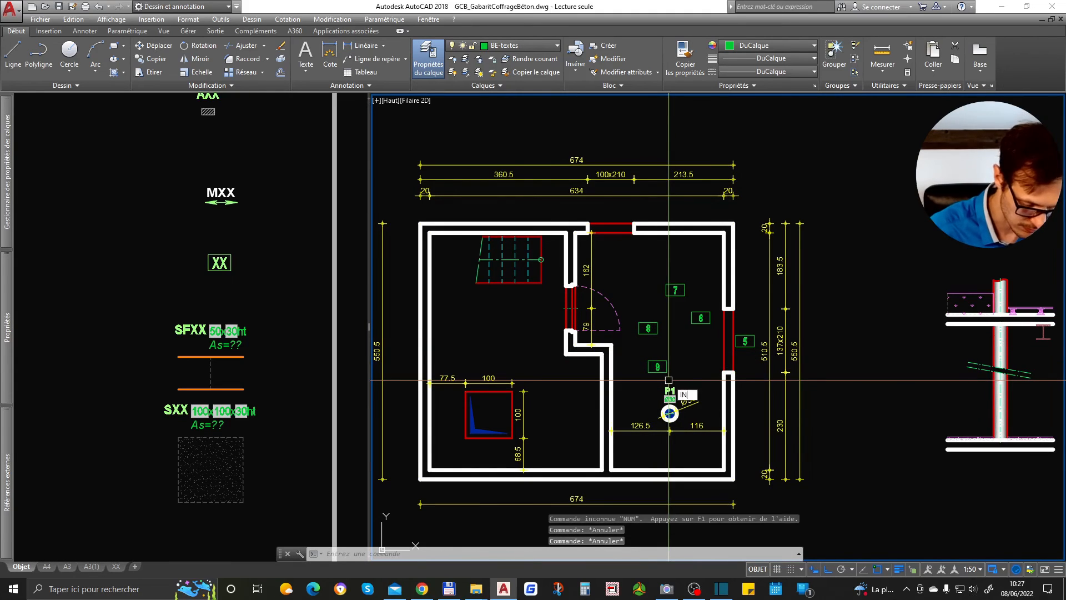
{"action": "type", "text": "CSEL"}
{"action": "key", "text": "Return"}
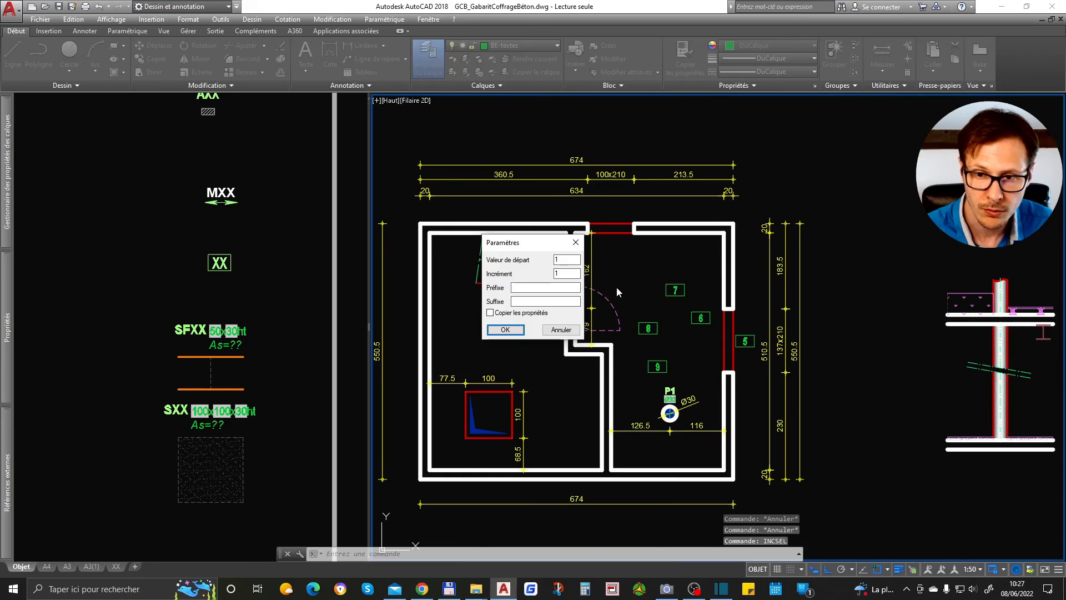
{"action": "double_click", "coordinate": [557, 259]}
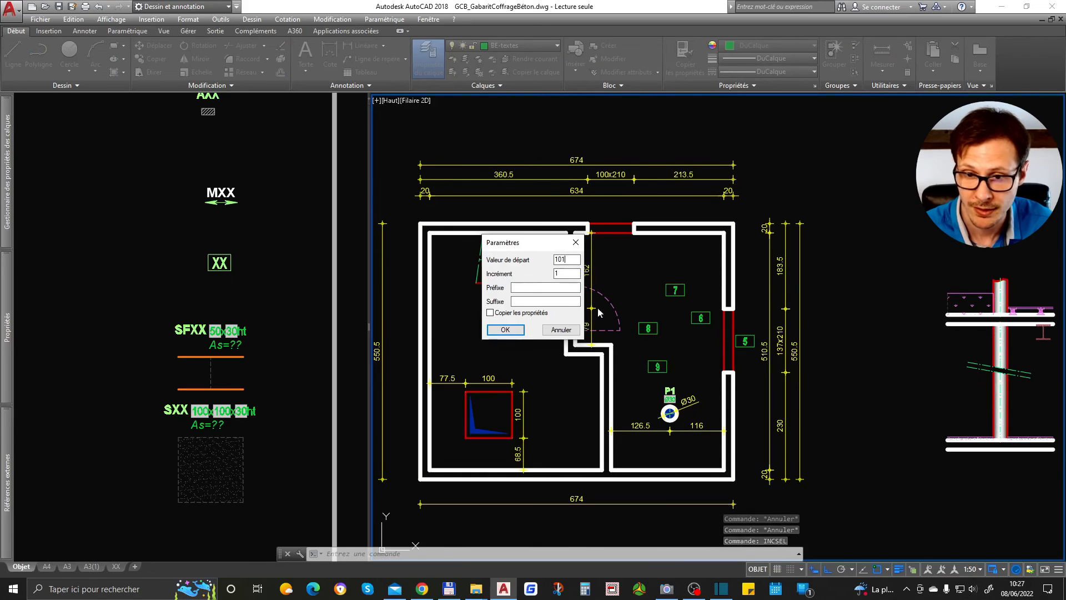
{"action": "type", "text": "101"}
{"action": "key", "text": "Return"}
Renumber markers 9, 8, 7 and 6 in that order as 101 to 104.
{"action": "scroll", "coordinate": [656, 365], "scroll_direction": "up", "scroll_amount": 4}
{"action": "left_click", "coordinate": [664, 364]}
{"action": "left_click", "coordinate": [648, 270]}
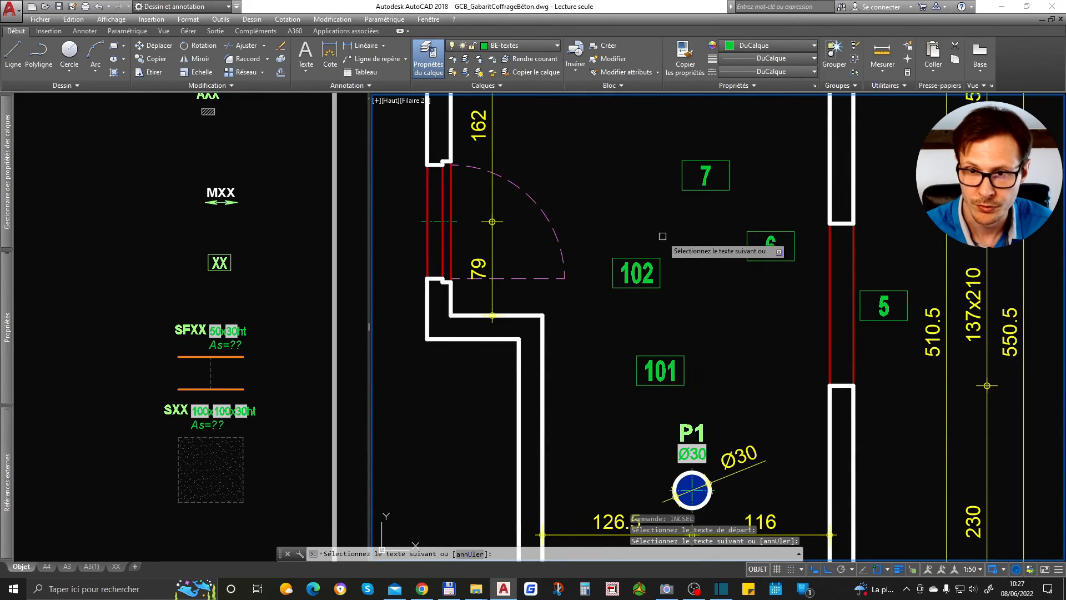
{"action": "left_click", "coordinate": [704, 177]}
{"action": "left_click", "coordinate": [768, 246]}
{"action": "key", "text": "Return"}
Move marker 103 to the left side of the interior door opening, aligned with the door axis.
{"action": "middle_click_drag", "start_coordinate": [767, 246], "coordinate": [853, 317]}
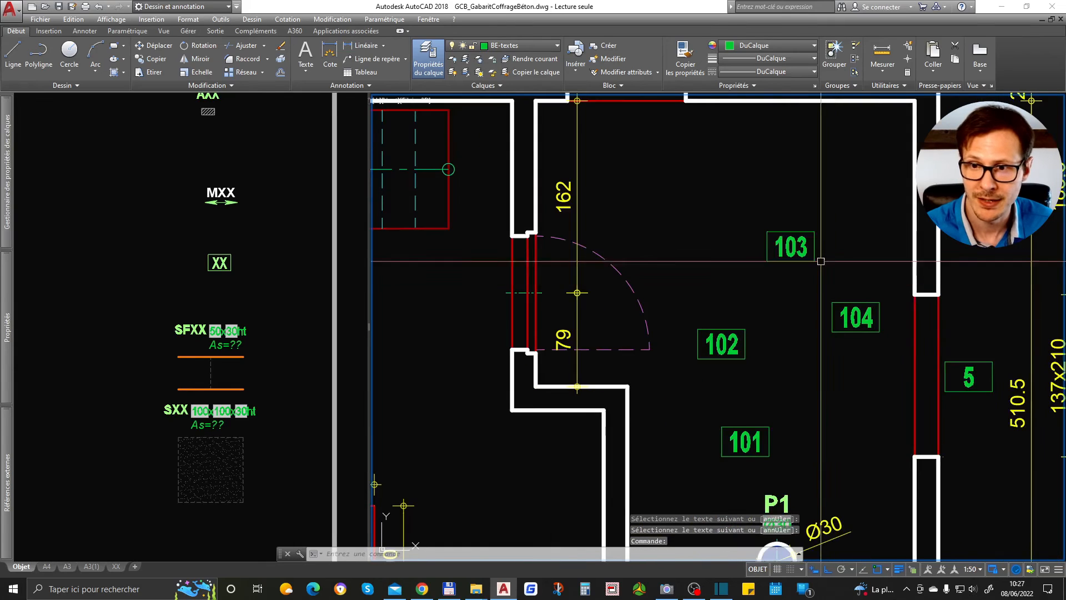
{"action": "left_click", "coordinate": [791, 246]}
{"action": "left_click", "coordinate": [791, 246]}
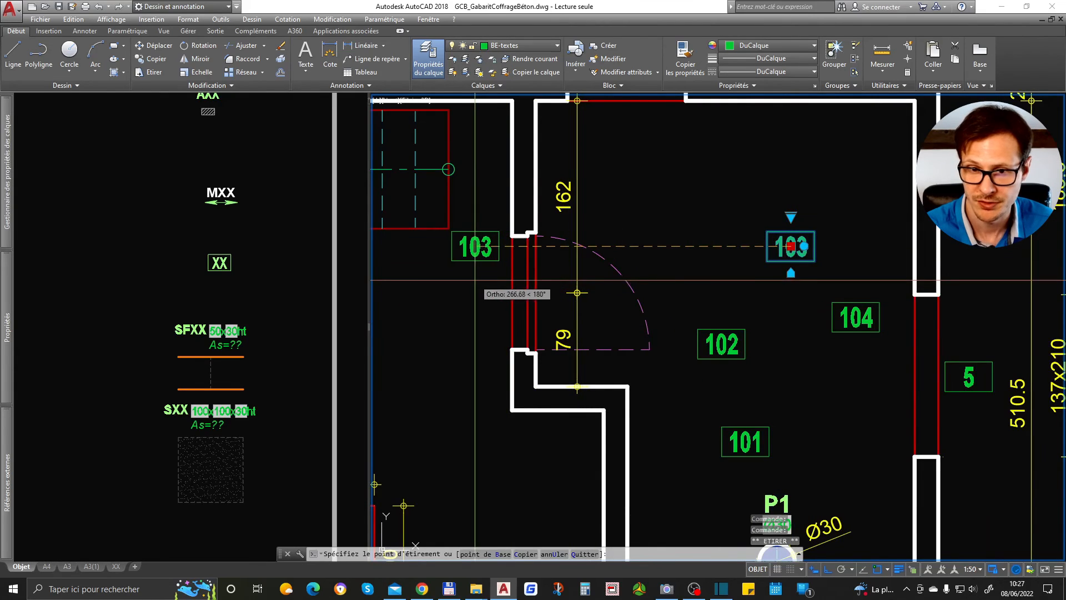
{"action": "left_click", "coordinate": [476, 246]}
{"action": "left_click_drag", "start_coordinate": [482, 261], "coordinate": [487, 305]}
{"action": "scroll", "coordinate": [549, 317], "scroll_direction": "down", "scroll_amount": 2}
{"action": "key", "text": "Escape"}
{"action": "scroll", "coordinate": [822, 352], "scroll_direction": "up", "scroll_amount": 2}
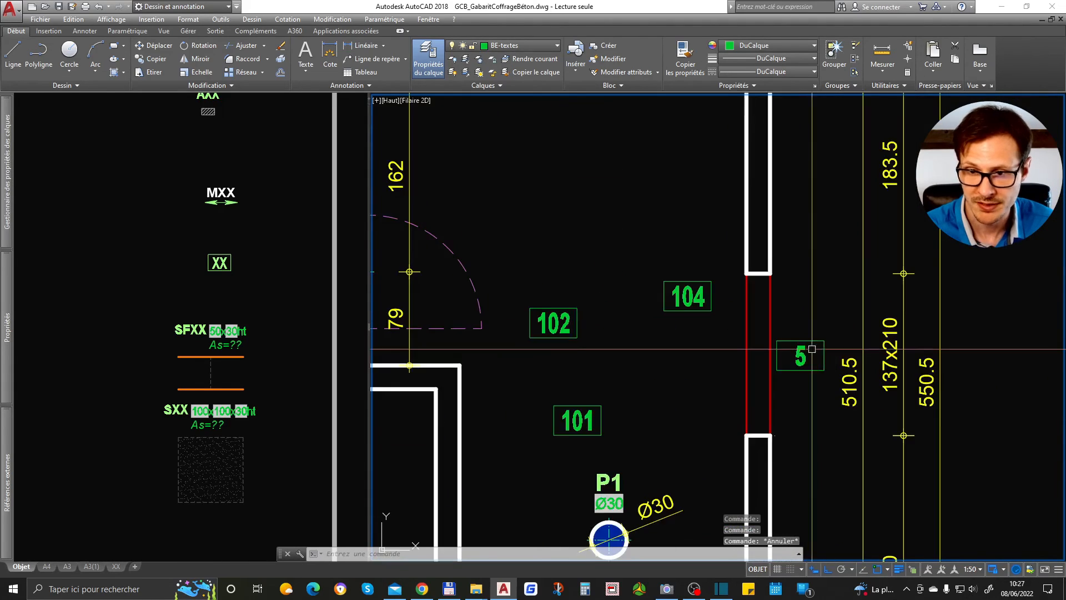
Move marker 104 next to the right exterior window, on the room side.
{"action": "left_click", "coordinate": [700, 296]}
{"action": "left_click_drag", "start_coordinate": [700, 296], "coordinate": [698, 315]}
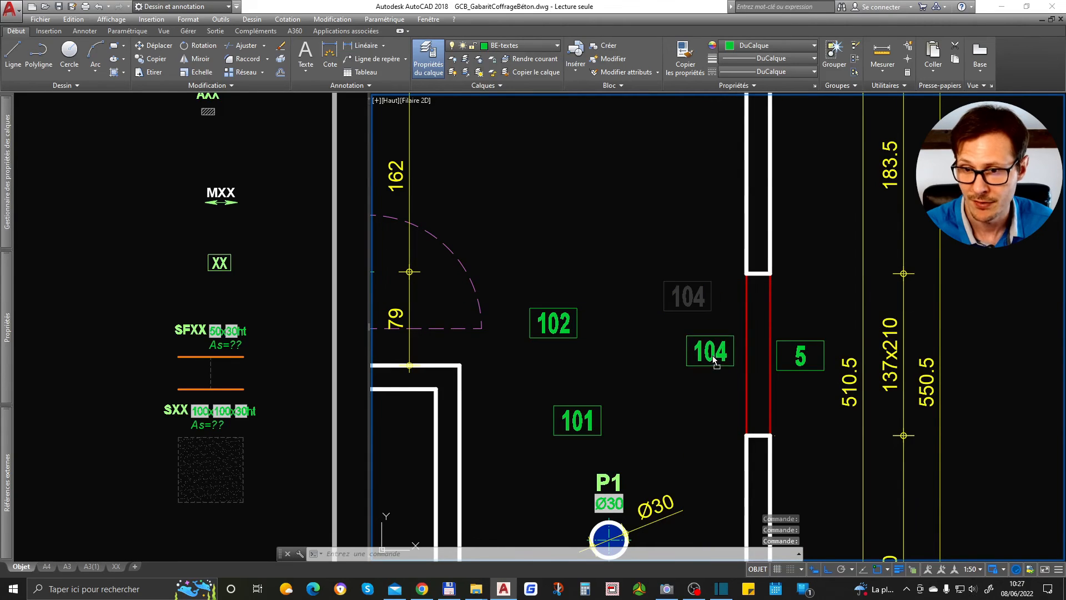
{"action": "left_click_drag", "start_coordinate": [715, 361], "coordinate": [715, 361]}
{"action": "scroll", "coordinate": [755, 316], "scroll_direction": "down", "scroll_amount": 2}
{"action": "left_click", "coordinate": [750, 305]}
{"action": "left_click", "coordinate": [619, 391]}
{"action": "key", "text": "Delete"}
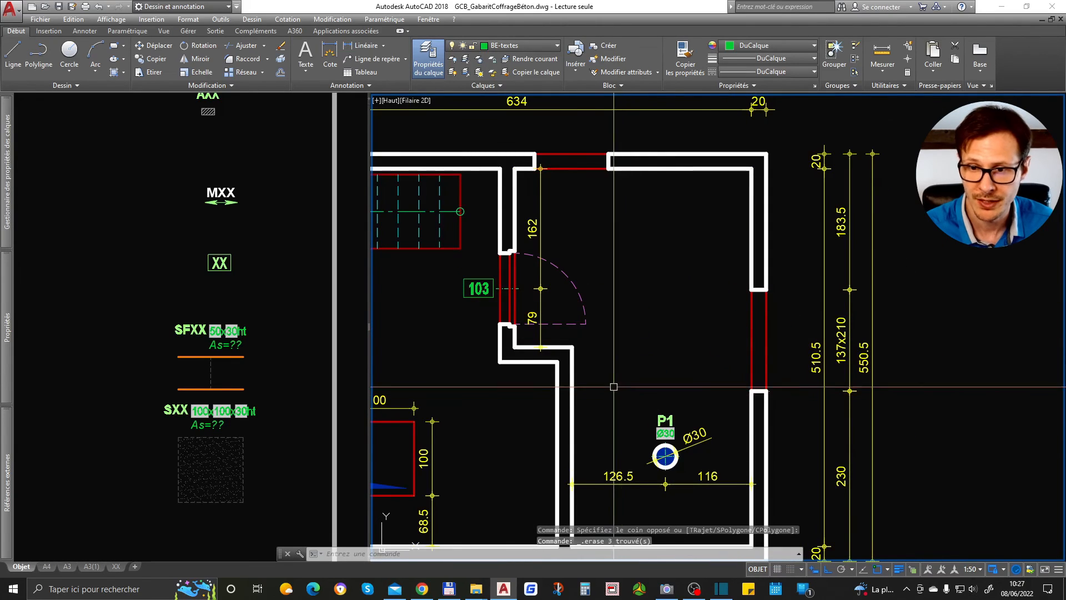
{"action": "key", "text": "ctrl+z"}
Delete the surplus markers 101 and 102 from the right room, keeping marker 104.
{"action": "left_click", "coordinate": [670, 302]}
{"action": "left_click", "coordinate": [631, 388]}
{"action": "key", "text": "Delete"}
Set up the NUMINC incremental numbering for plain text objects, starting at 1 with an increment of 1.
{"action": "middle_click_drag", "start_coordinate": [526, 386], "coordinate": [698, 375]}
{"action": "scroll", "coordinate": [606, 154], "scroll_direction": "up", "scroll_amount": 4}
{"action": "middle_click_drag", "start_coordinate": [504, 230], "coordinate": [755, 245]}
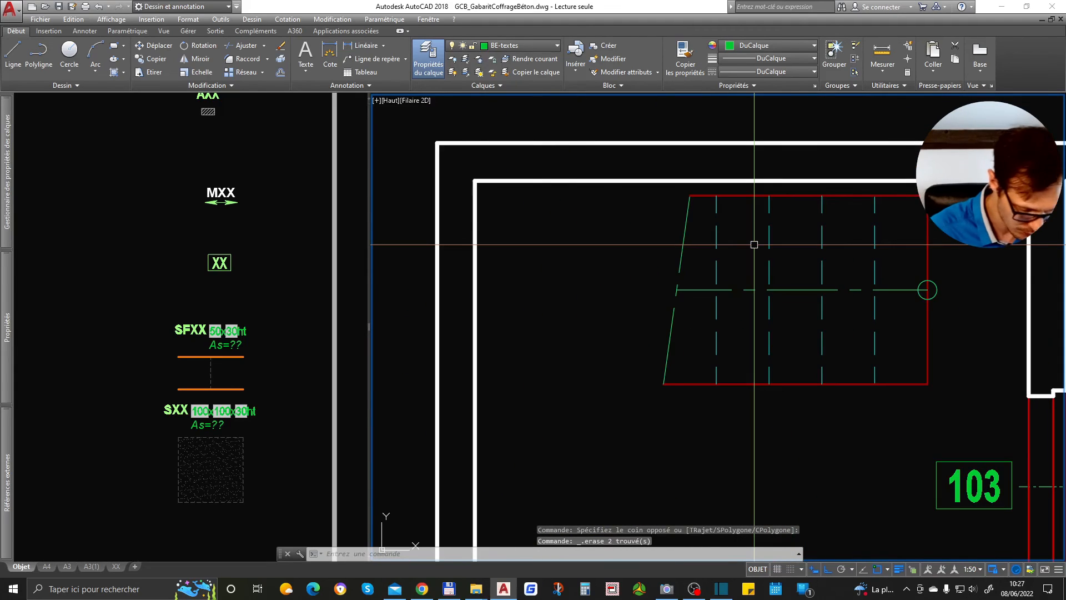
{"action": "type", "text": "MINC"}
{"action": "key", "text": "Return"}
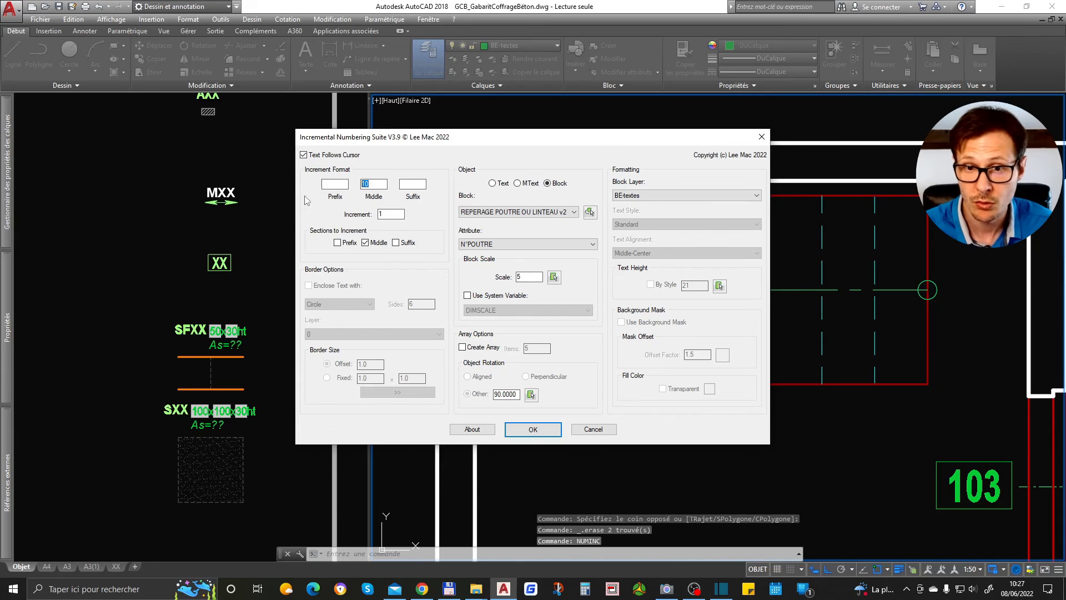
{"action": "left_click", "coordinate": [493, 183]}
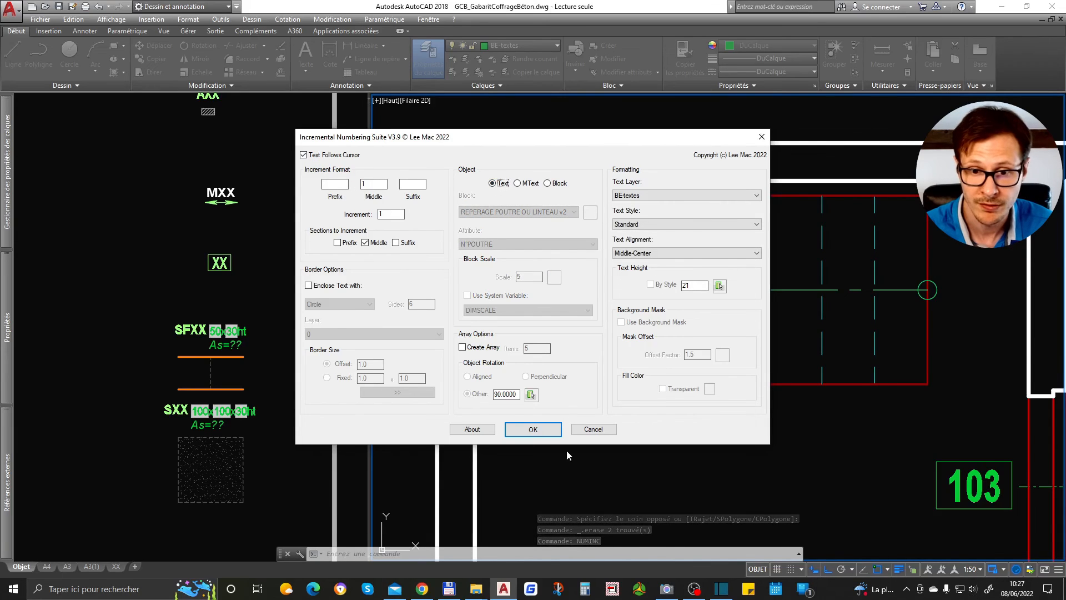
{"action": "left_click", "coordinate": [533, 429]}
Place the text numbers 1 to 7 in sequence from right to left across the stair treads and beyond.
{"action": "left_click", "coordinate": [898, 262]}
{"action": "left_click", "coordinate": [853, 259]}
{"action": "left_click", "coordinate": [789, 243]}
{"action": "left_click", "coordinate": [750, 253]}
{"action": "left_click", "coordinate": [694, 260]}
{"action": "left_click", "coordinate": [629, 265]}
{"action": "left_click", "coordinate": [485, 282]}
{"action": "key", "text": "Escape"}
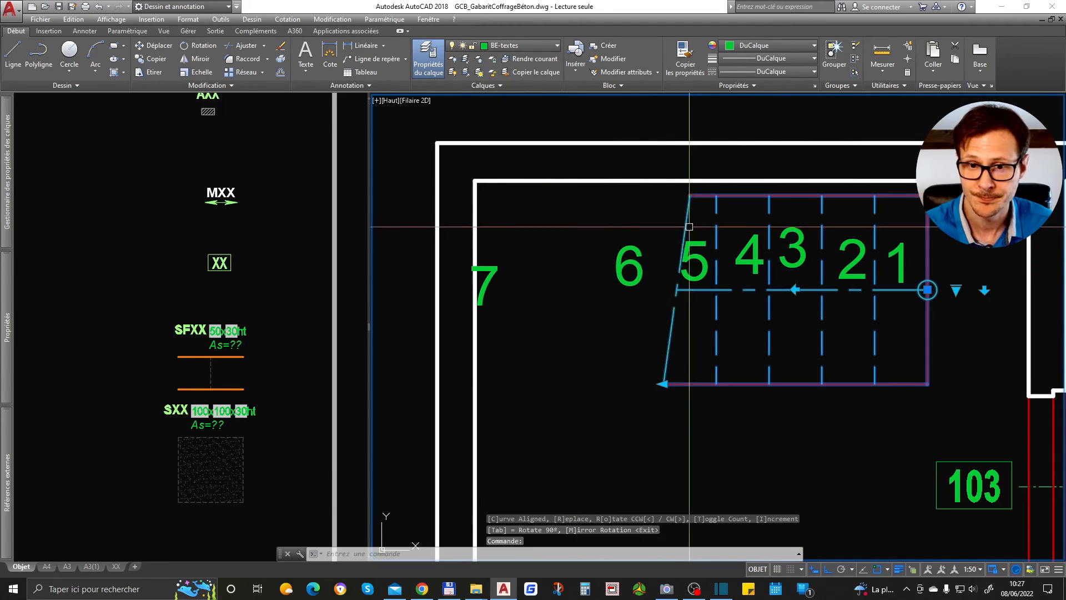
{"action": "key", "text": "Escape"}
Delete all the text numbers 1 to 7 placed on and beside the stair.
{"action": "left_click", "coordinate": [629, 260]}
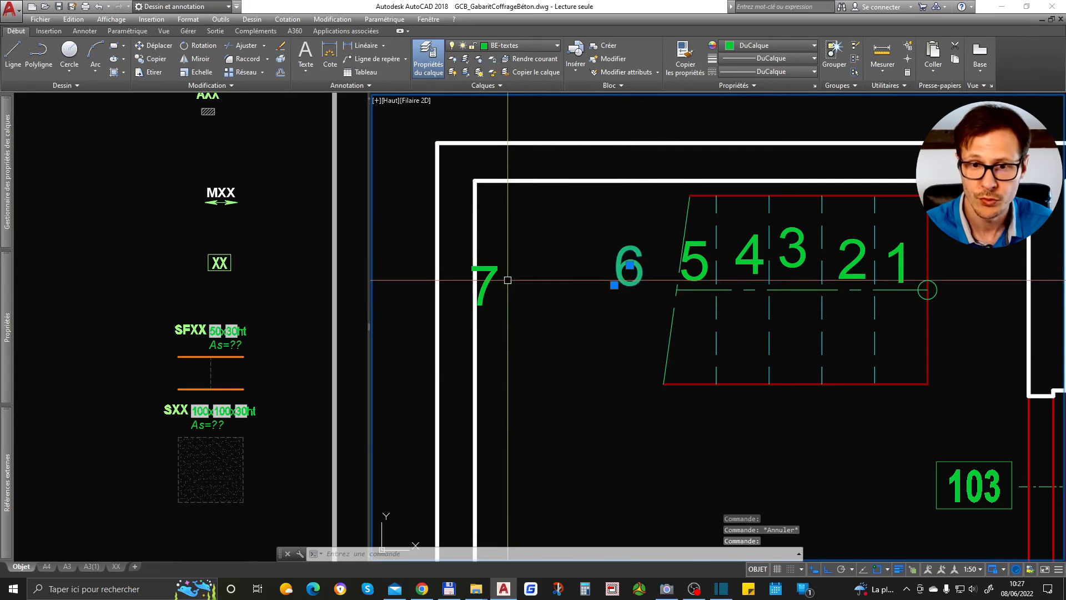
{"action": "key", "text": "Delete"}
{"action": "scroll", "coordinate": [498, 277], "scroll_direction": "down", "scroll_amount": 2}
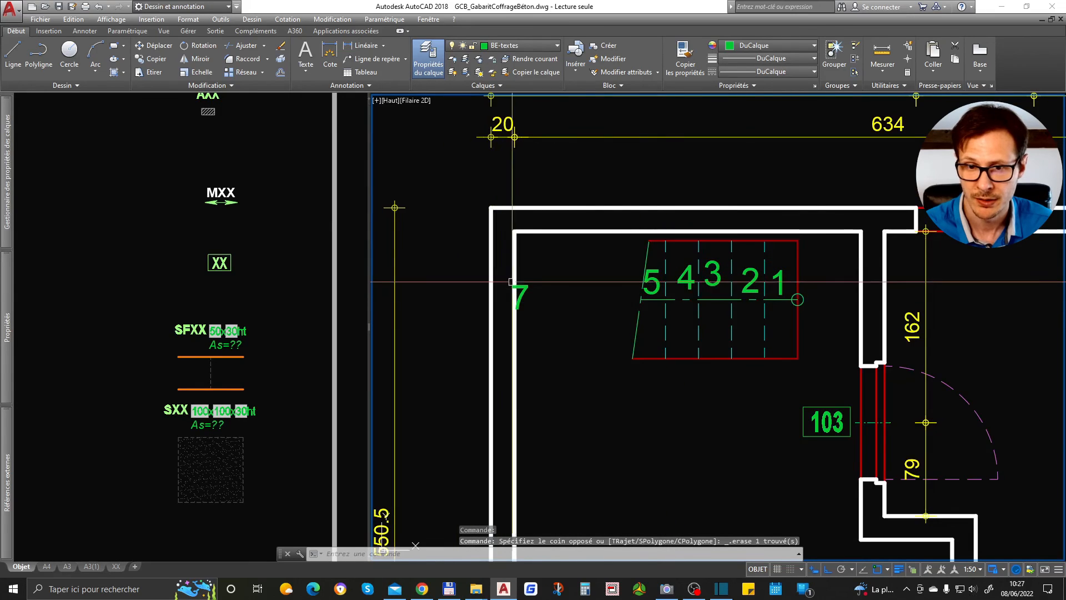
{"action": "left_click", "coordinate": [516, 300]}
{"action": "key", "text": "Delete"}
{"action": "left_click", "coordinate": [603, 253]}
{"action": "left_click", "coordinate": [798, 299]}
{"action": "key", "text": "Delete"}
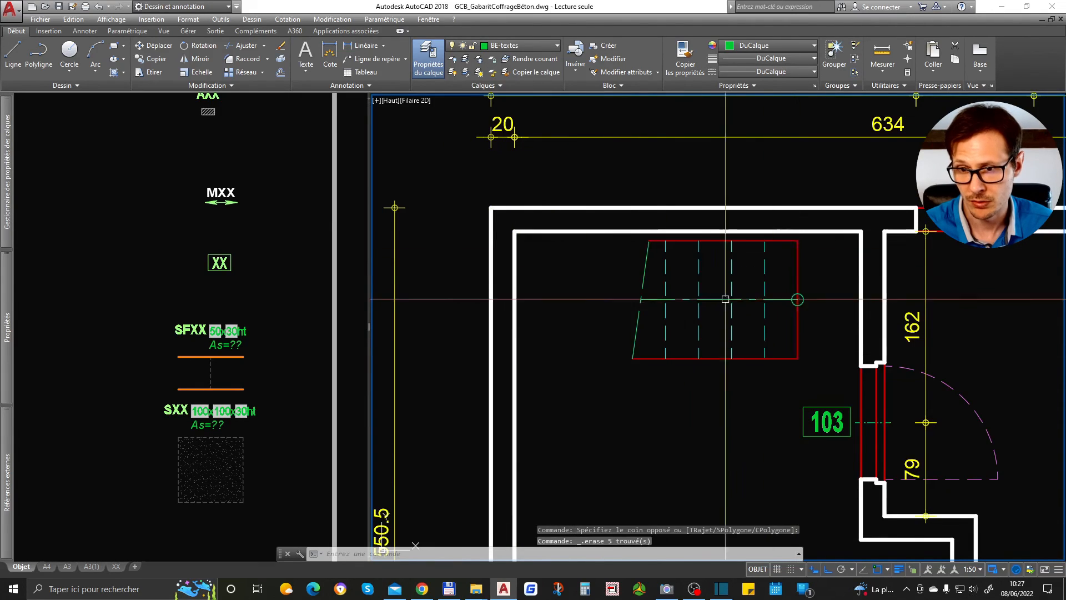
Examine the block library's labelled list from Poteau circulaire ou pieu down to Escalier droit.
{"action": "scroll", "coordinate": [515, 293], "scroll_direction": "down", "scroll_amount": 2}
{"action": "scroll", "coordinate": [665, 288], "scroll_direction": "down", "scroll_amount": 2}
{"action": "middle_click_drag", "start_coordinate": [768, 423], "coordinate": [786, 381]}
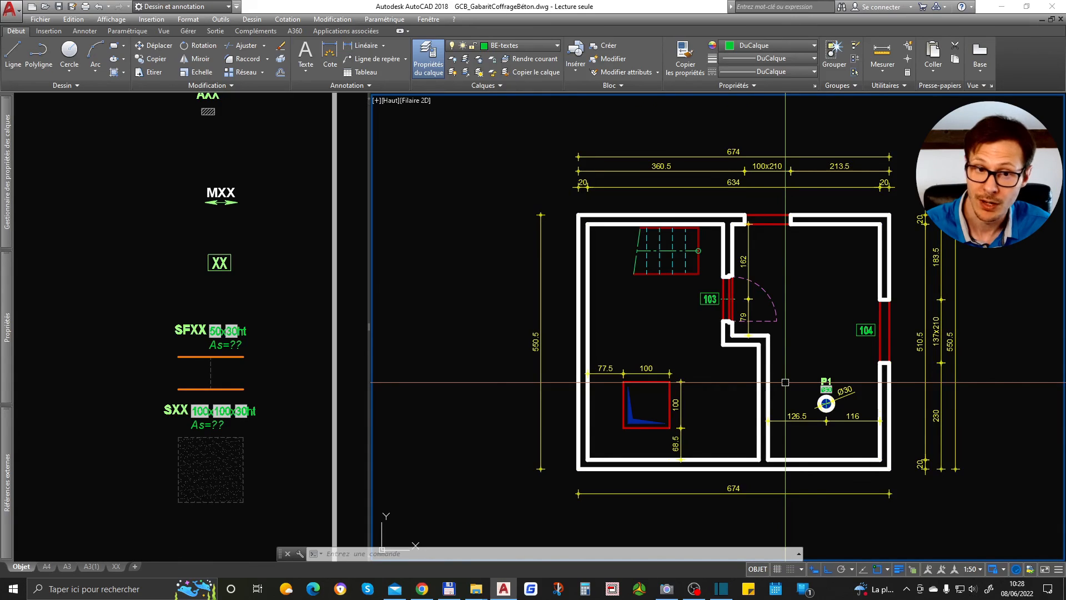
{"action": "left_click", "coordinate": [110, 359]}
{"action": "scroll", "coordinate": [111, 359], "scroll_direction": "down", "scroll_amount": 9}
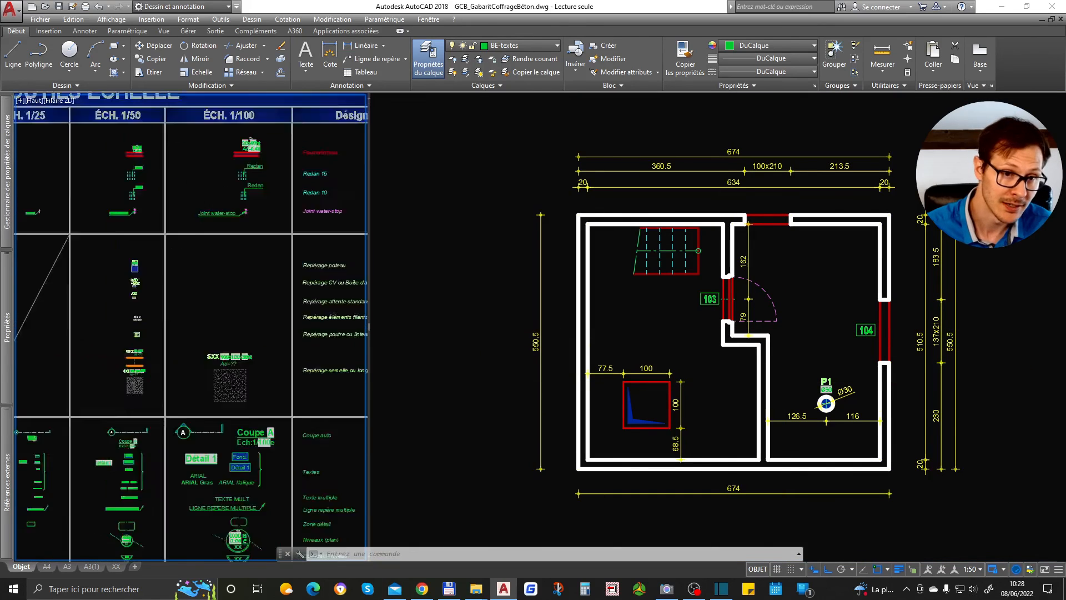
{"action": "middle_click_drag", "start_coordinate": [67, 329], "coordinate": [277, 339]}
{"action": "scroll", "coordinate": [76, 321], "scroll_direction": "up", "scroll_amount": 6}
{"action": "middle_click_drag", "start_coordinate": [207, 410], "coordinate": [258, 380]}
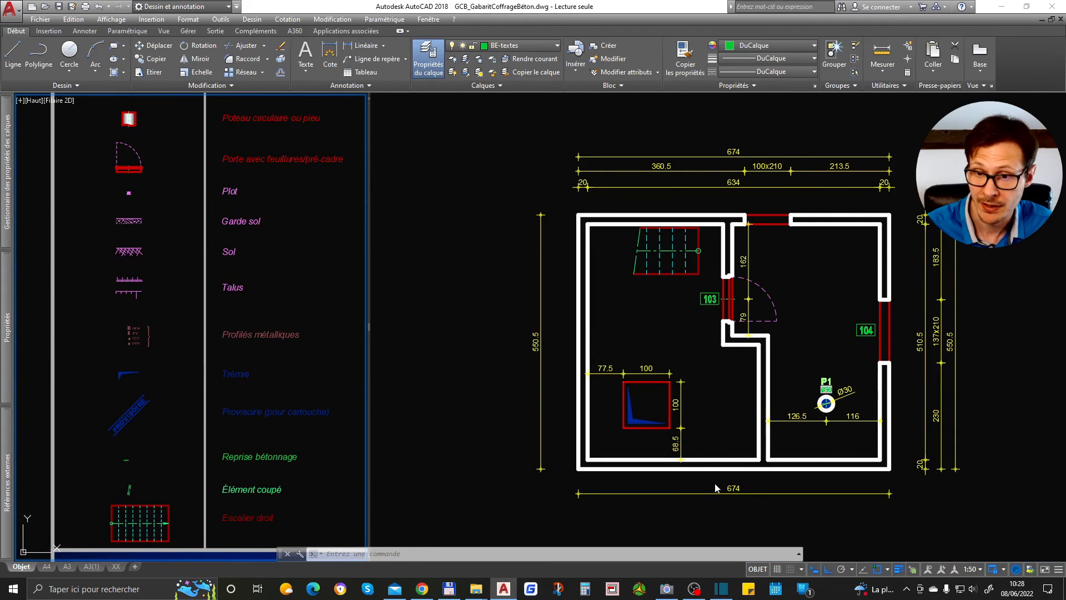
{"action": "key", "text": "ctrl+r"}
{"action": "left_click", "coordinate": [158, 369]}
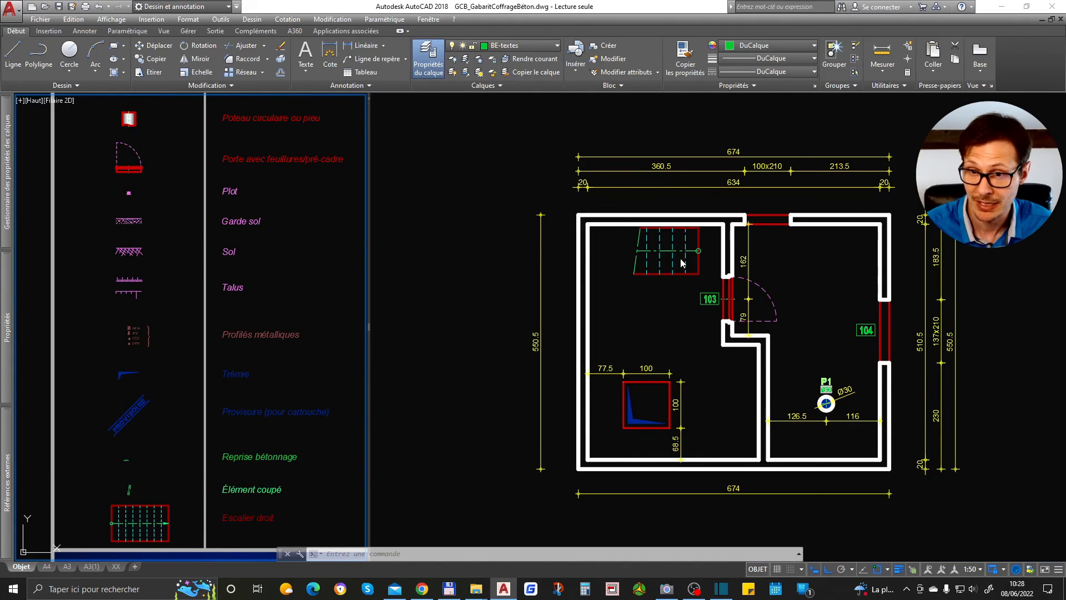
Examine the floor opening block in the left room and the annotated plan as a whole.
{"action": "left_click", "coordinate": [672, 437]}
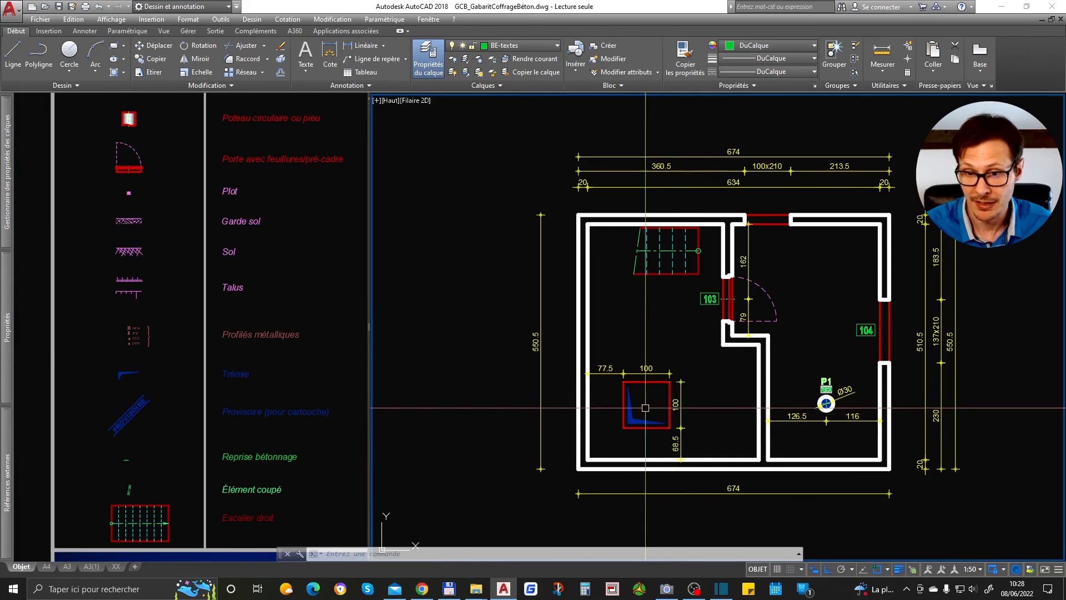
{"action": "scroll", "coordinate": [658, 433], "scroll_direction": "up", "scroll_amount": 4}
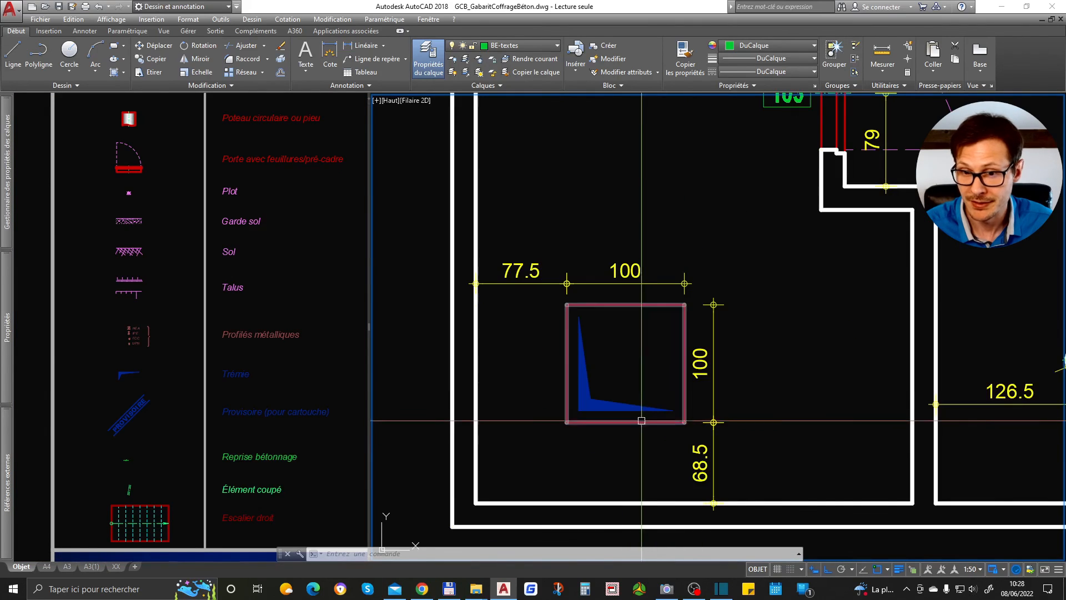
{"action": "left_click", "coordinate": [640, 421]}
{"action": "key", "text": "Escape"}
{"action": "scroll", "coordinate": [569, 386], "scroll_direction": "down", "scroll_amount": 6}
{"action": "key", "text": "Escape"}
{"action": "scroll", "coordinate": [677, 370], "scroll_direction": "up", "scroll_amount": 4}
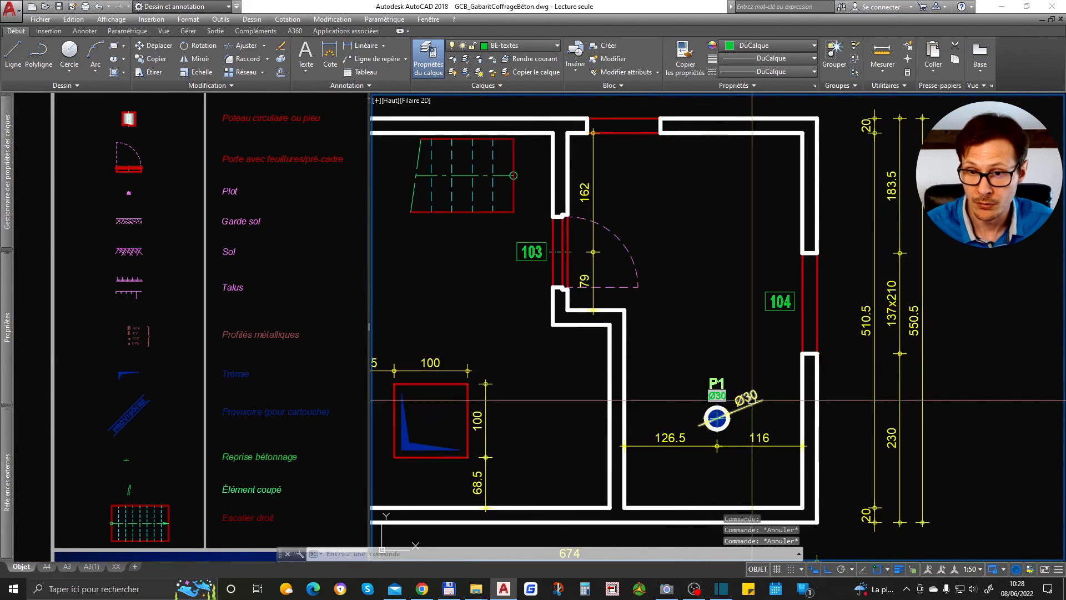
{"action": "scroll", "coordinate": [766, 331], "scroll_direction": "down", "scroll_amount": 2}
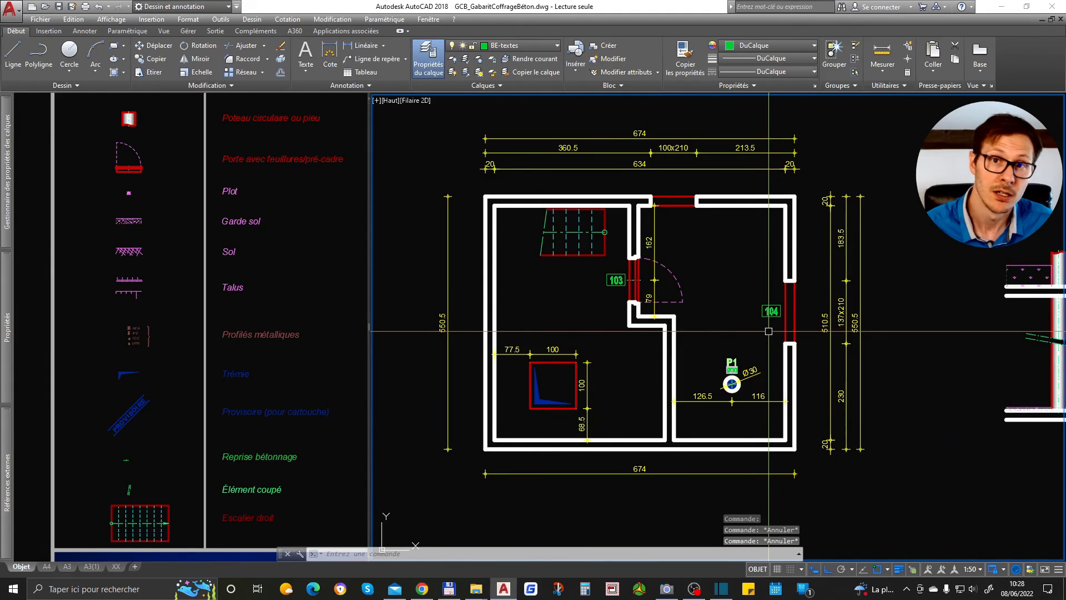